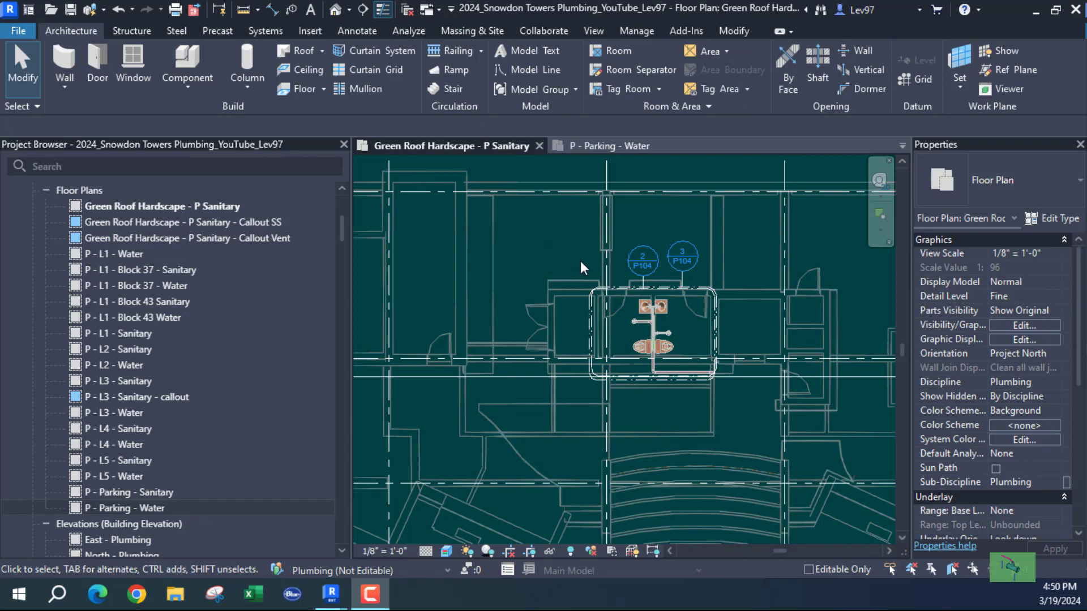
Rename the Green Roof Hardscape - P Sanitary floor plan as P-Roof.
{"action": "left_click", "coordinate": [547, 260]}
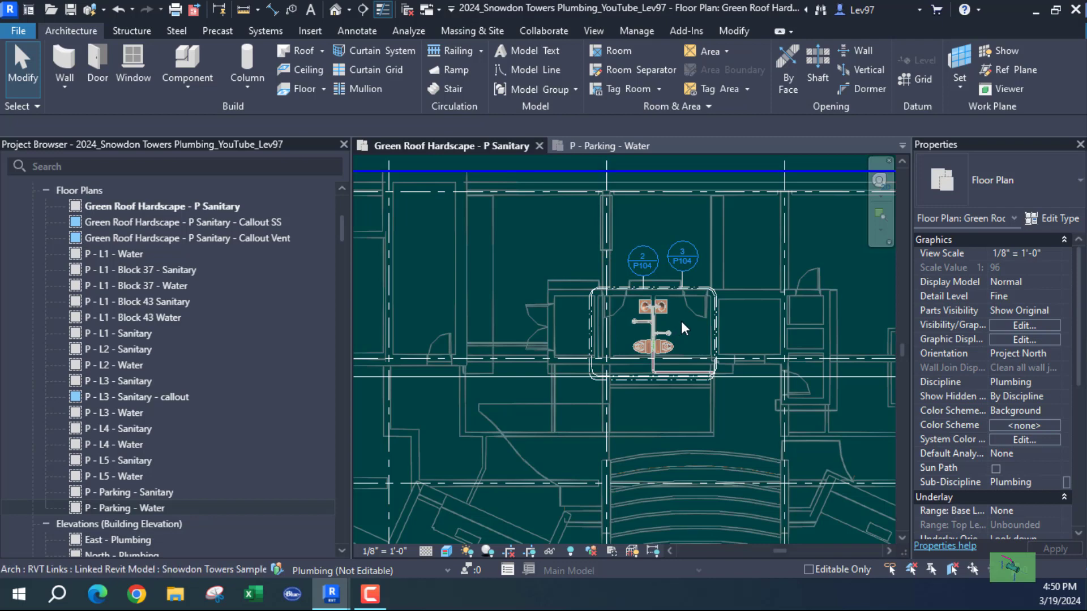
{"action": "mouse_move", "coordinate": [681, 320]}
{"action": "middle_mouse_down"}
{"action": "mouse_move", "coordinate": [626, 289]}
{"action": "mouse_move", "coordinate": [681, 331]}
{"action": "middle_mouse_up"}
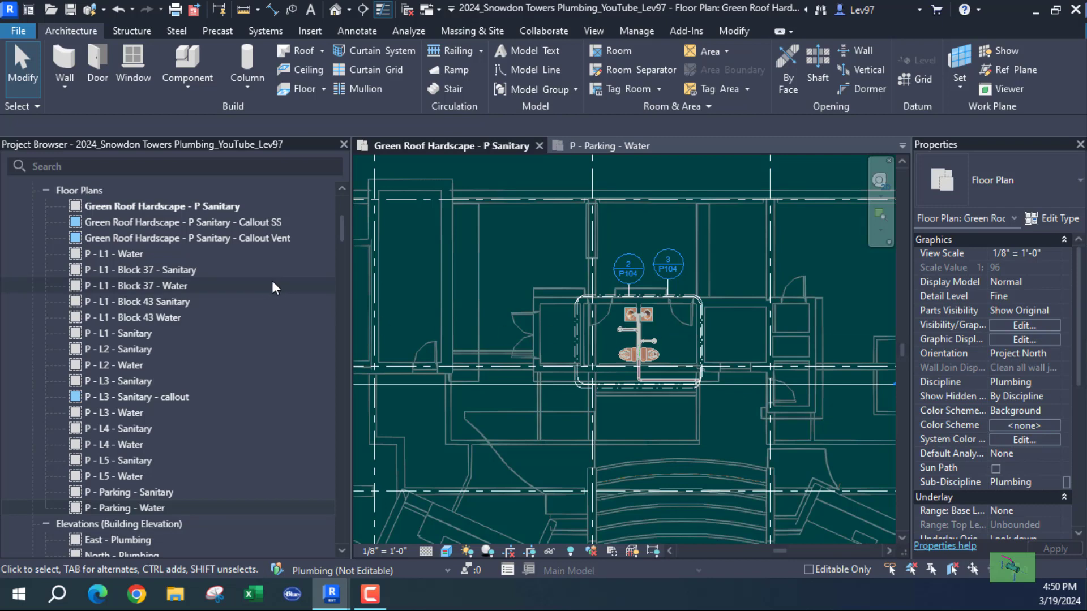
{"action": "scroll", "coordinate": [221, 266], "scroll_direction": "up", "scroll_amount": 3}
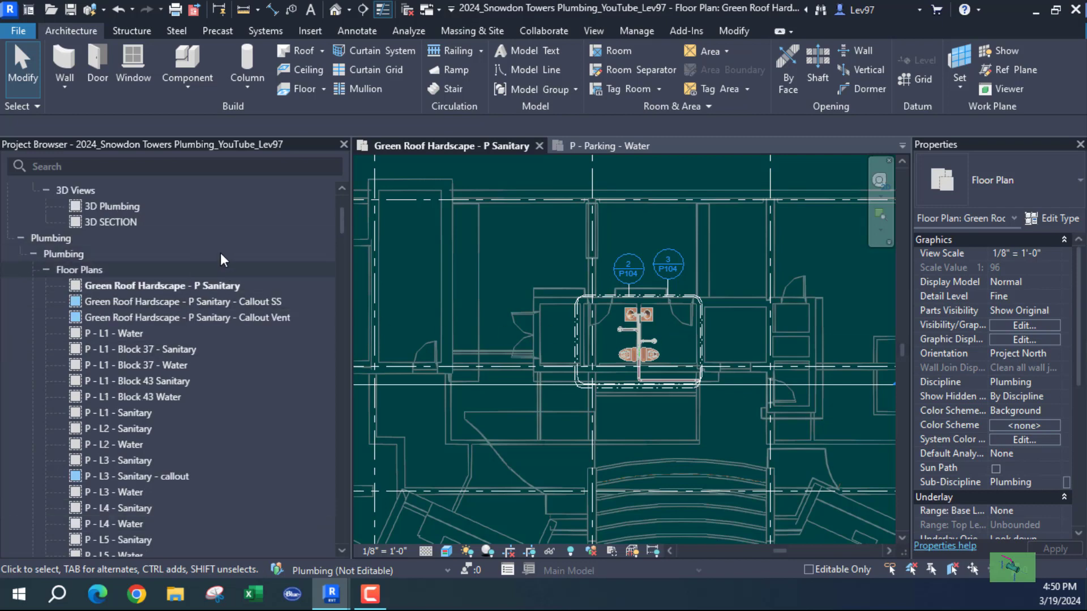
{"action": "left_click", "coordinate": [150, 288]}
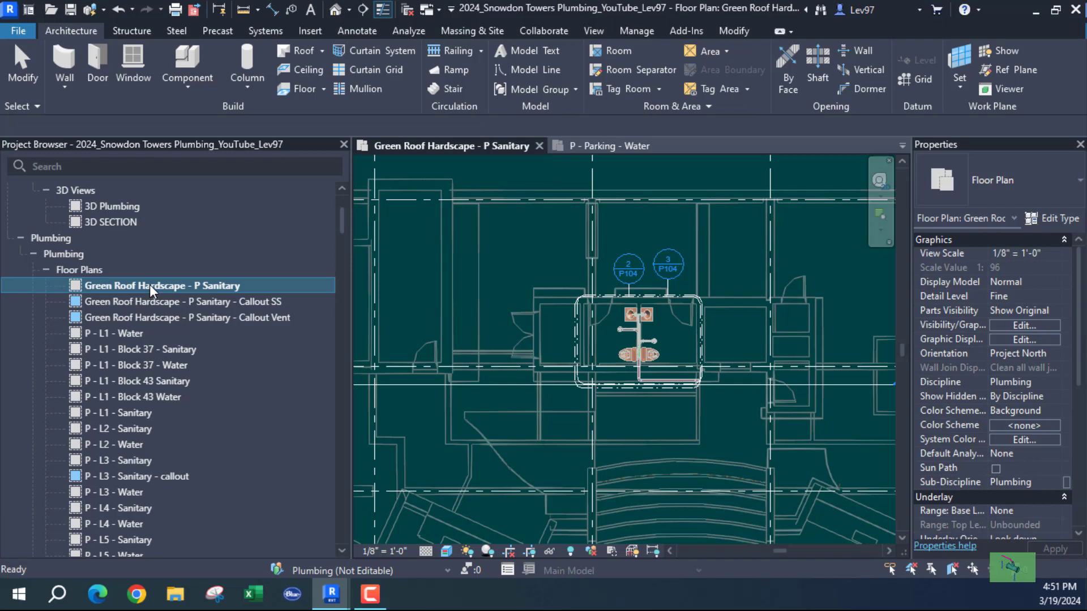
{"action": "right_click", "coordinate": [149, 284]}
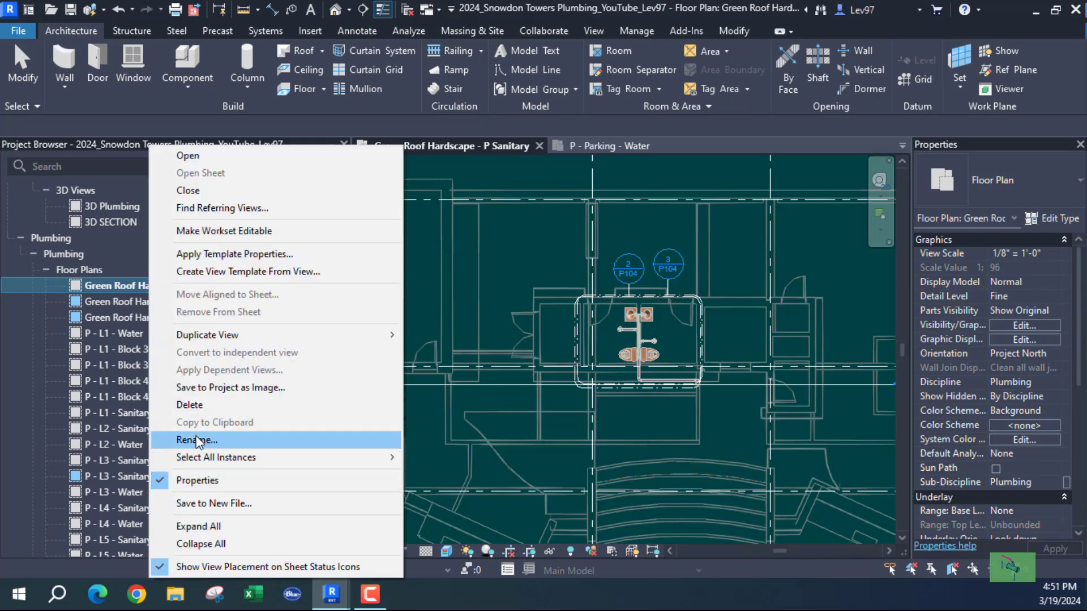
{"action": "left_click", "coordinate": [195, 439]}
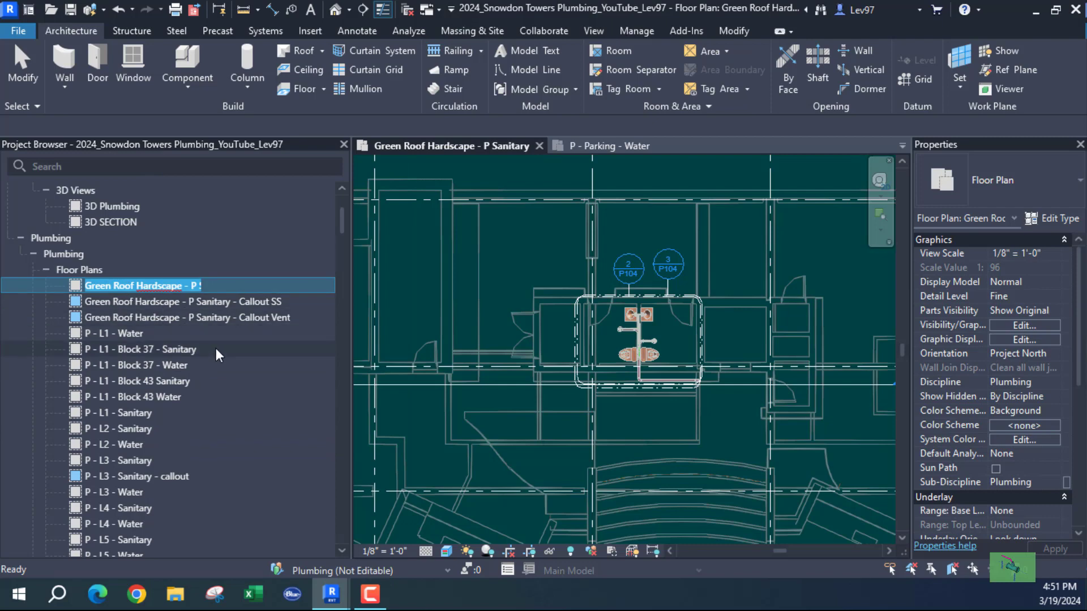
{"action": "type", "text": "P"}
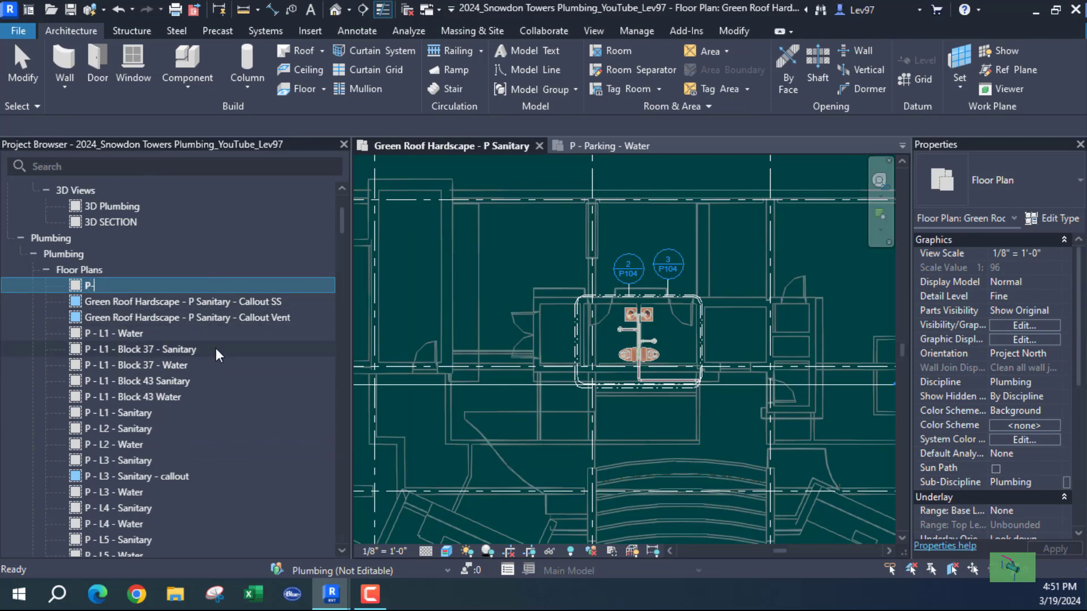
{"action": "type", "text": "-Roof"}
{"action": "key", "text": "Return"}
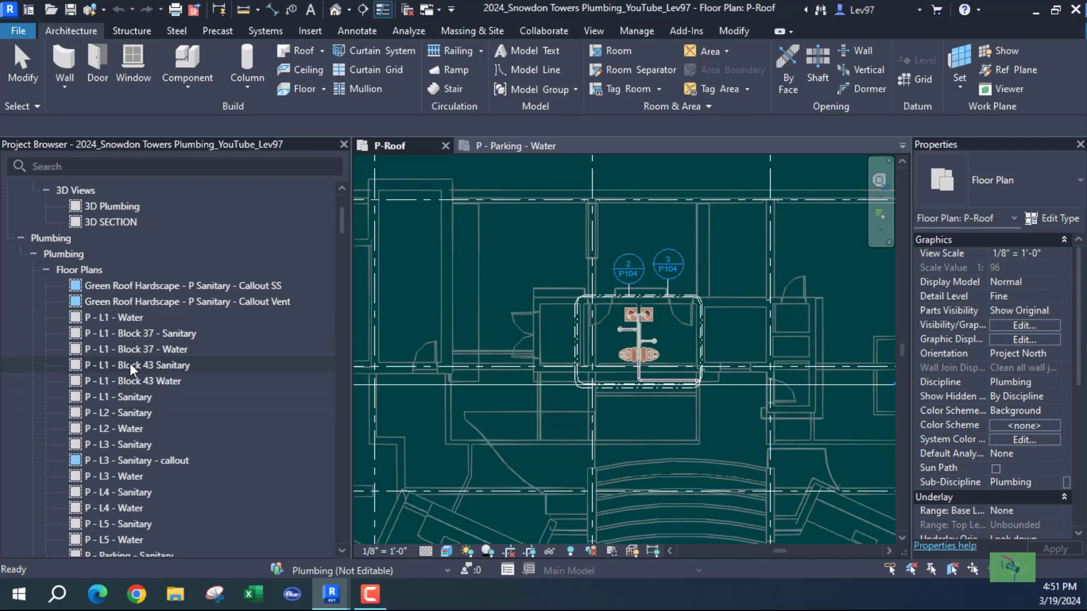
Open the P - L3 - Sanitary floor plan, examine its layout across the level, and close the view.
{"action": "left_click", "coordinate": [130, 444]}
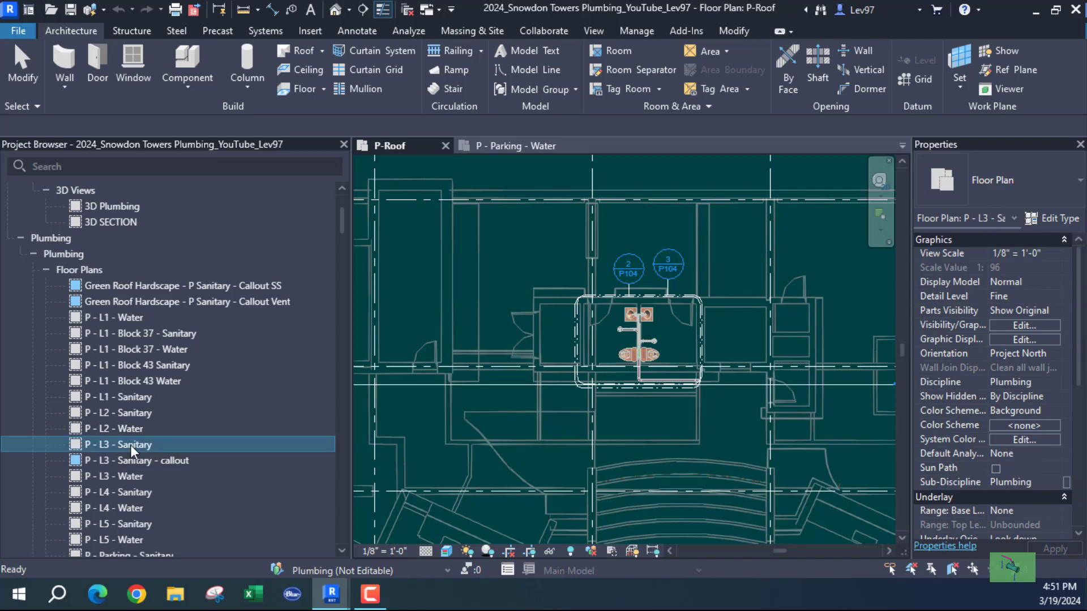
{"action": "double_click", "coordinate": [130, 445]}
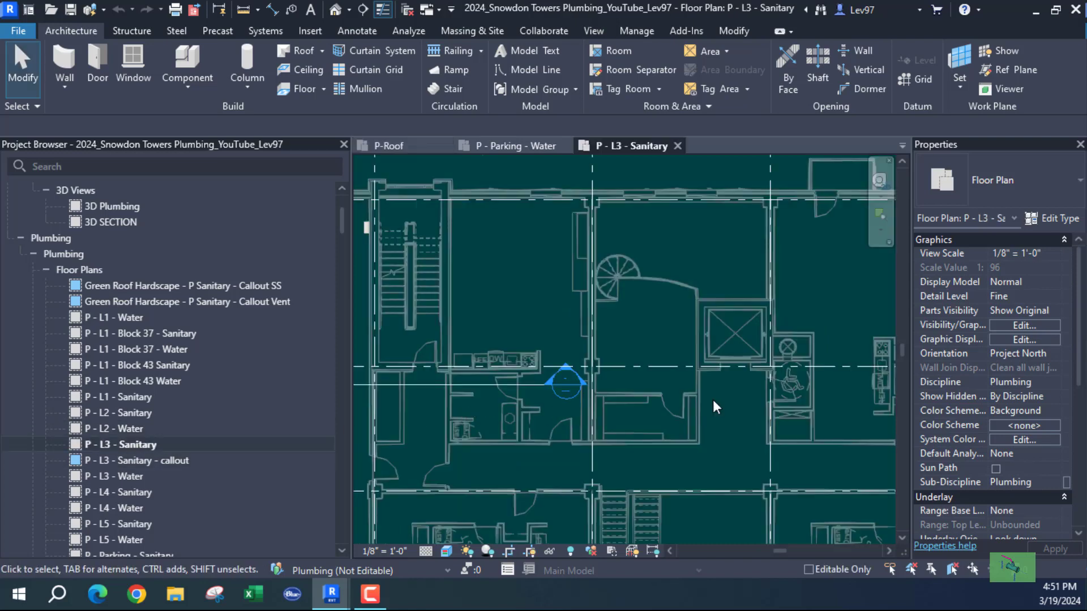
{"action": "middle_click_drag", "start_coordinate": [721, 390], "coordinate": [701, 264]}
{"action": "scroll", "coordinate": [678, 334], "scroll_direction": "down", "scroll_amount": 2}
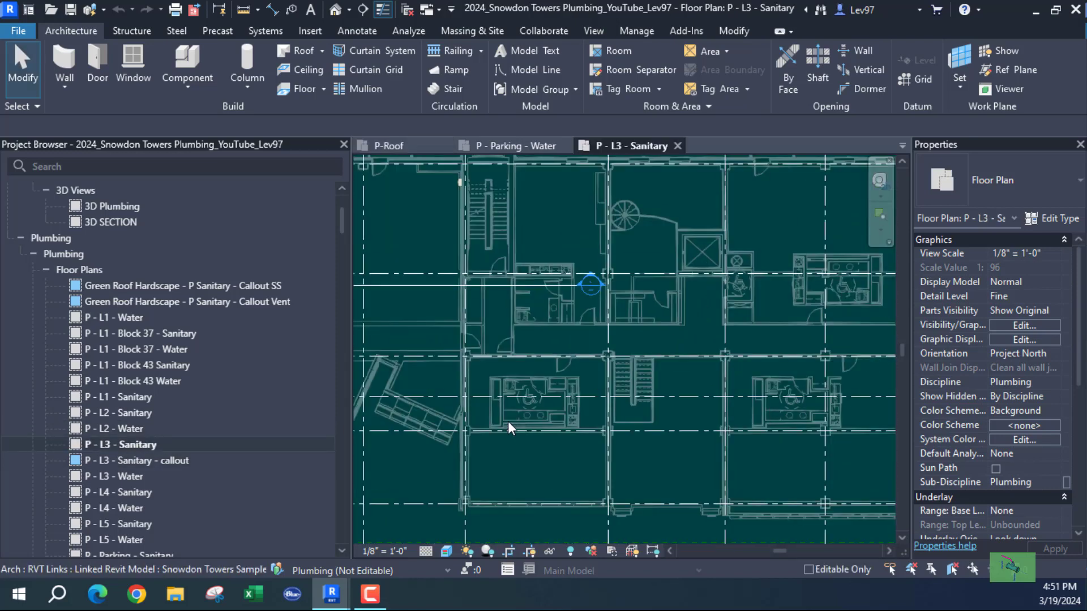
{"action": "scroll", "coordinate": [510, 419], "scroll_direction": "up", "scroll_amount": 3}
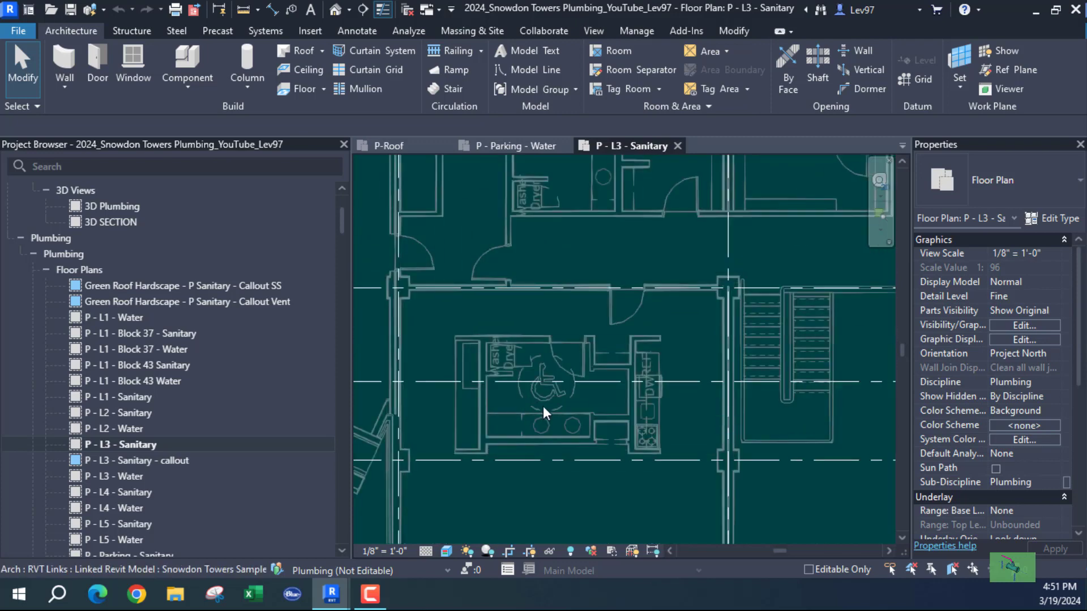
{"action": "middle_click_drag", "start_coordinate": [568, 438], "coordinate": [533, 541]}
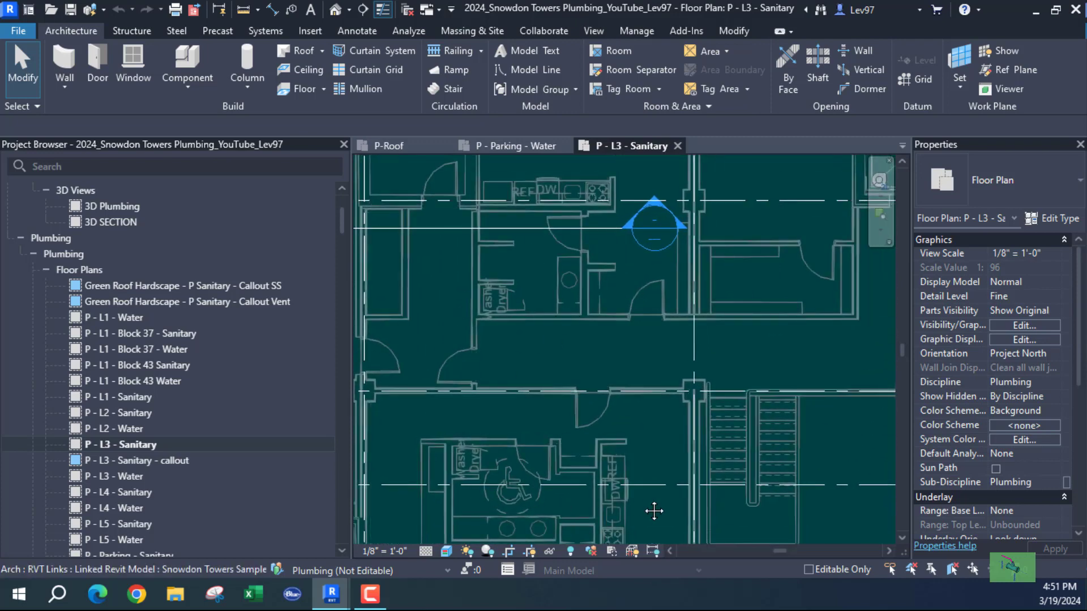
{"action": "middle_click_drag", "start_coordinate": [653, 511], "coordinate": [612, 400]}
{"action": "scroll", "coordinate": [650, 387], "scroll_direction": "down", "scroll_amount": 2}
{"action": "middle_click_drag", "start_coordinate": [756, 386], "coordinate": [437, 478]}
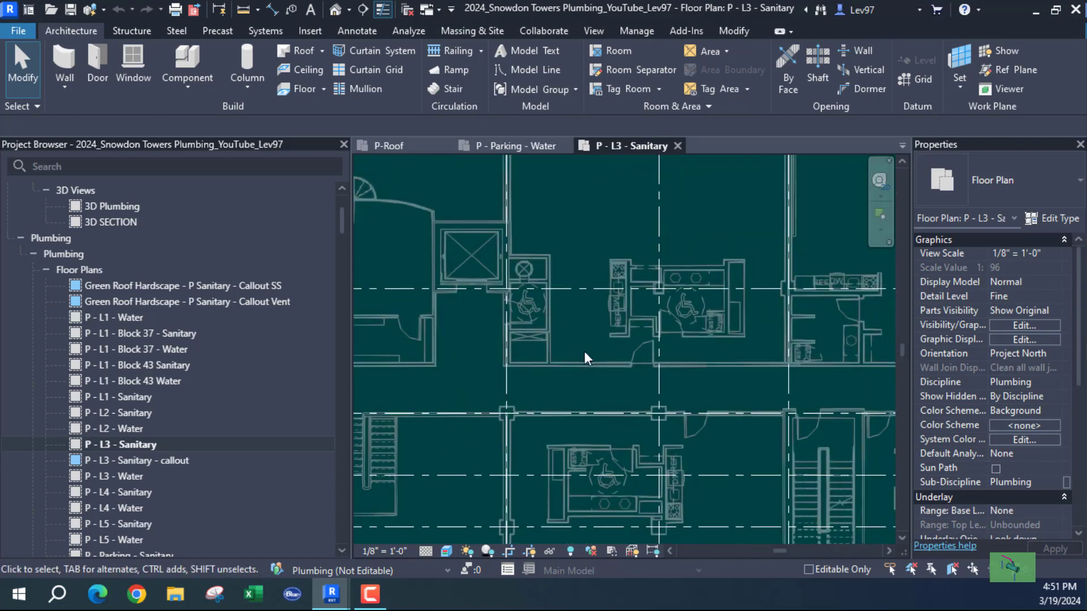
{"action": "scroll", "coordinate": [584, 353], "scroll_direction": "down", "scroll_amount": 3}
{"action": "scroll", "coordinate": [681, 419], "scroll_direction": "up", "scroll_amount": 3}
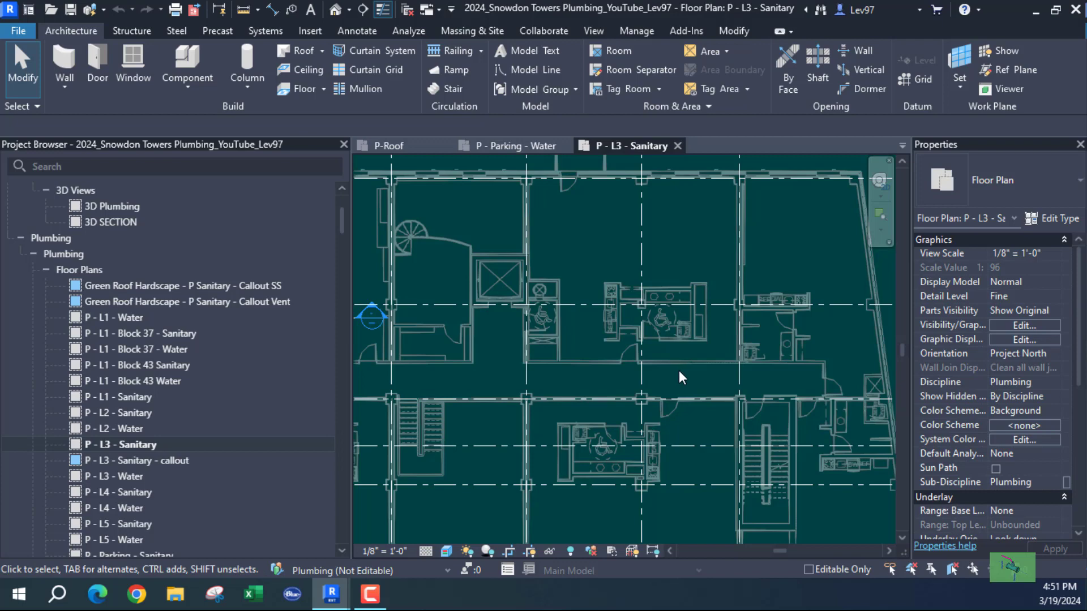
{"action": "left_click", "coordinate": [677, 145]}
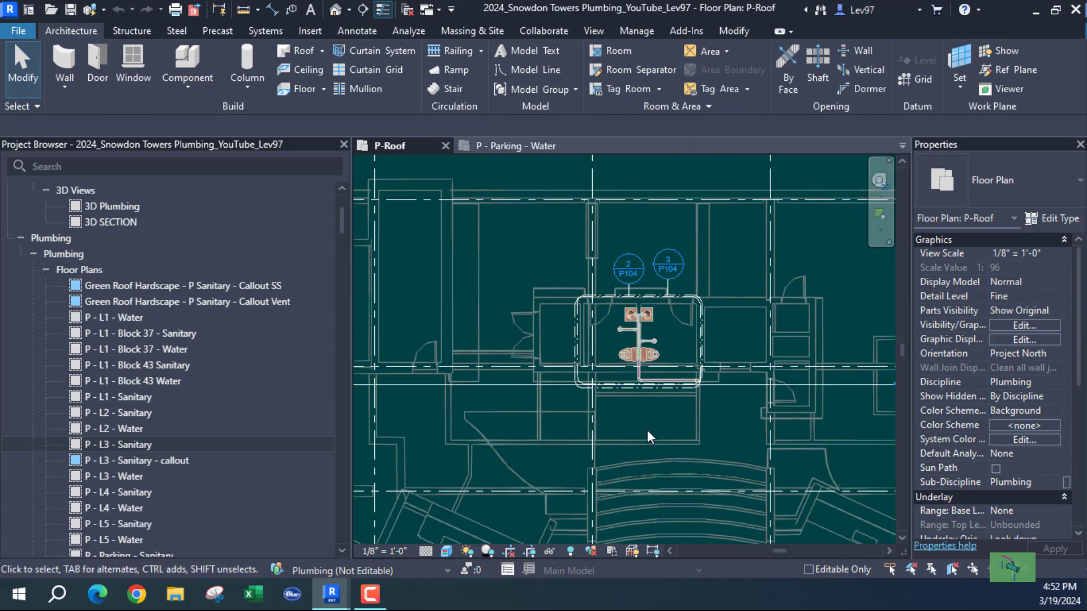
Examine the restroom area in the P-Roof plan and go to the view of callout 2 on sheet P104.
{"action": "scroll", "coordinate": [675, 337], "scroll_direction": "up", "scroll_amount": 3}
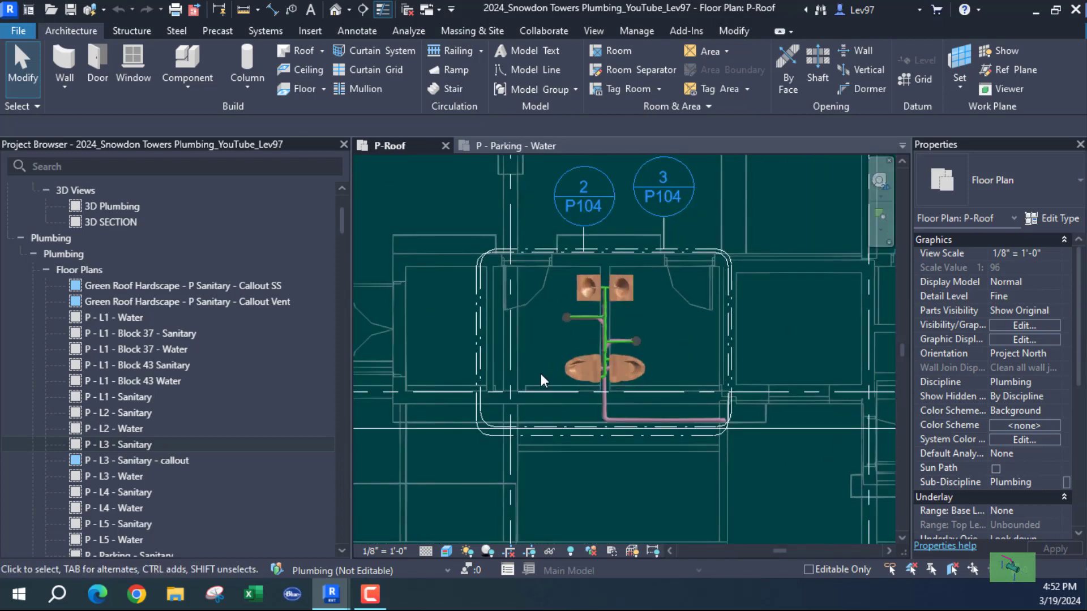
{"action": "scroll", "coordinate": [657, 345], "scroll_direction": "down", "scroll_amount": 5}
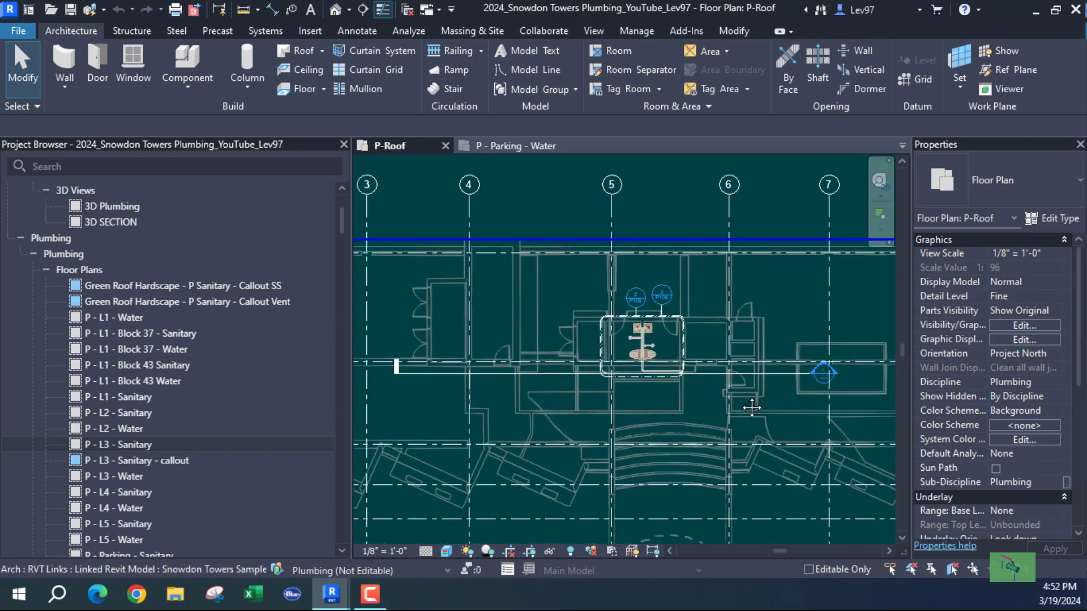
{"action": "middle_click_drag", "start_coordinate": [745, 403], "coordinate": [829, 401]}
{"action": "middle_click_drag", "start_coordinate": [555, 403], "coordinate": [464, 433]}
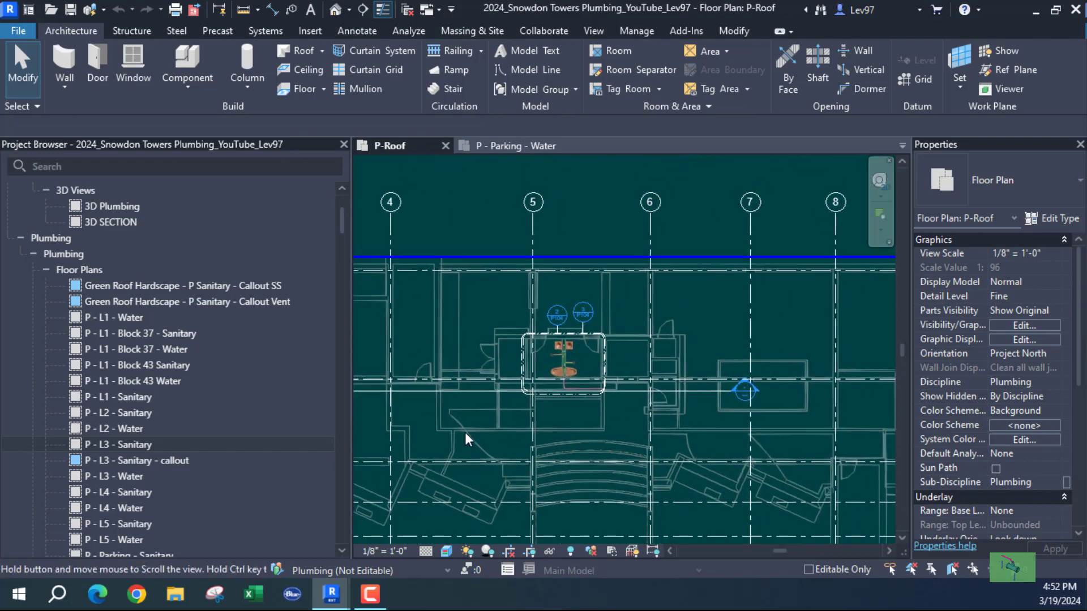
{"action": "scroll", "coordinate": [581, 363], "scroll_direction": "up", "scroll_amount": 1}
{"action": "scroll", "coordinate": [609, 371], "scroll_direction": "up", "scroll_amount": 3}
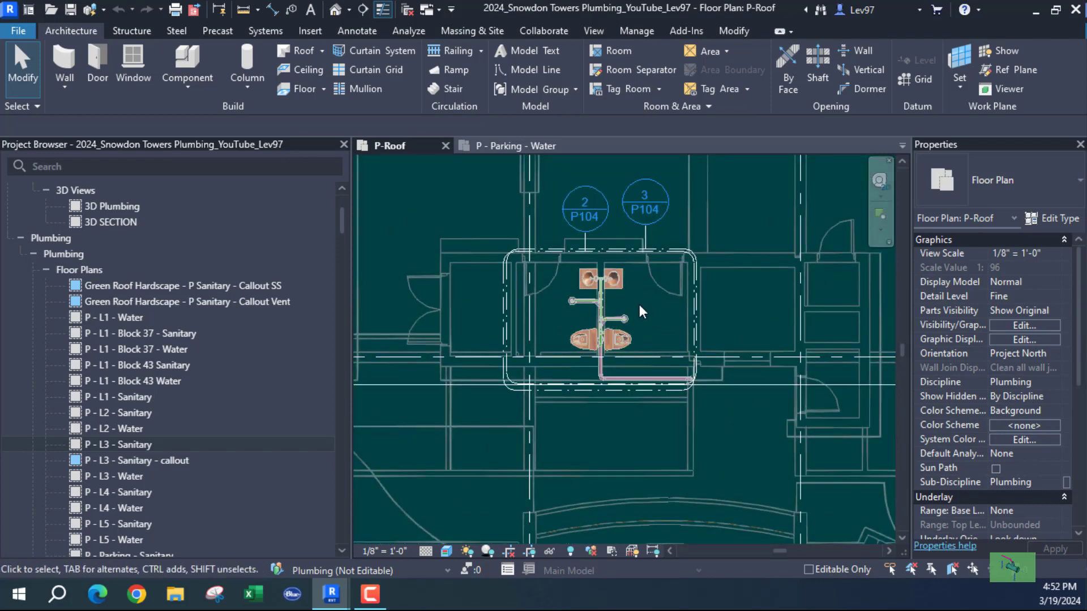
{"action": "right_click", "coordinate": [577, 229]}
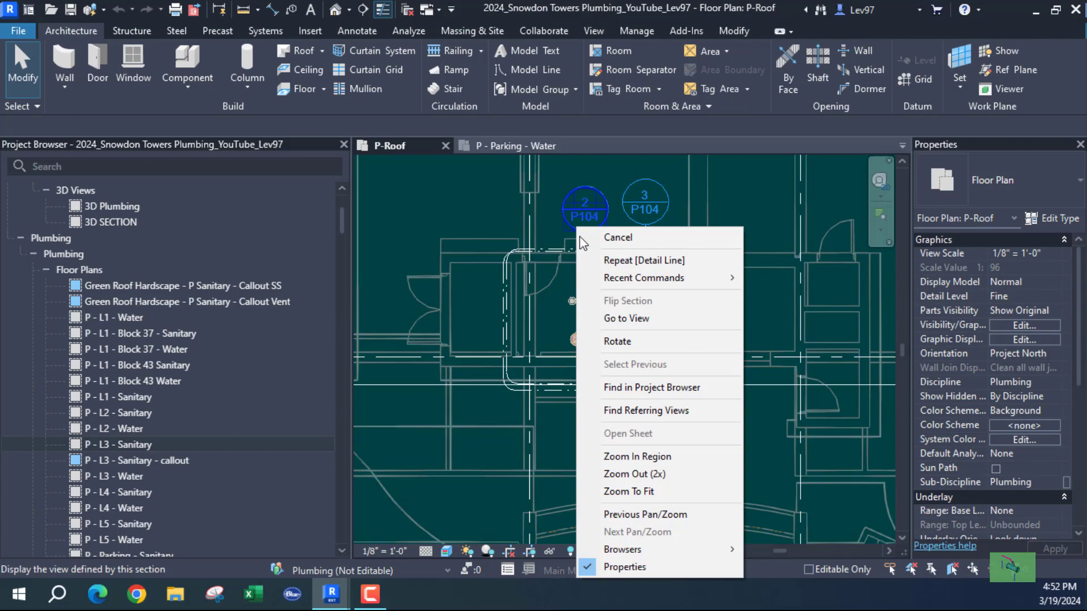
{"action": "left_click", "coordinate": [626, 318]}
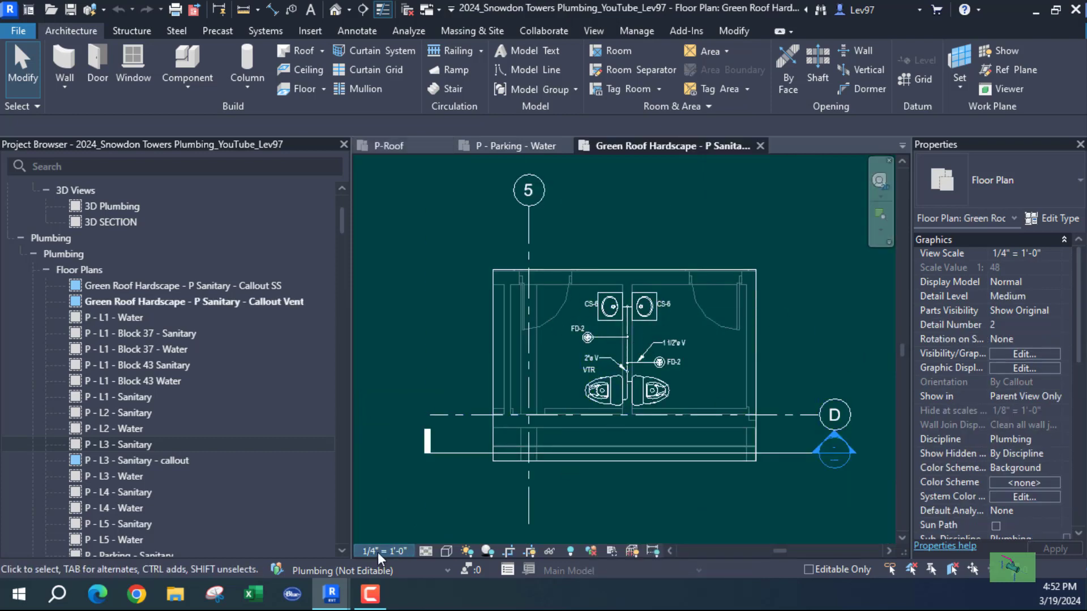
Return to the P-Roof plan and go to the view of callout 3 on sheet P104 to examine its fixtures and piping.
{"action": "left_click", "coordinate": [419, 147]}
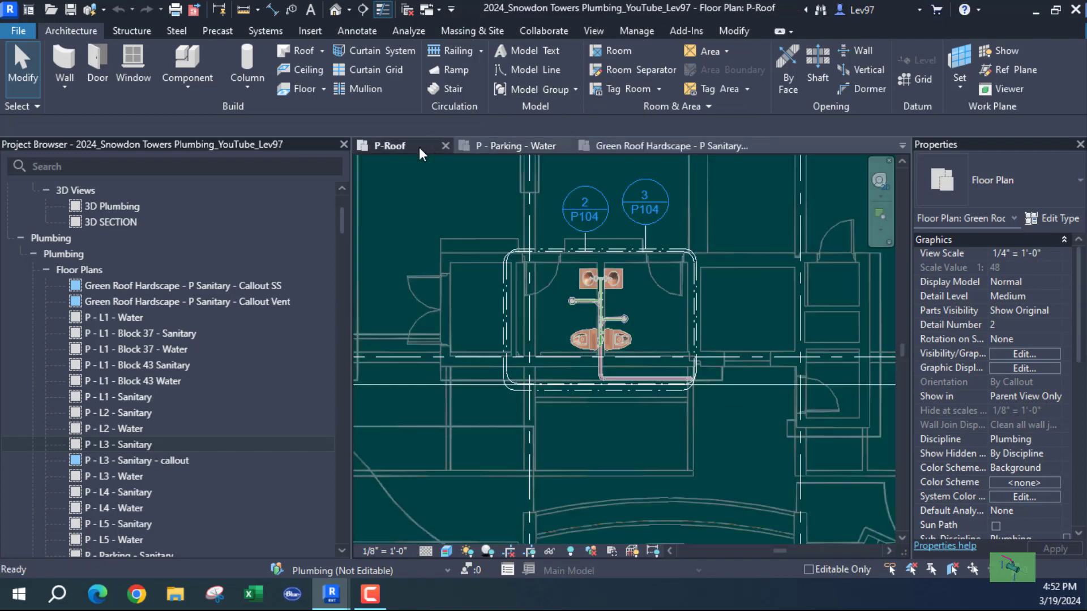
{"action": "right_click", "coordinate": [651, 223]}
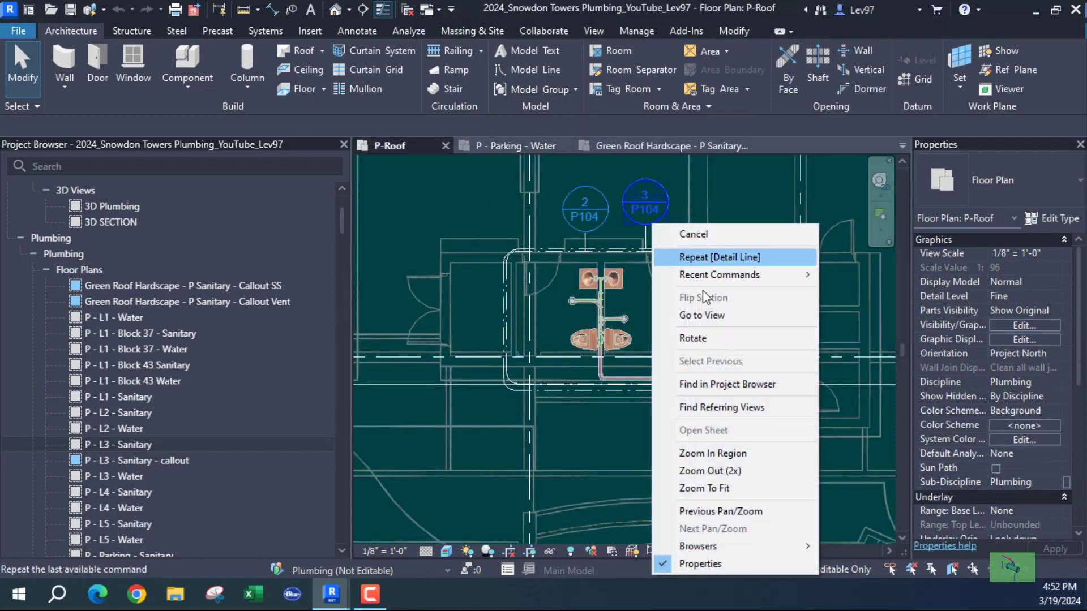
{"action": "left_click", "coordinate": [714, 320]}
{"action": "scroll", "coordinate": [635, 276], "scroll_direction": "up", "scroll_amount": 8}
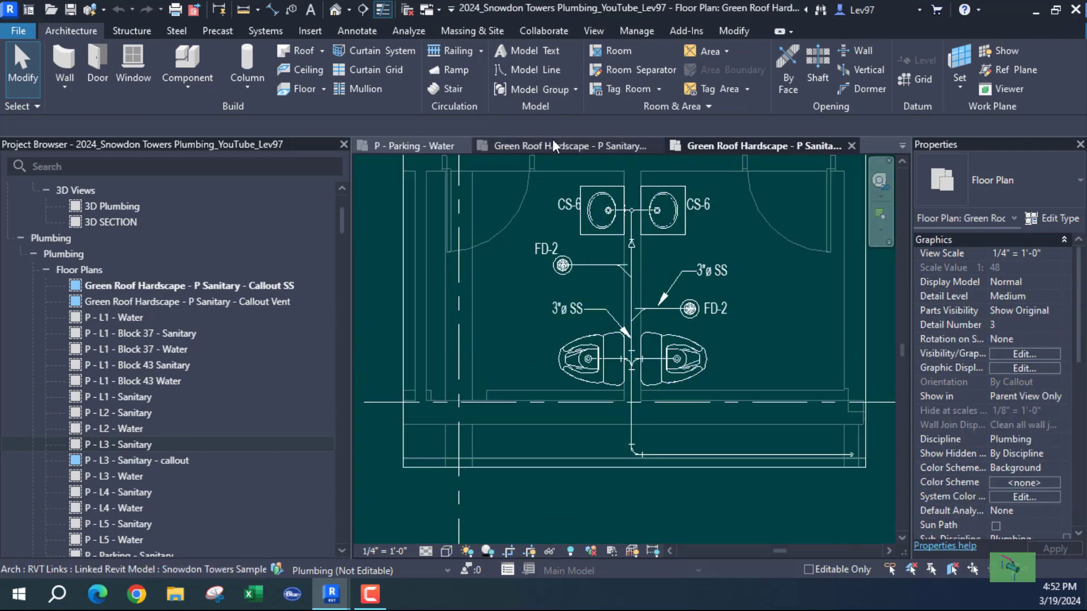
Close the P - Parking - Water view and both Green Roof Hardscape callout views, keeping only P-Roof open.
{"action": "left_click", "coordinate": [434, 144]}
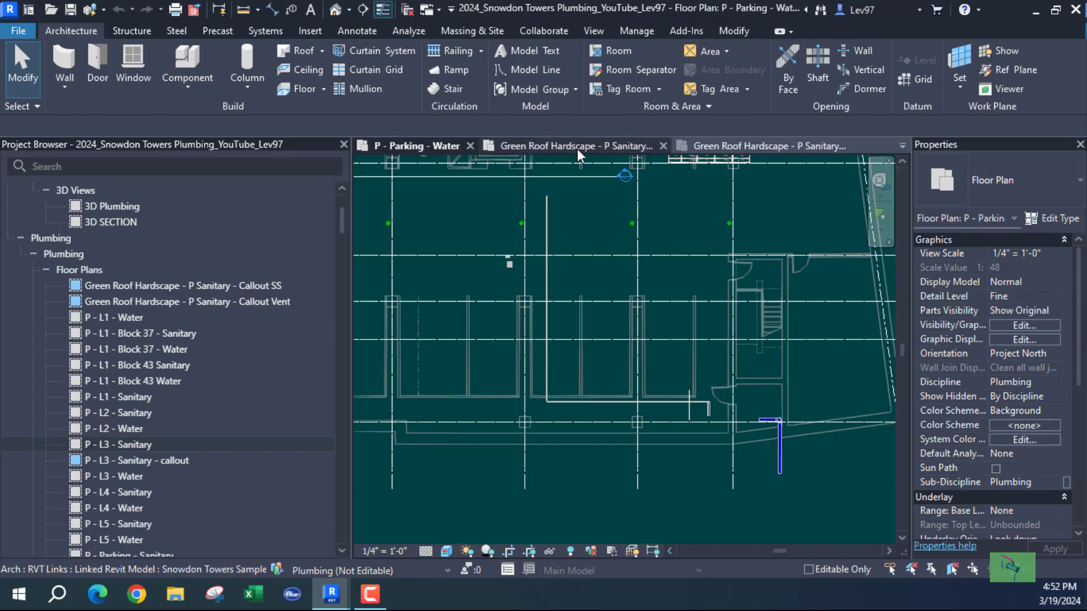
{"action": "left_click", "coordinate": [717, 150]}
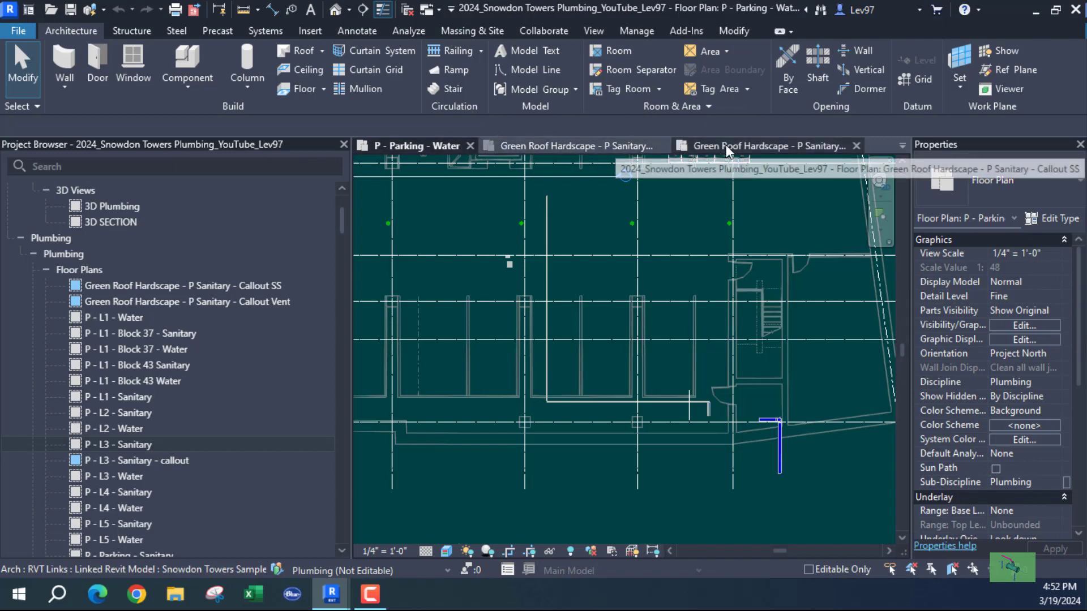
{"action": "left_click", "coordinate": [851, 145]}
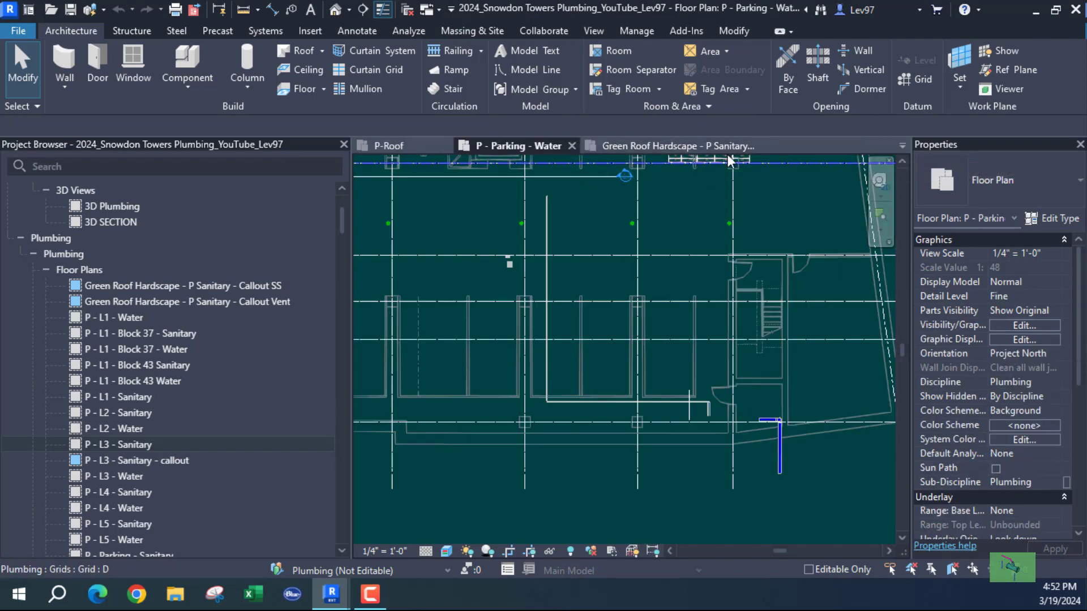
{"action": "left_click", "coordinate": [902, 145]}
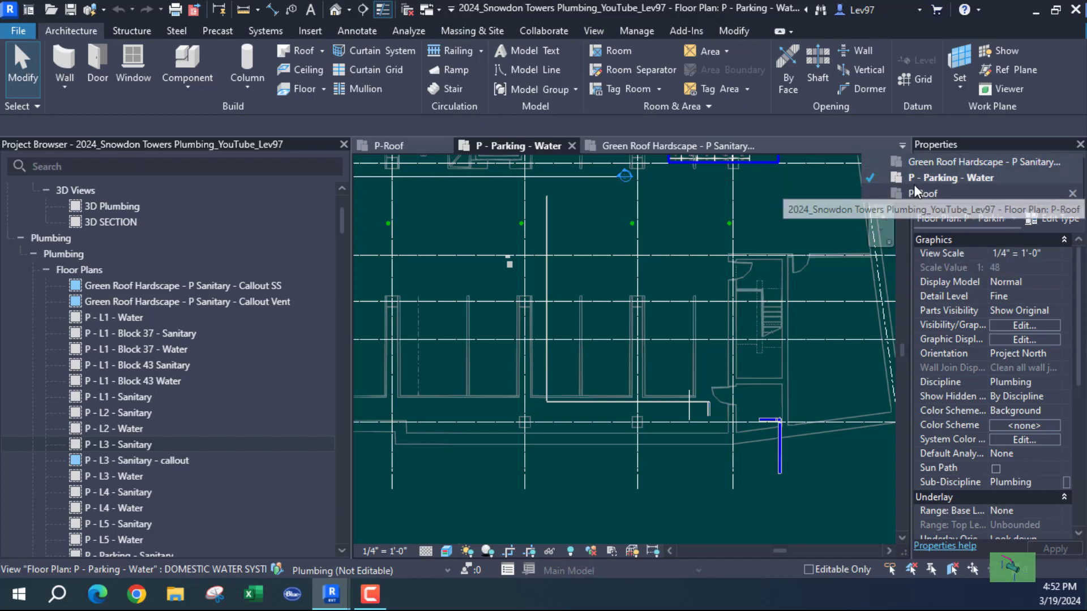
{"action": "left_click", "coordinate": [901, 146]}
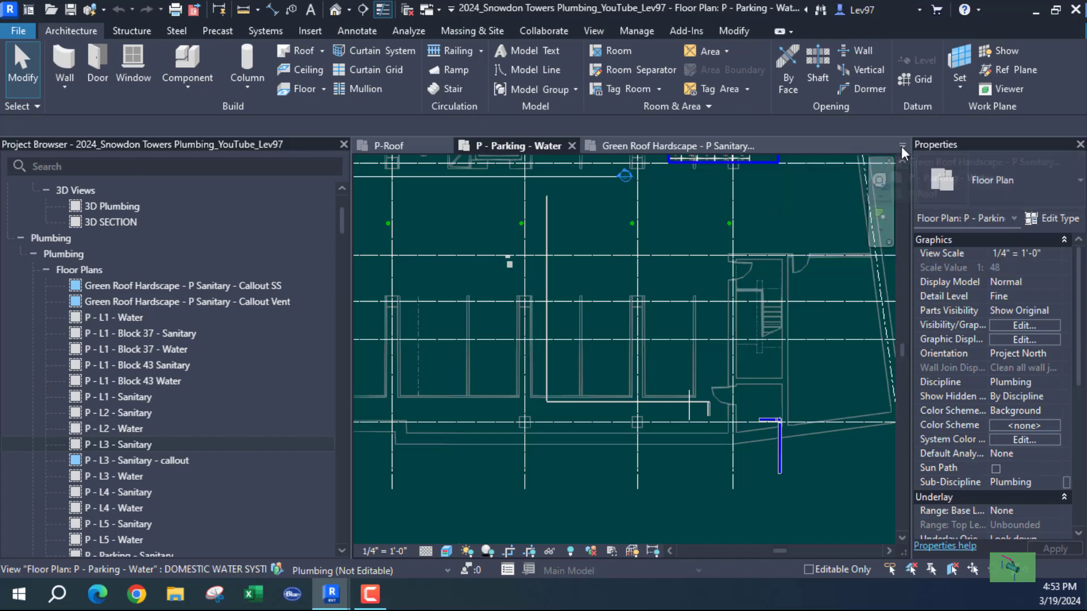
{"action": "left_click", "coordinate": [901, 146]}
{"action": "left_click", "coordinate": [902, 142]}
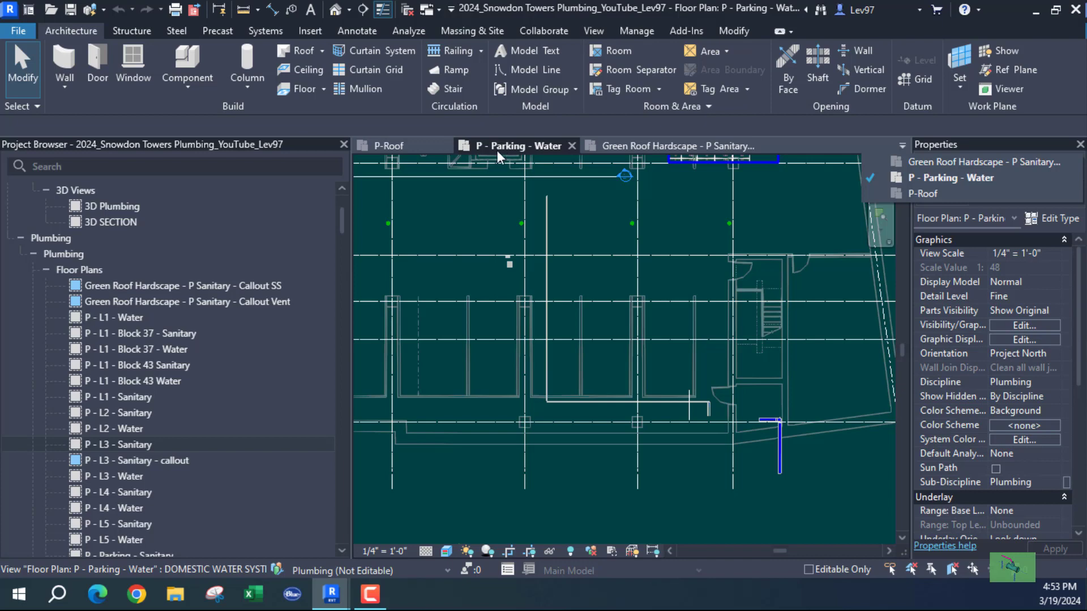
{"action": "left_click", "coordinate": [570, 145]}
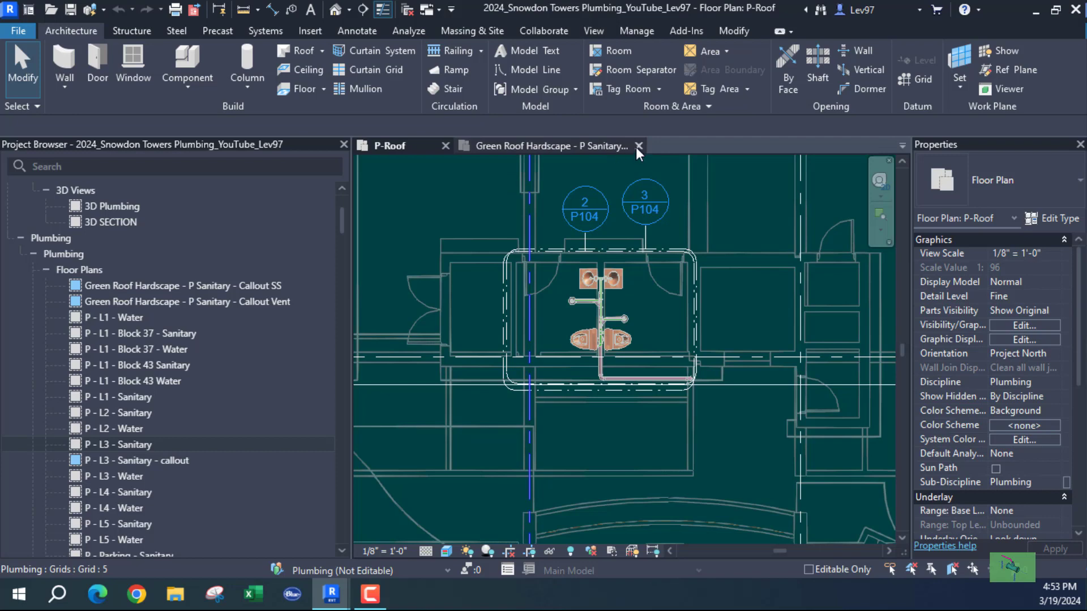
{"action": "left_click", "coordinate": [638, 146]}
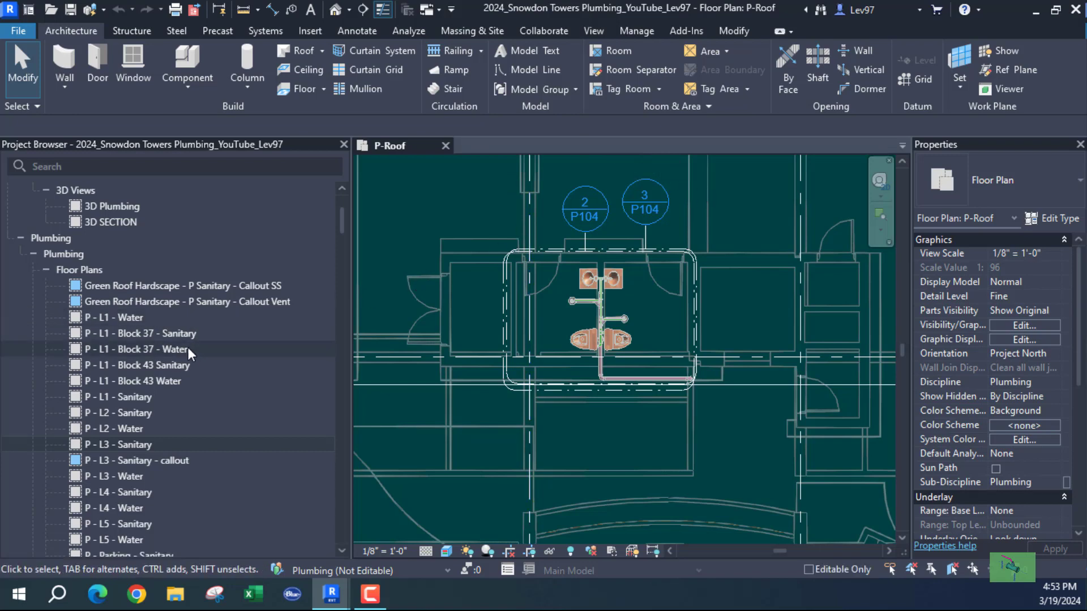
Set the Sub-Discipline of the Green Roof Hardscape - P Sanitary - Callout SS view to "callout" and expand the floor plans in the callout group.
{"action": "left_click", "coordinate": [149, 288]}
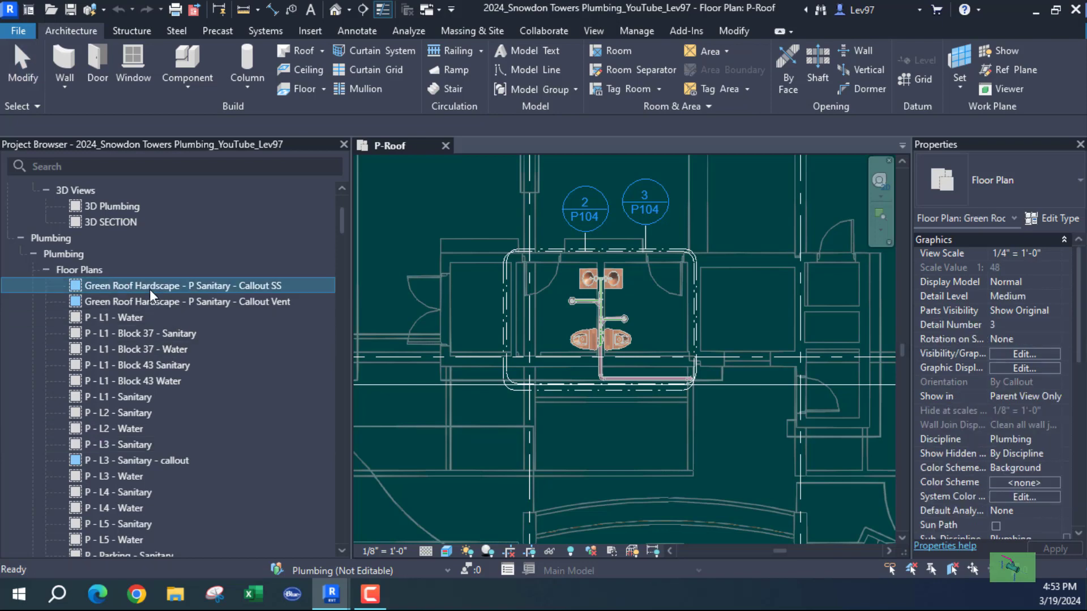
{"action": "scroll", "coordinate": [93, 227], "scroll_direction": "up", "scroll_amount": 2}
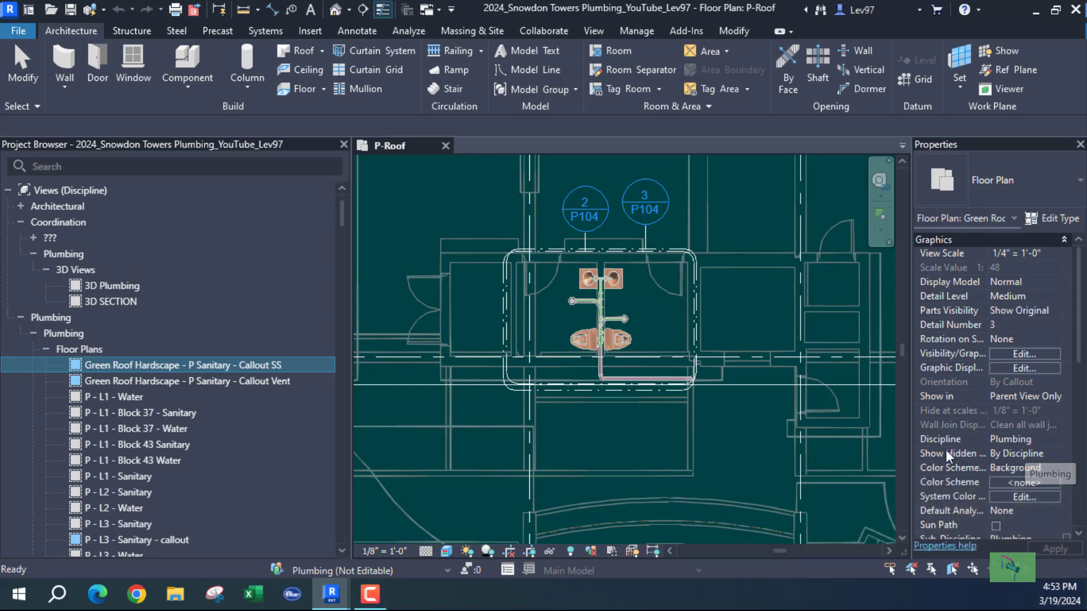
{"action": "scroll", "coordinate": [972, 437], "scroll_direction": "down", "scroll_amount": 3}
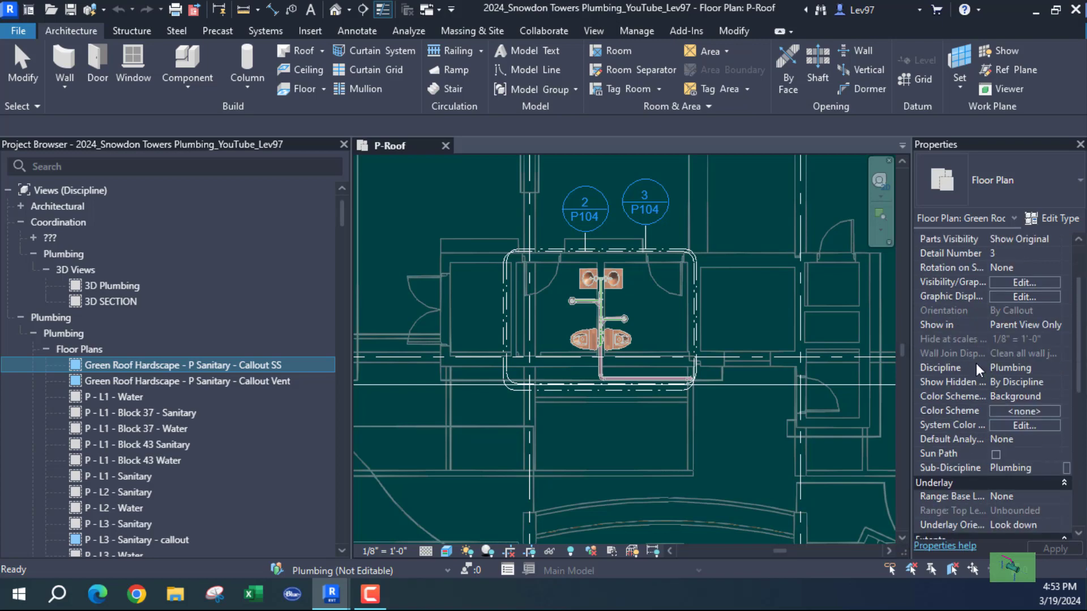
{"action": "left_click", "coordinate": [1036, 468]}
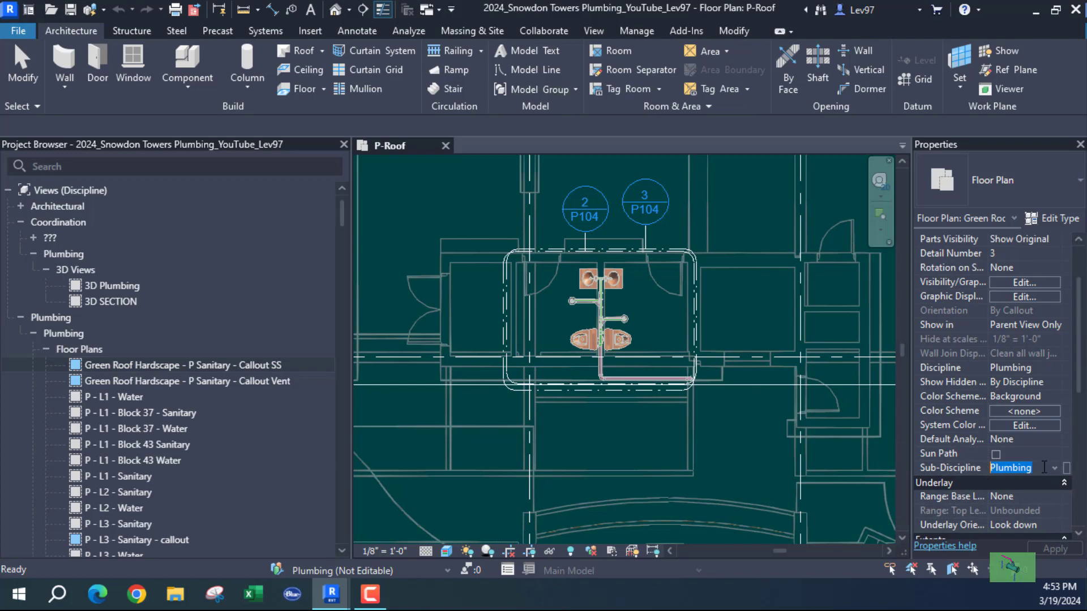
{"action": "left_click", "coordinate": [1055, 468]}
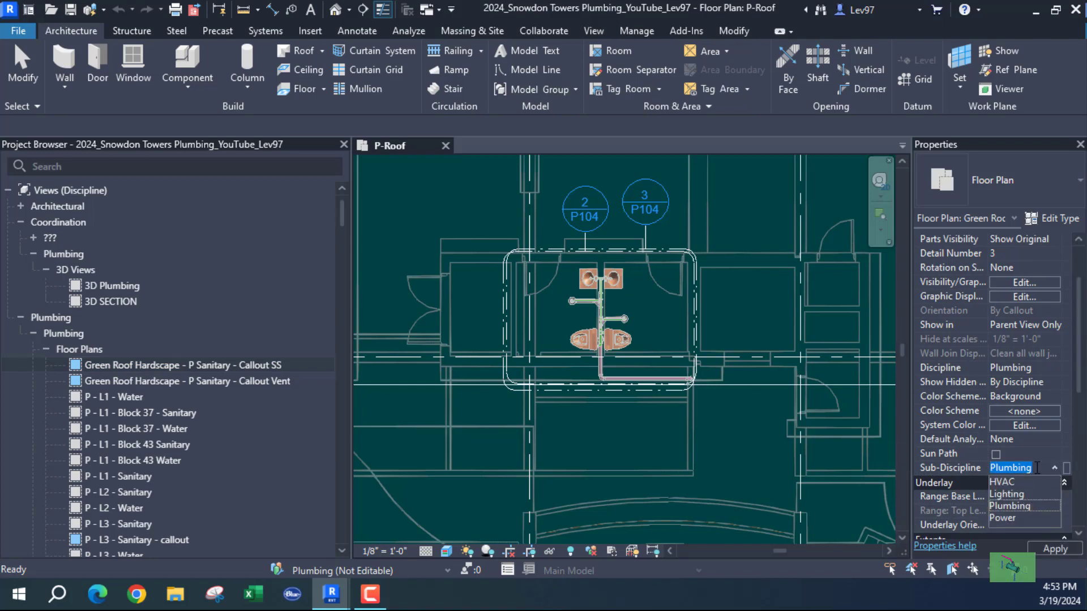
{"action": "type", "text": "callout"}
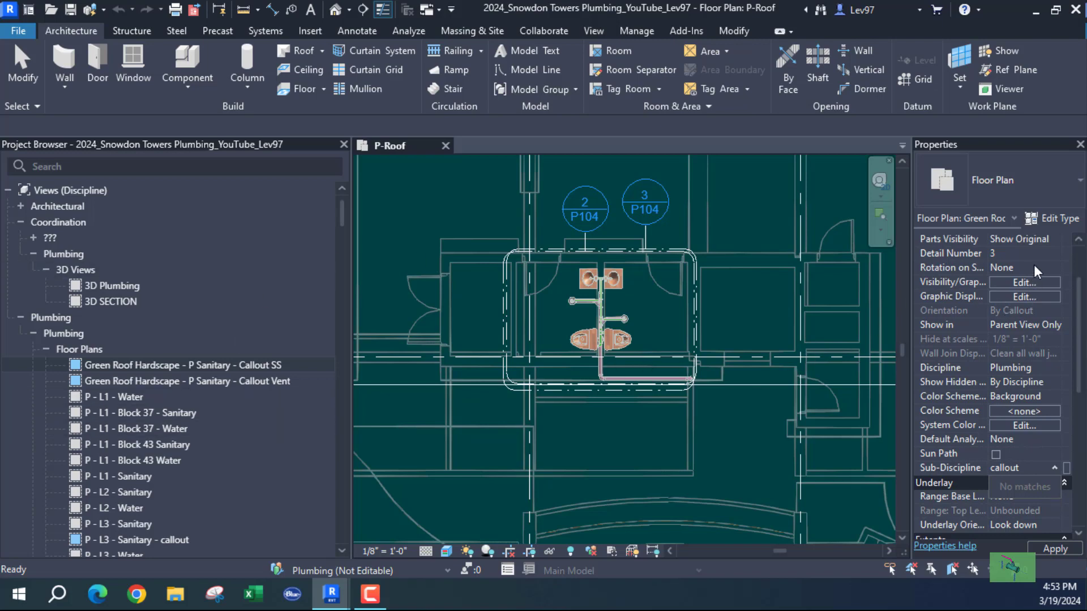
{"action": "key", "text": "Return"}
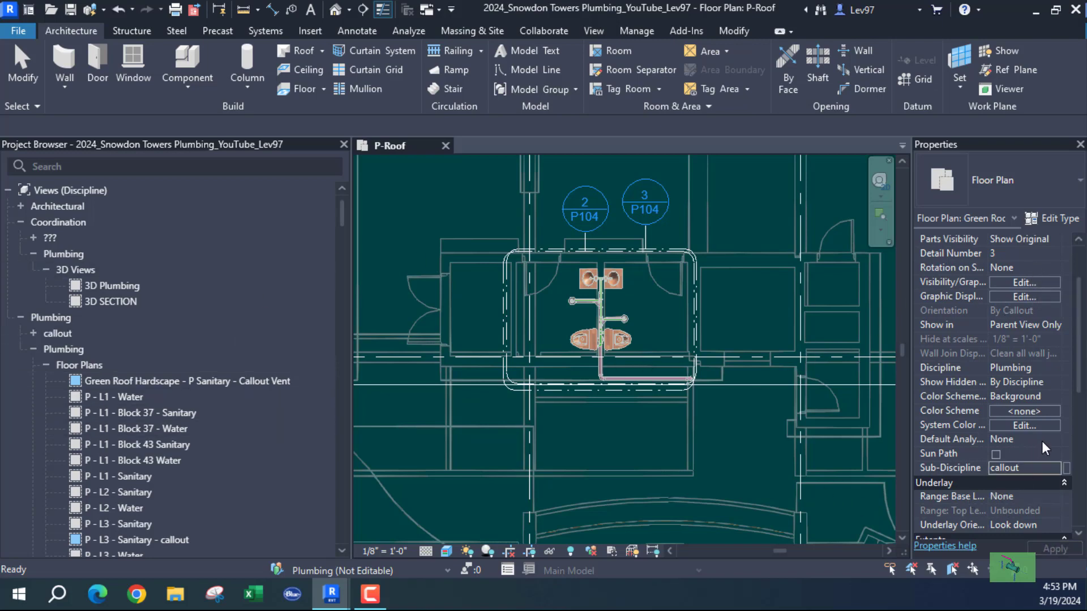
{"action": "left_click", "coordinate": [1041, 440]}
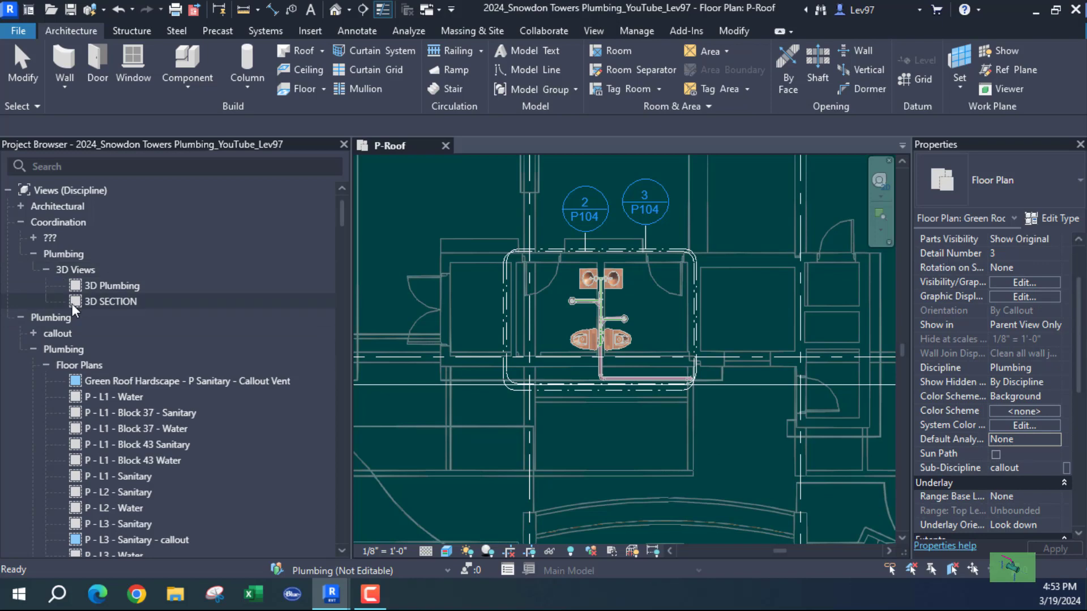
{"action": "left_click", "coordinate": [33, 333]}
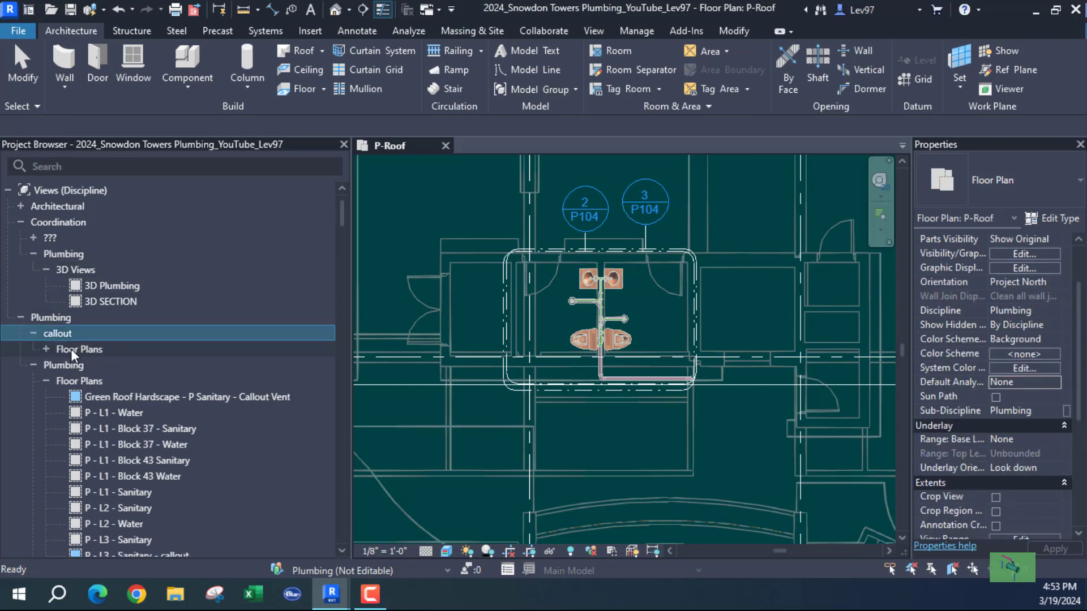
{"action": "left_click", "coordinate": [45, 349]}
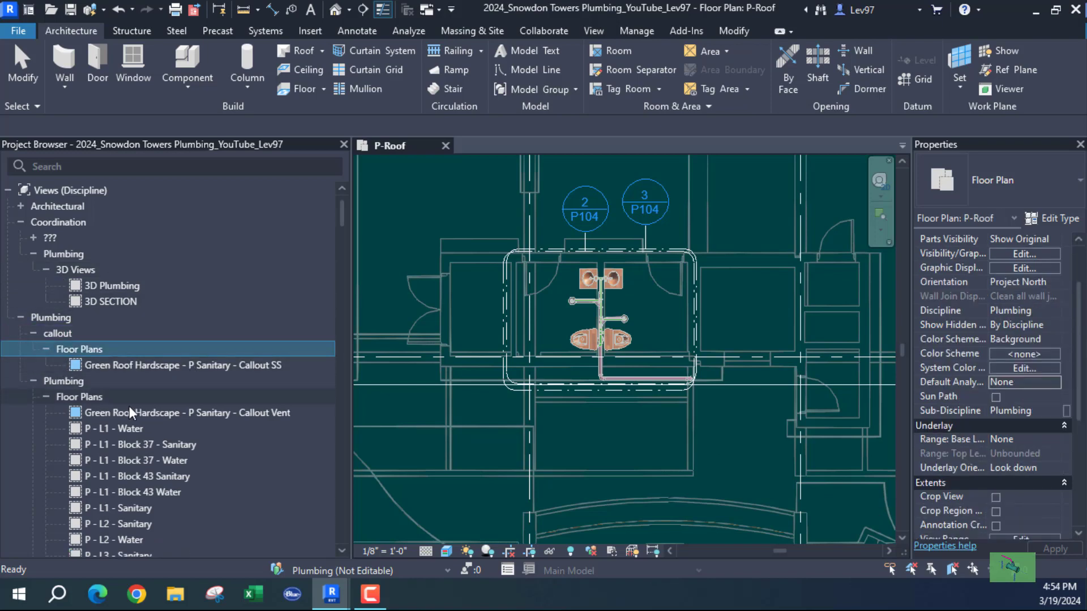
Set the Sub-Discipline of the Green Roof Hardscape - P Sanitary - Callout Vent view to callout.
{"action": "left_click", "coordinate": [169, 411]}
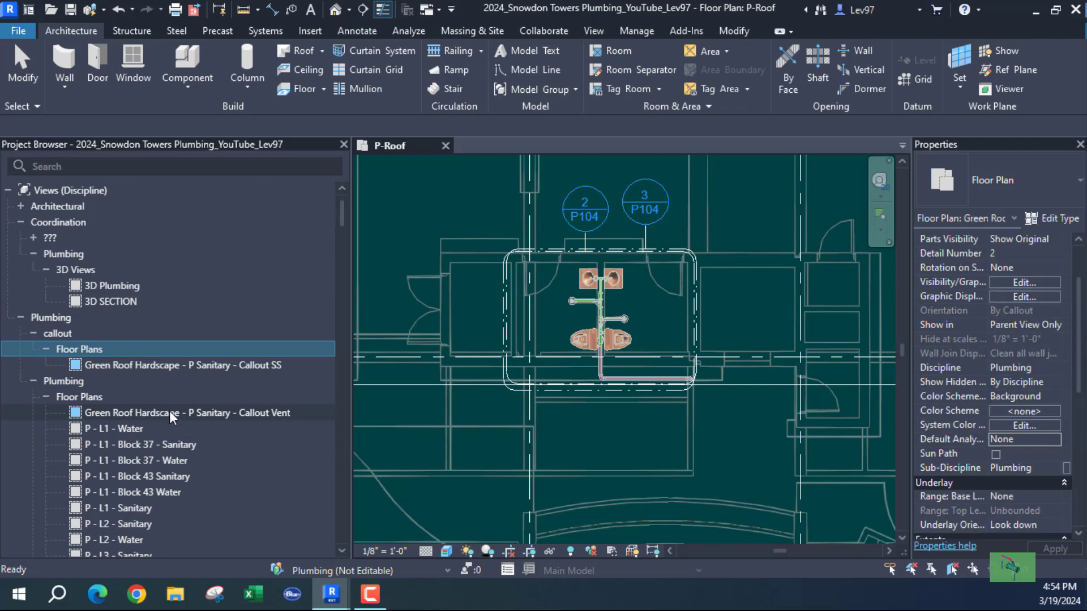
{"action": "left_click", "coordinate": [1040, 467]}
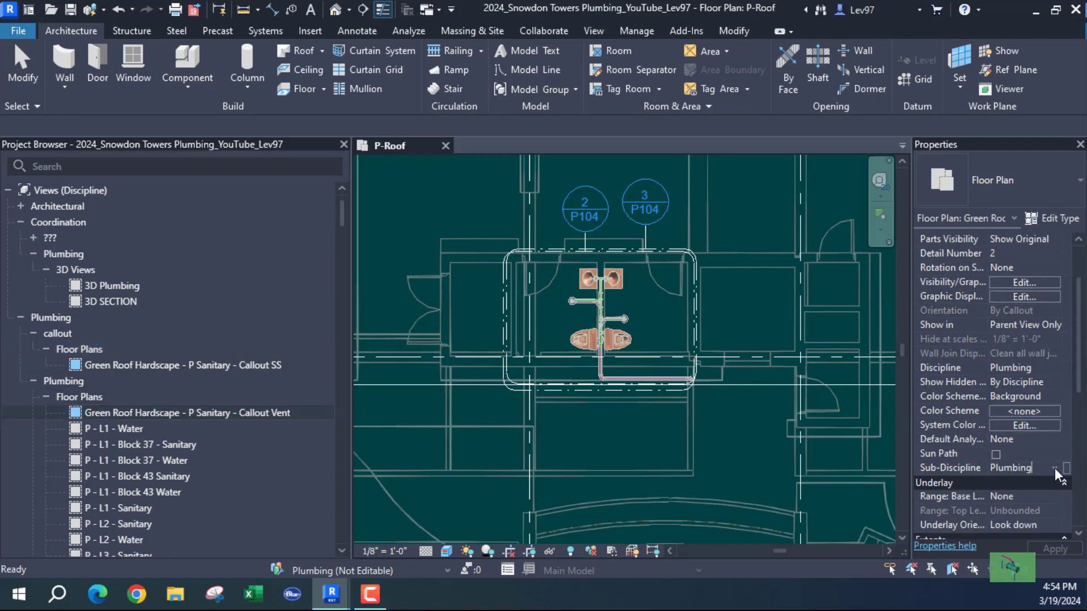
{"action": "left_click", "coordinate": [1055, 468]}
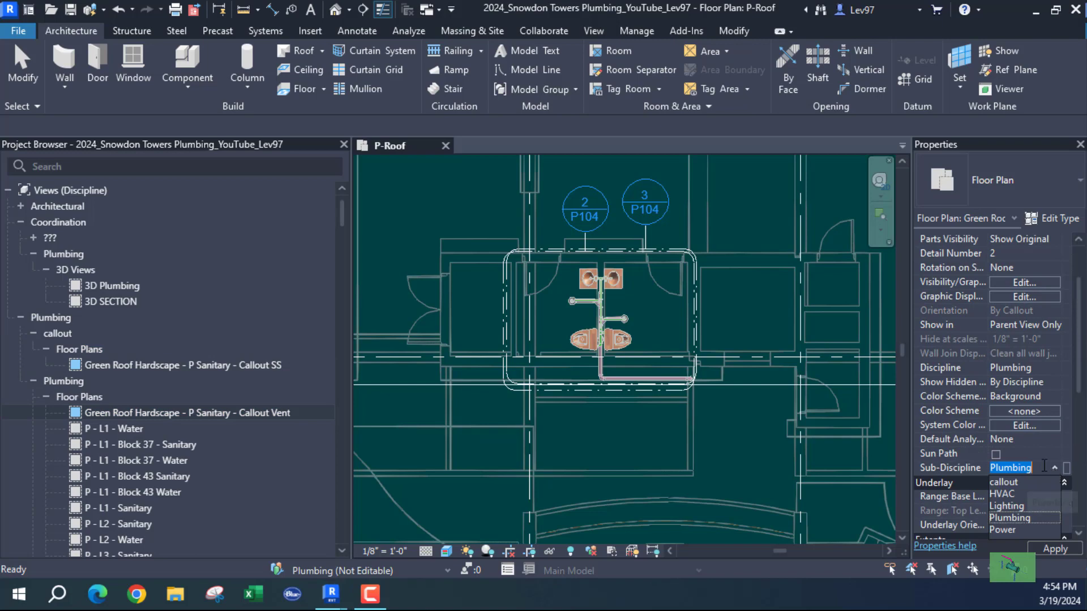
{"action": "left_click", "coordinate": [1008, 481]}
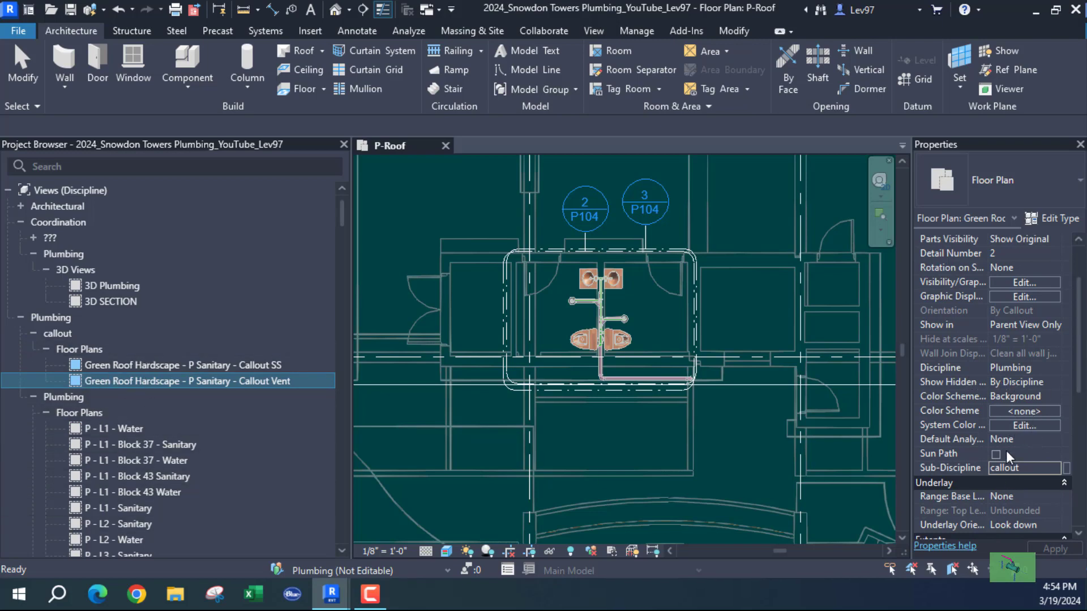
Rename the Green Roof Hardscape - P Sanitary - Callout SS view as "Roof - P Sanitary - Callout SS".
{"action": "scroll", "coordinate": [983, 336], "scroll_direction": "down", "scroll_amount": 3}
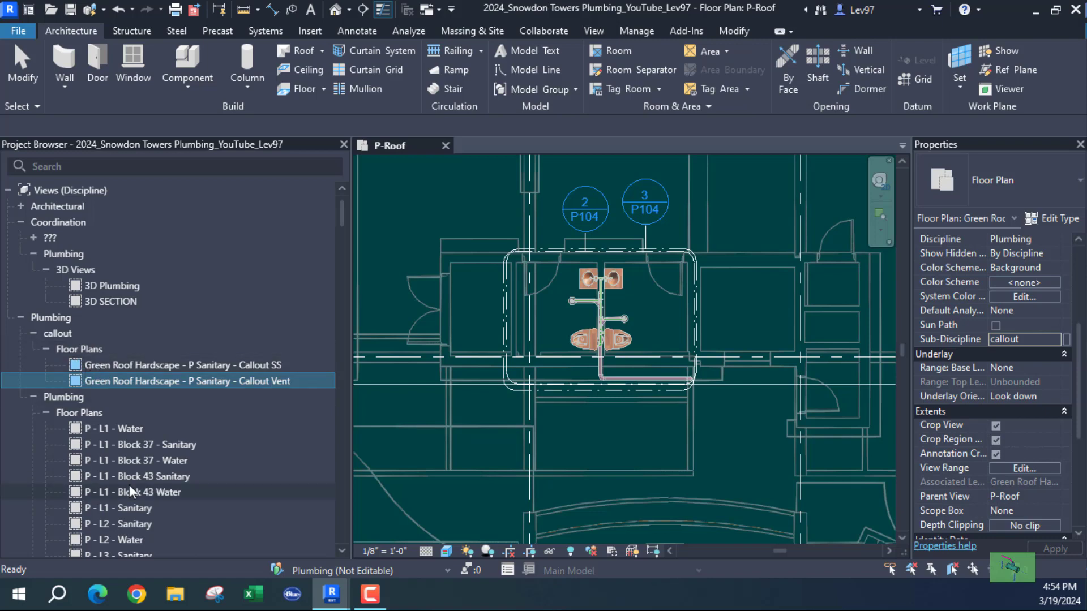
{"action": "scroll", "coordinate": [139, 478], "scroll_direction": "down", "scroll_amount": 3}
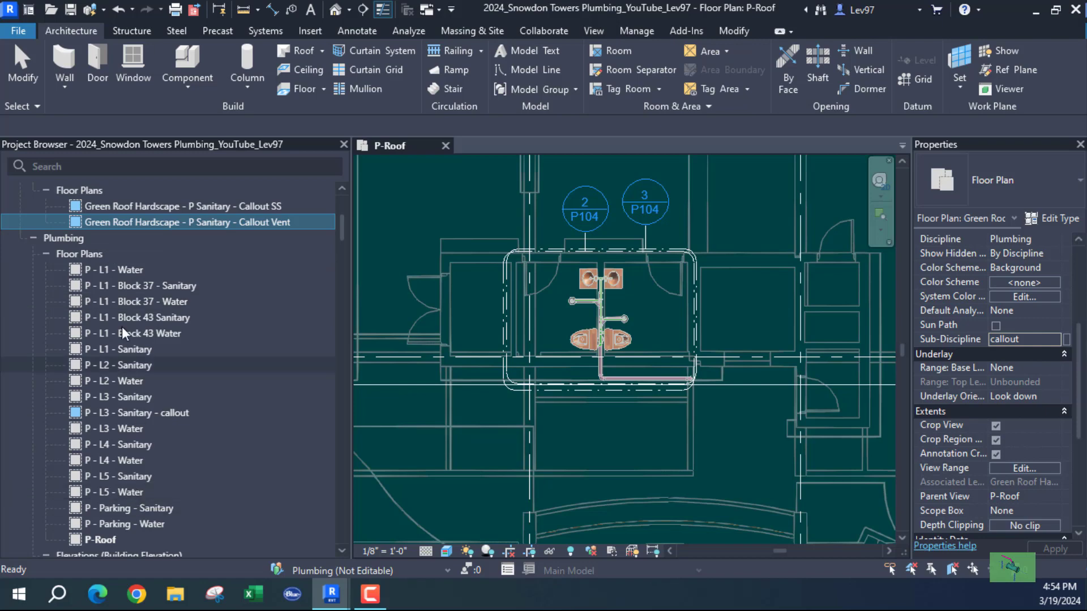
{"action": "scroll", "coordinate": [154, 309], "scroll_direction": "up", "scroll_amount": 3}
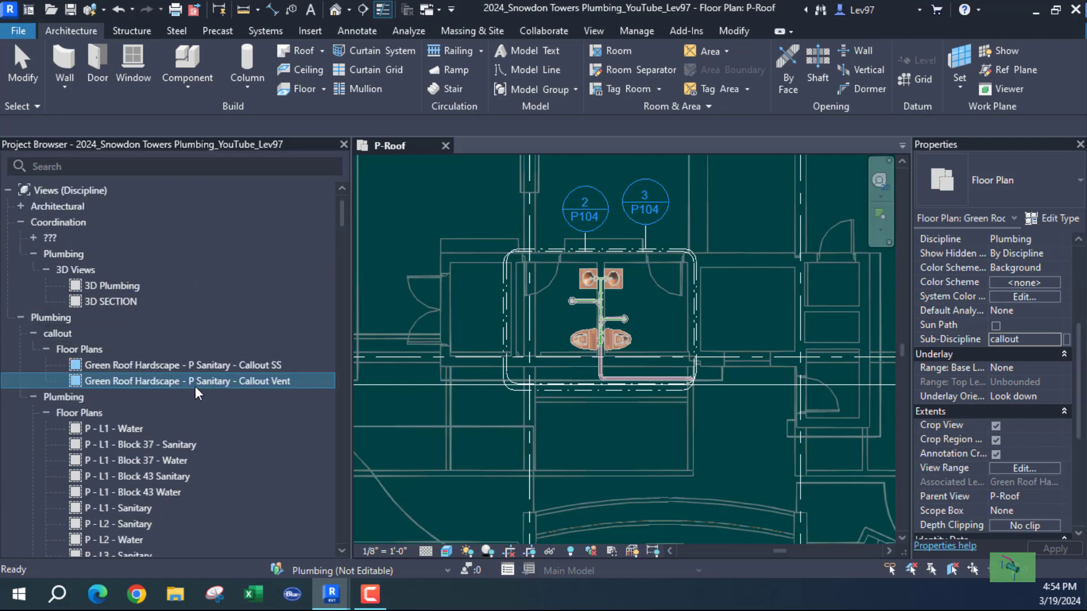
{"action": "right_click", "coordinate": [131, 366]}
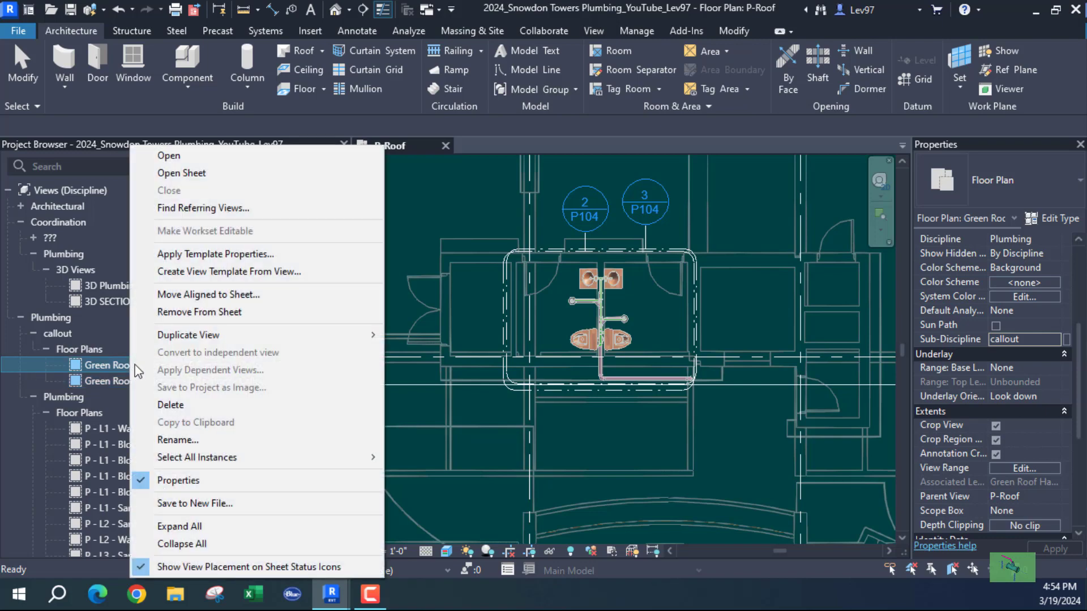
{"action": "left_click", "coordinate": [169, 441]}
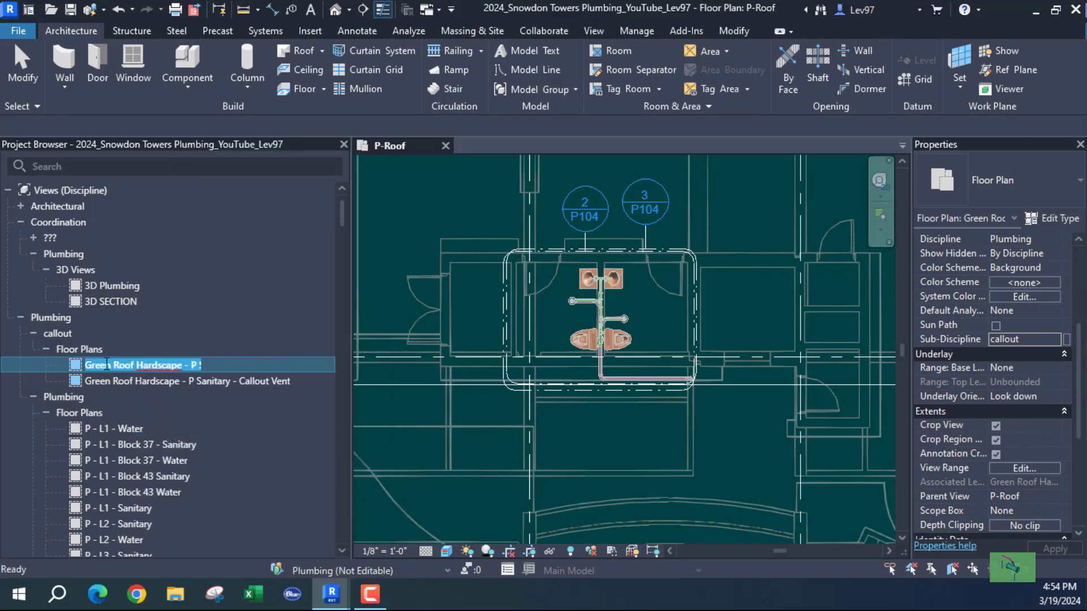
{"action": "key", "text": "Home"}
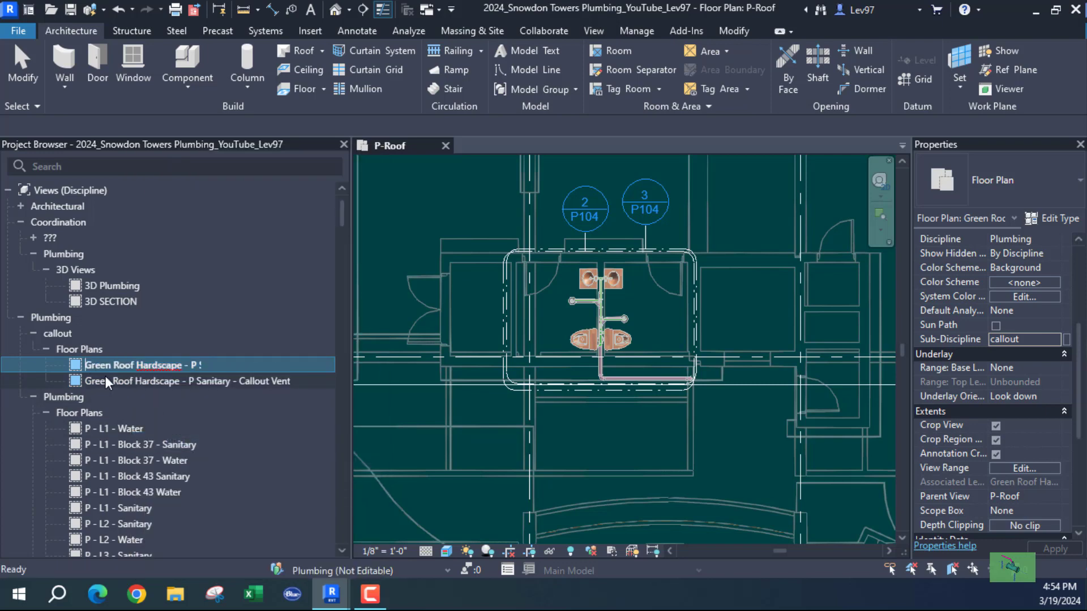
{"action": "key", "text": "Delete"}
{"action": "key", "text": "Delete"}
{"action": "key", "text": "Delete"}
{"action": "key", "text": "Delete"}
{"action": "key", "text": "Delete"}
{"action": "key", "text": "Delete"}
{"action": "key", "text": "Right"}
{"action": "key", "text": "Right"}
{"action": "key", "text": "Right"}
{"action": "key", "text": "Right"}
{"action": "key", "text": "Delete"}
{"action": "key", "text": "Delete"}
{"action": "key", "text": "Delete"}
{"action": "key", "text": "Delete"}
{"action": "key", "text": "Delete"}
{"action": "key", "text": "Delete"}
{"action": "key", "text": "Delete"}
{"action": "key", "text": "Delete"}
{"action": "key", "text": "Delete"}
{"action": "key", "text": "Delete"}
{"action": "key", "text": "Return"}
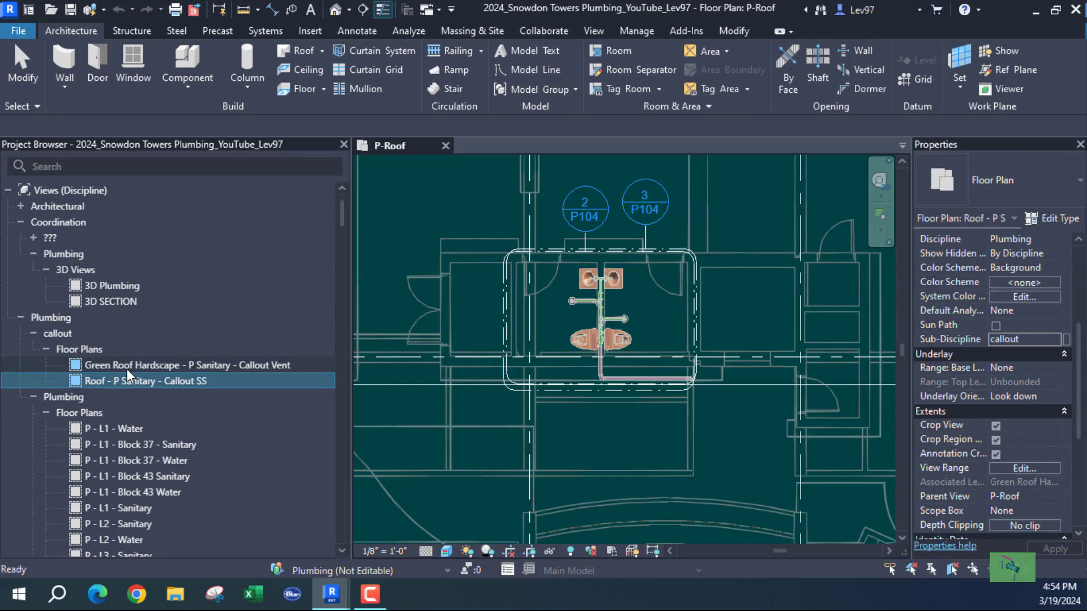
Rename the Green Roof Hardscape - P Sanitary - Callout Vent view as "Roof - P - Callout Vent".
{"action": "right_click", "coordinate": [126, 369]}
{"action": "left_click", "coordinate": [170, 440]}
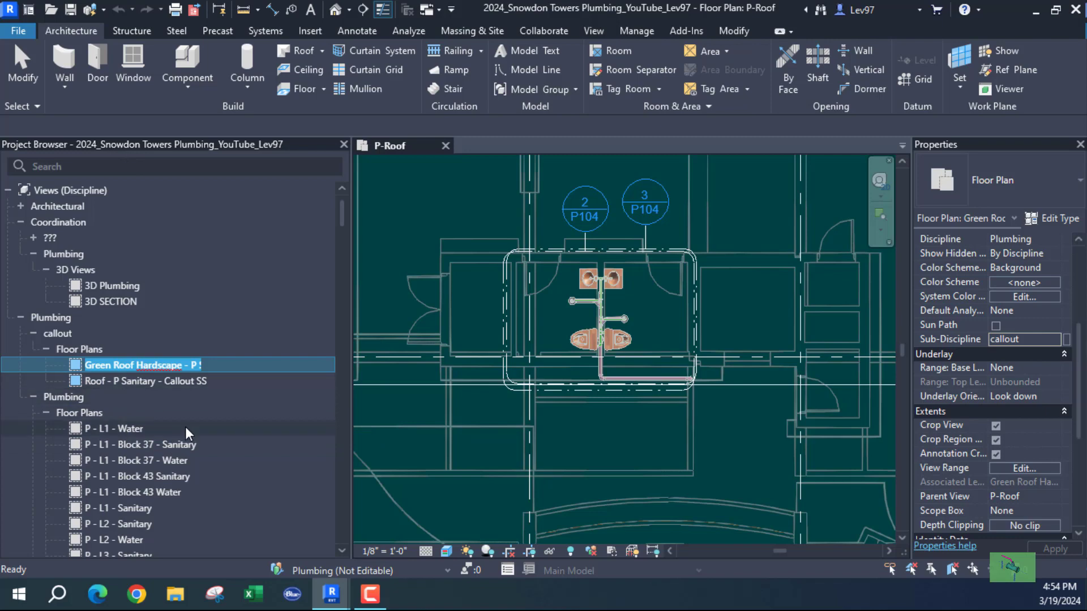
{"action": "left_click", "coordinate": [101, 366]}
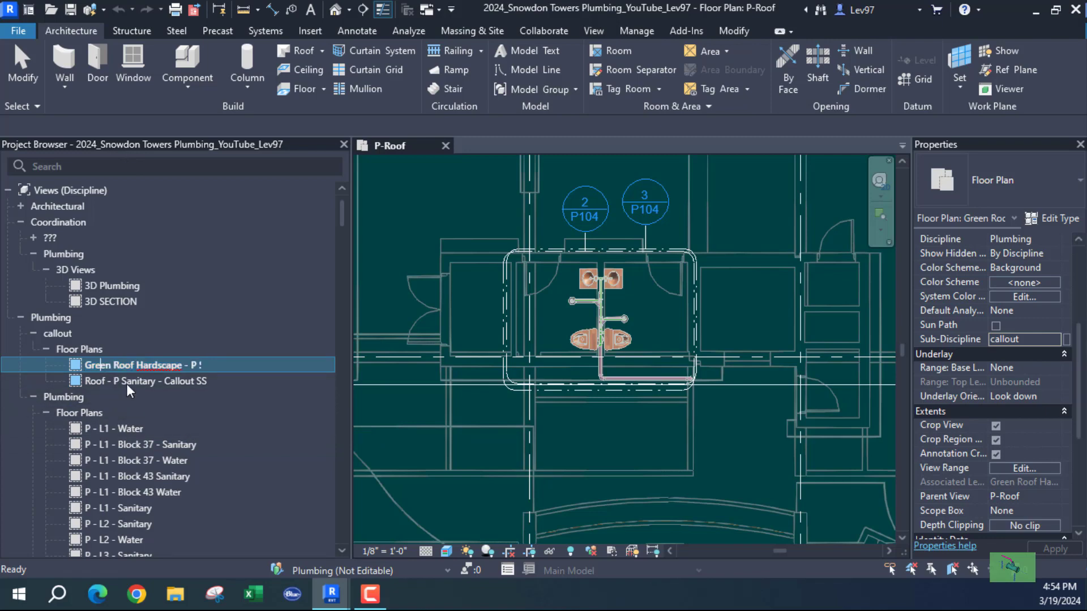
{"action": "key", "text": "Delete"}
{"action": "key", "text": "Delete"}
{"action": "key", "text": "Delete"}
{"action": "key", "text": "Delete"}
{"action": "key", "text": "Delete"}
{"action": "key", "text": "Delete"}
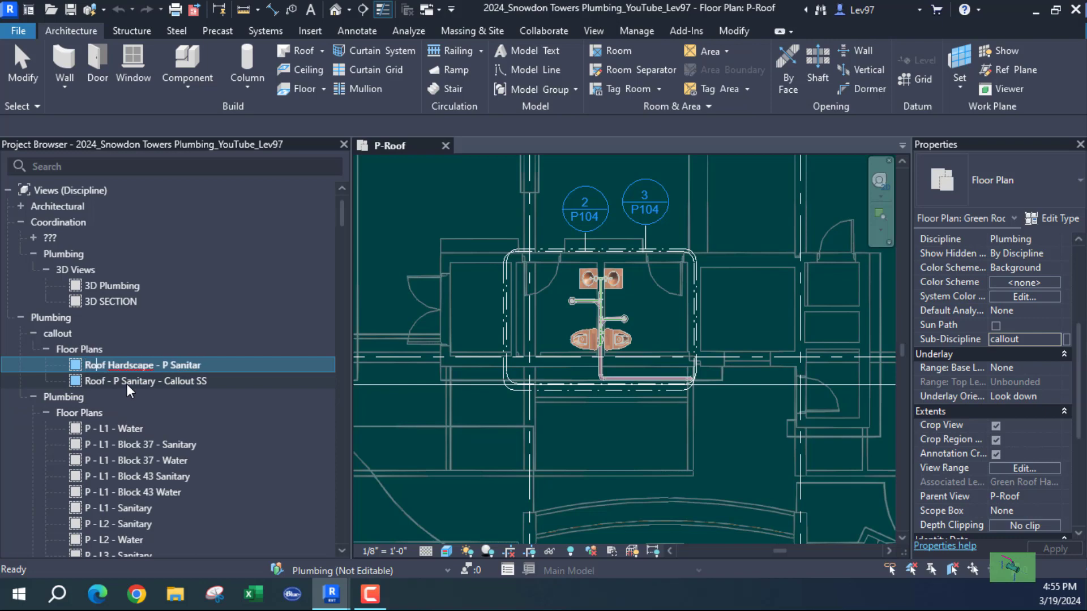
{"action": "key", "text": "Delete"}
{"action": "key", "text": "Delete"}
{"action": "key", "text": "Delete"}
{"action": "key", "text": "Delete"}
{"action": "key", "text": "Delete"}
{"action": "key", "text": "Delete"}
{"action": "key", "text": "Delete"}
{"action": "key", "text": "Delete"}
{"action": "key", "text": "Delete"}
{"action": "key", "text": "Delete"}
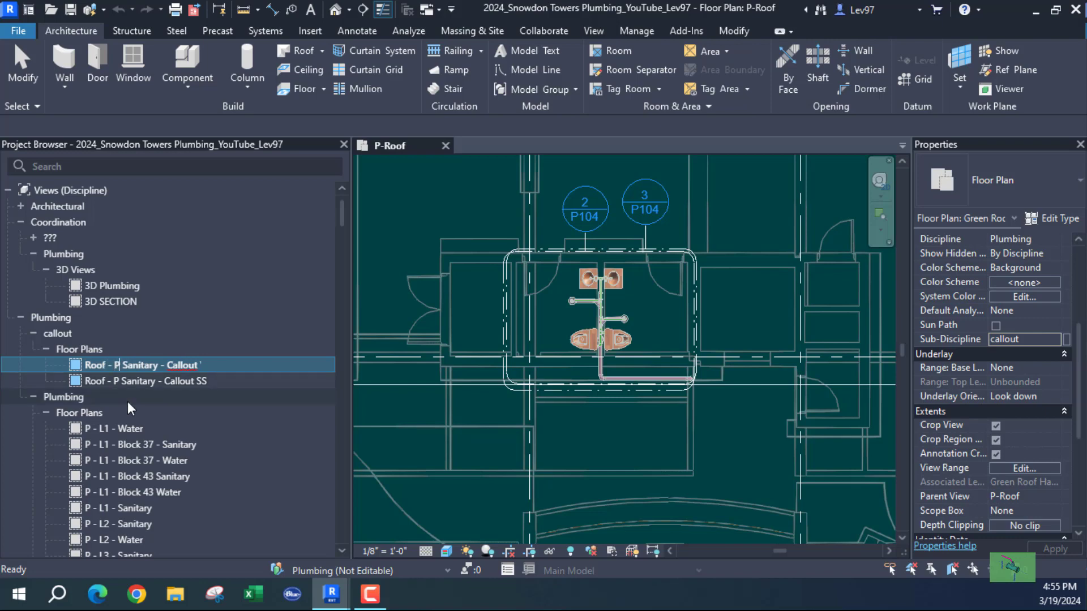
{"action": "key", "text": "Delete"}
{"action": "key", "text": "Delete"}
{"action": "key", "text": "Delete"}
{"action": "key", "text": "Delete"}
{"action": "key", "text": "Delete"}
{"action": "key", "text": "Delete"}
{"action": "key", "text": "Delete"}
{"action": "key", "text": "Delete"}
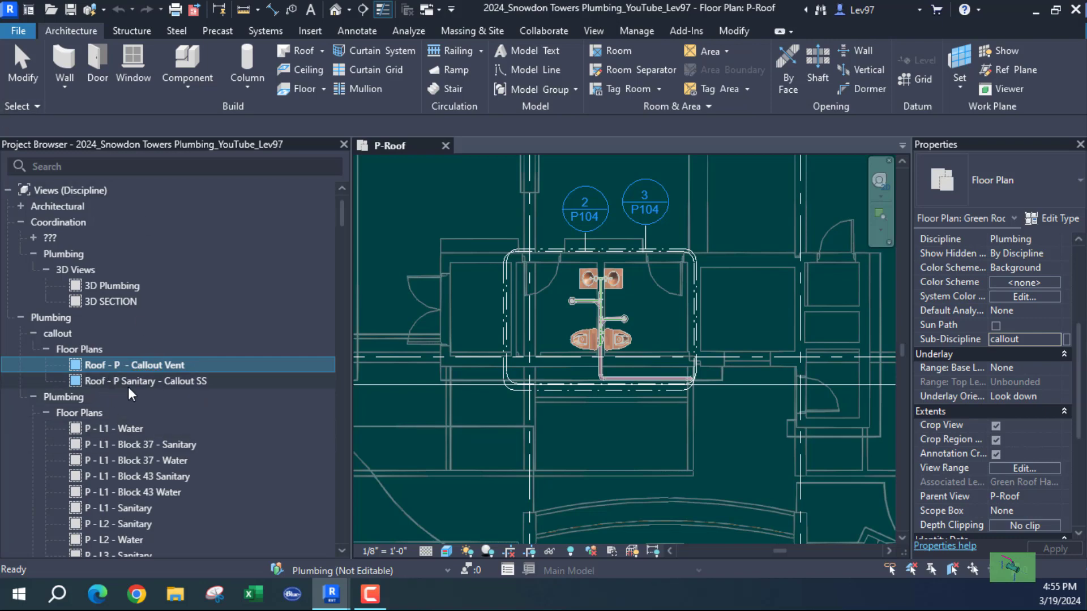
{"action": "key", "text": "Return"}
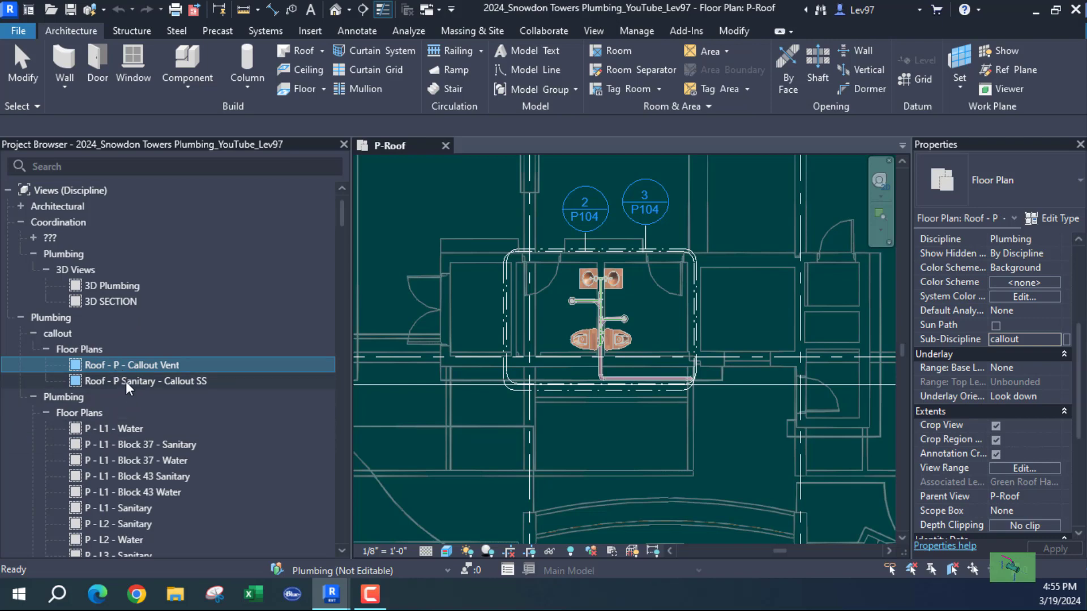
Open the Roof - P - Callout Vent floor plan to view its restroom fixtures and vent piping.
{"action": "left_click", "coordinate": [126, 381]}
{"action": "left_click", "coordinate": [117, 365]}
{"action": "double_click", "coordinate": [117, 364]}
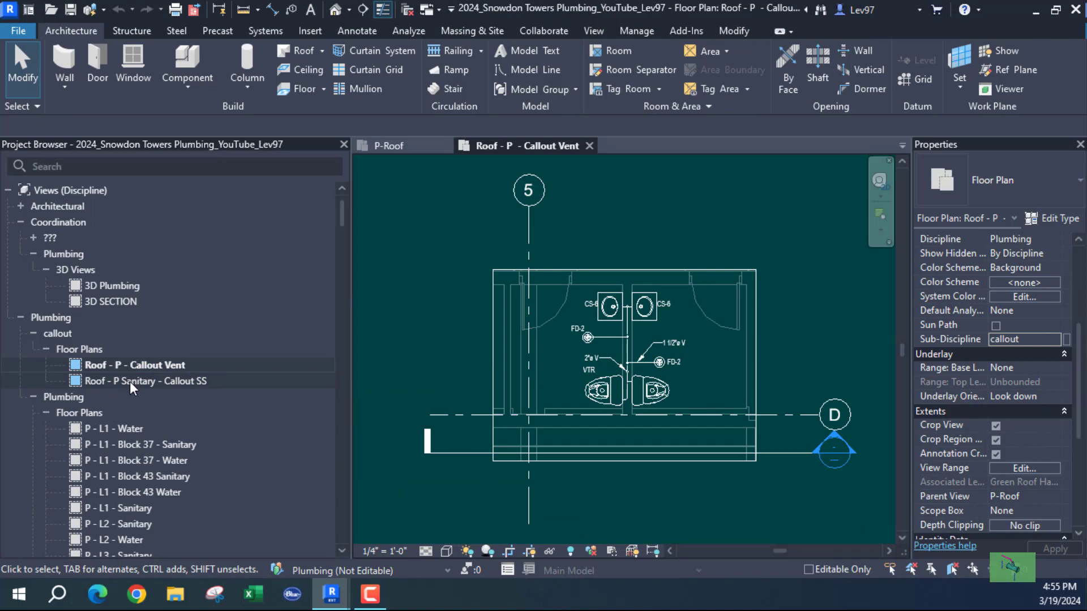
Rename the Roof - P Sanitary - Callout SS view as "Roof - P - Callout SS".
{"action": "left_click", "coordinate": [131, 382]}
{"action": "right_click", "coordinate": [131, 382]}
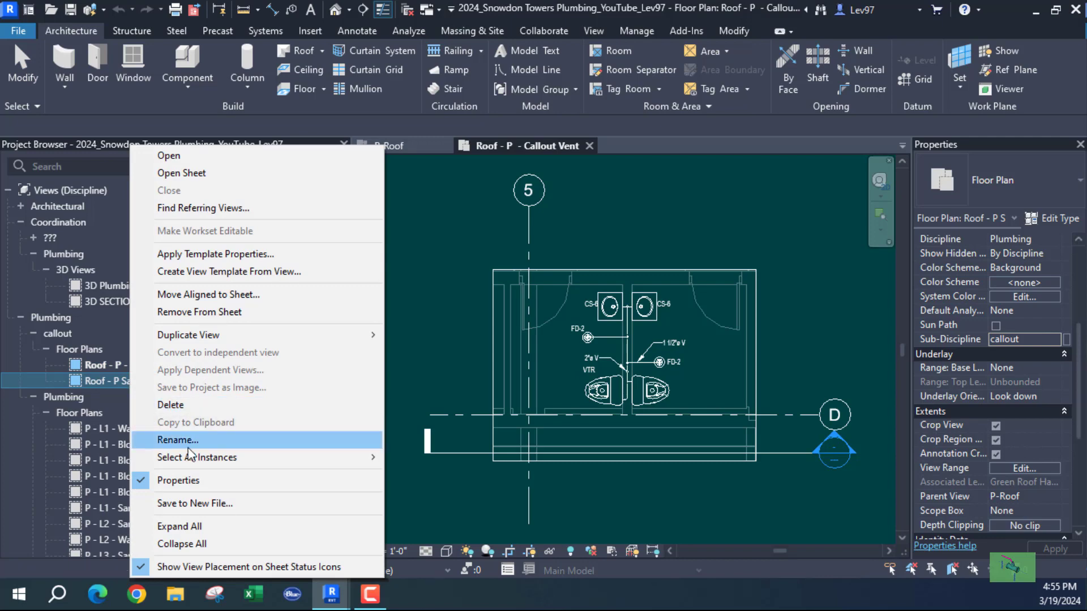
{"action": "left_click", "coordinate": [188, 440]}
{"action": "left_click", "coordinate": [116, 381]}
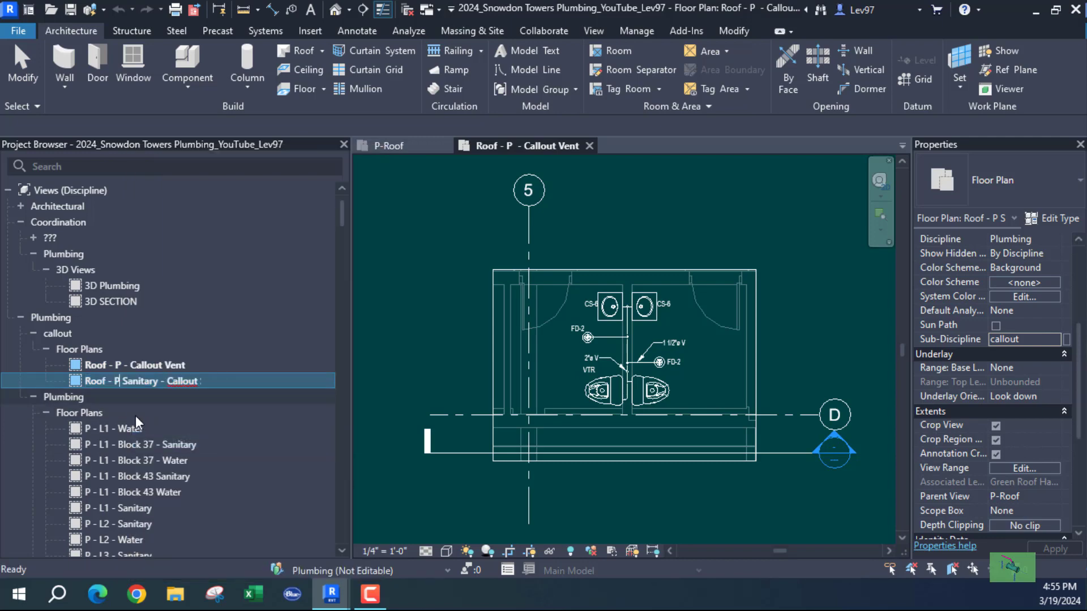
{"action": "key", "text": "Delete"}
{"action": "key", "text": "Delete"}
{"action": "key", "text": "Delete"}
{"action": "key", "text": "Delete"}
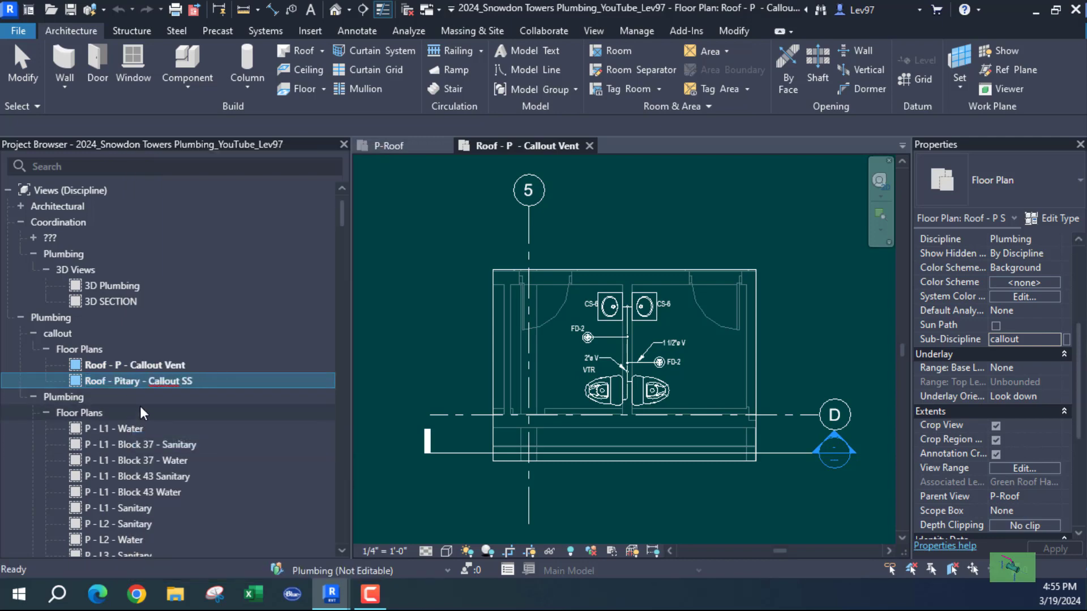
{"action": "key", "text": "Delete"}
{"action": "key", "text": "Delete"}
{"action": "key", "text": "Delete"}
{"action": "key", "text": "Delete"}
{"action": "key", "text": "Delete"}
{"action": "key", "text": "Return"}
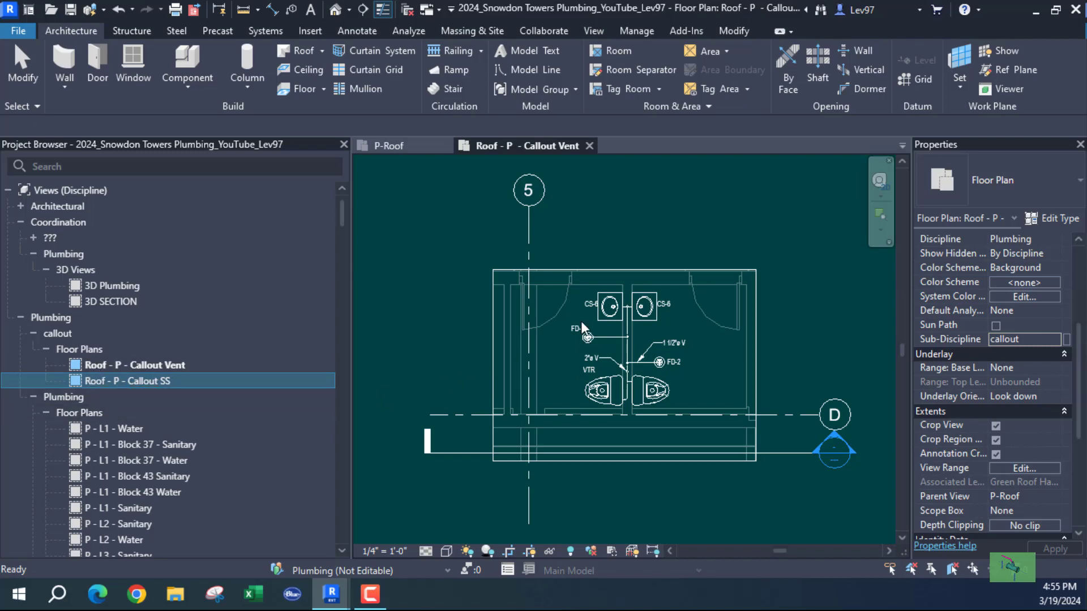
Close the Roof - P - Callout Vent plan and check the P-Roof plan's view range without changing it.
{"action": "left_click", "coordinate": [471, 264]}
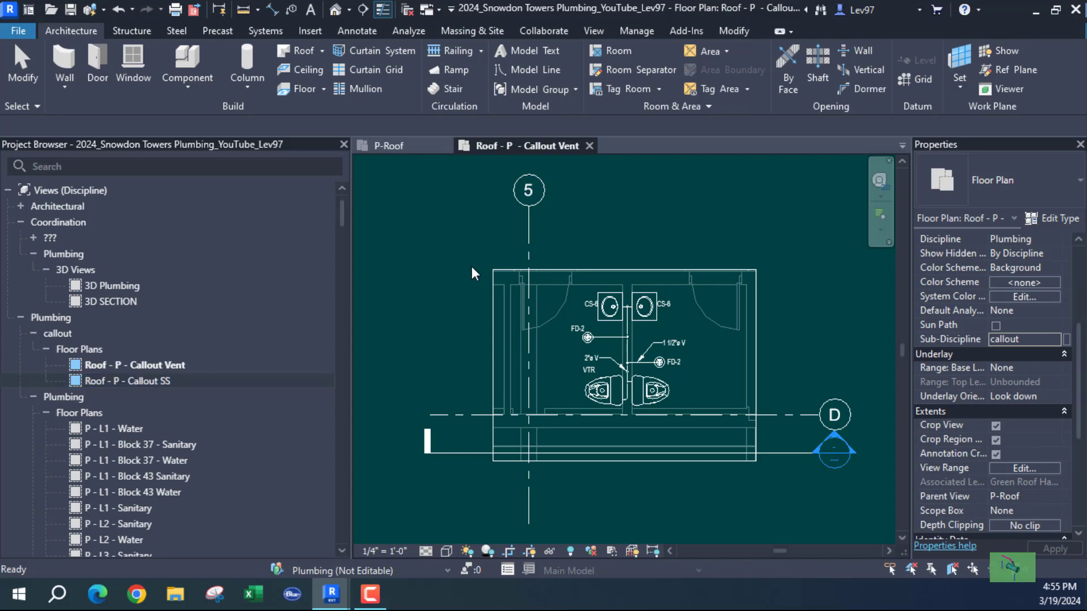
{"action": "left_click", "coordinate": [589, 146]}
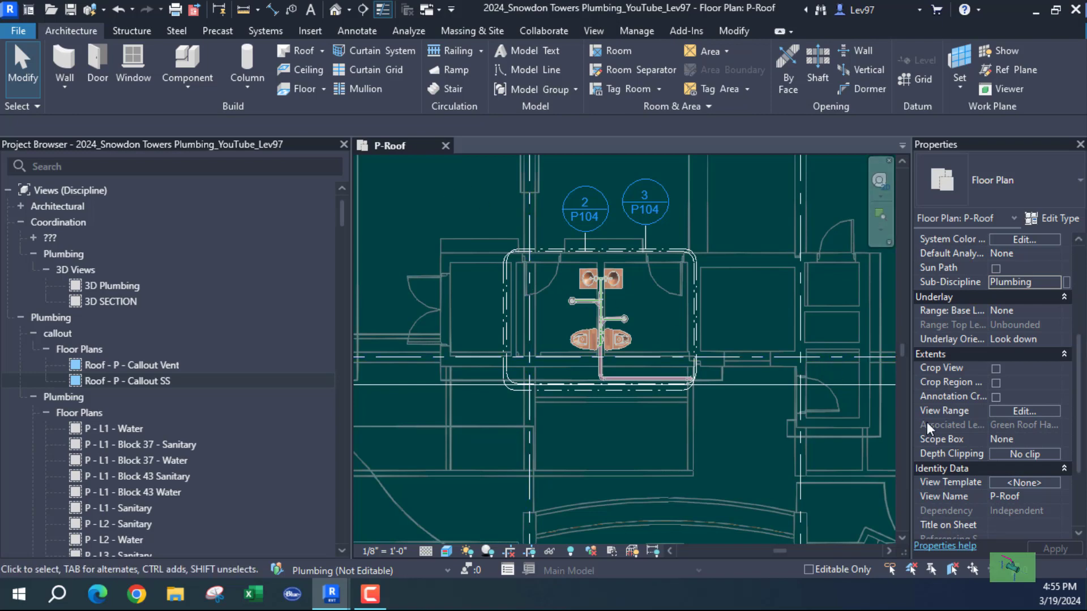
{"action": "left_click", "coordinate": [1017, 410]}
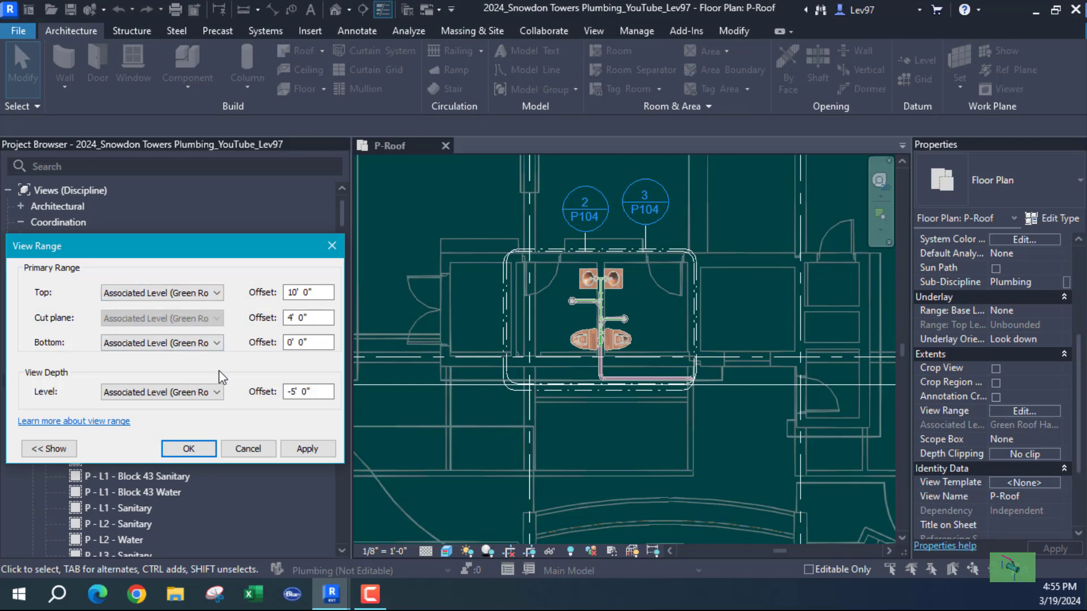
{"action": "left_click", "coordinate": [248, 449]}
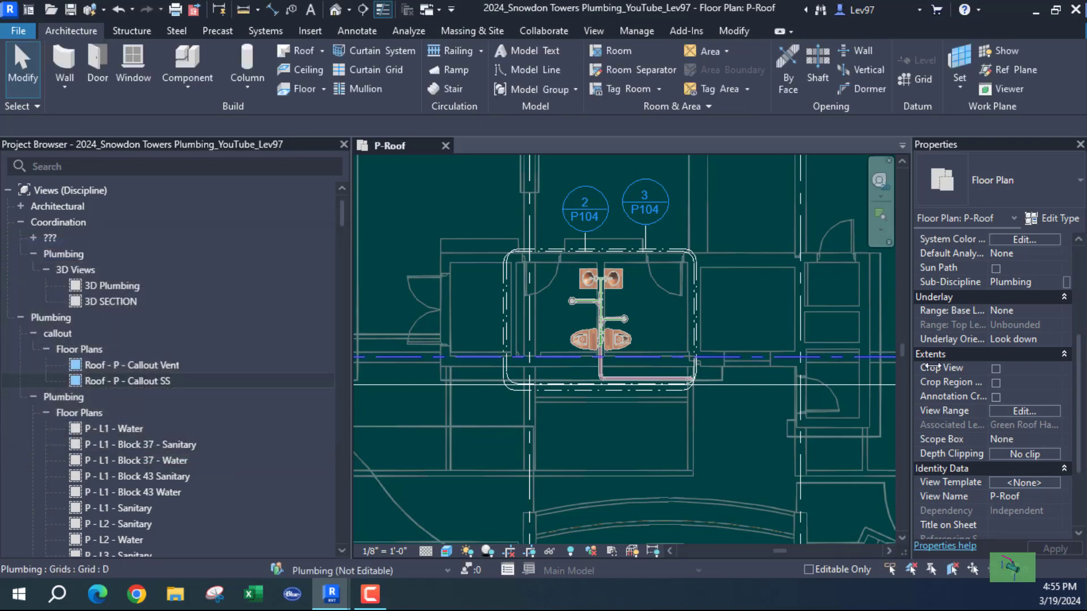
In the P-Roof plan's visibility filters, hide Sanitary Building and Sanitary - Vent and make DCW visible.
{"action": "scroll", "coordinate": [1018, 368], "scroll_direction": "up", "scroll_amount": 5}
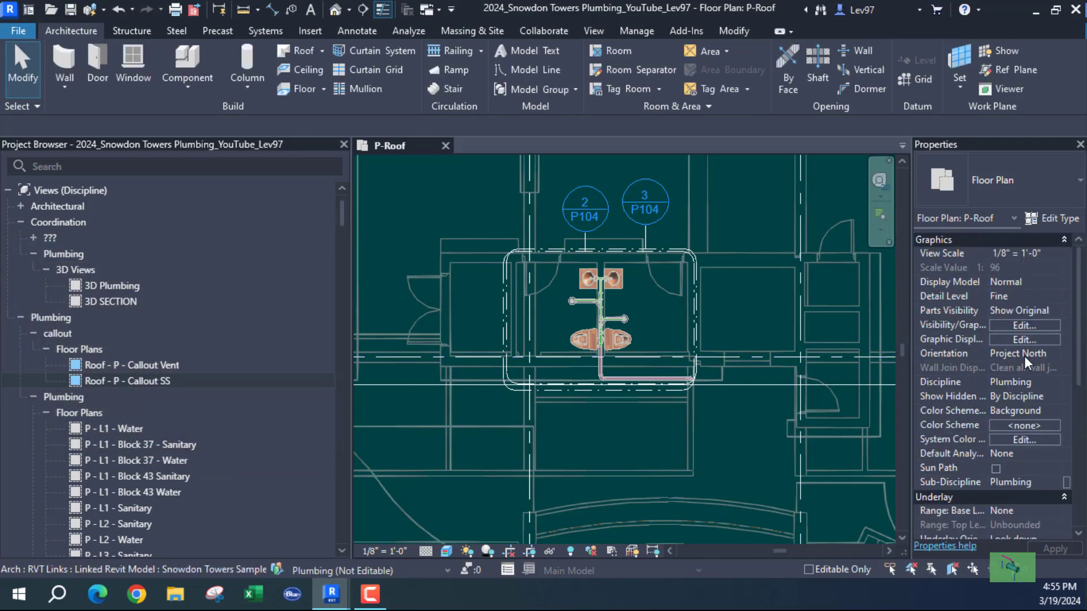
{"action": "left_click", "coordinate": [1010, 322]}
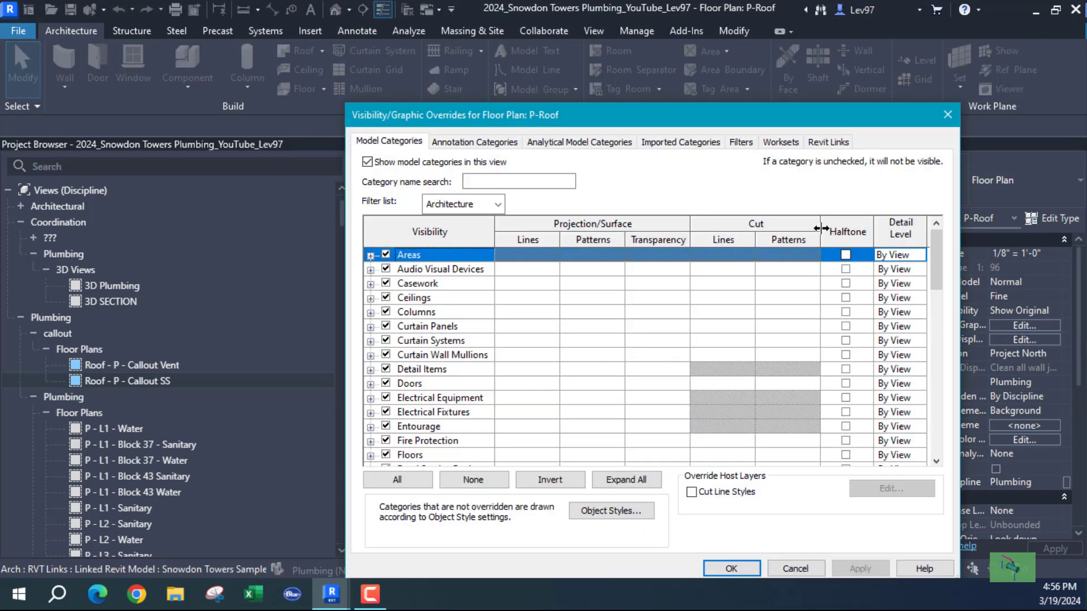
{"action": "left_click", "coordinate": [741, 143]}
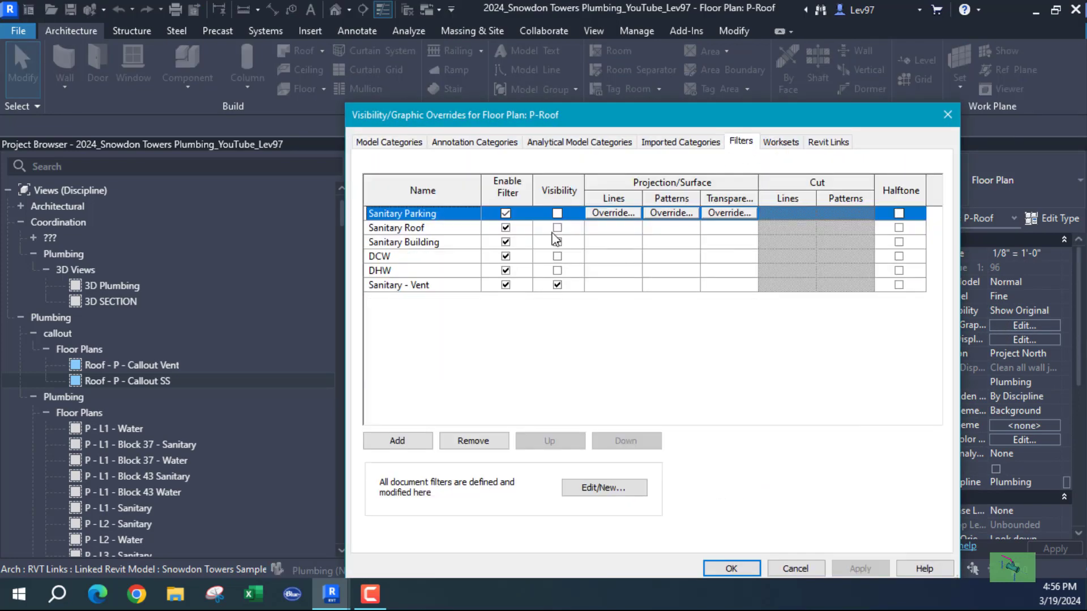
{"action": "left_click", "coordinate": [557, 241]}
{"action": "left_click", "coordinate": [558, 285]}
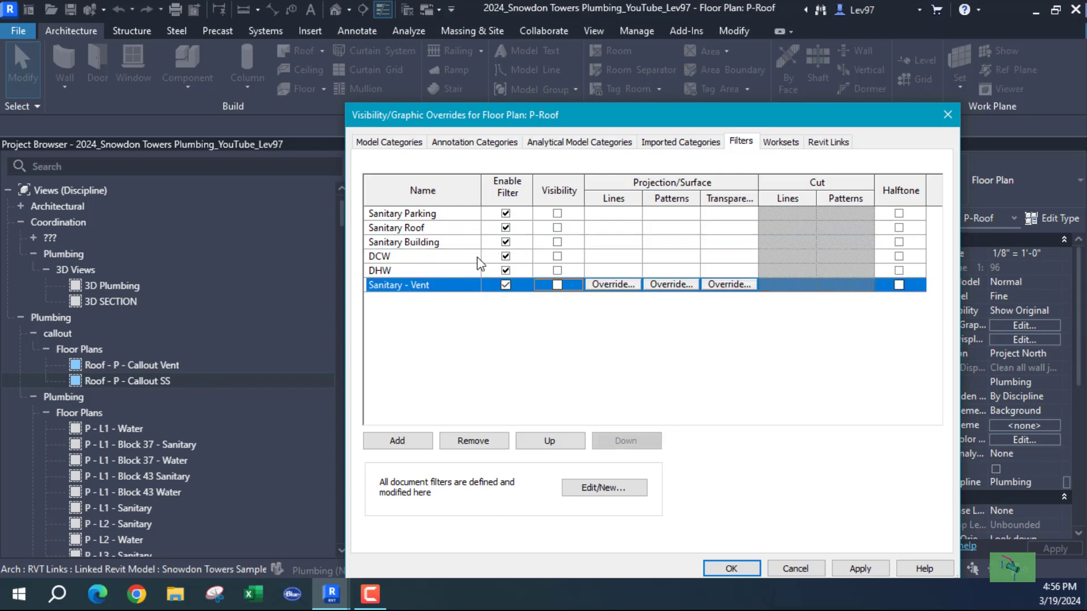
{"action": "left_click", "coordinate": [557, 256]}
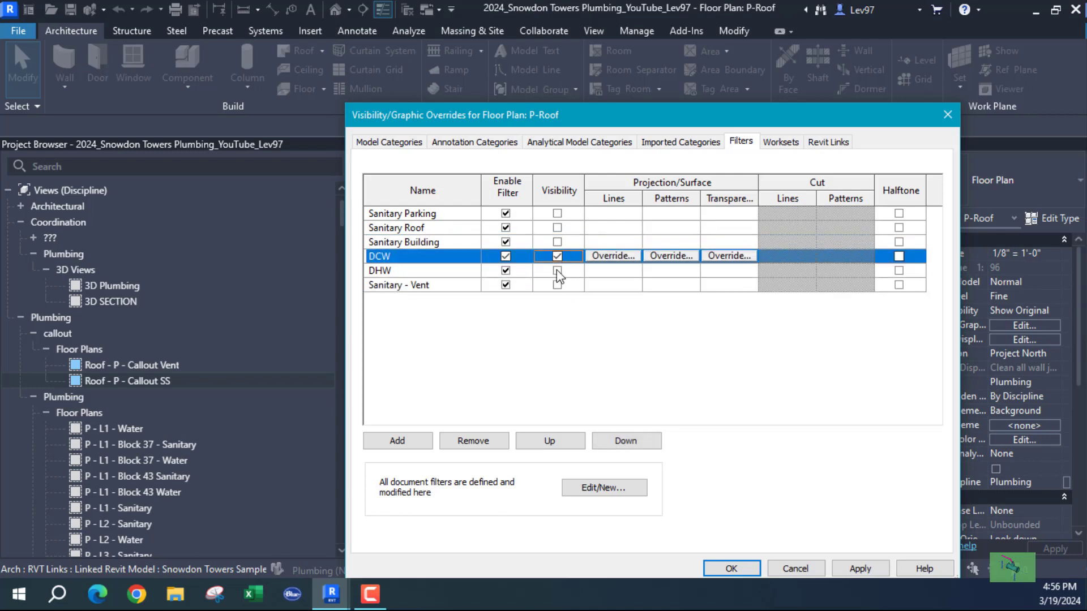
{"action": "left_click", "coordinate": [731, 568]}
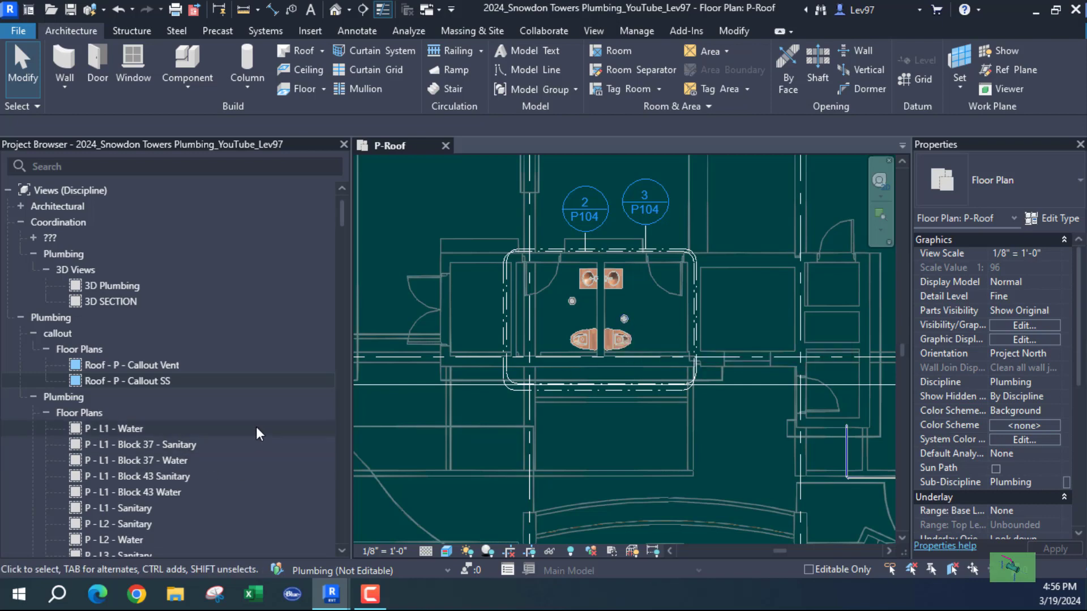
Open the P - Parking - Water floor plan.
{"action": "scroll", "coordinate": [181, 388], "scroll_direction": "down", "scroll_amount": 3}
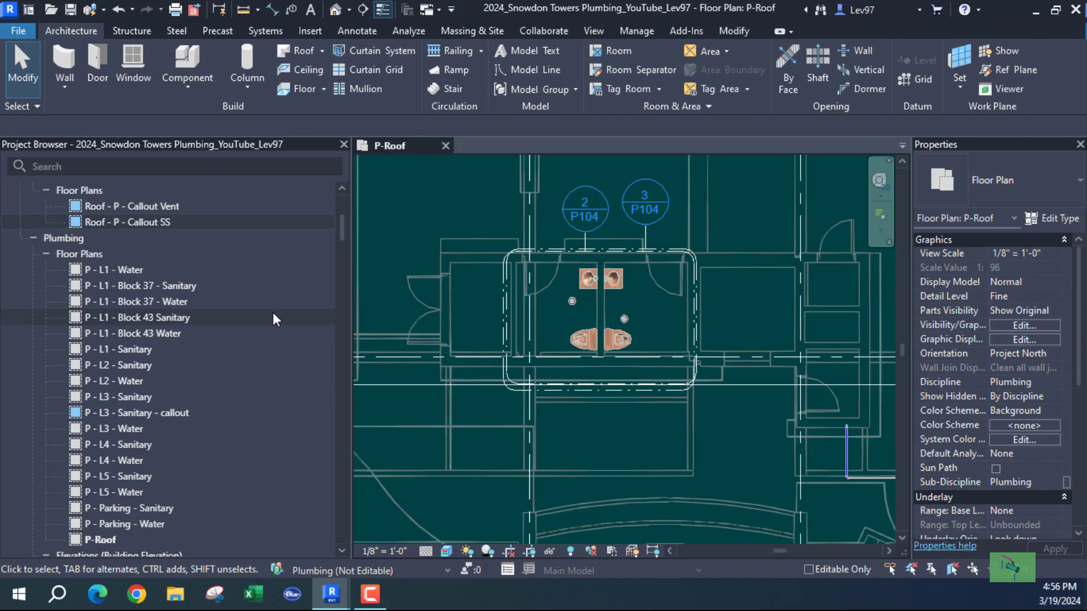
{"action": "scroll", "coordinate": [210, 412], "scroll_direction": "down", "scroll_amount": 3}
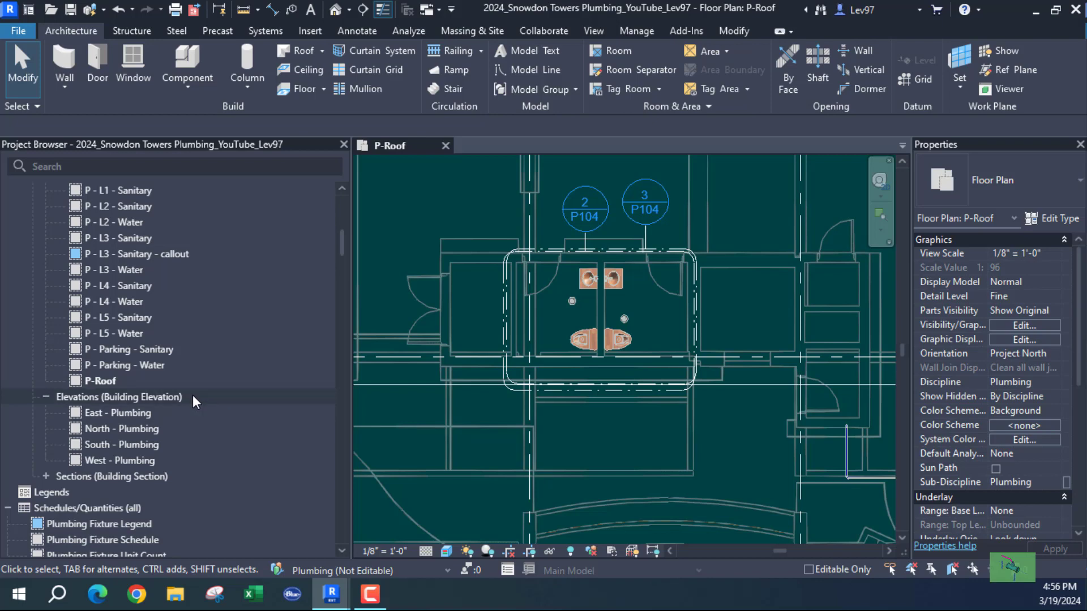
{"action": "double_click", "coordinate": [117, 366]}
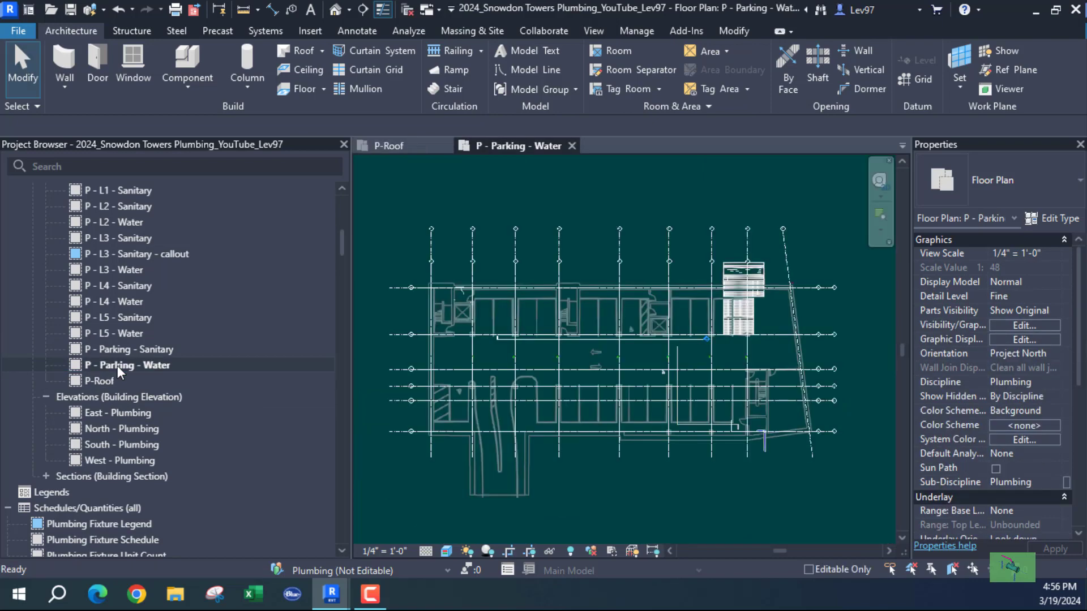
Make the linked Snowdon Towers Sample Plumbing.rvt model visible in the P - Parking - Water plan.
{"action": "scroll", "coordinate": [712, 420], "scroll_direction": "up", "scroll_amount": 6}
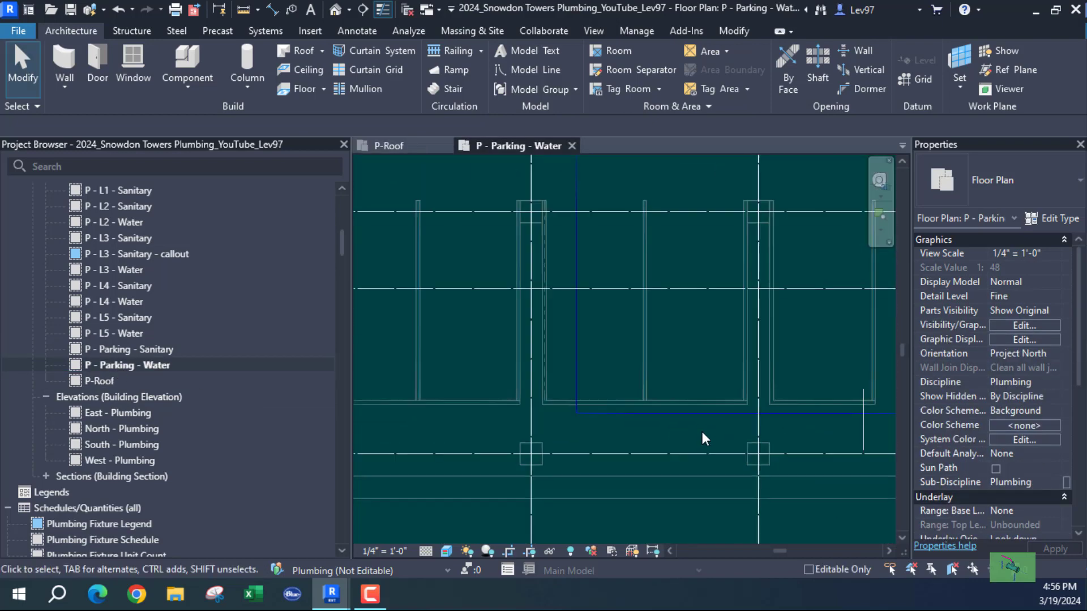
{"action": "middle_click_drag", "start_coordinate": [646, 432], "coordinate": [416, 393]}
{"action": "scroll", "coordinate": [720, 388], "scroll_direction": "up", "scroll_amount": 4}
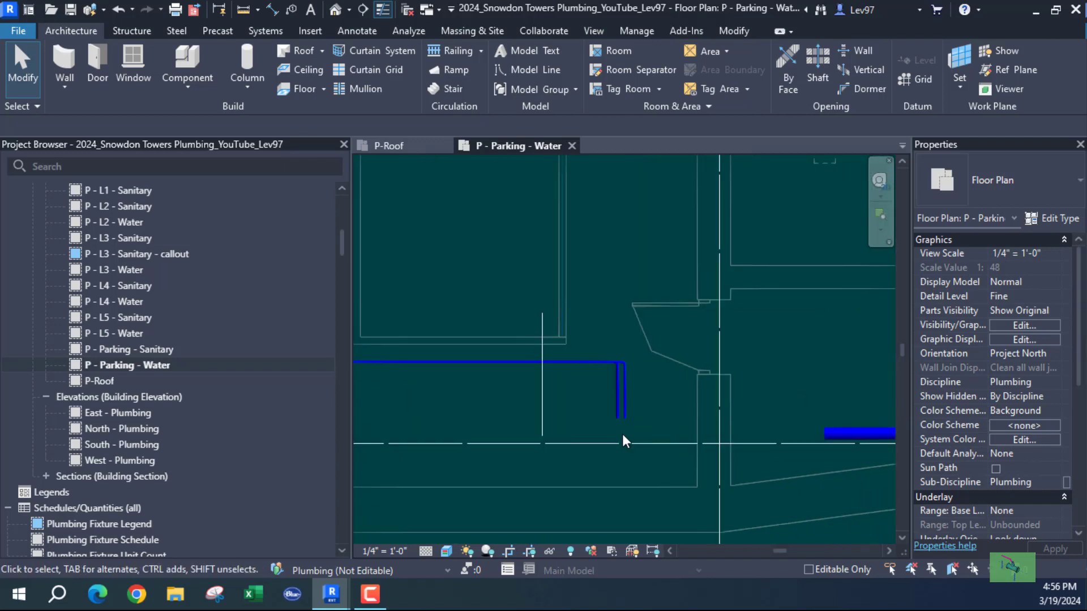
{"action": "scroll", "coordinate": [648, 383], "scroll_direction": "down", "scroll_amount": 3}
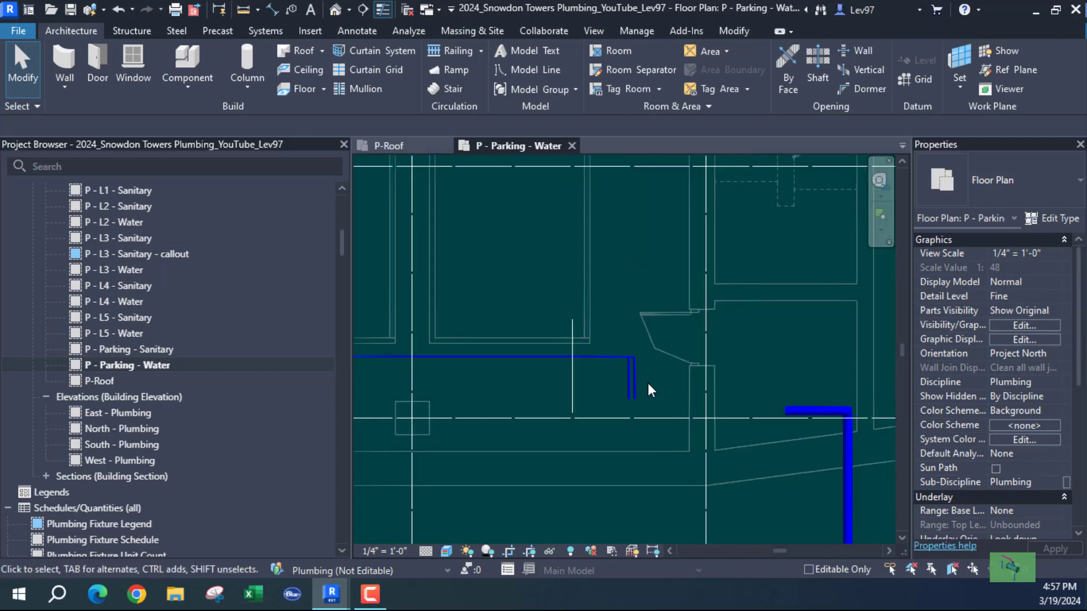
{"action": "scroll", "coordinate": [629, 382], "scroll_direction": "up", "scroll_amount": 4}
{"action": "scroll", "coordinate": [612, 368], "scroll_direction": "down", "scroll_amount": 3}
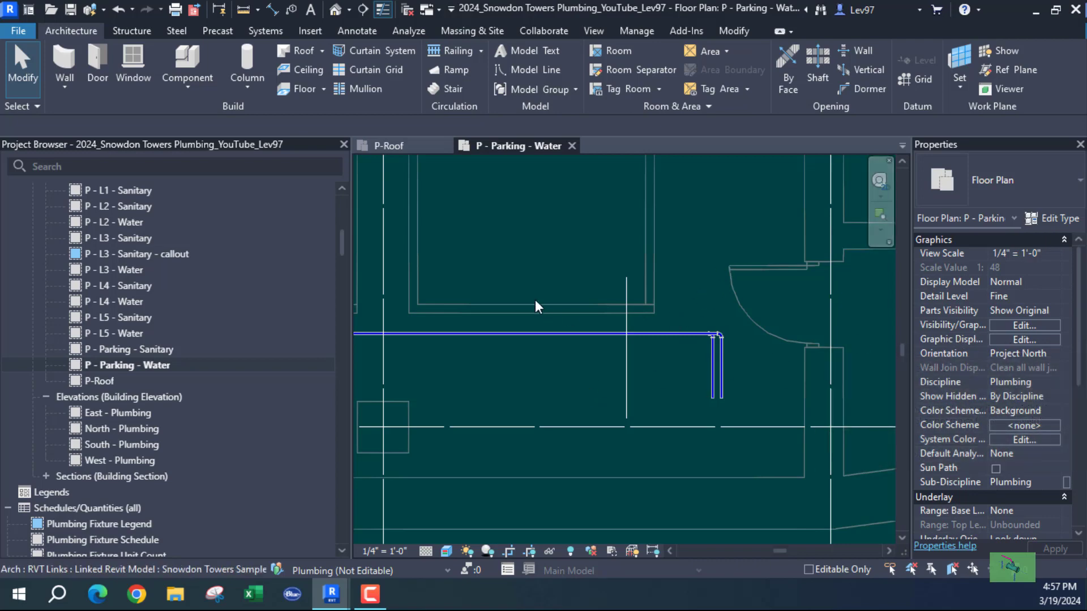
{"action": "left_click", "coordinate": [1024, 325]}
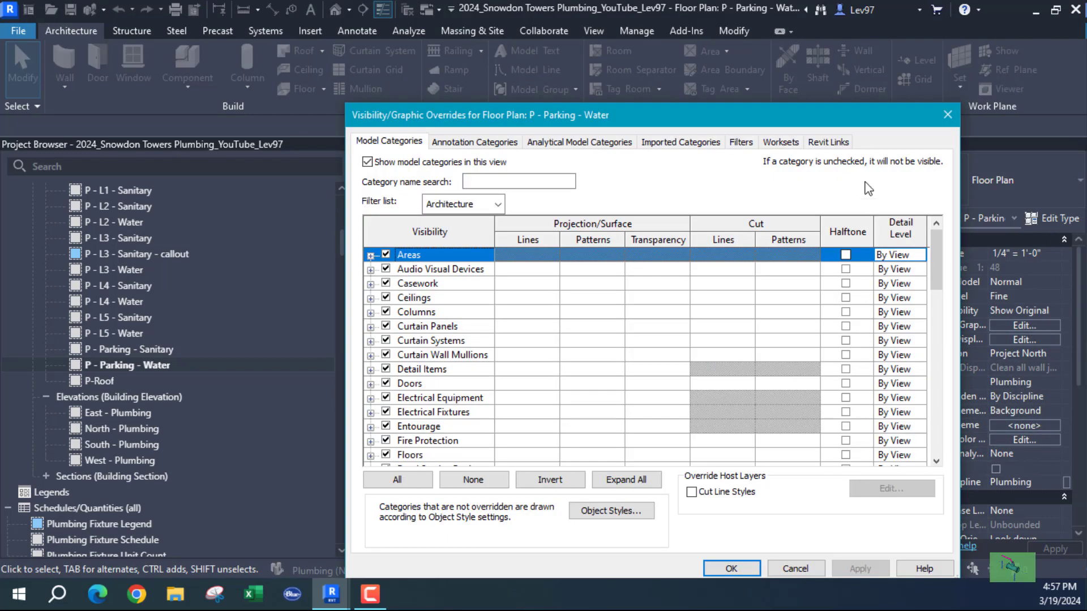
{"action": "left_click", "coordinate": [834, 145]}
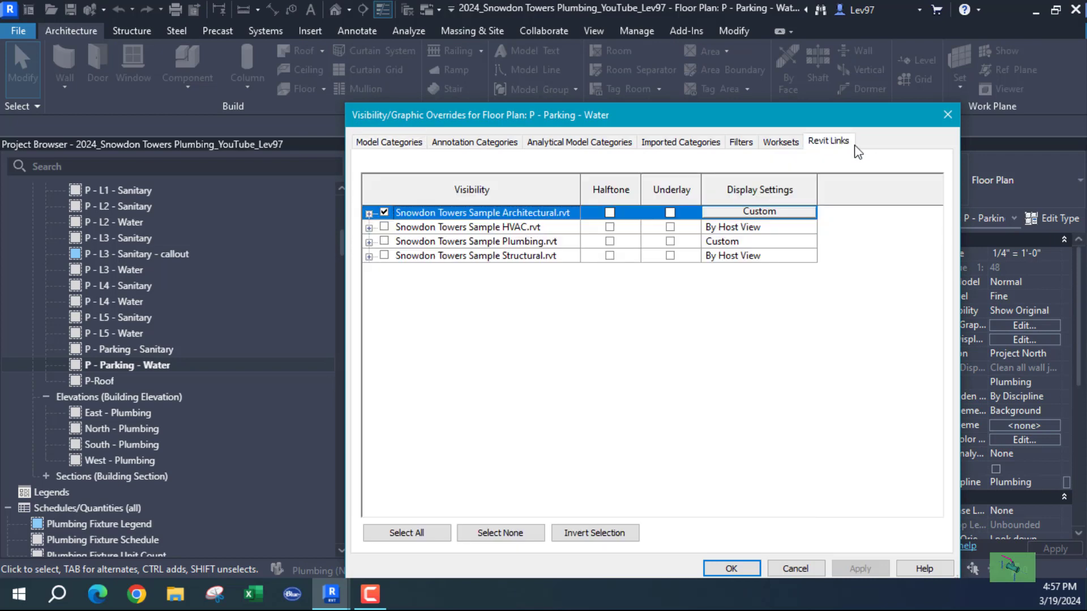
{"action": "left_click", "coordinate": [384, 241]}
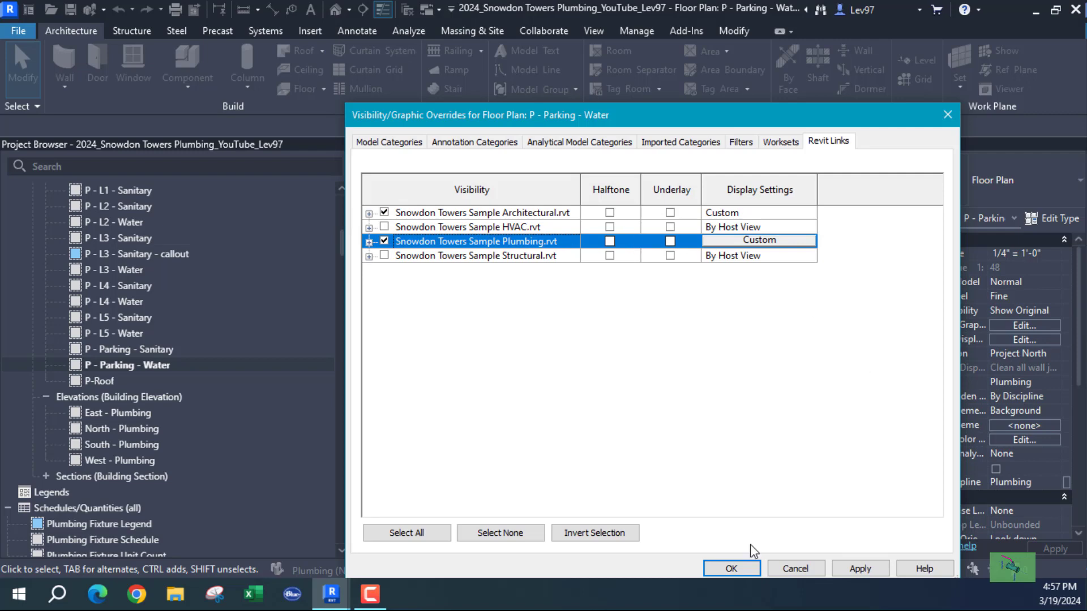
{"action": "left_click", "coordinate": [737, 572]}
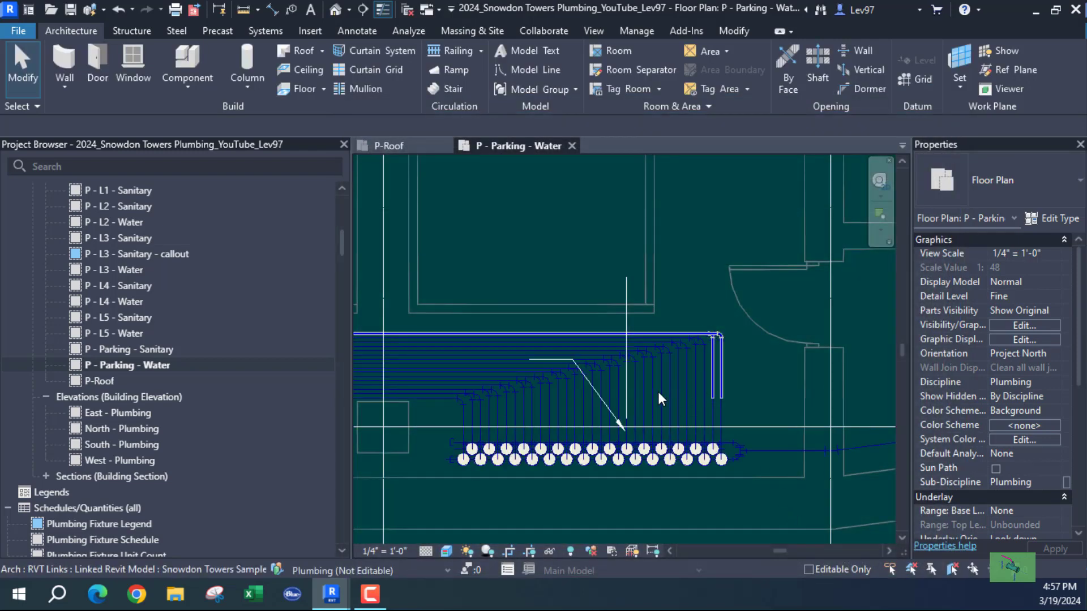
Examine the linked domestic water manifold piping and the adjacent main in Water room P02.
{"action": "scroll", "coordinate": [744, 382], "scroll_direction": "up", "scroll_amount": 4}
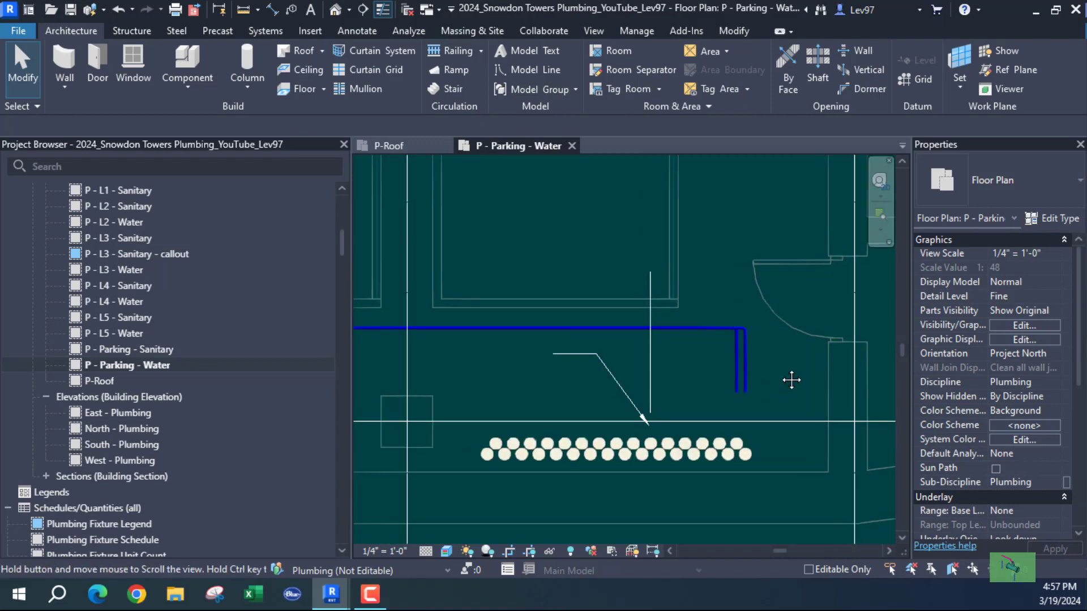
{"action": "middle_click_drag", "start_coordinate": [629, 376], "coordinate": [489, 422]}
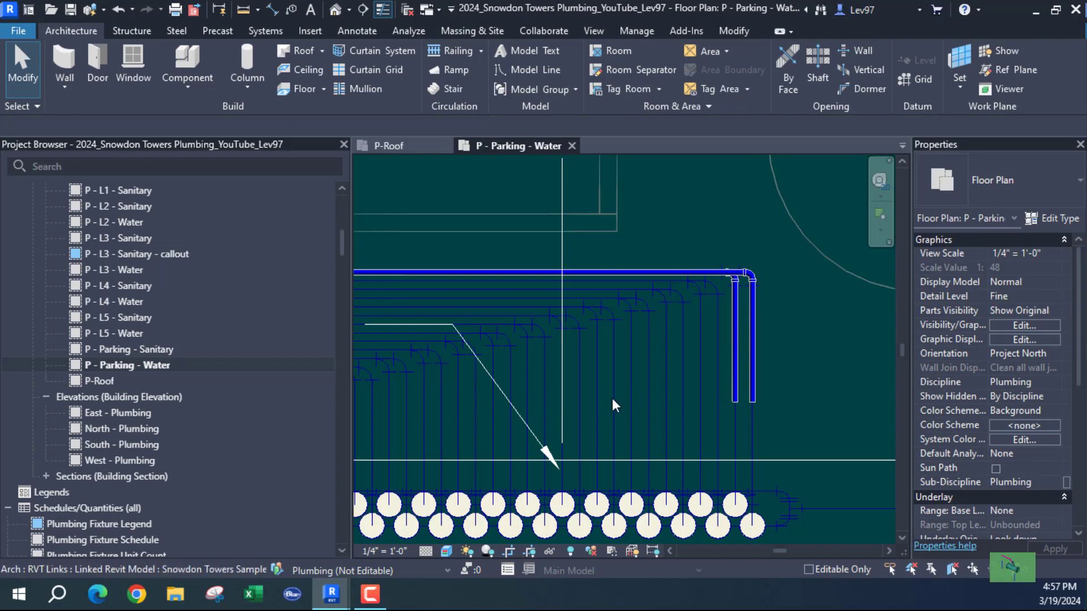
{"action": "middle_click_drag", "start_coordinate": [624, 411], "coordinate": [655, 421]}
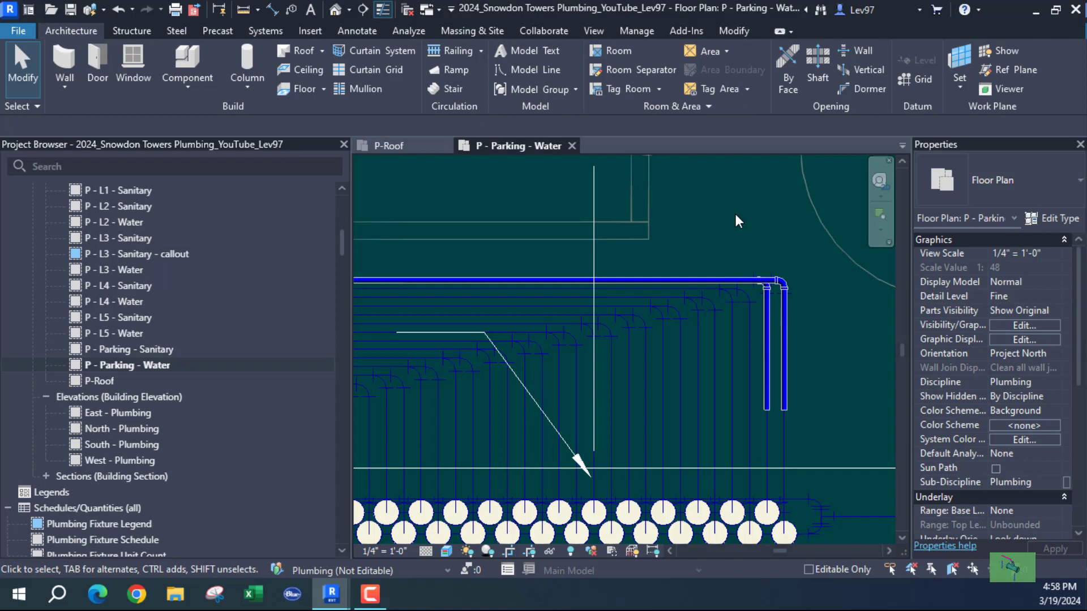
{"action": "scroll", "coordinate": [661, 254], "scroll_direction": "down", "scroll_amount": 2}
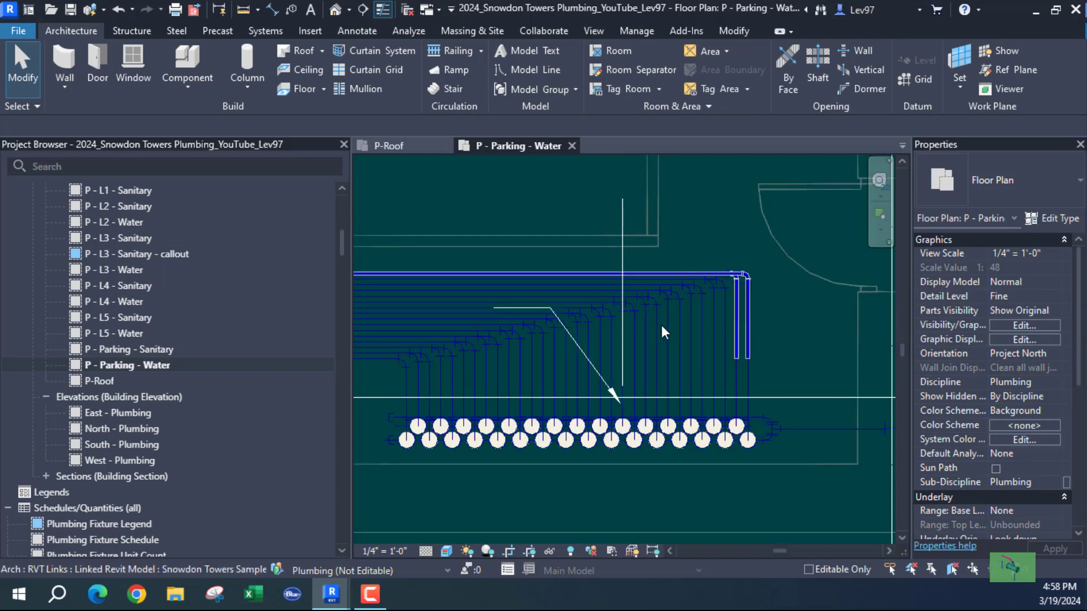
{"action": "scroll", "coordinate": [662, 326], "scroll_direction": "down", "scroll_amount": 1}
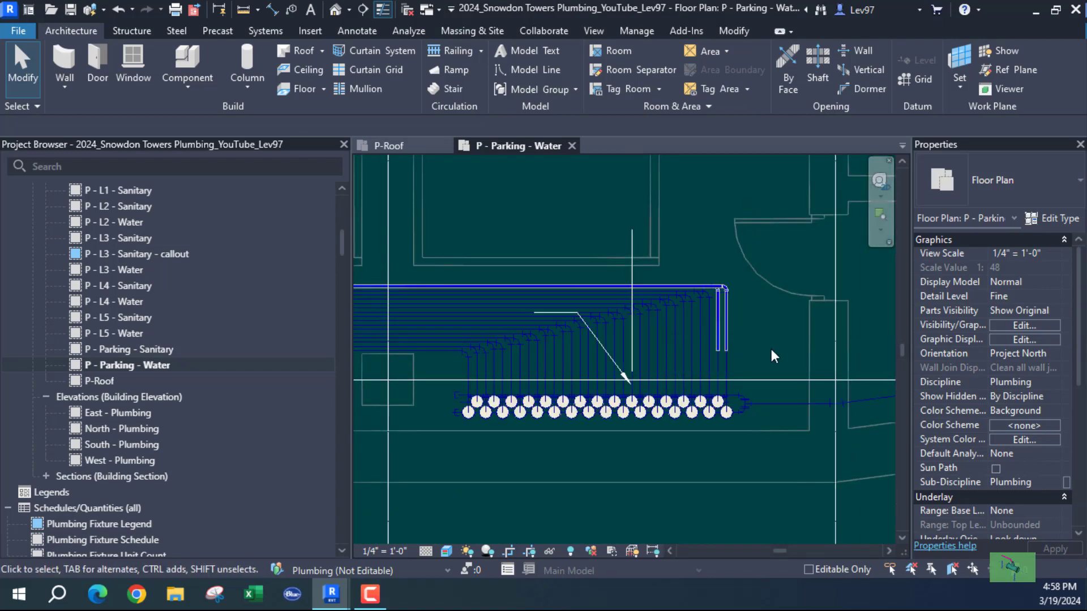
{"action": "middle_click_drag", "start_coordinate": [771, 349], "coordinate": [556, 272]}
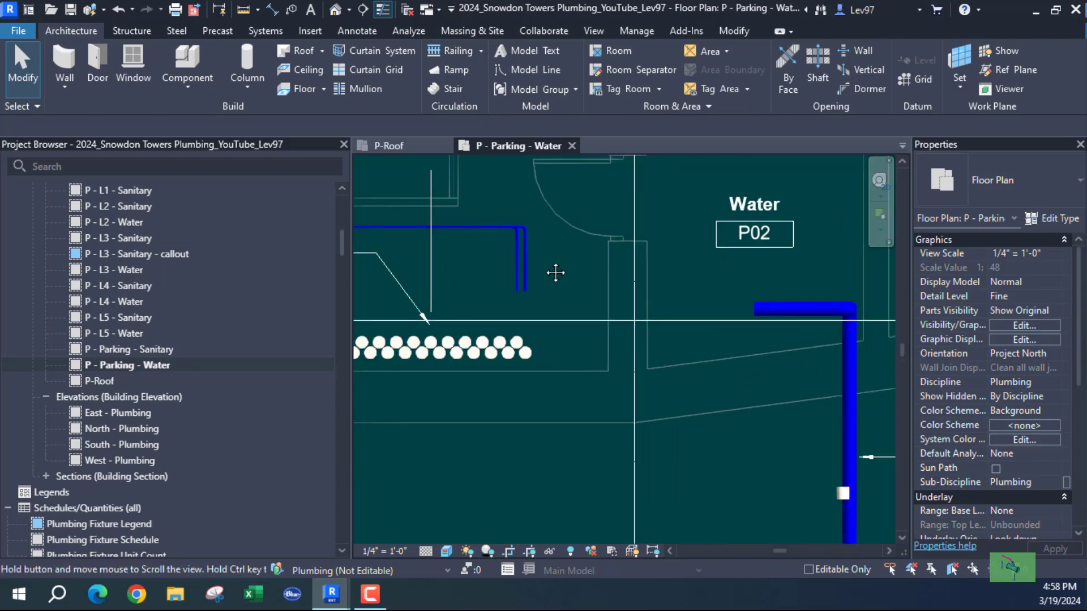
{"action": "middle_click_drag", "start_coordinate": [683, 304], "coordinate": [660, 297]}
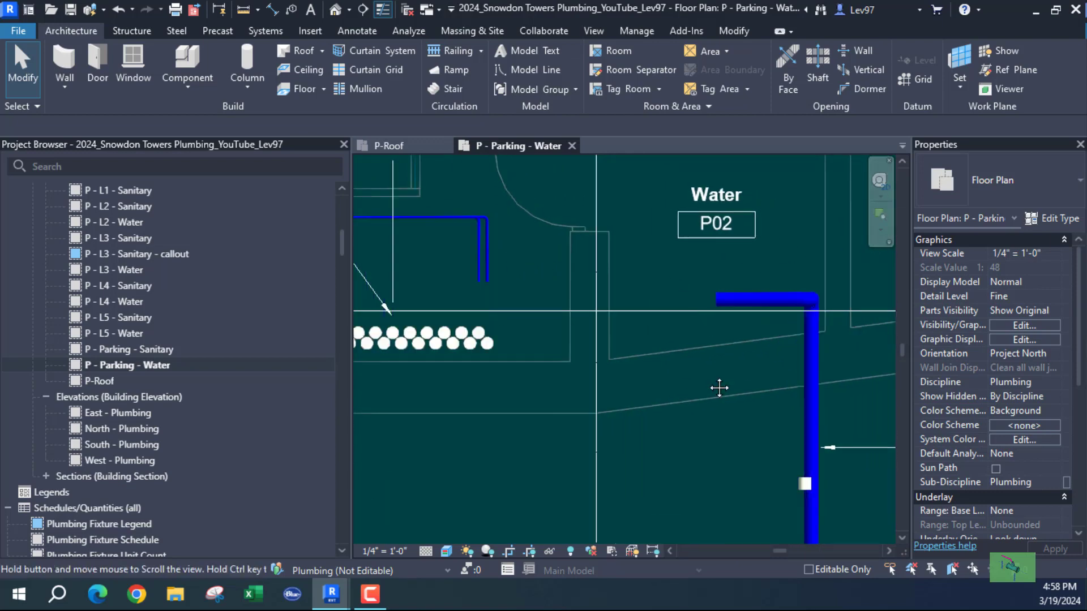
Delete the imported DOMESTIC WATER SYSTEM SCHEDULE (2).dwg from the P - Parking - Water plan.
{"action": "scroll", "coordinate": [719, 388], "scroll_direction": "down", "scroll_amount": 8}
{"action": "scroll", "coordinate": [731, 443], "scroll_direction": "up", "scroll_amount": 6}
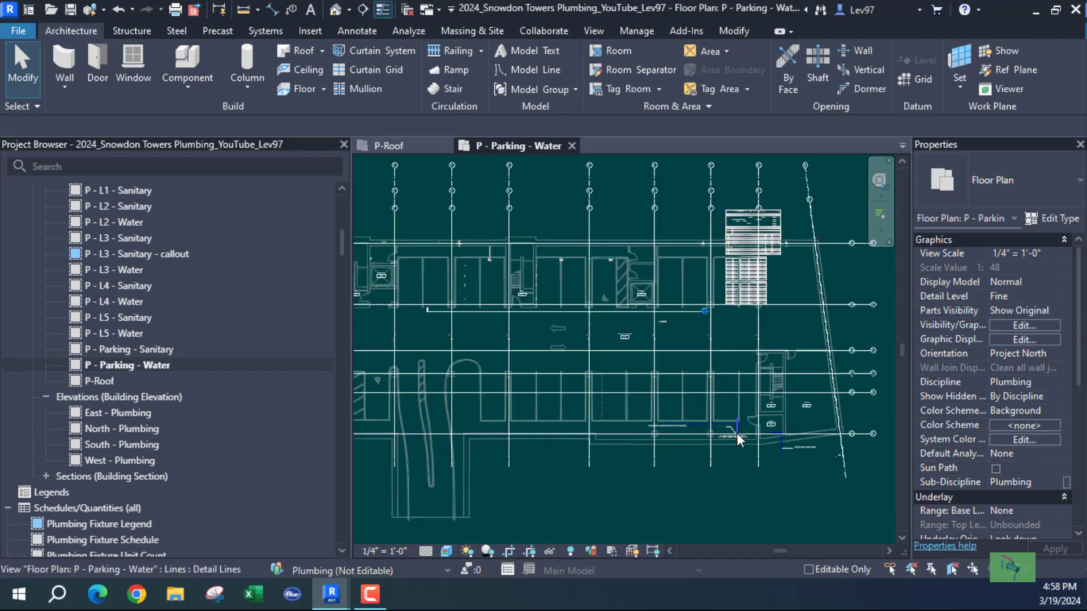
{"action": "middle_click_drag", "start_coordinate": [745, 315], "coordinate": [691, 518]}
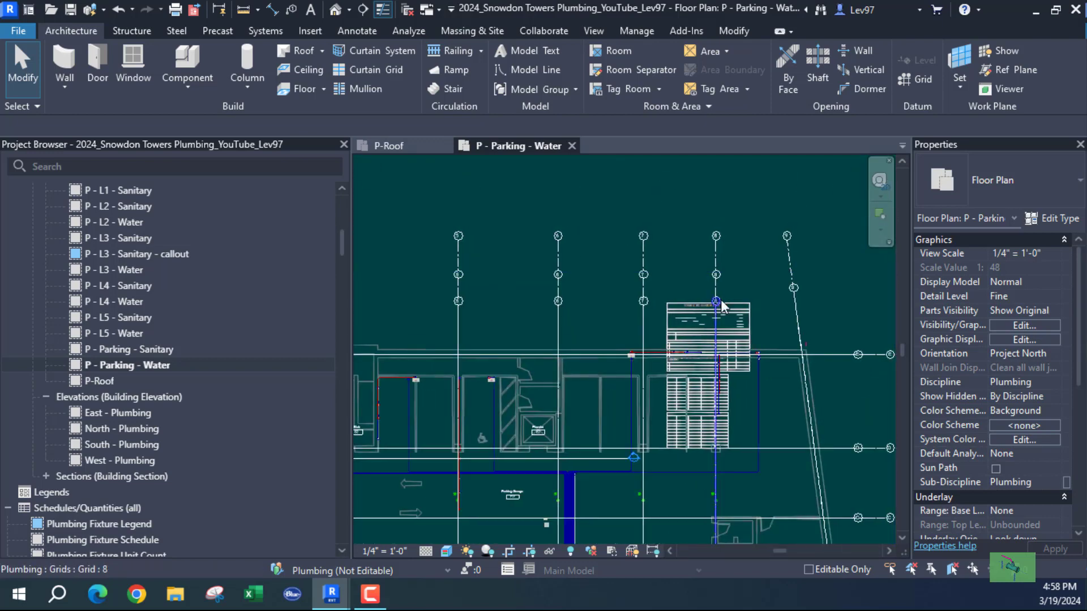
{"action": "left_click", "coordinate": [690, 321]}
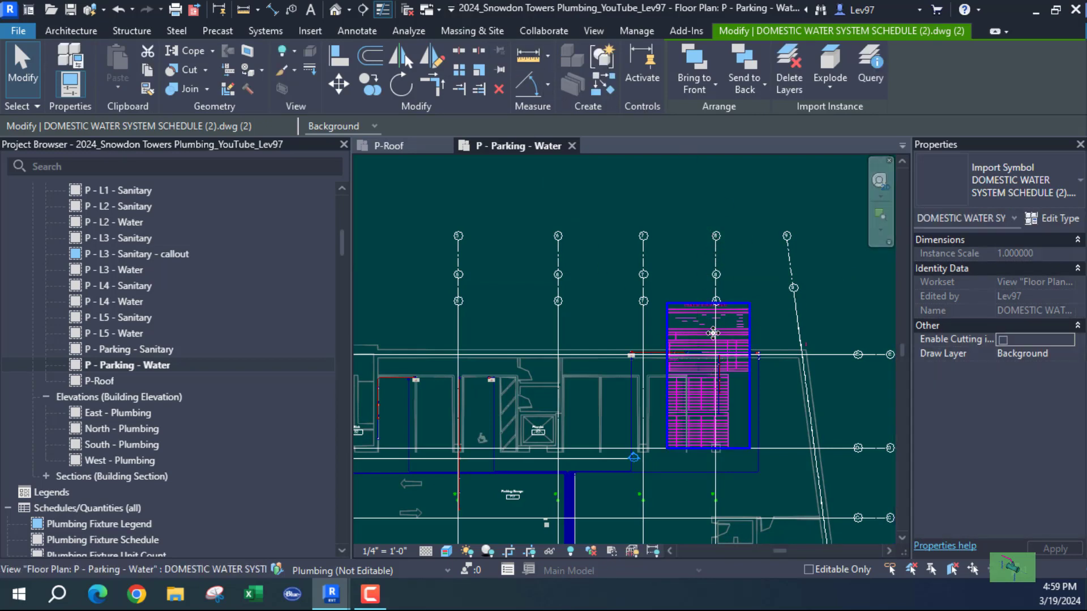
{"action": "left_click_drag", "start_coordinate": [686, 339], "coordinate": [855, 290]}
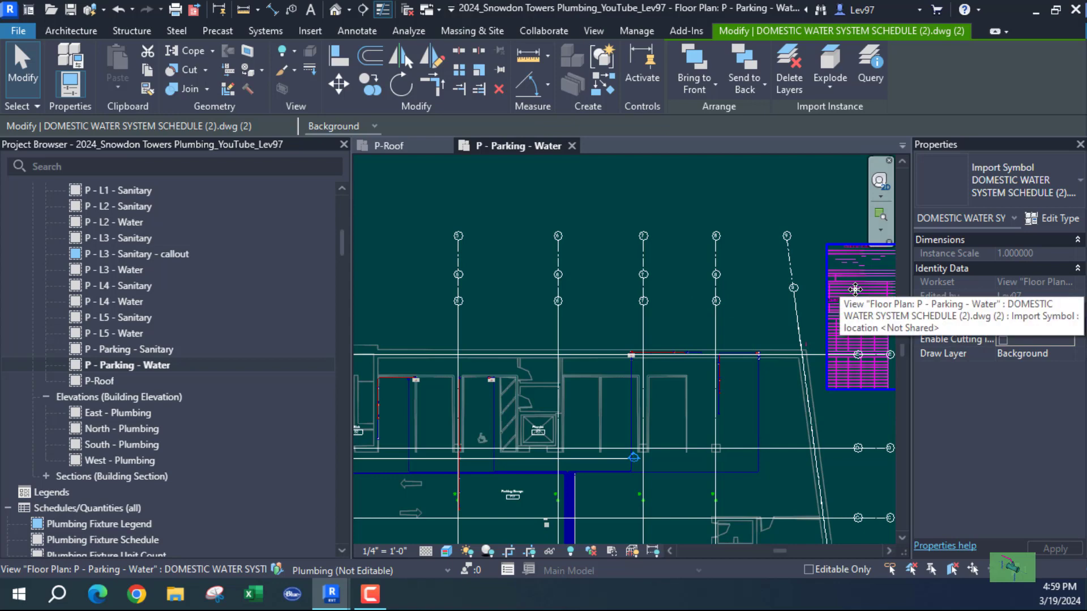
{"action": "key", "text": "Delete"}
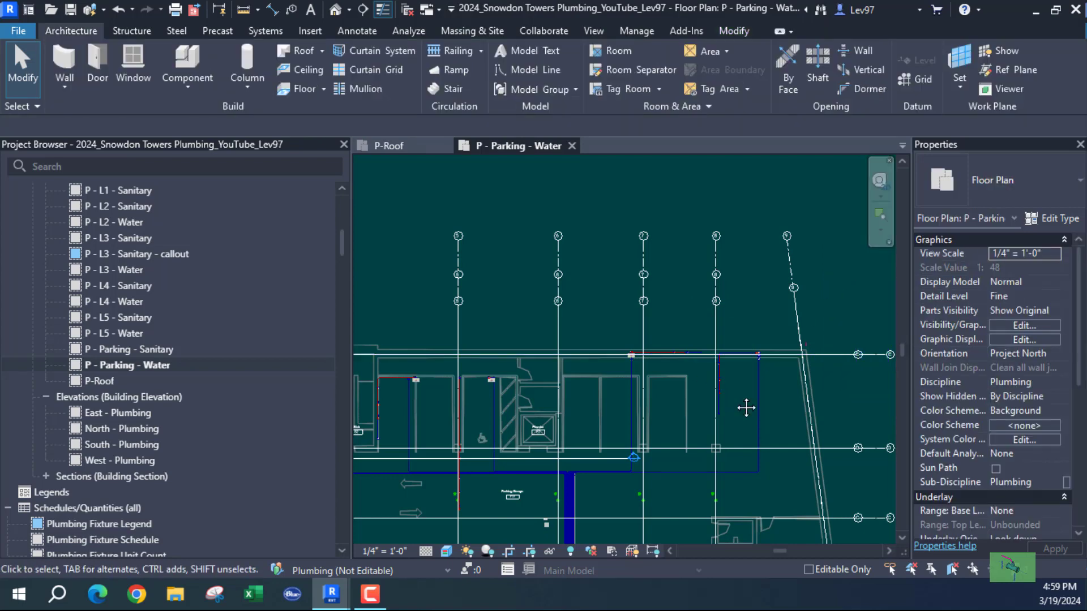
Examine the domestic water manifold and its branch piping near Water room P02 in the P - Parking - Water plan.
{"action": "middle_click_drag", "start_coordinate": [747, 407], "coordinate": [818, 244]}
{"action": "scroll", "coordinate": [743, 467], "scroll_direction": "up", "scroll_amount": 3}
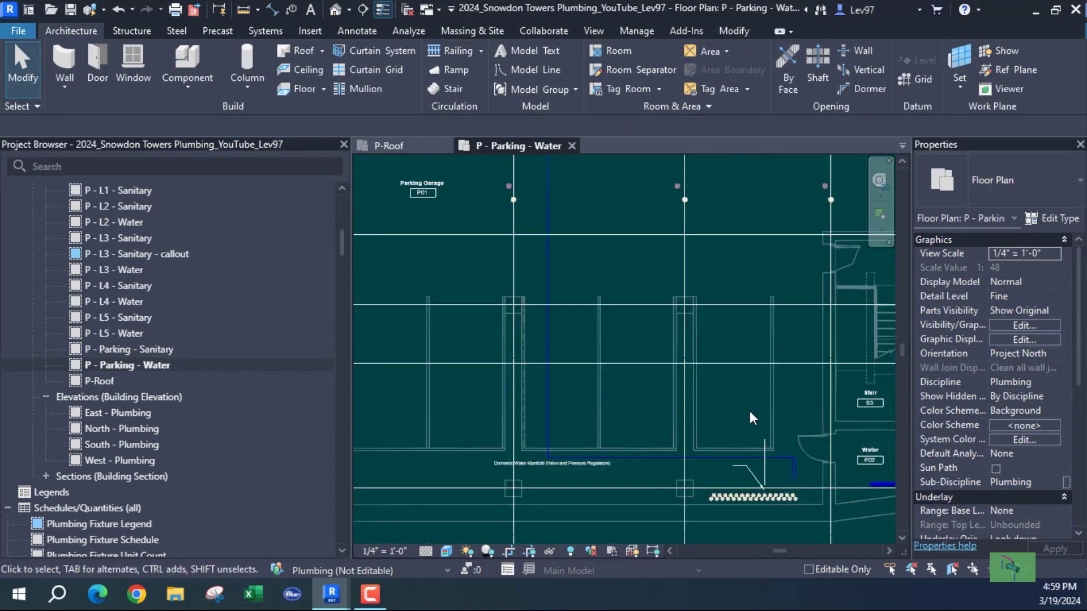
{"action": "middle_click_drag", "start_coordinate": [746, 411], "coordinate": [707, 353]}
{"action": "scroll", "coordinate": [683, 396], "scroll_direction": "up", "scroll_amount": 8}
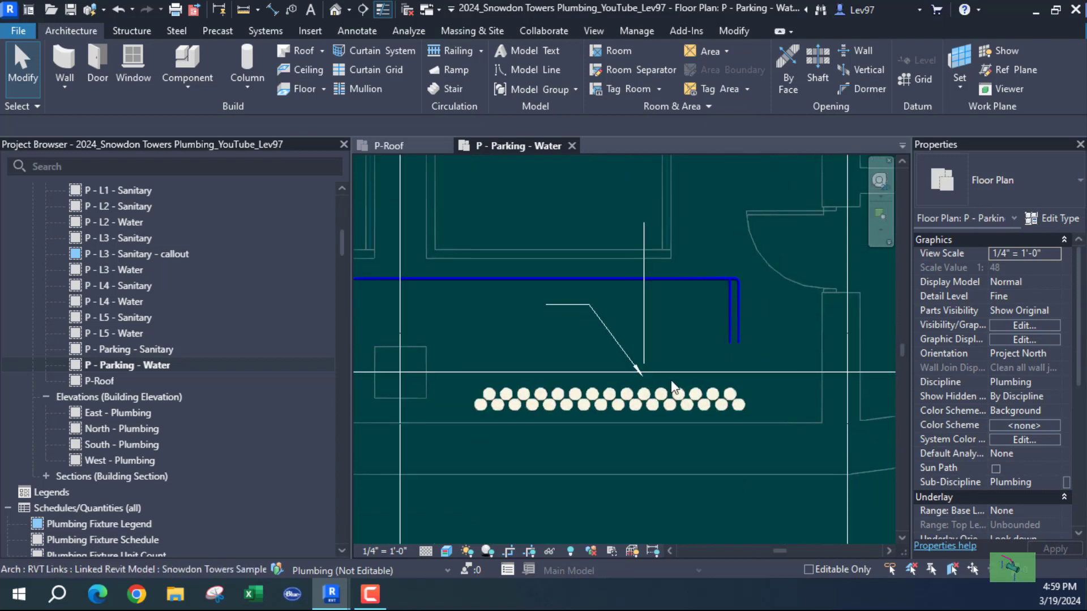
{"action": "scroll", "coordinate": [647, 283], "scroll_direction": "up", "scroll_amount": 3}
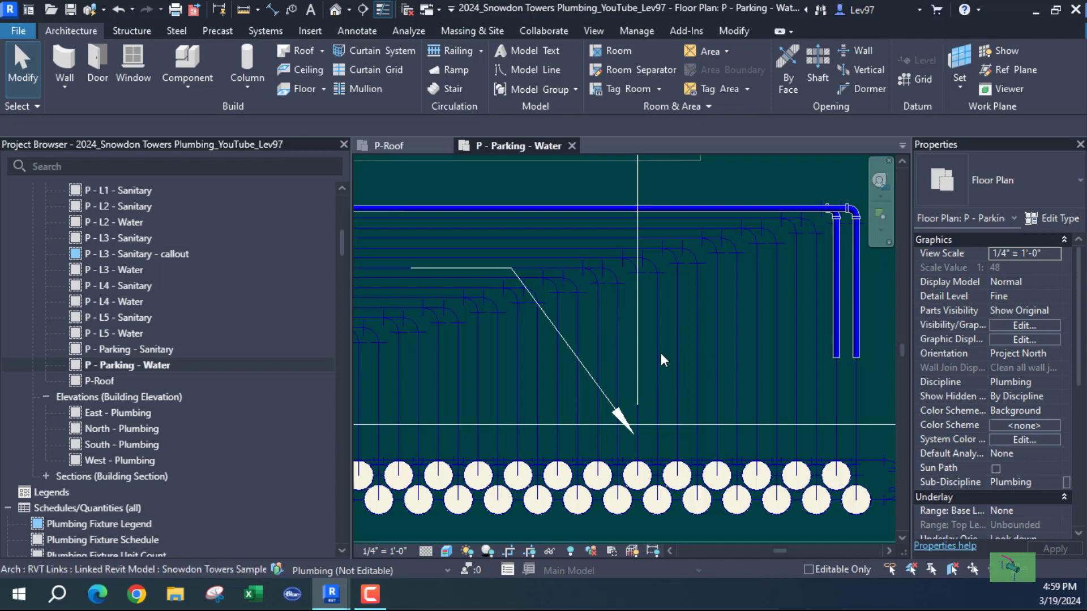
{"action": "scroll", "coordinate": [659, 351], "scroll_direction": "down", "scroll_amount": 6}
{"action": "scroll", "coordinate": [643, 356], "scroll_direction": "down", "scroll_amount": 3}
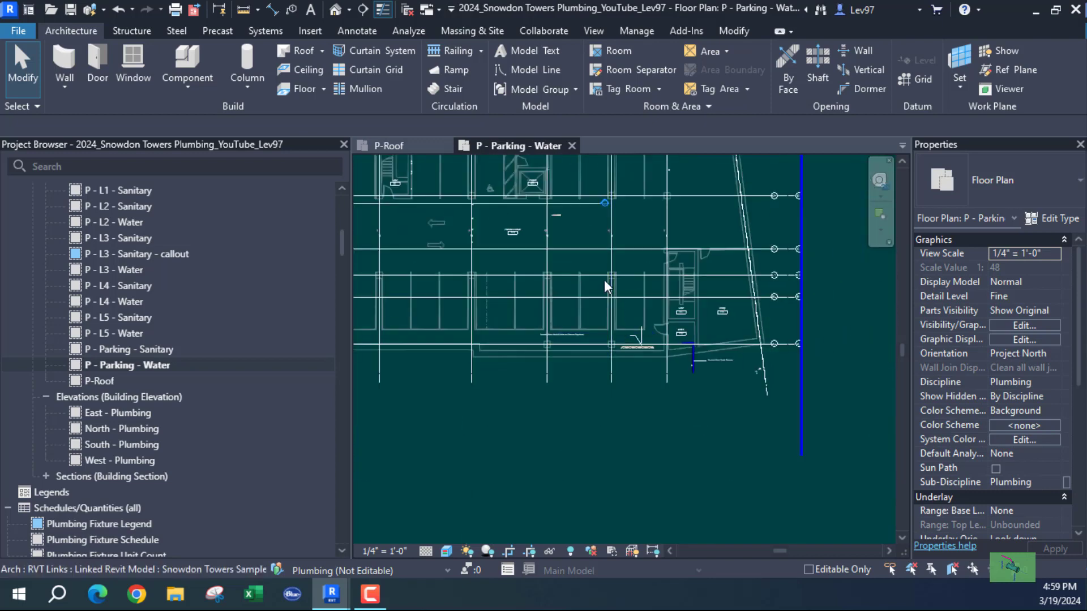
{"action": "middle_click_drag", "start_coordinate": [603, 280], "coordinate": [684, 396]}
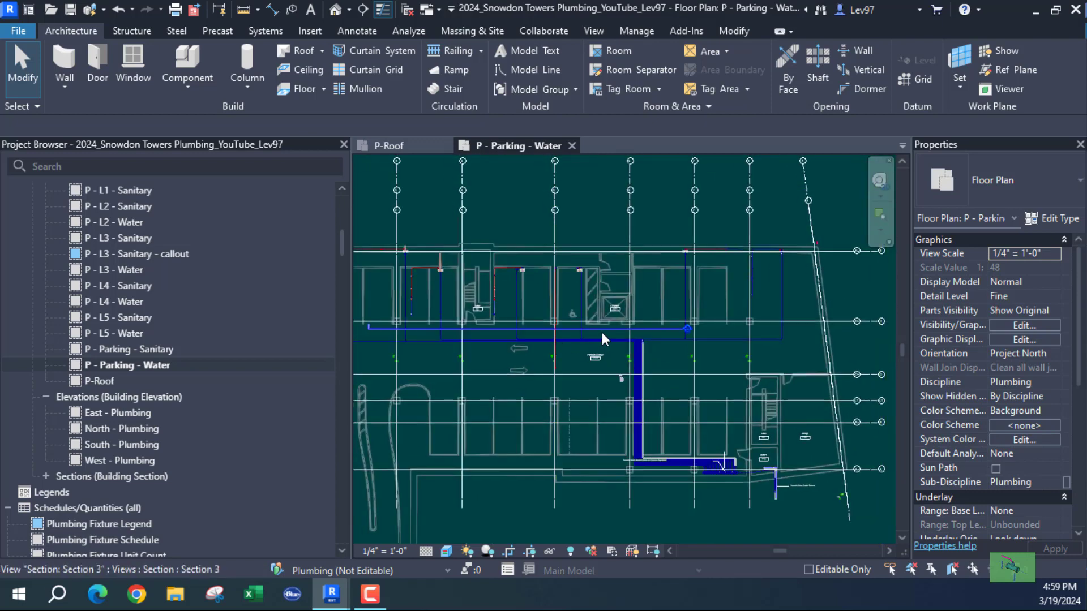
Rotate the Section 3 line 90 degrees and move it so it crosses the domestic water manifold piping.
{"action": "left_click", "coordinate": [740, 446]}
{"action": "scroll", "coordinate": [714, 464], "scroll_direction": "up", "scroll_amount": 6}
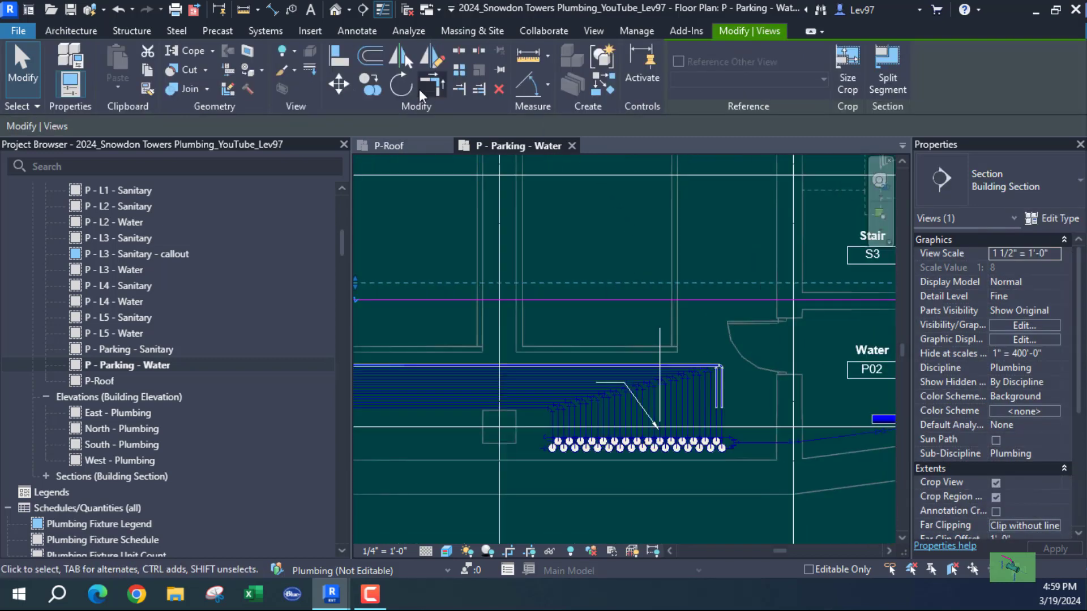
{"action": "left_click", "coordinate": [403, 87]}
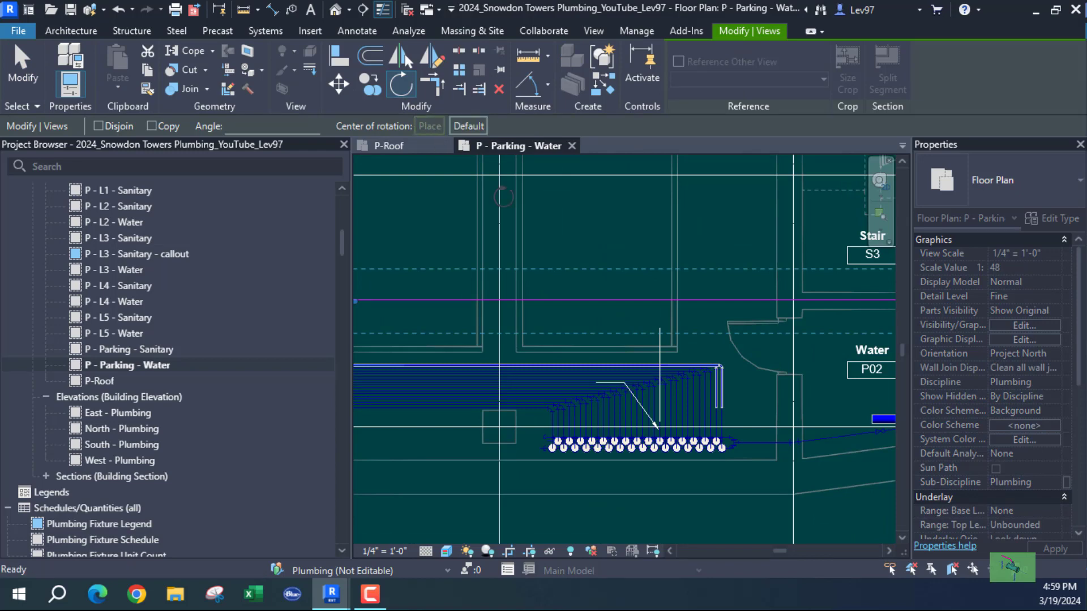
{"action": "scroll", "coordinate": [693, 316], "scroll_direction": "up", "scroll_amount": 4}
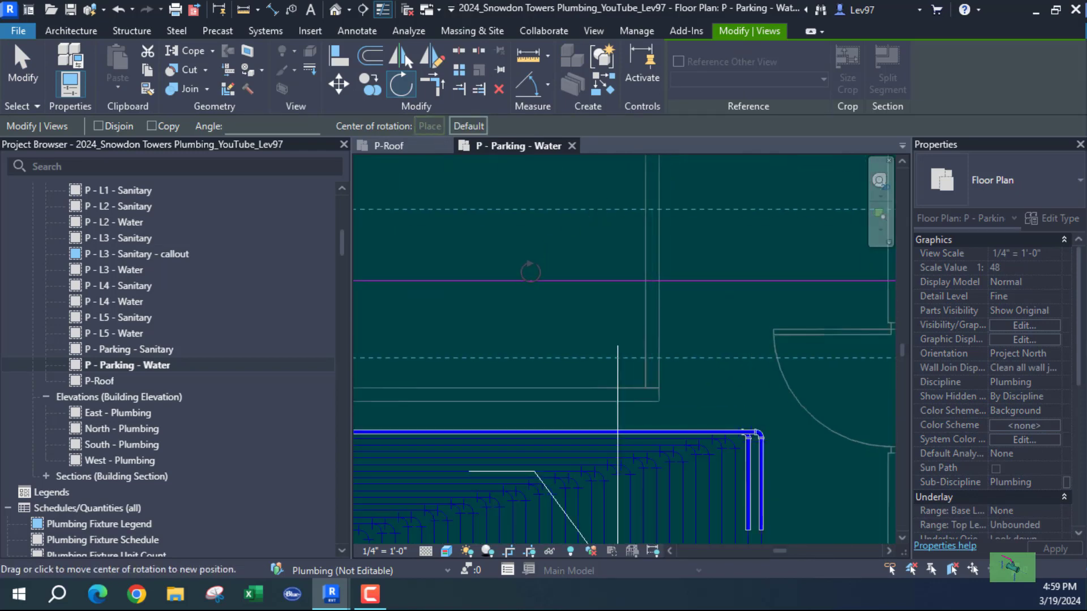
{"action": "left_click", "coordinate": [554, 340]}
{"action": "type", "text": "90"}
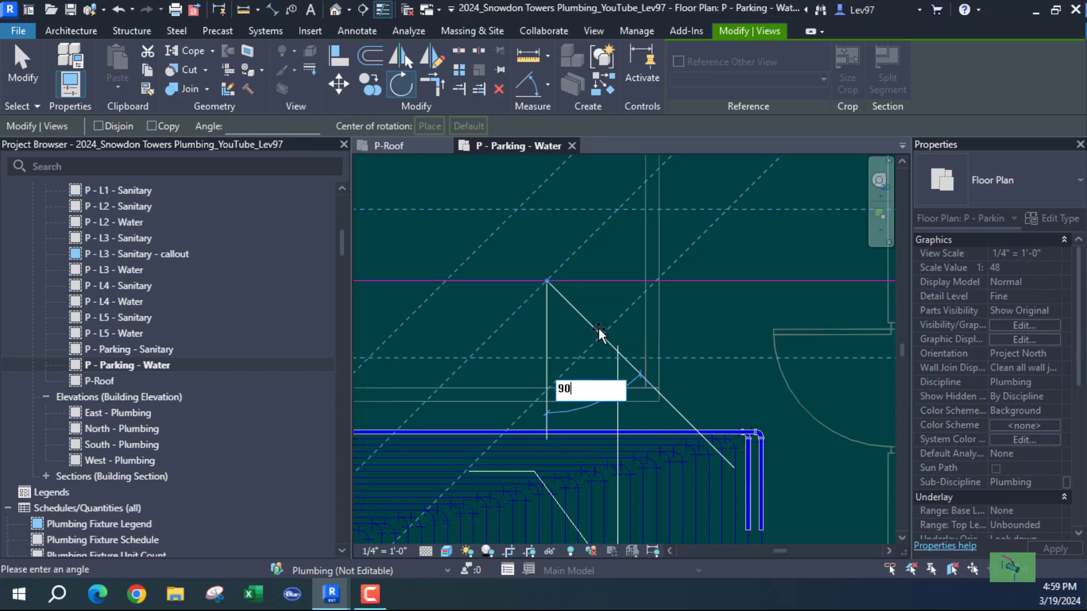
{"action": "key", "text": "Return"}
{"action": "left_click_drag", "start_coordinate": [548, 263], "coordinate": [623, 318]}
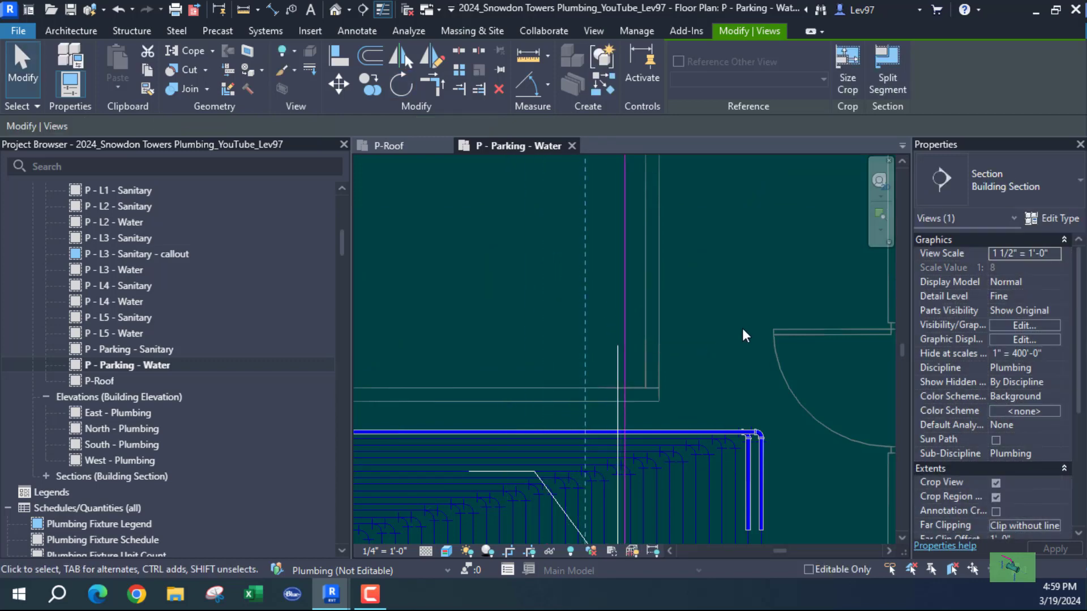
Examine where the rotated section line passes relative to the manifold pipes and their elbows.
{"action": "middle_click_drag", "start_coordinate": [635, 484], "coordinate": [621, 332]}
{"action": "scroll", "coordinate": [626, 300], "scroll_direction": "up", "scroll_amount": 3}
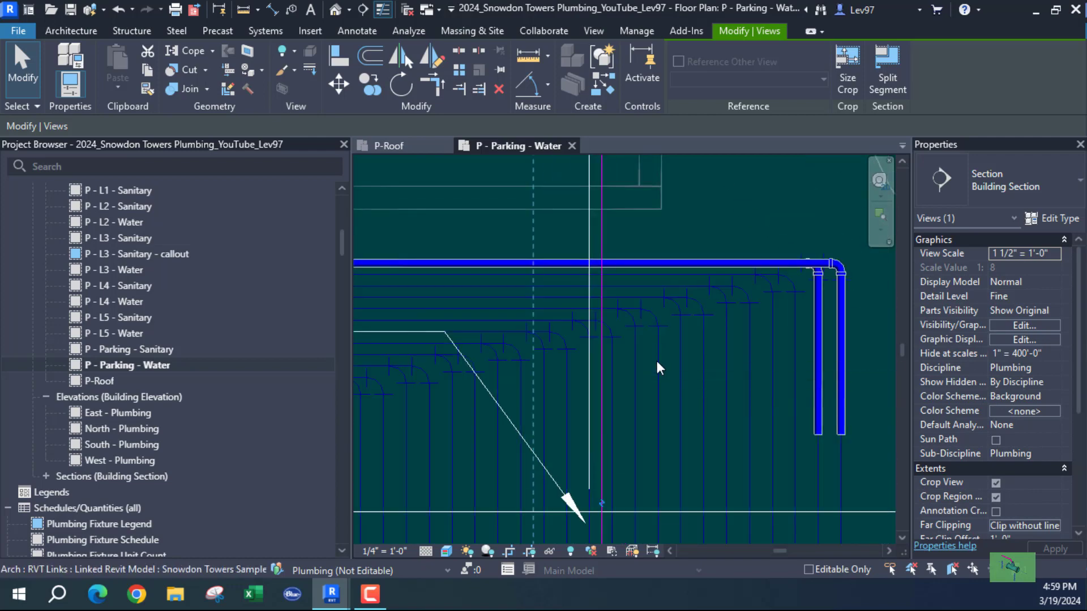
{"action": "middle_click_drag", "start_coordinate": [647, 384], "coordinate": [736, 280]}
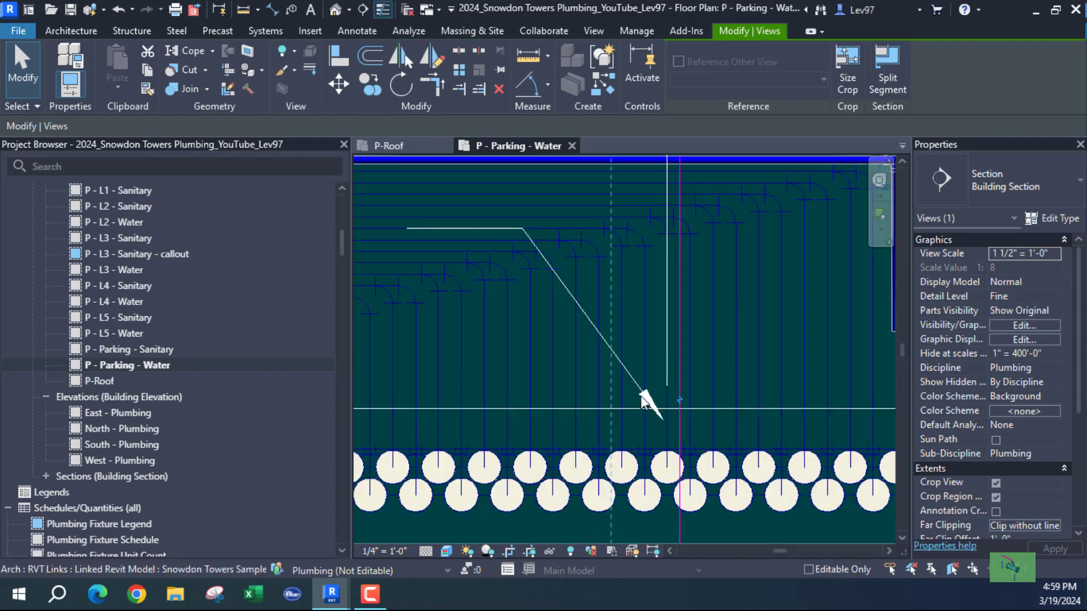
{"action": "middle_click_drag", "start_coordinate": [735, 328], "coordinate": [677, 379]}
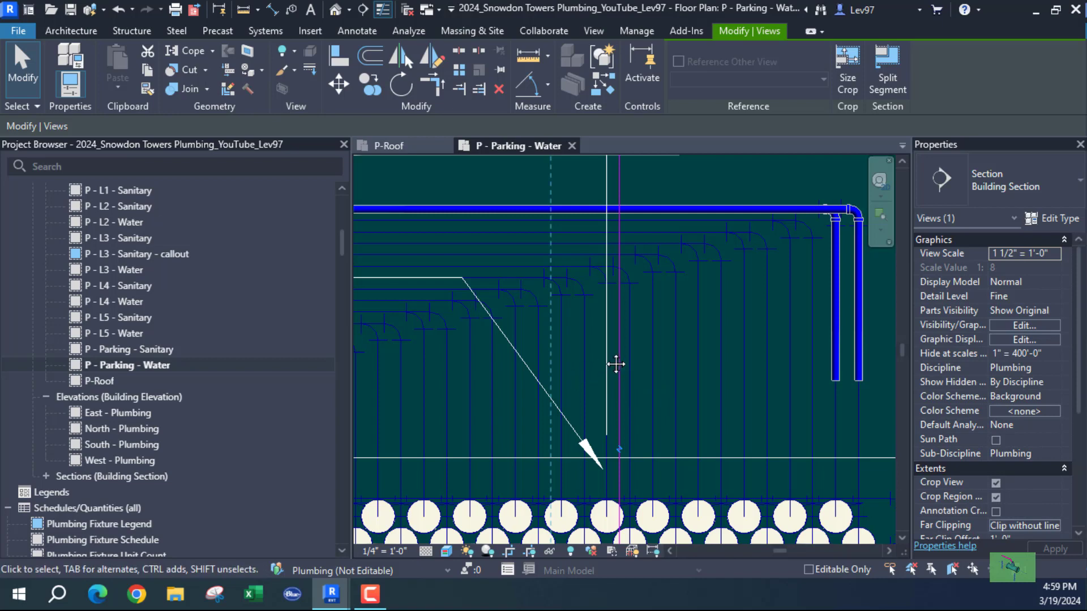
{"action": "middle_click_drag", "start_coordinate": [616, 365], "coordinate": [608, 301]}
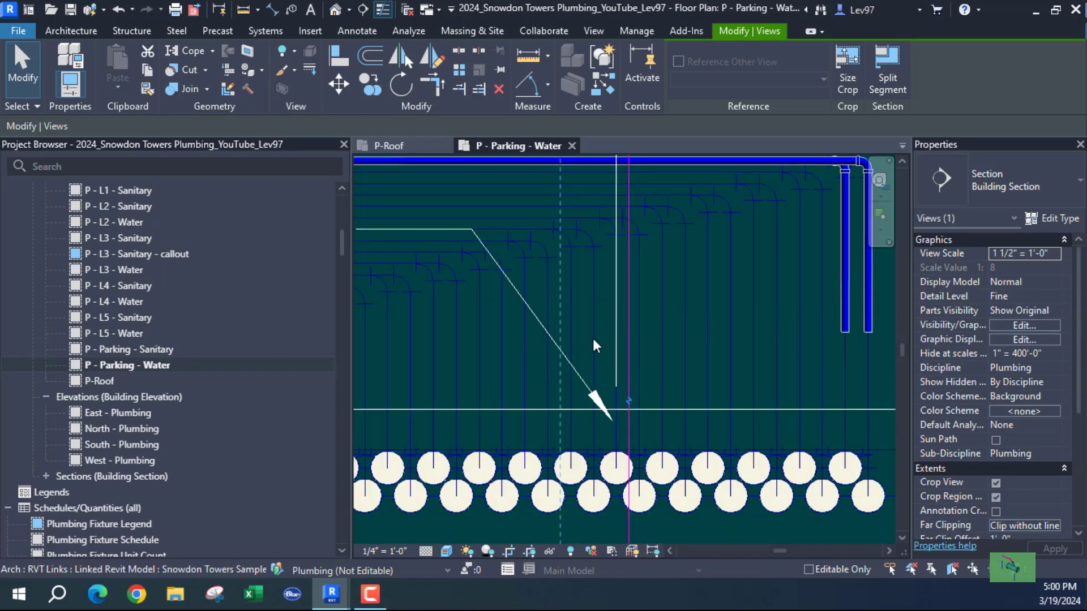
{"action": "left_click", "coordinate": [606, 331]}
{"action": "middle_click_drag", "start_coordinate": [689, 353], "coordinate": [683, 493]}
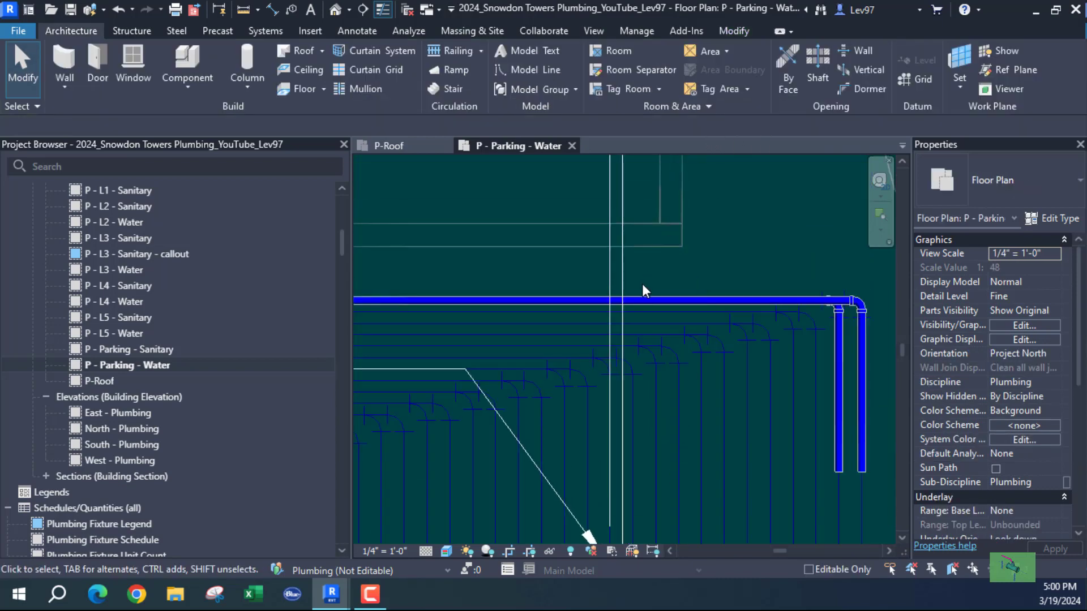
Set the far clip offset of Section 3 to 0' 6".
{"action": "left_click", "coordinate": [622, 271]}
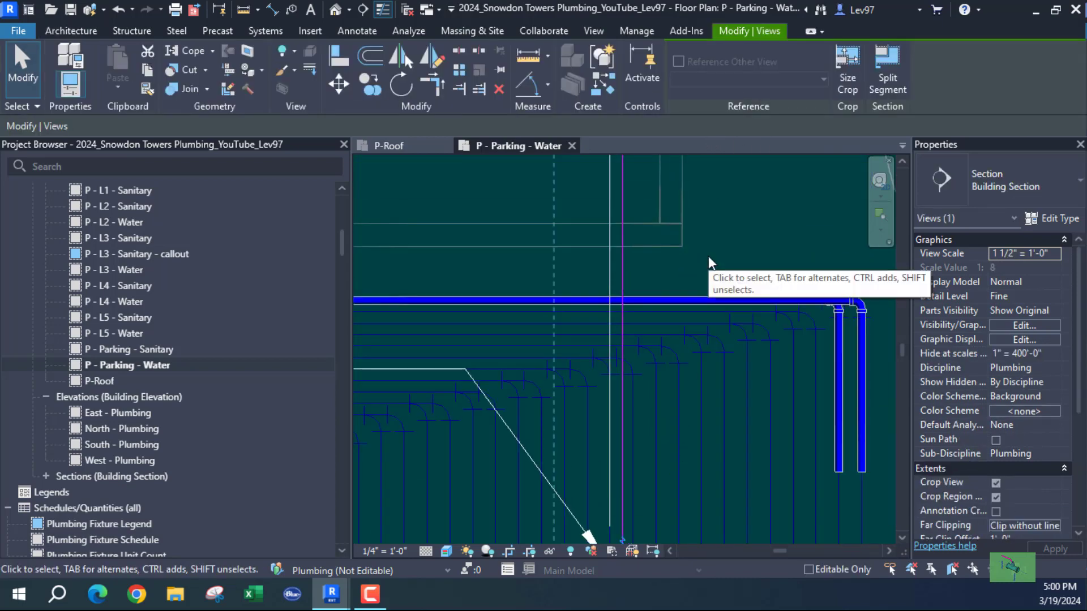
{"action": "middle_click_drag", "start_coordinate": [735, 238], "coordinate": [758, 157]}
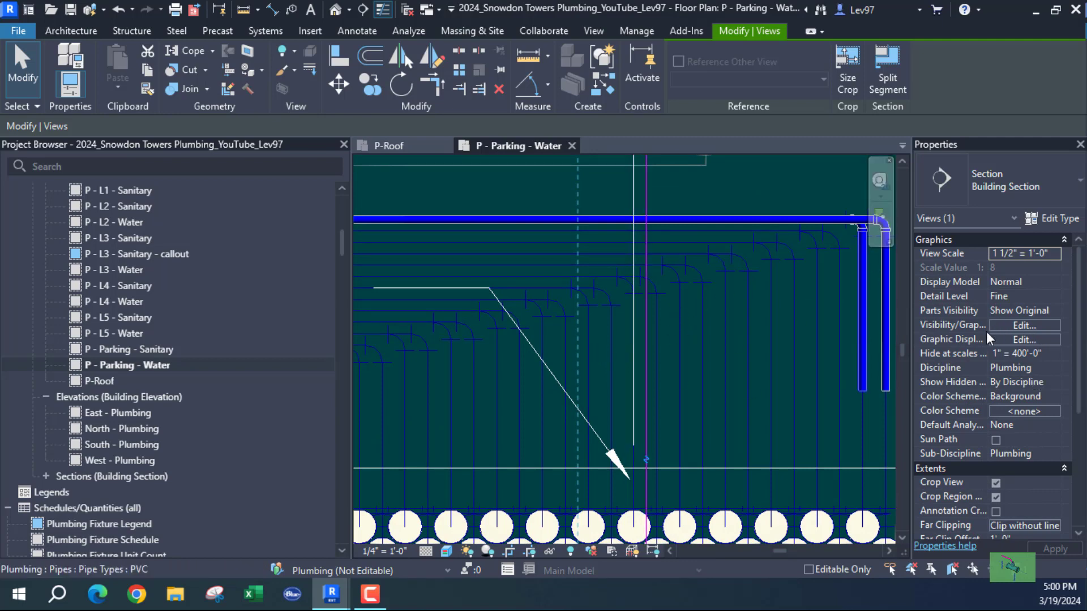
{"action": "scroll", "coordinate": [985, 337], "scroll_direction": "down", "scroll_amount": 3}
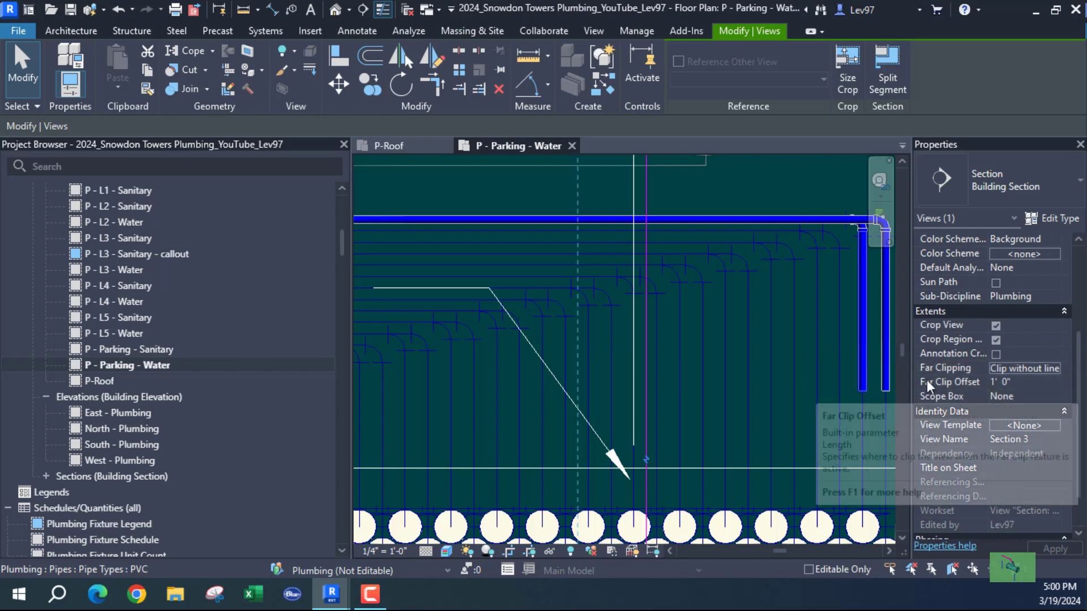
{"action": "left_click", "coordinate": [1012, 382]}
{"action": "type", "text": "0"}
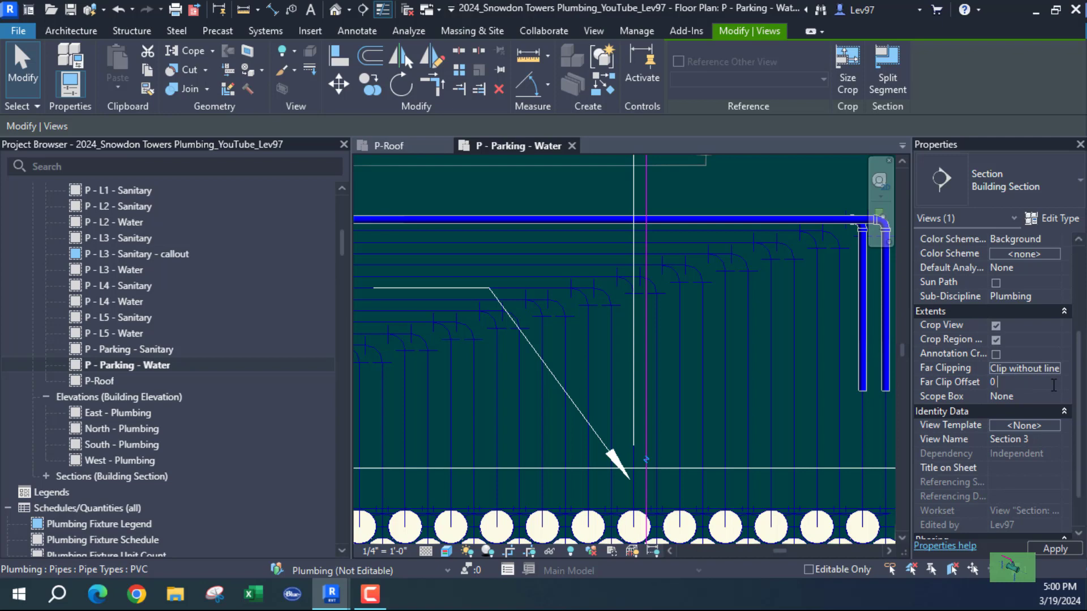
{"action": "key", "text": "Return"}
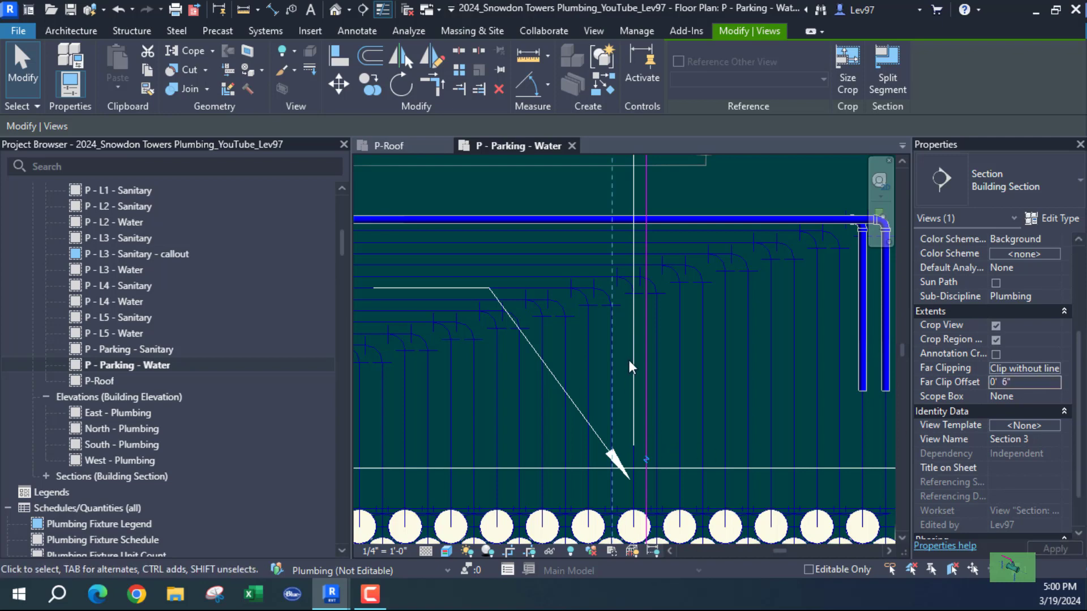
Open the Section 3 view from its section line in the plan.
{"action": "scroll", "coordinate": [630, 360], "scroll_direction": "up", "scroll_amount": 1}
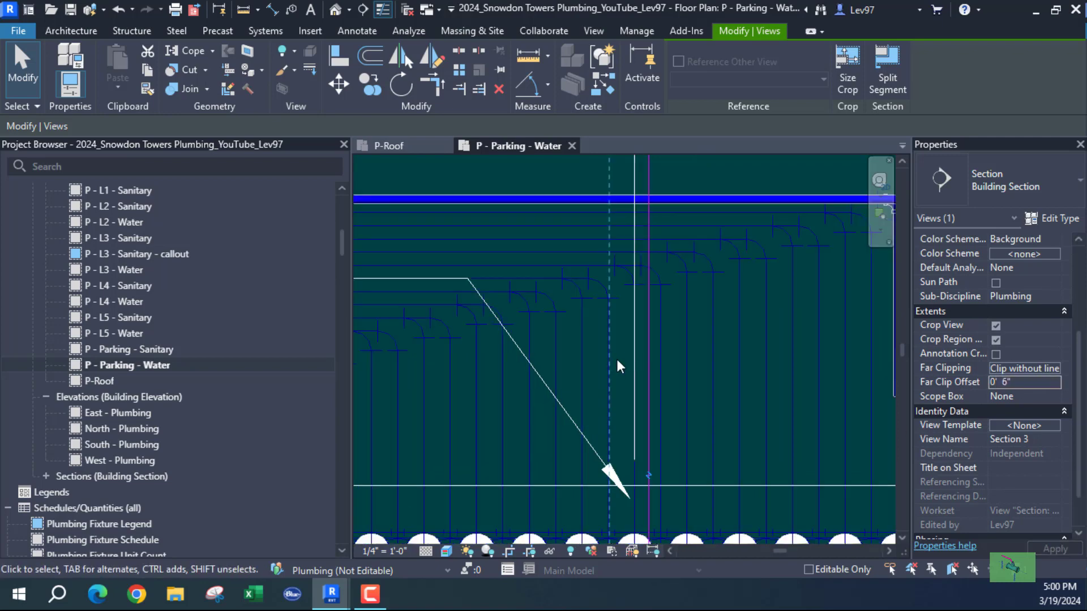
{"action": "right_click", "coordinate": [649, 369]}
{"action": "left_click", "coordinate": [701, 167]}
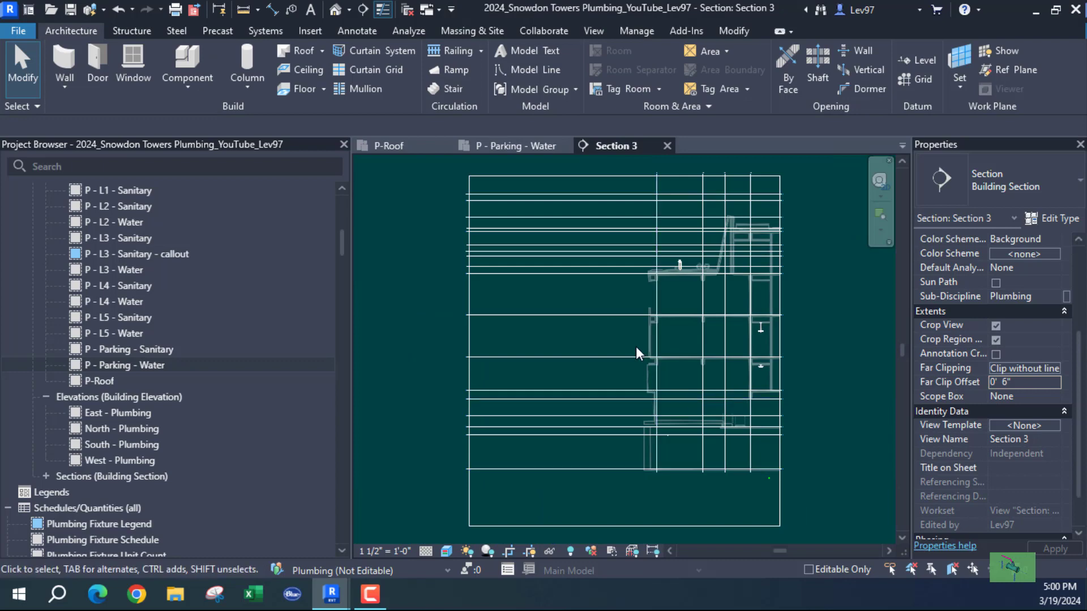
Make the linked Snowdon Towers Sample Plumbing.rvt model visible in the Section 3 view.
{"action": "key", "text": "v"}
{"action": "key", "text": "g"}
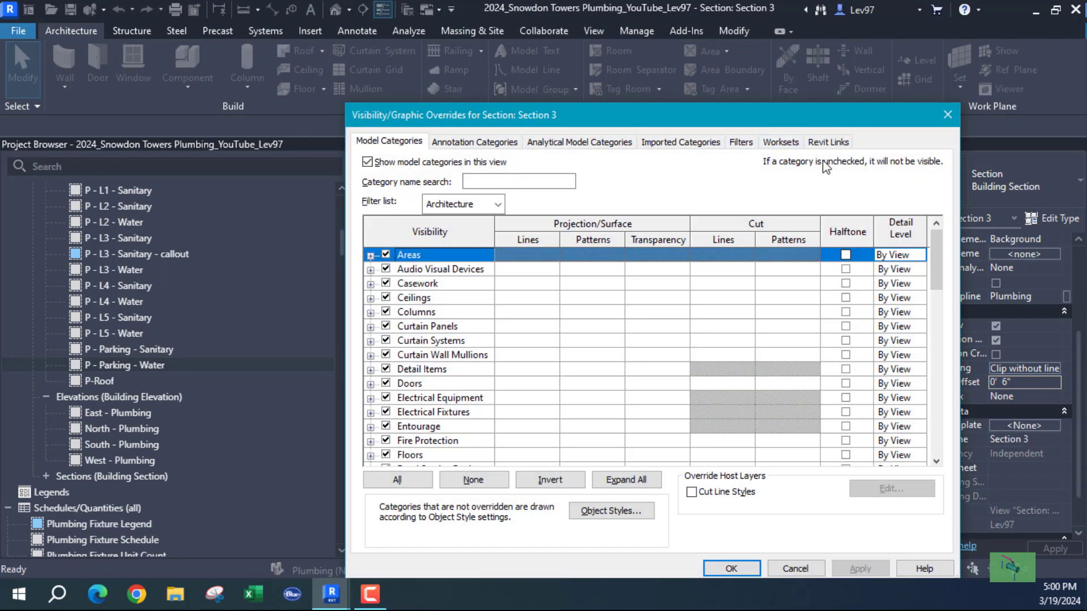
{"action": "left_click", "coordinate": [835, 143]}
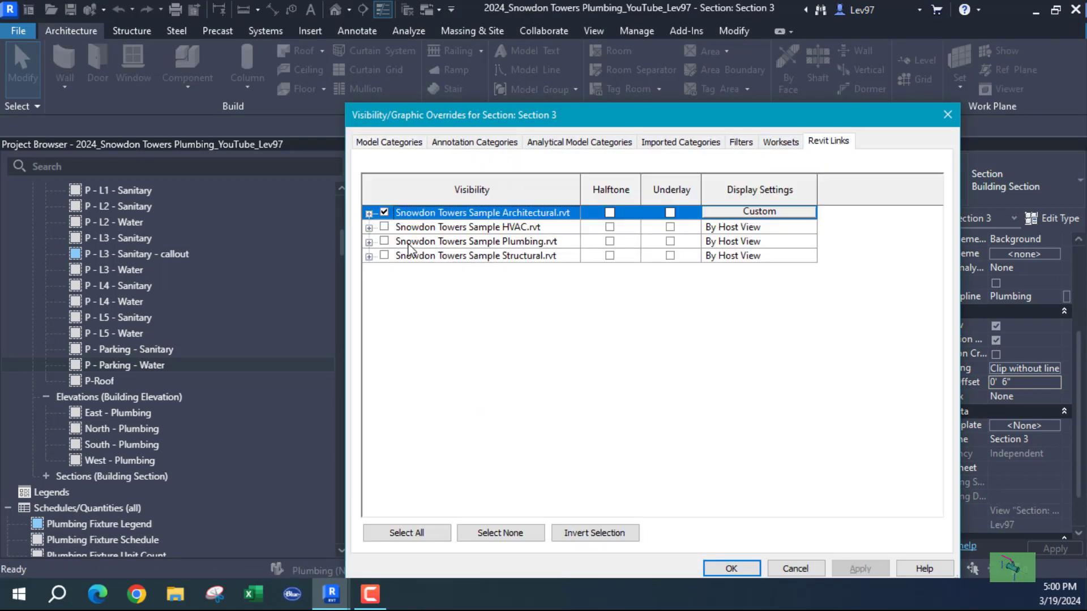
{"action": "left_click", "coordinate": [384, 241]}
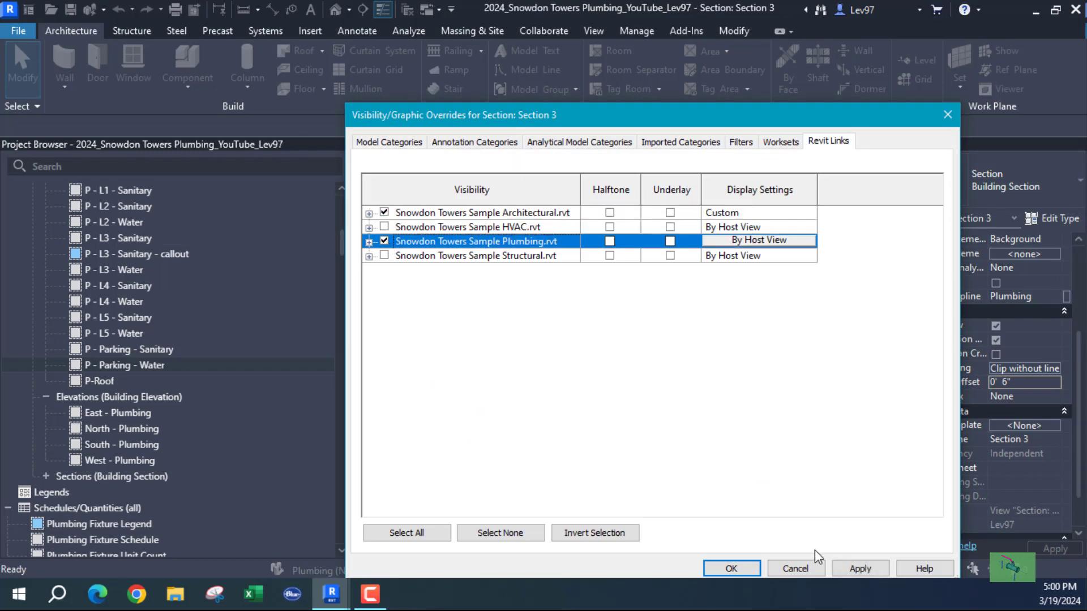
{"action": "left_click", "coordinate": [736, 565]}
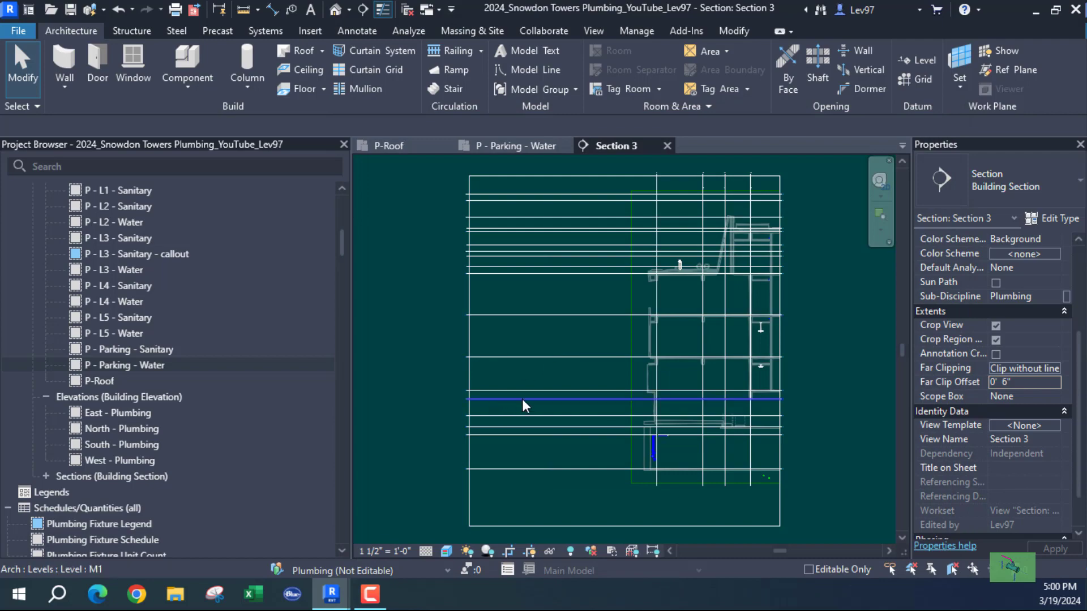
{"action": "key", "text": "v"}
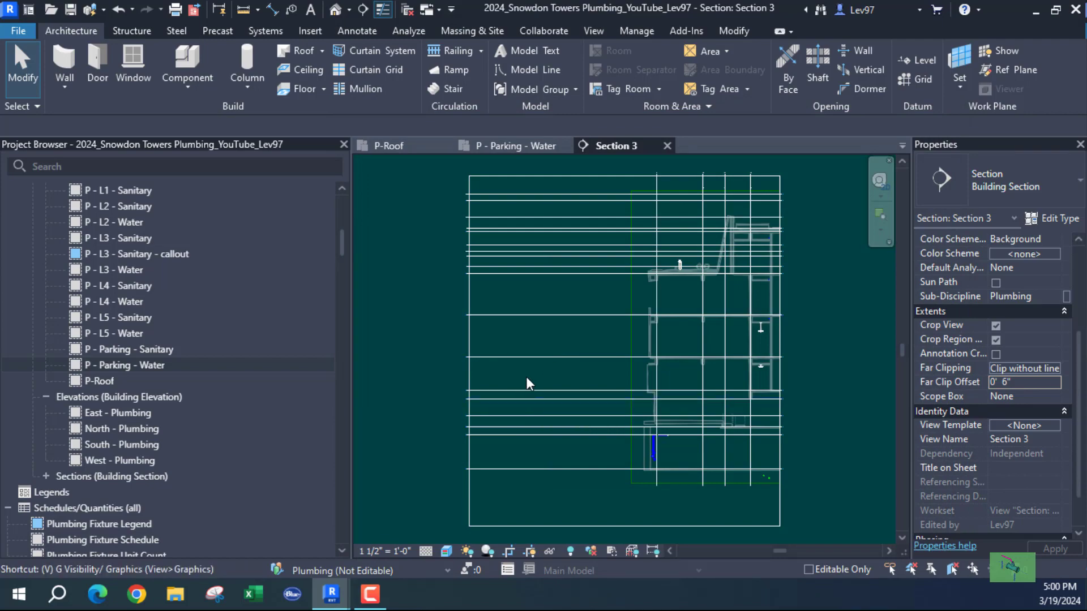
{"action": "key", "text": "g"}
{"action": "key", "text": "Escape"}
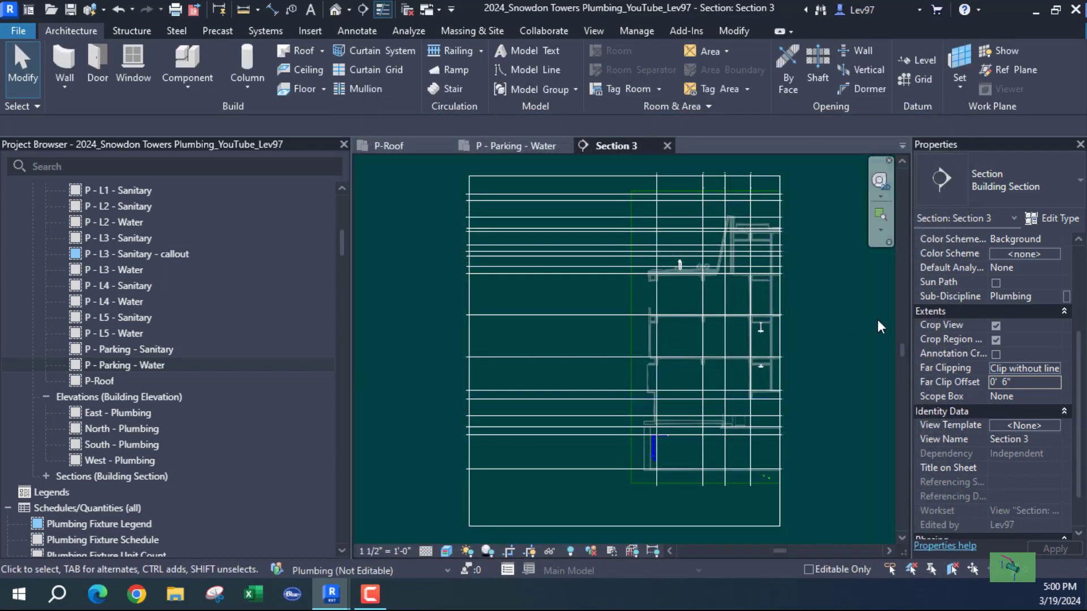
{"action": "scroll", "coordinate": [1032, 287], "scroll_direction": "up", "scroll_amount": 5}
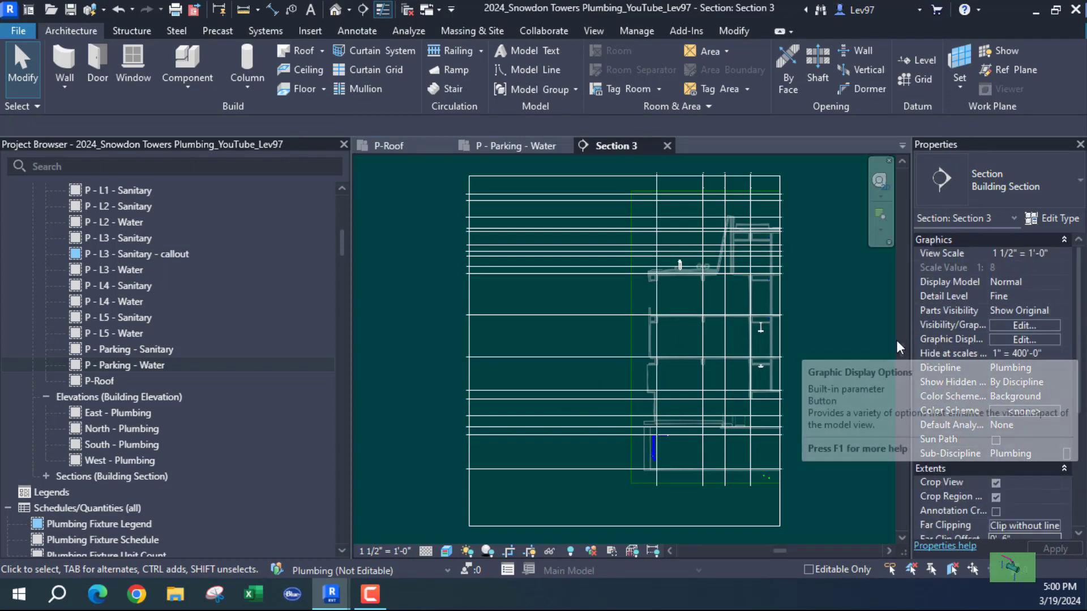
{"action": "left_click", "coordinate": [1034, 325]}
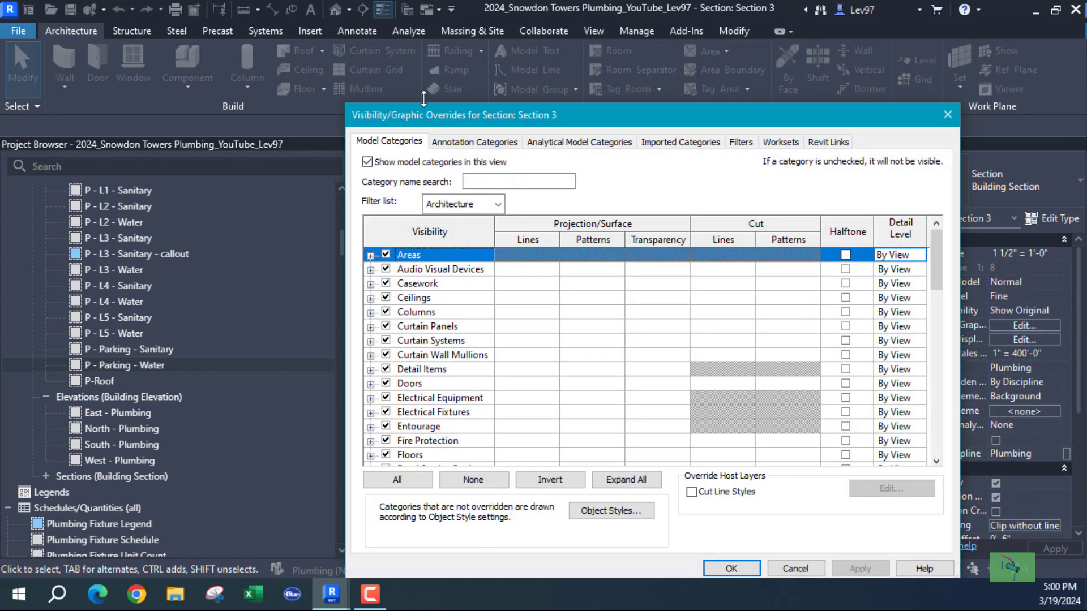
{"action": "left_click", "coordinate": [796, 568]}
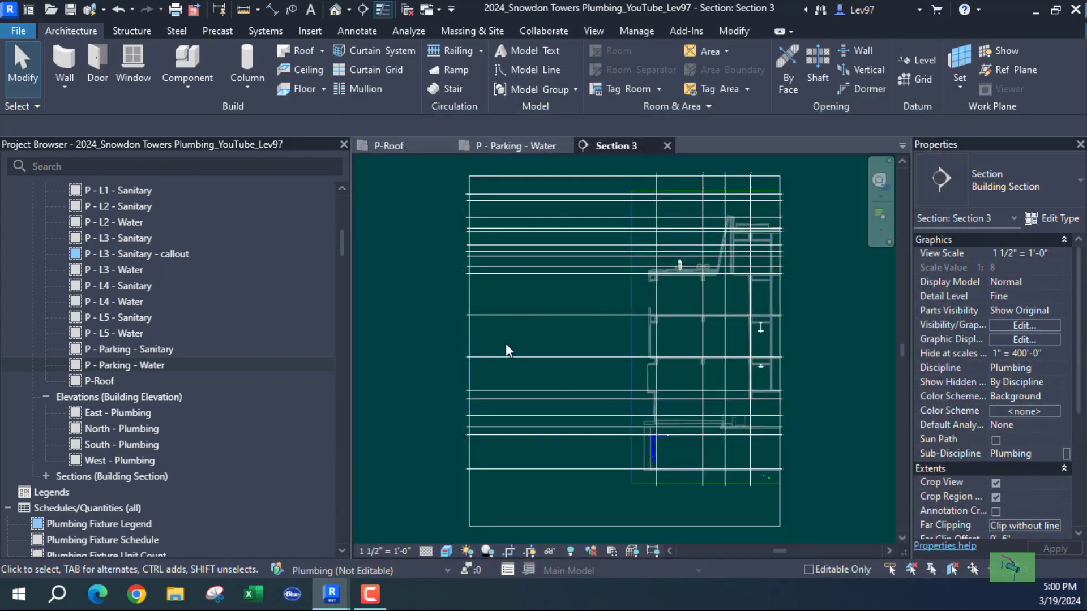
Examine the ends of the horizontal manifold pipes in Section 3 and close the P-Roof view.
{"action": "scroll", "coordinate": [590, 368], "scroll_direction": "up", "scroll_amount": 8}
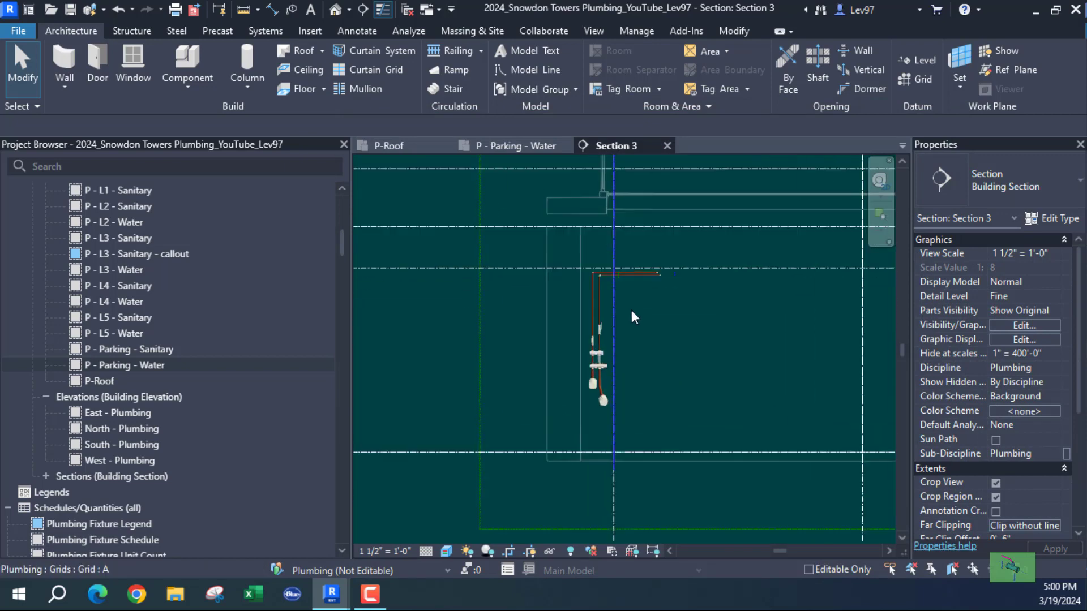
{"action": "middle_click_drag", "start_coordinate": [653, 263], "coordinate": [612, 436]}
{"action": "scroll", "coordinate": [556, 442], "scroll_direction": "up", "scroll_amount": 4}
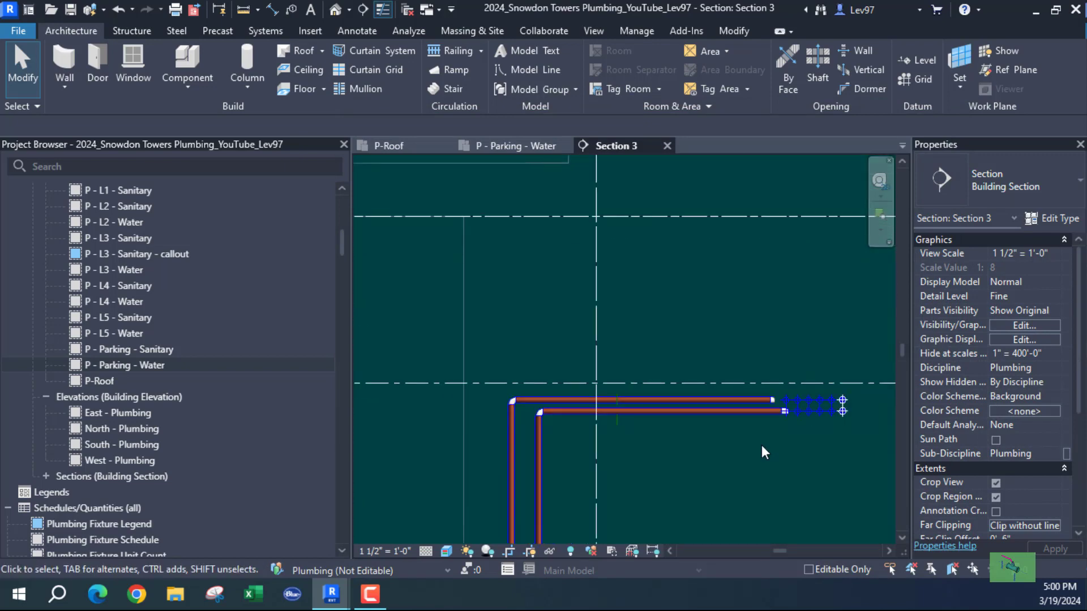
{"action": "middle_click_drag", "start_coordinate": [762, 445], "coordinate": [672, 467]}
{"action": "scroll", "coordinate": [669, 430], "scroll_direction": "up", "scroll_amount": 3}
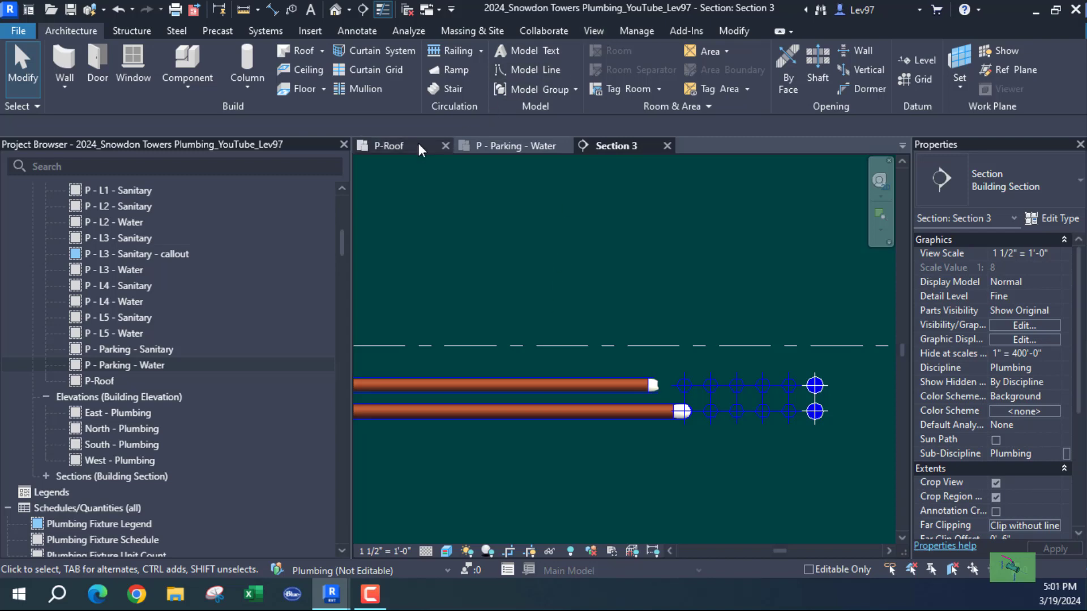
{"action": "left_click", "coordinate": [445, 146]}
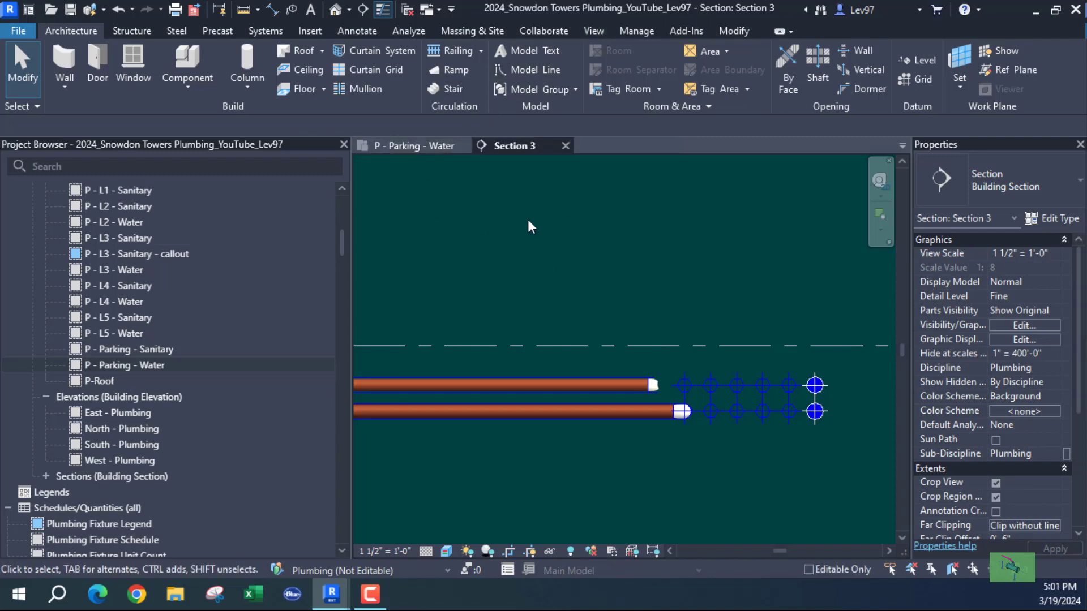
Reduce the far clip offset of Section 3 to 0' 4" from its section line in the P - Parking - Water plan.
{"action": "left_click", "coordinate": [435, 145]}
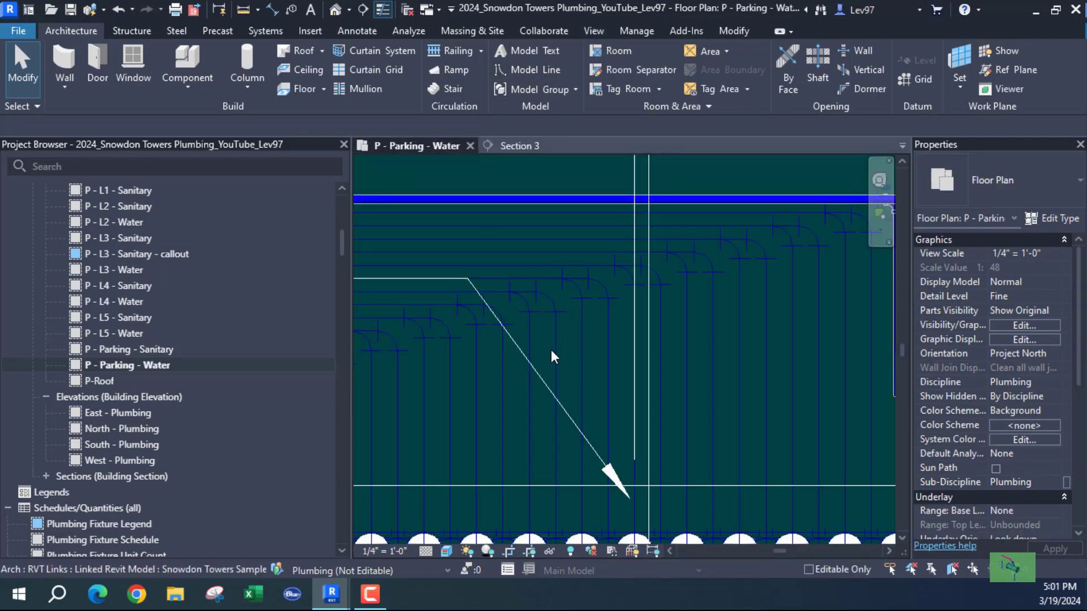
{"action": "left_click", "coordinate": [650, 173]}
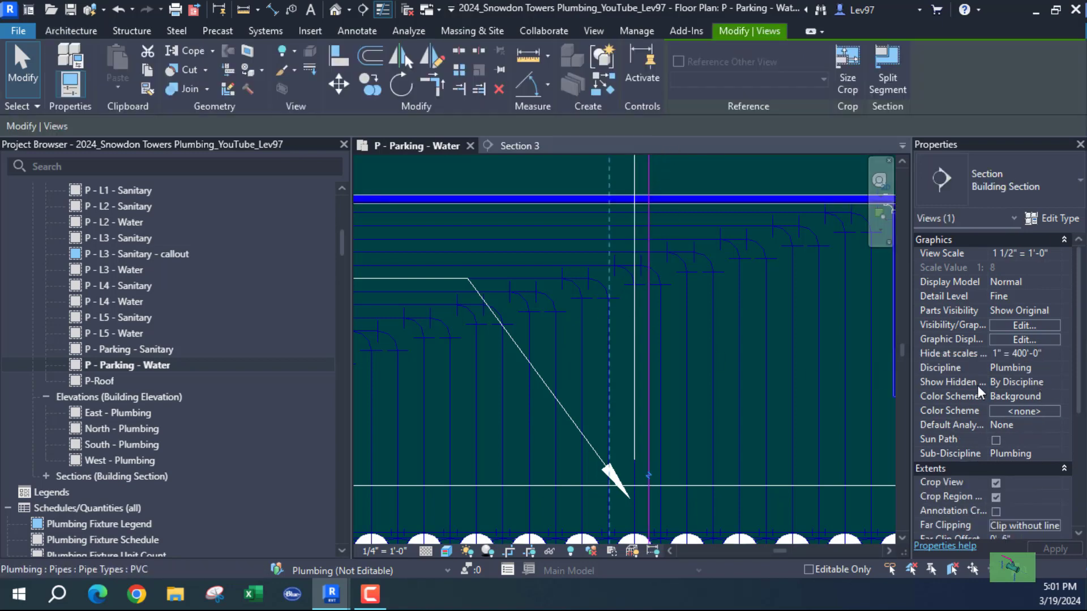
{"action": "scroll", "coordinate": [984, 389], "scroll_direction": "down", "scroll_amount": 5}
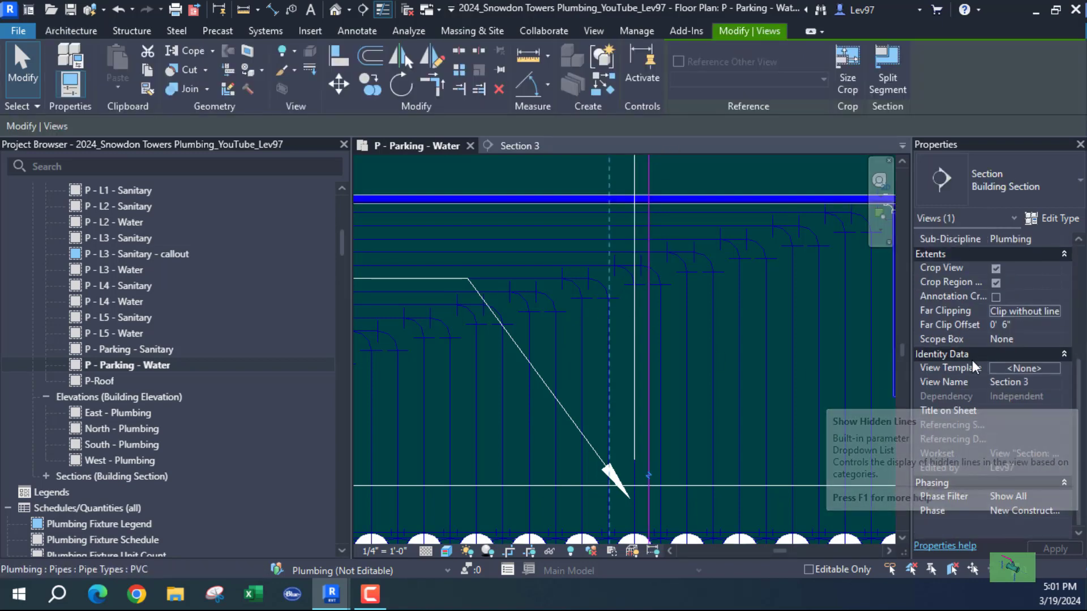
{"action": "left_click", "coordinate": [1024, 324]}
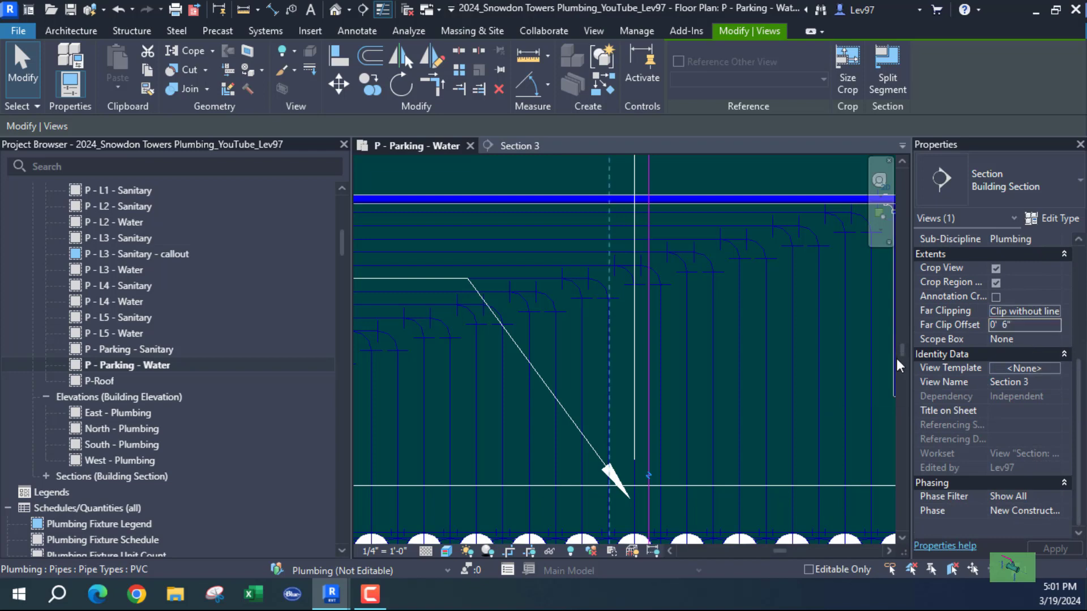
{"action": "double_click", "coordinate": [1029, 326]}
{"action": "type", "text": "0'"}
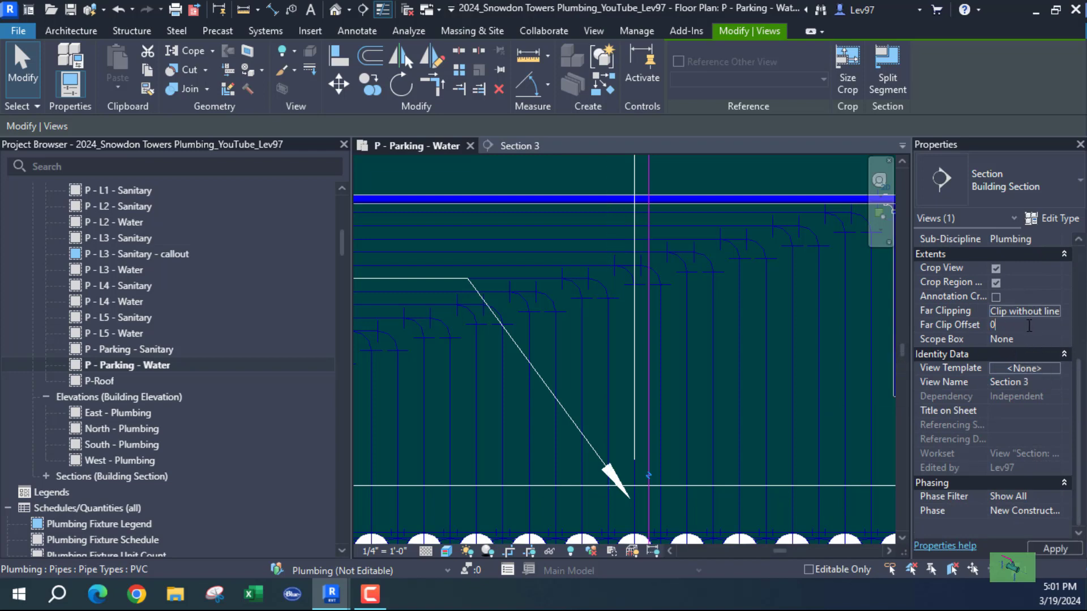
{"action": "type", "text": " 4"}
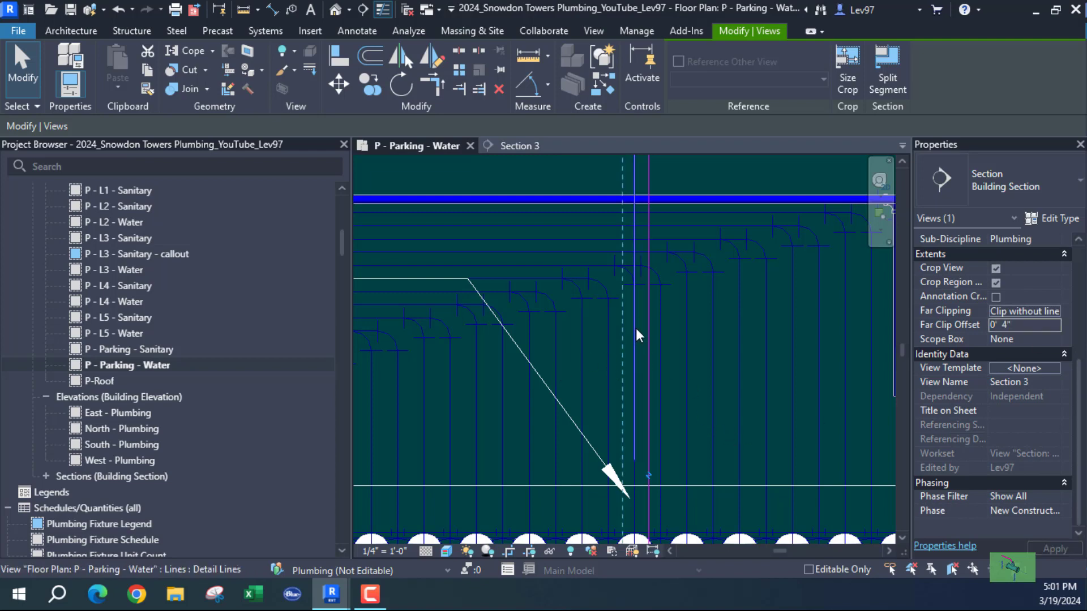
{"action": "left_click", "coordinate": [623, 342]}
Copy the inner of the two vertical cold-water pipes 3' 4" to the left, onto the detail line beside the Section 3 line.
{"action": "middle_click_drag", "start_coordinate": [619, 339], "coordinate": [469, 317]}
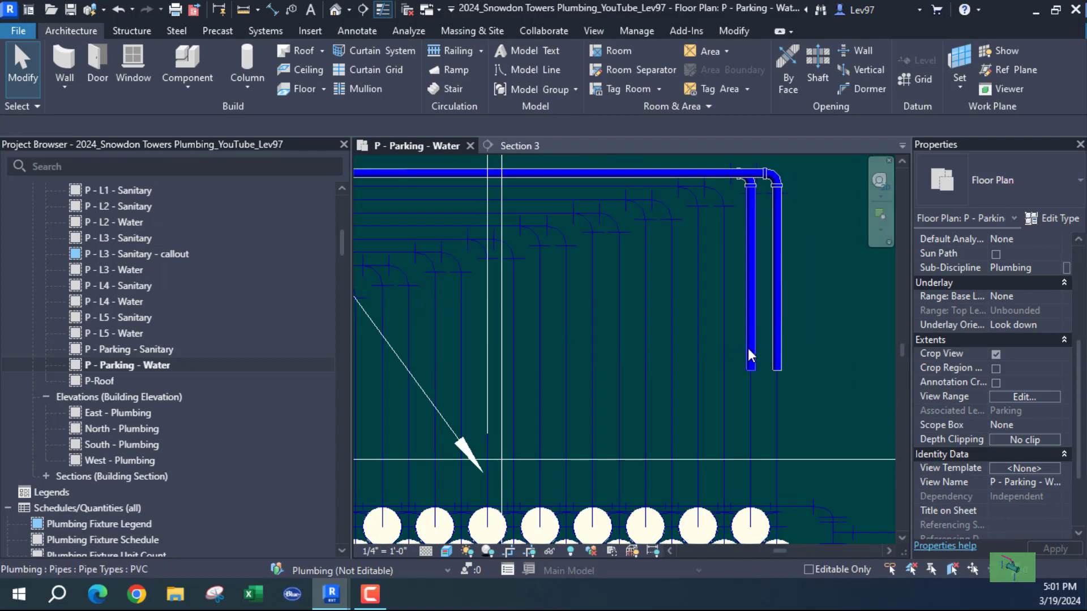
{"action": "left_click", "coordinate": [749, 348]}
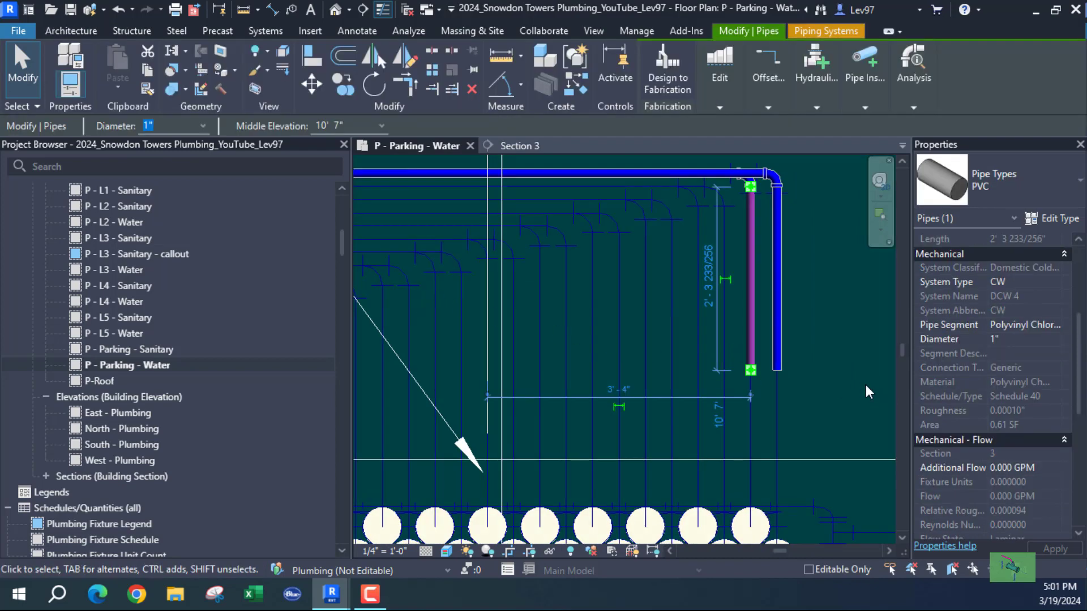
{"action": "left_click", "coordinate": [342, 86]}
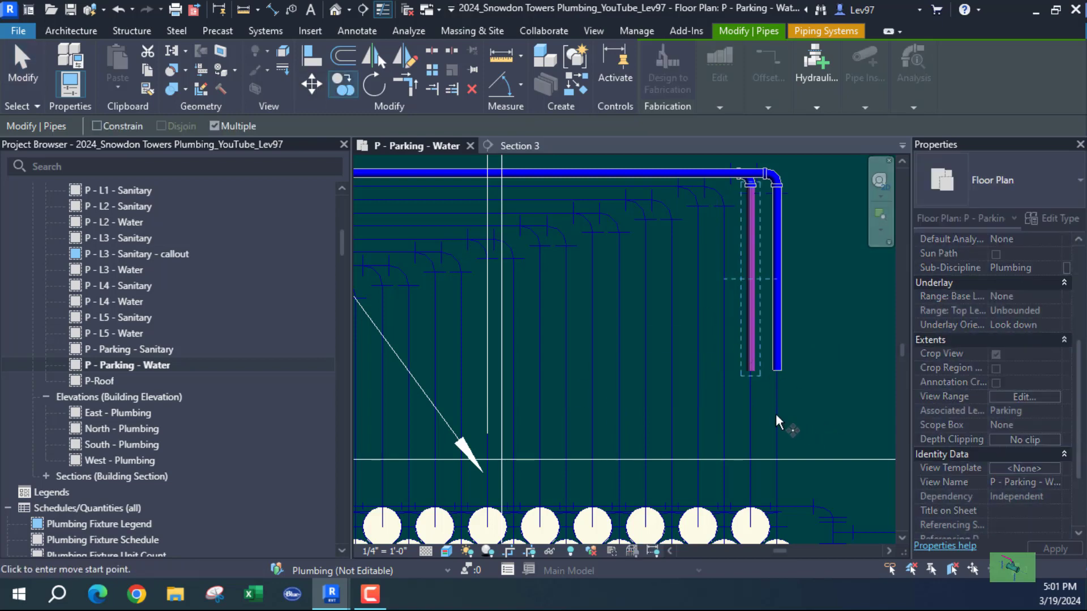
{"action": "left_click", "coordinate": [745, 450]}
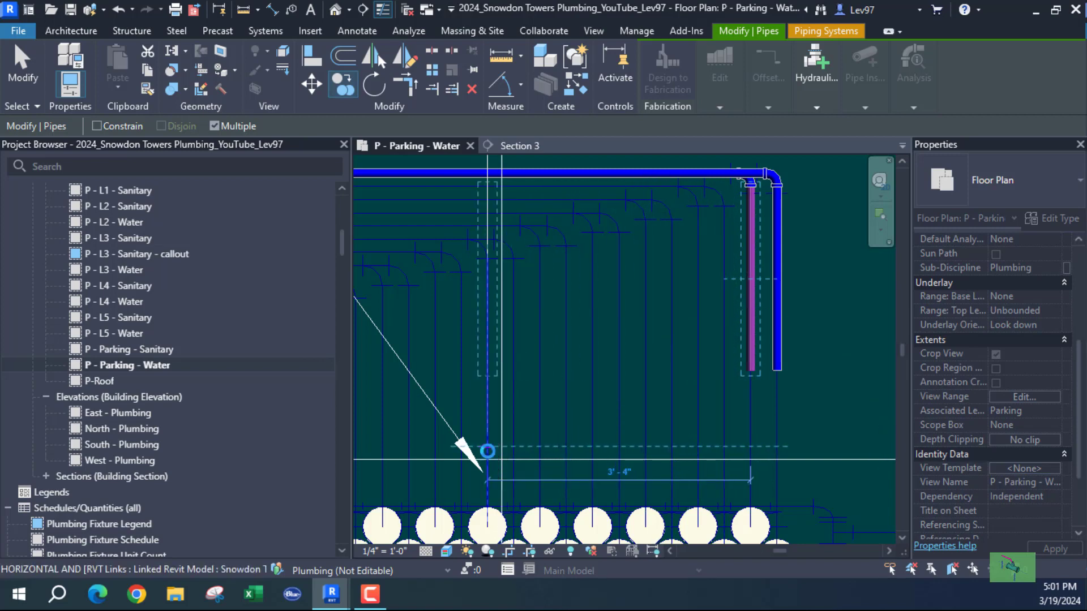
{"action": "left_click", "coordinate": [487, 451]}
{"action": "key", "text": "Escape"}
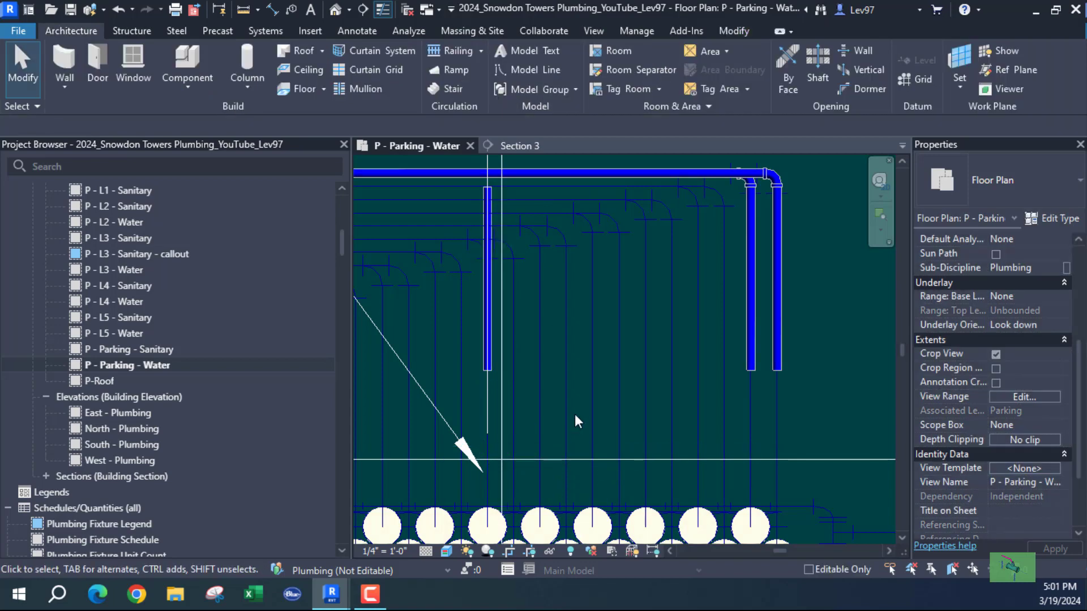
Delete the thin detail line that runs through the copied pipe.
{"action": "middle_click_drag", "start_coordinate": [635, 401], "coordinate": [693, 493]}
{"action": "left_click", "coordinate": [548, 346]}
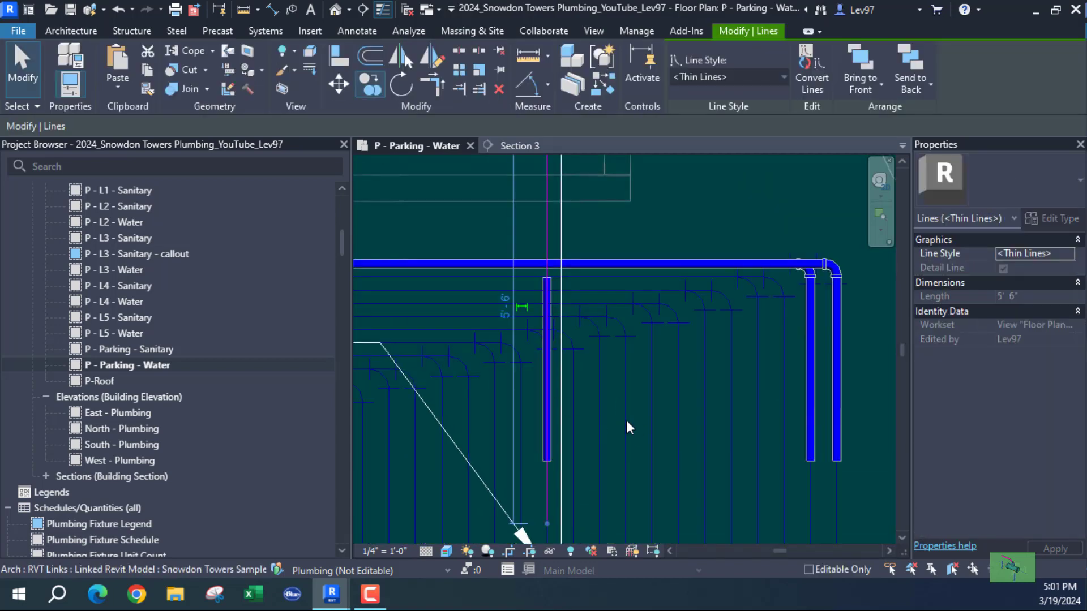
{"action": "key", "text": "Escape"}
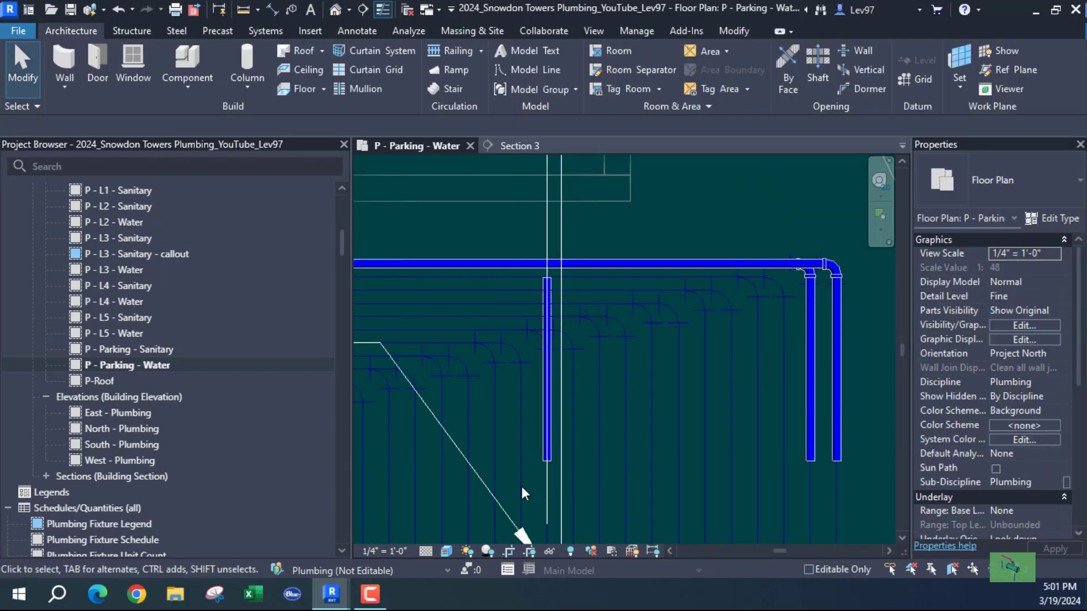
{"action": "left_click", "coordinate": [548, 239]}
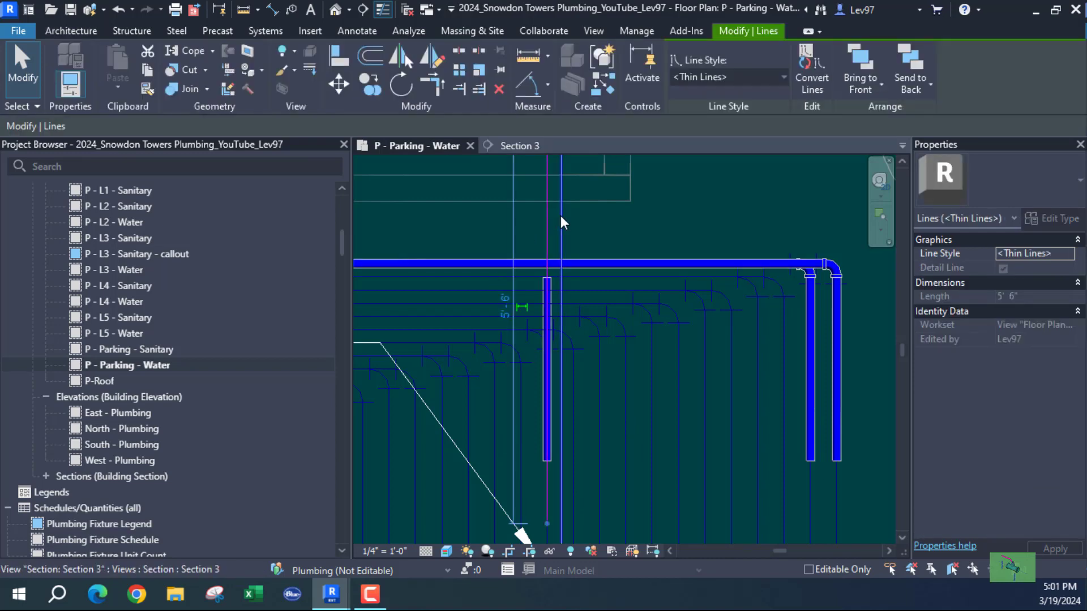
{"action": "key", "text": "Delete"}
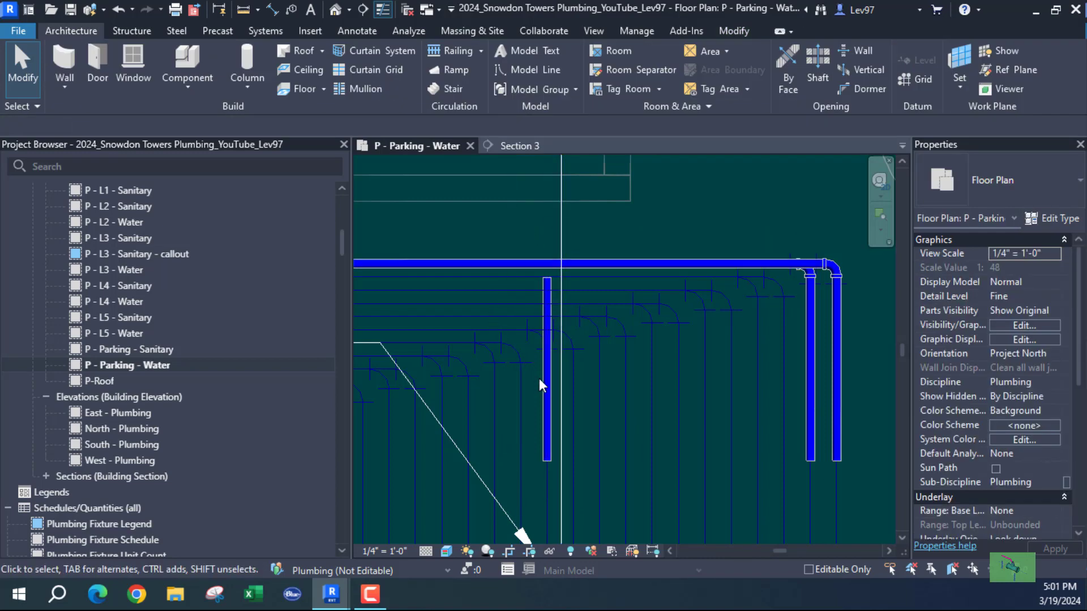
In Section 3, shorten the copied pipe to about 0' 7" by pulling back its end nearest the linked elbows.
{"action": "left_click", "coordinate": [545, 393]}
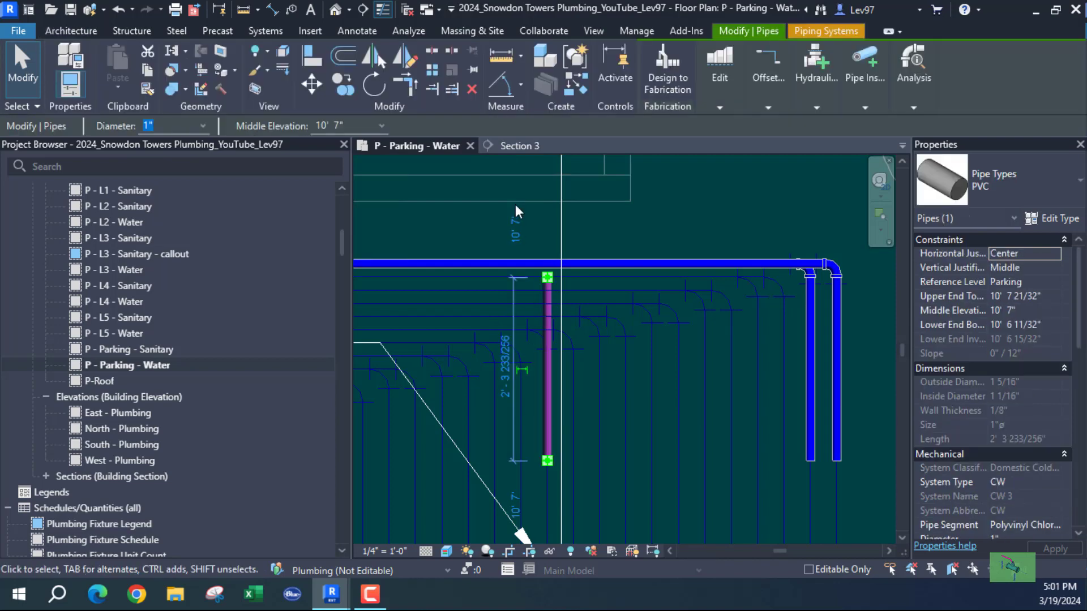
{"action": "left_click", "coordinate": [510, 145]}
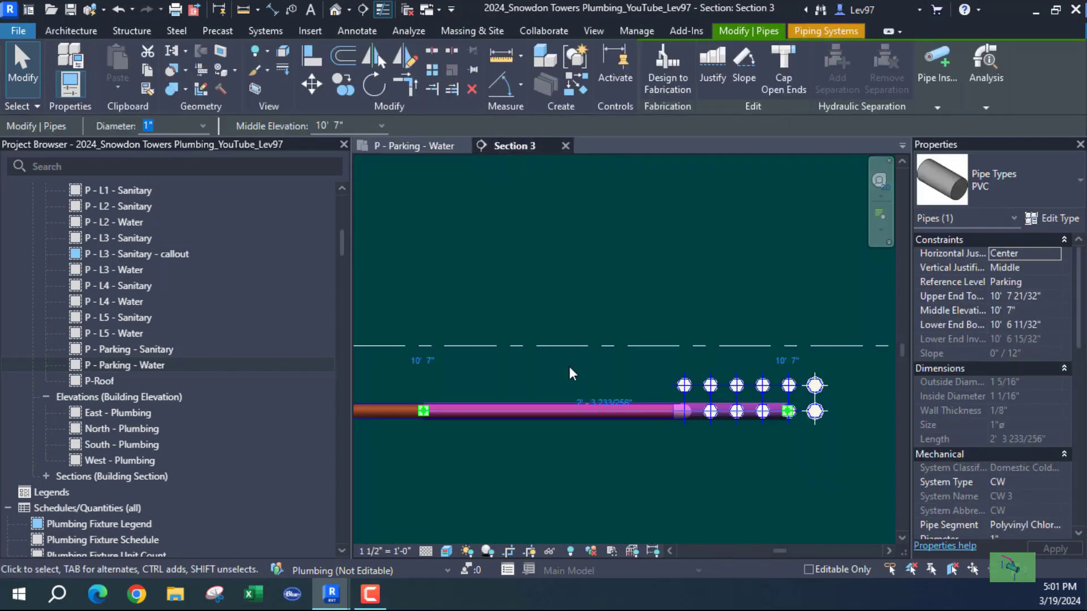
{"action": "middle_click_drag", "start_coordinate": [609, 453], "coordinate": [765, 424]}
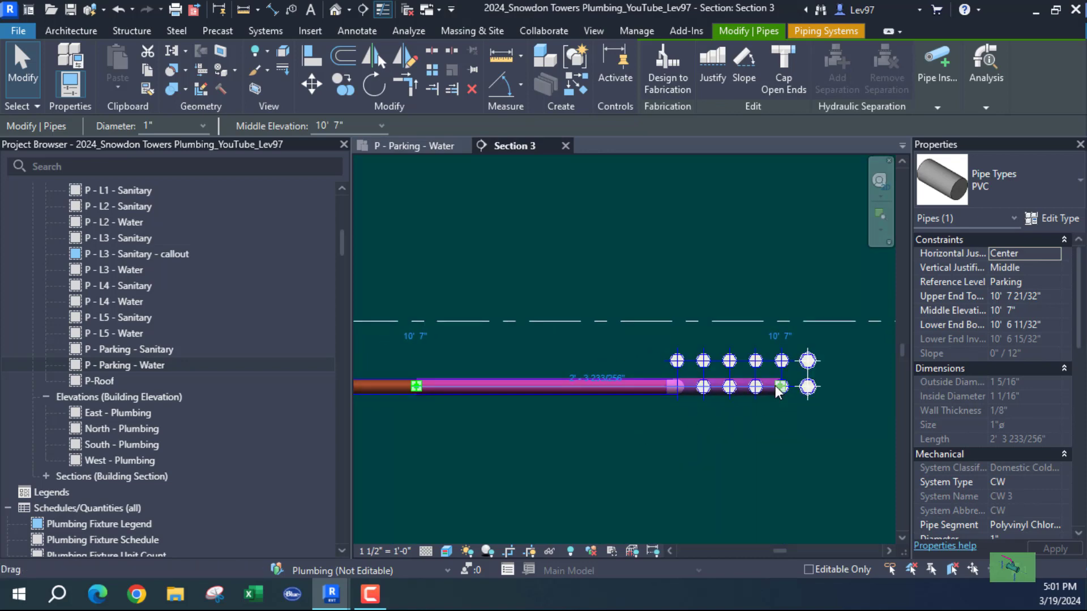
{"action": "left_click_drag", "start_coordinate": [781, 386], "coordinate": [511, 397]}
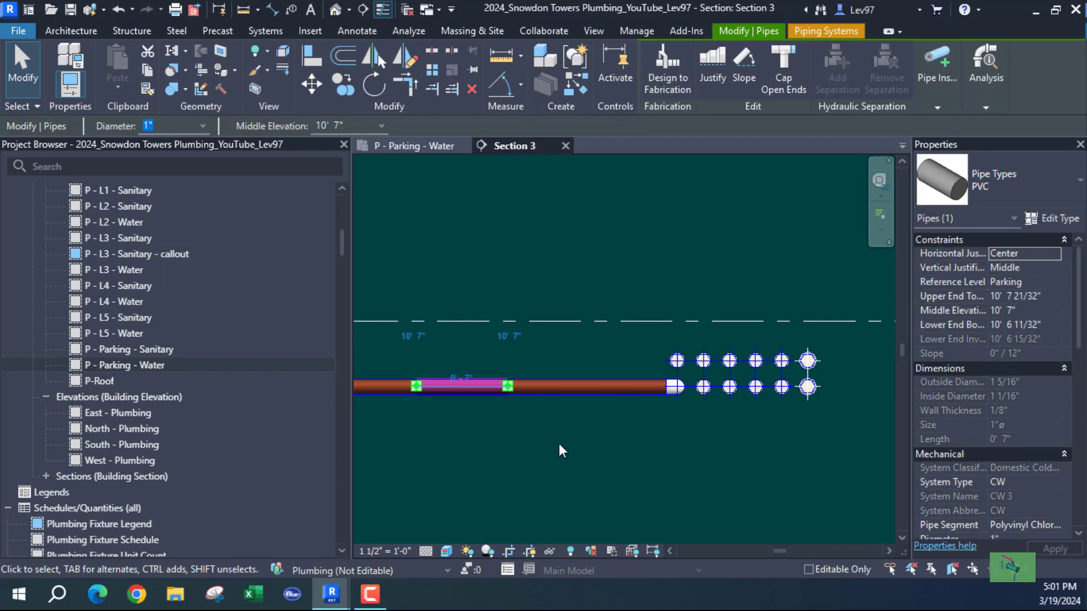
{"action": "left_click", "coordinate": [562, 444]}
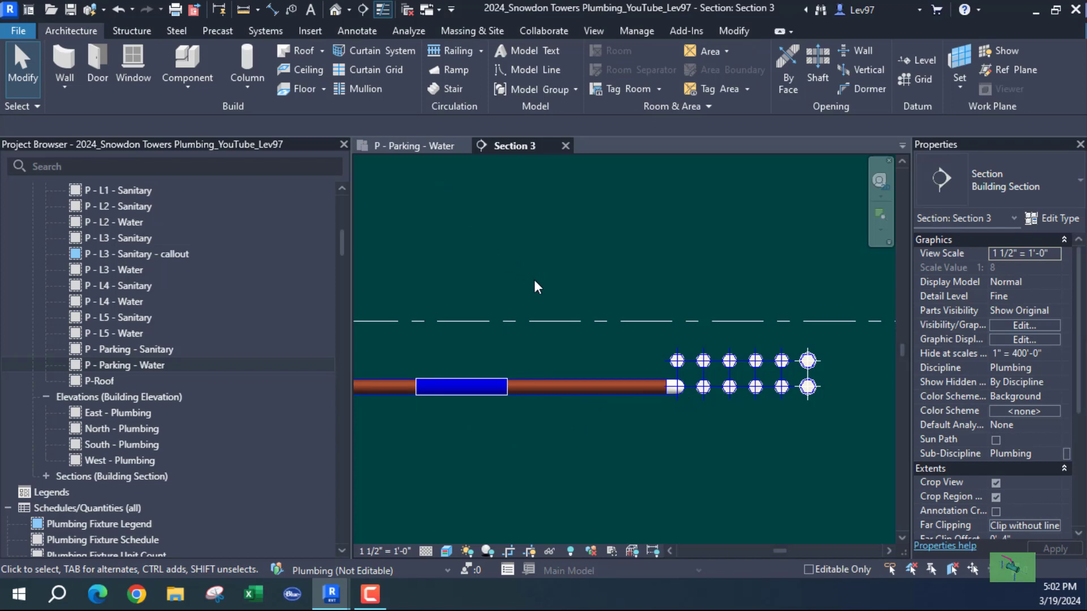
In the P - Parking - Water plan, copy the short pipe onto the adjacent linked pipe just across the Section 3 line.
{"action": "left_click", "coordinate": [424, 146]}
{"action": "middle_click_drag", "start_coordinate": [490, 204], "coordinate": [506, 202]}
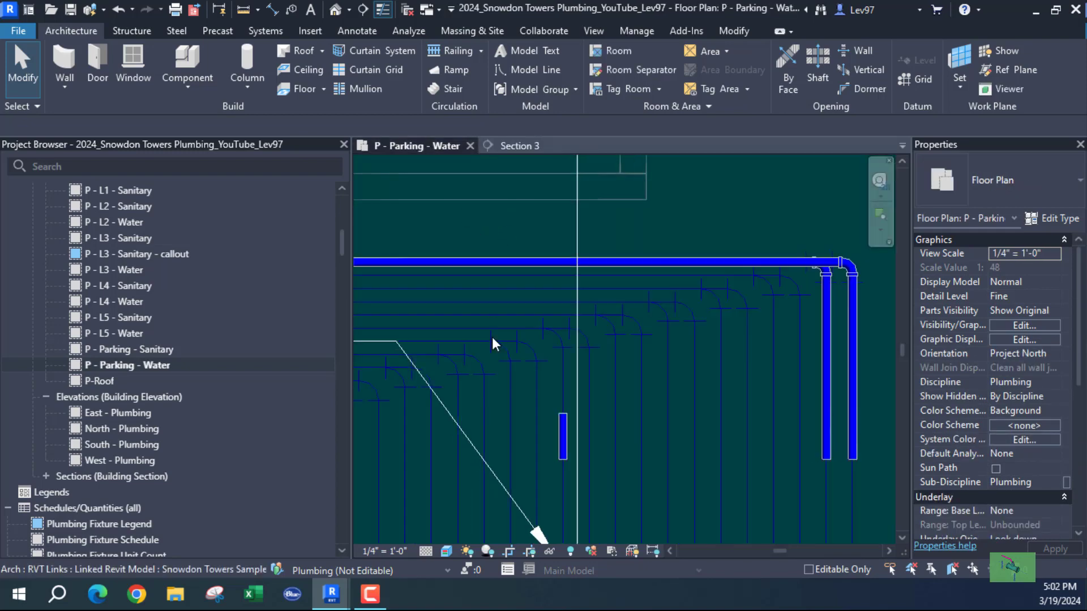
{"action": "left_click", "coordinate": [562, 434]}
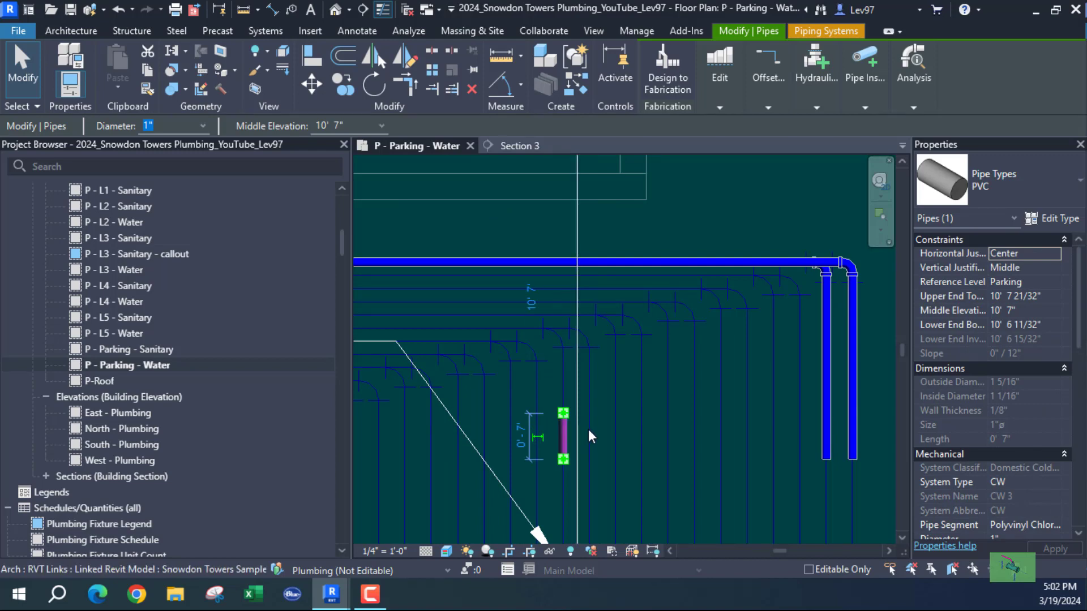
{"action": "left_click", "coordinate": [342, 85]}
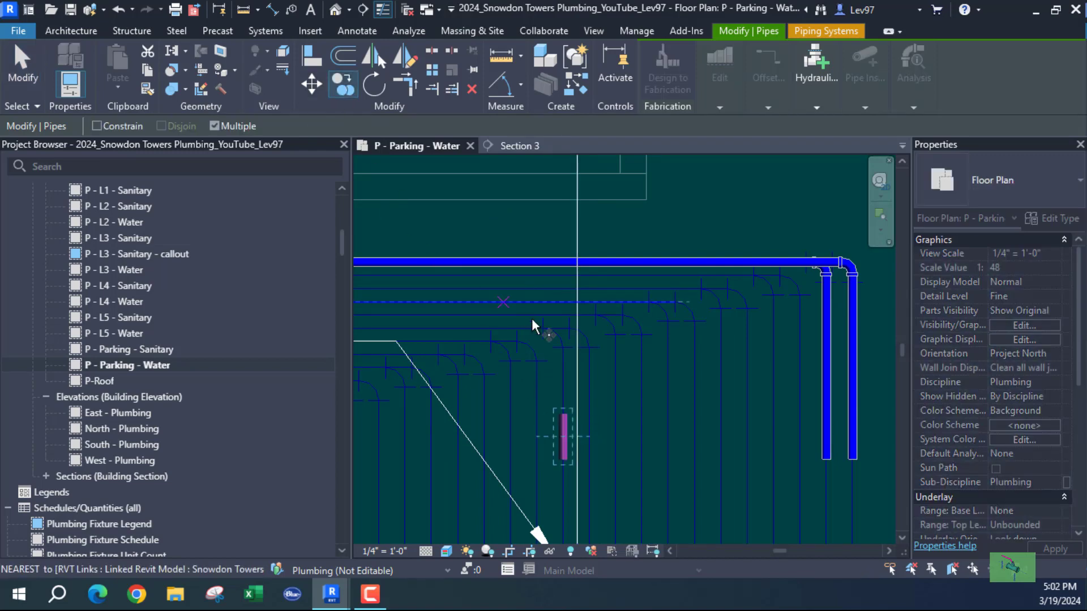
{"action": "left_click", "coordinate": [563, 499]}
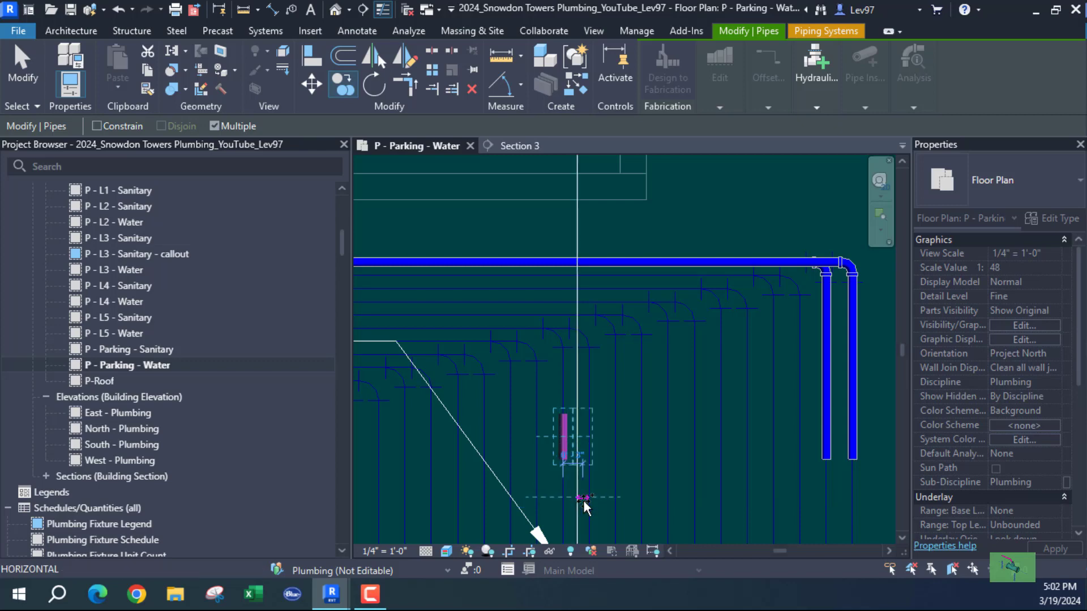
{"action": "left_click", "coordinate": [588, 499]}
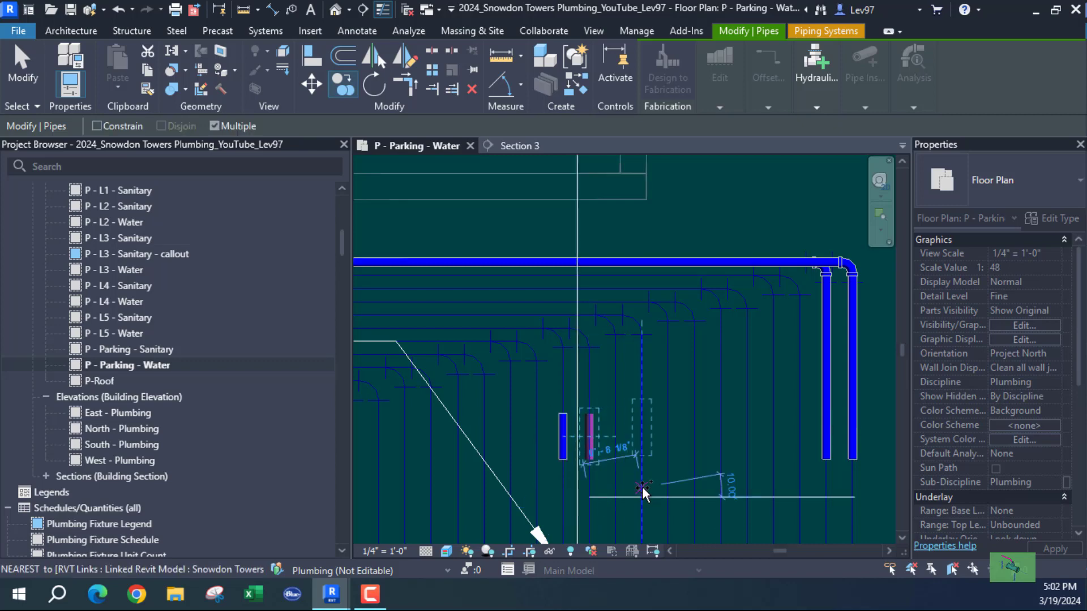
{"action": "key", "text": "Escape"}
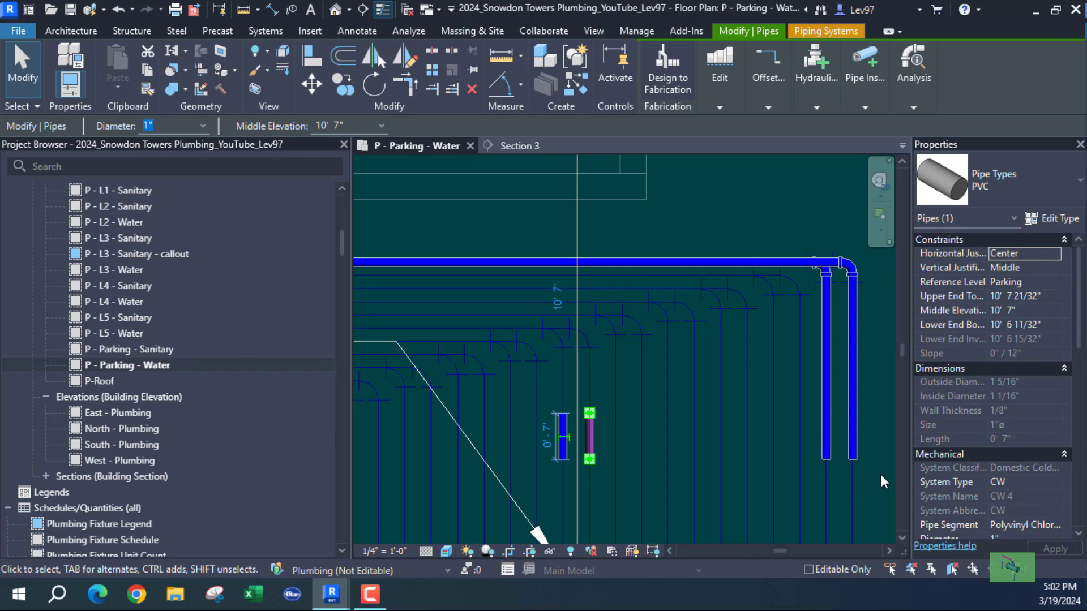
{"action": "left_click", "coordinate": [884, 443]}
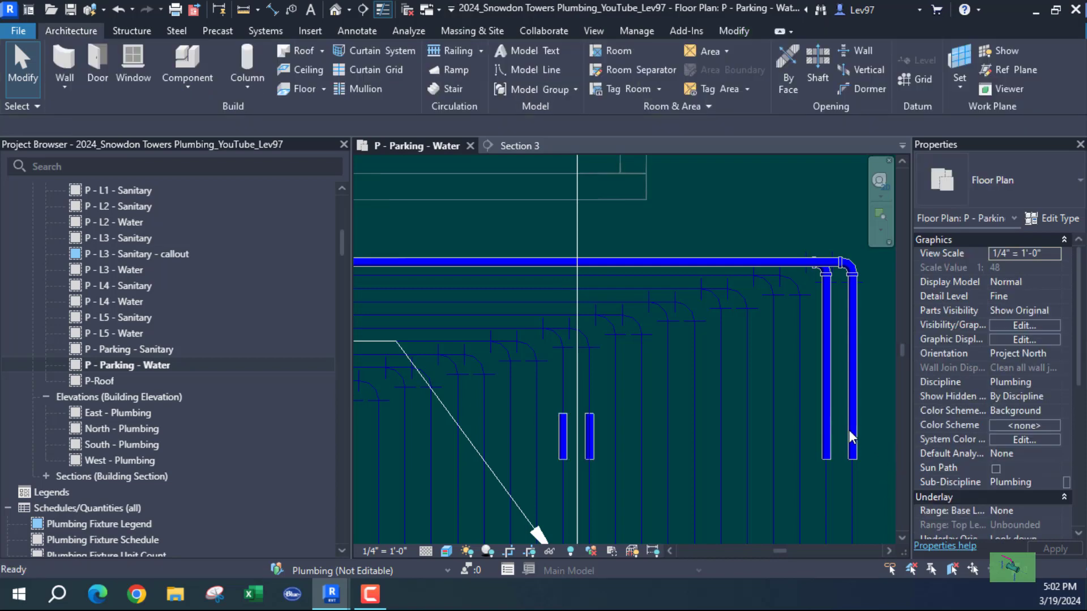
Move the Section 3 line to the right, just past the second short pipe, so that pipe falls within the section's depth.
{"action": "scroll", "coordinate": [554, 384], "scroll_direction": "up", "scroll_amount": 2}
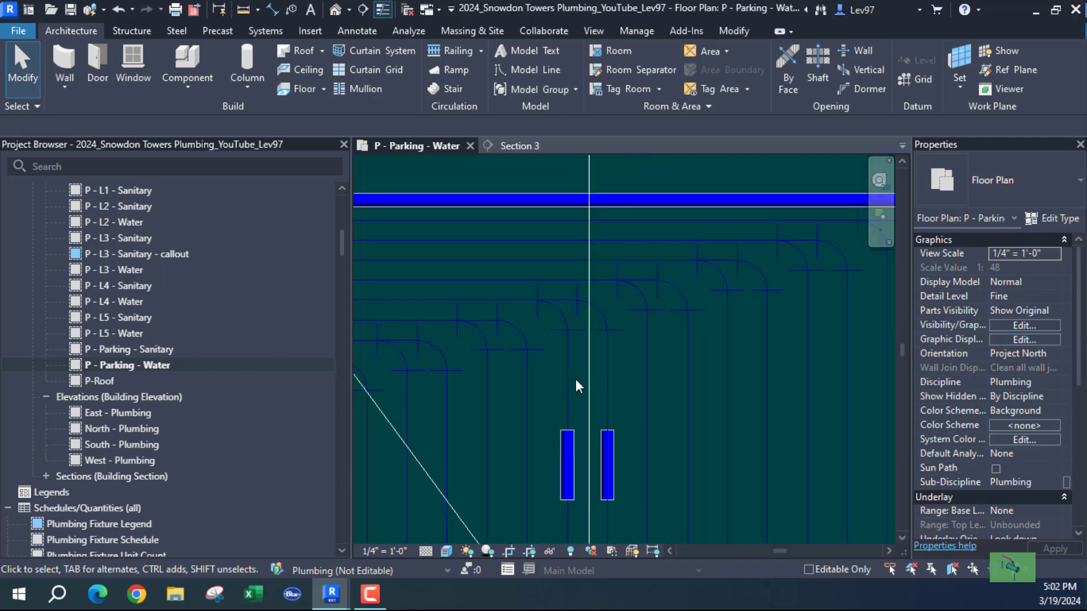
{"action": "left_click", "coordinate": [589, 386]}
{"action": "left_click_drag", "start_coordinate": [592, 386], "coordinate": [626, 397]}
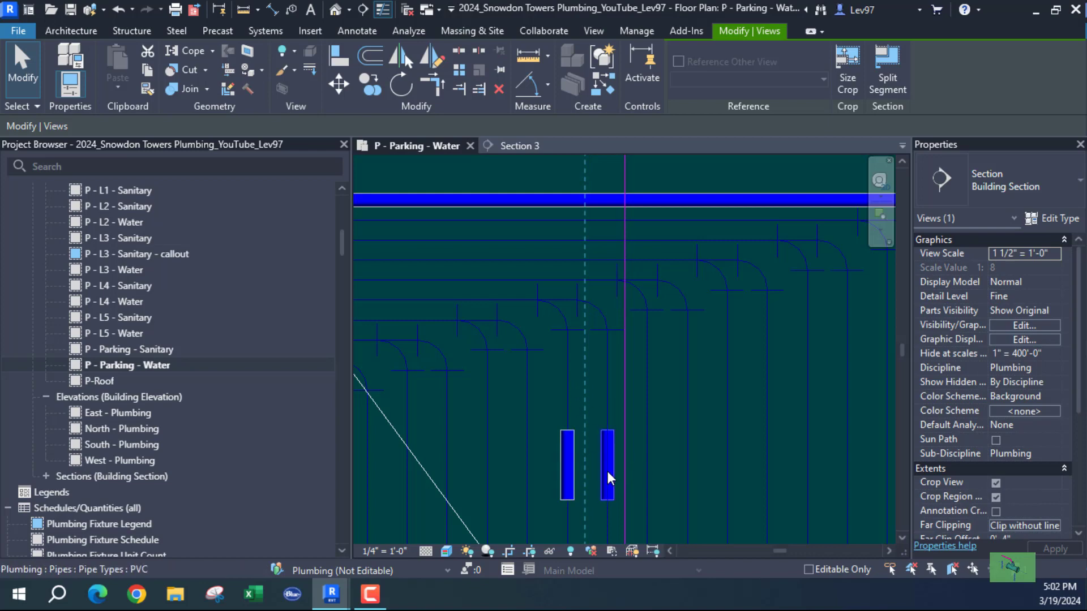
Extend the second short pipe by 1' 0" from its upper end toward the horizontal main, following the linked pipe.
{"action": "left_click", "coordinate": [608, 473]}
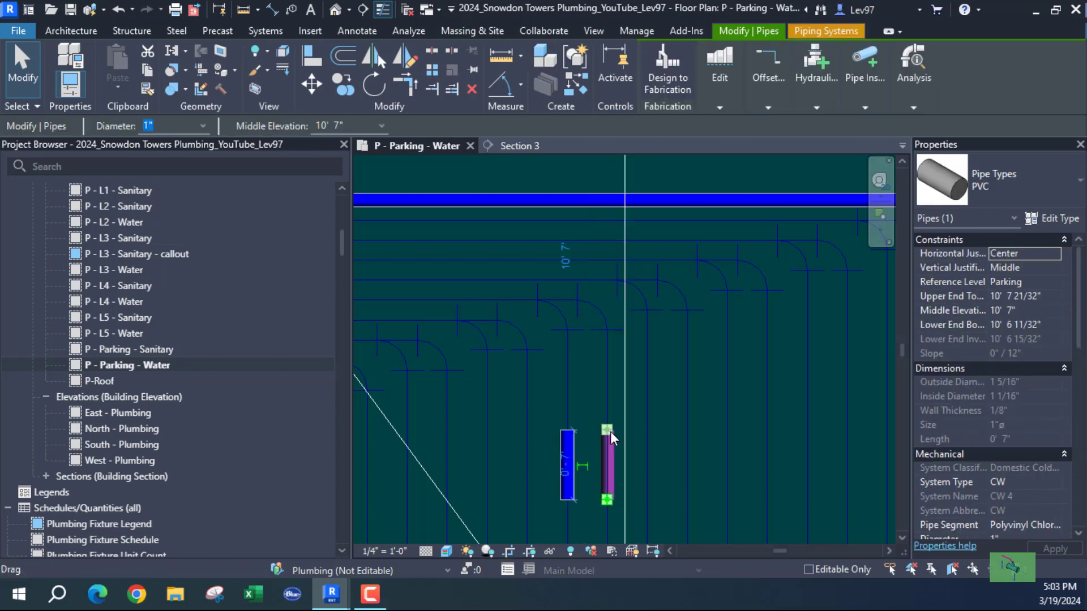
{"action": "right_click", "coordinate": [609, 430]}
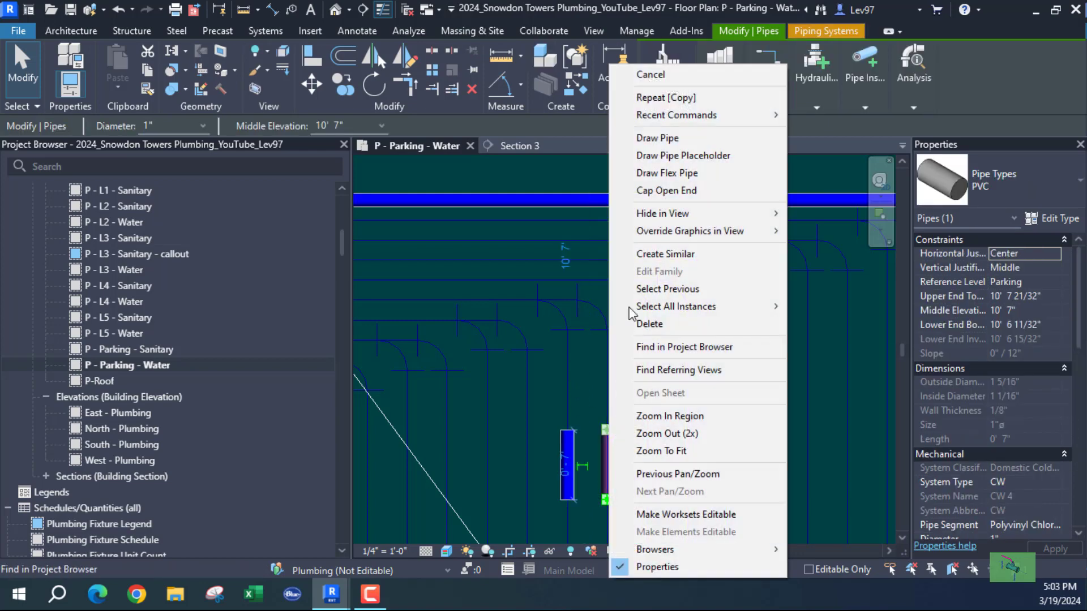
{"action": "left_click", "coordinate": [657, 138]}
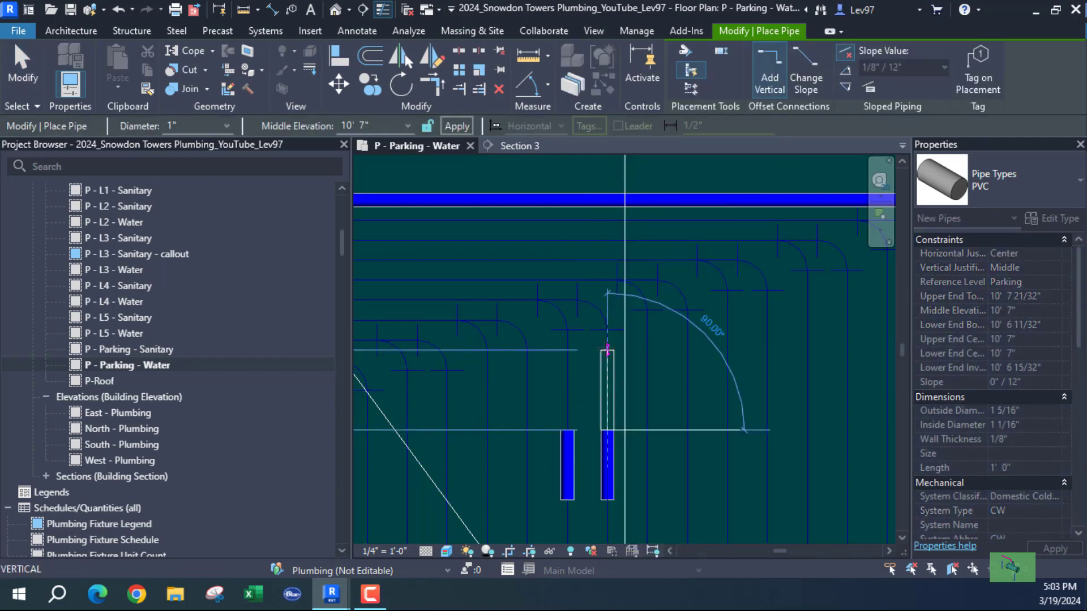
{"action": "left_click", "coordinate": [607, 350]}
{"action": "key", "text": "Escape"}
{"action": "key", "text": "Escape"}
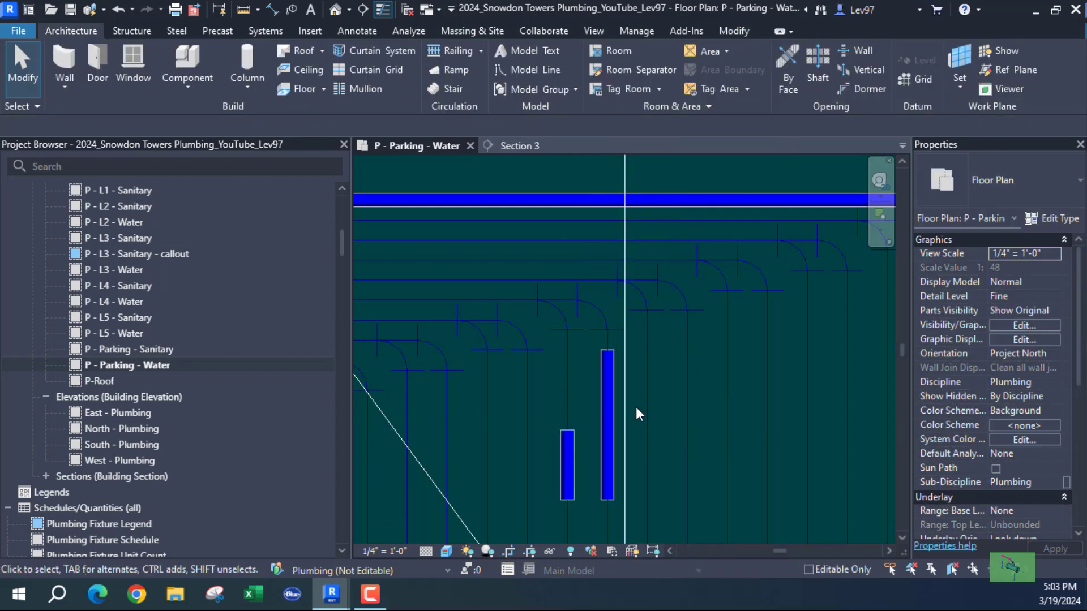
Check the second short pipe against the linked piping in Section 3 and return to the P - Parking - Water plan.
{"action": "left_click", "coordinate": [605, 402]}
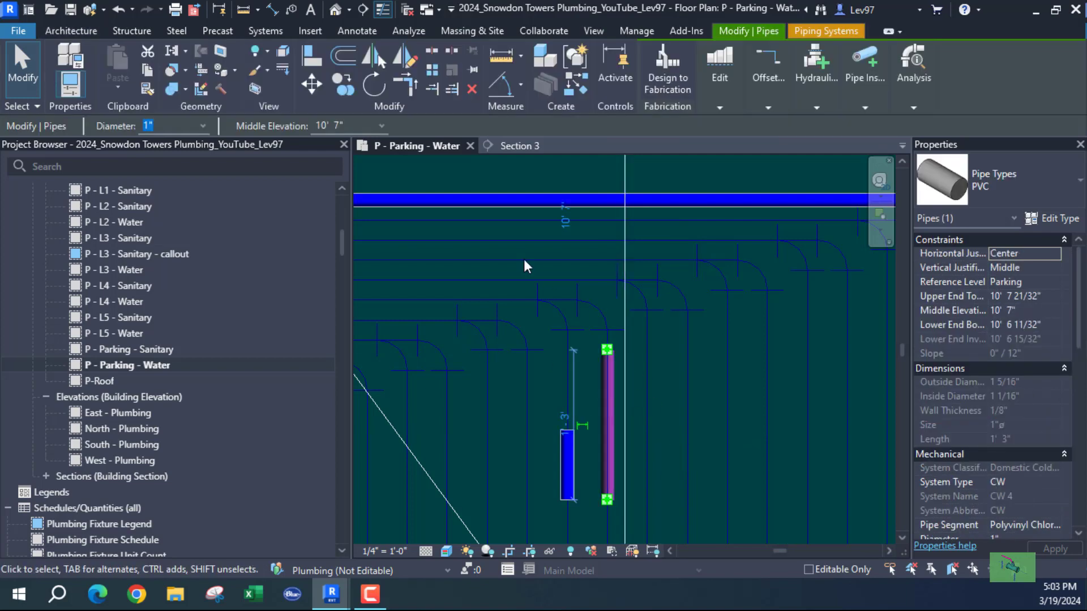
{"action": "left_click", "coordinate": [521, 142]}
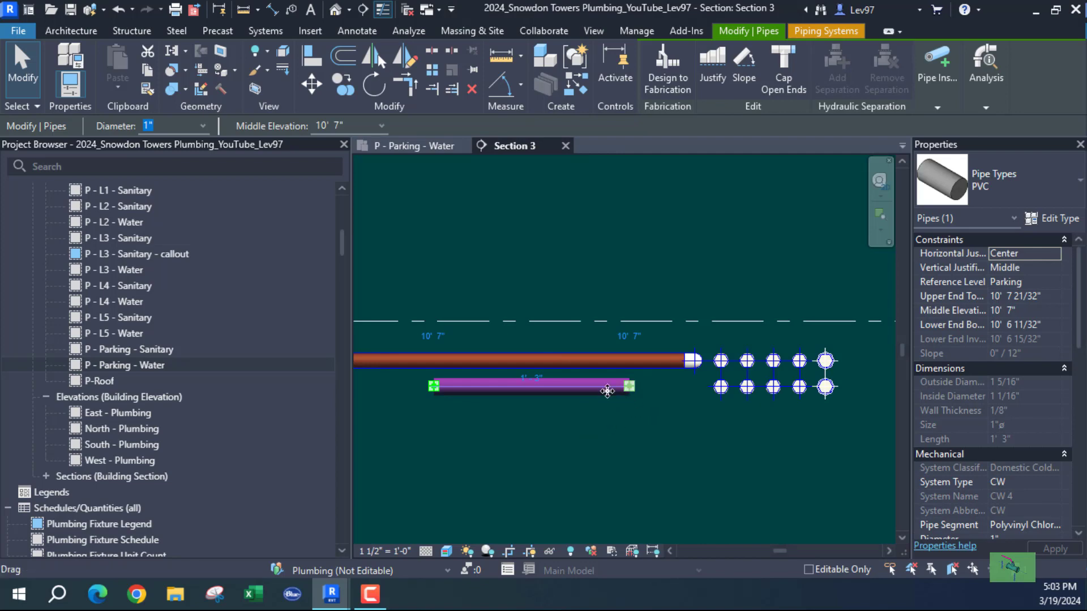
{"action": "left_click", "coordinate": [418, 146]}
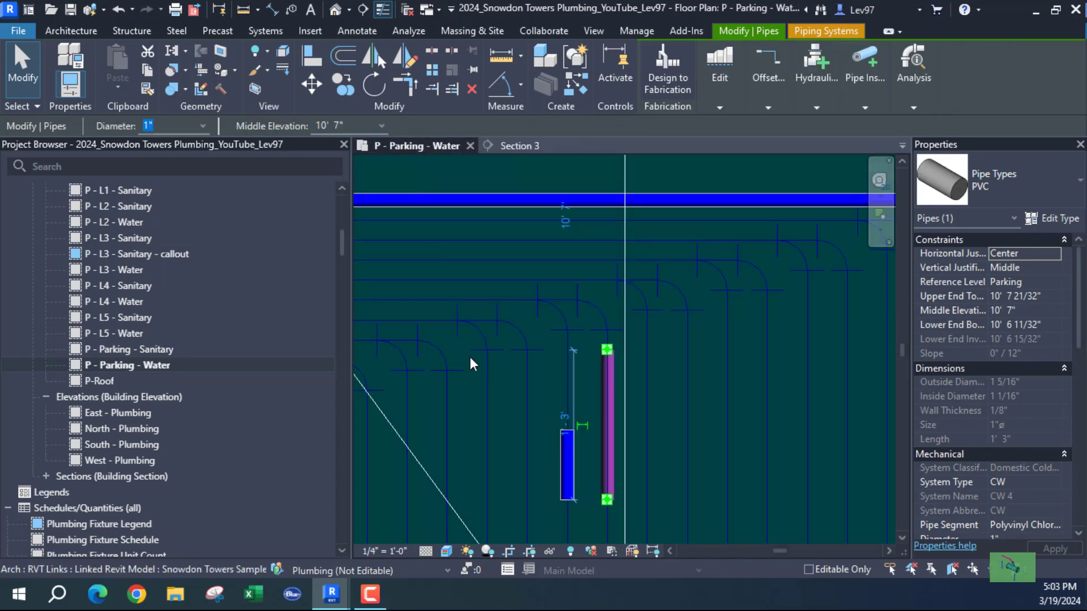
Move the Section 3 line between the two short pipes and check the first short pipe against the linked piping in Section 3.
{"action": "left_click", "coordinate": [626, 249]}
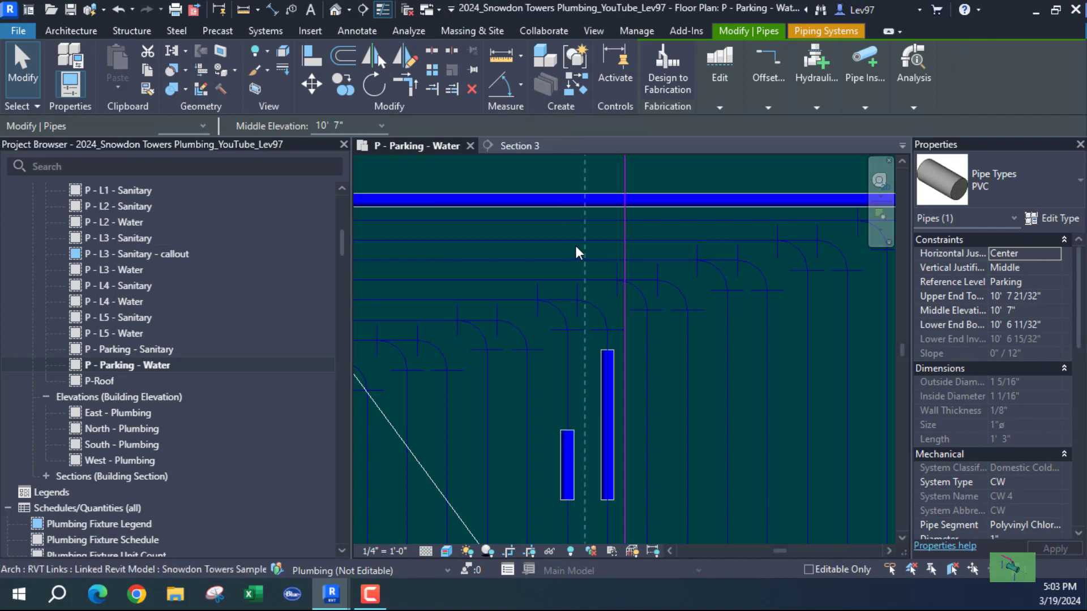
{"action": "left_click_drag", "start_coordinate": [626, 252], "coordinate": [585, 267]}
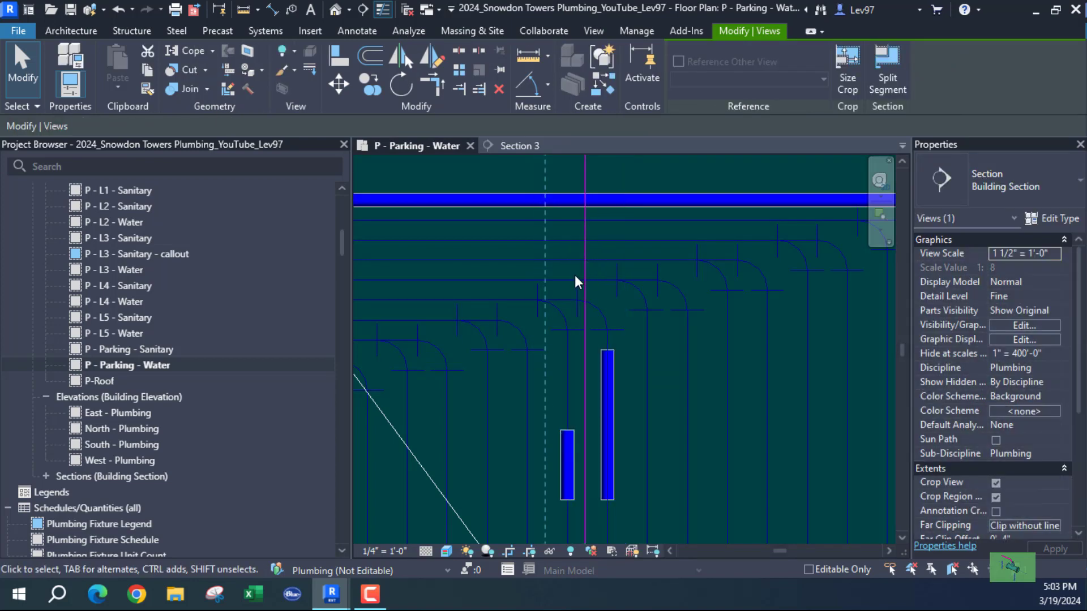
{"action": "left_click", "coordinate": [475, 511]}
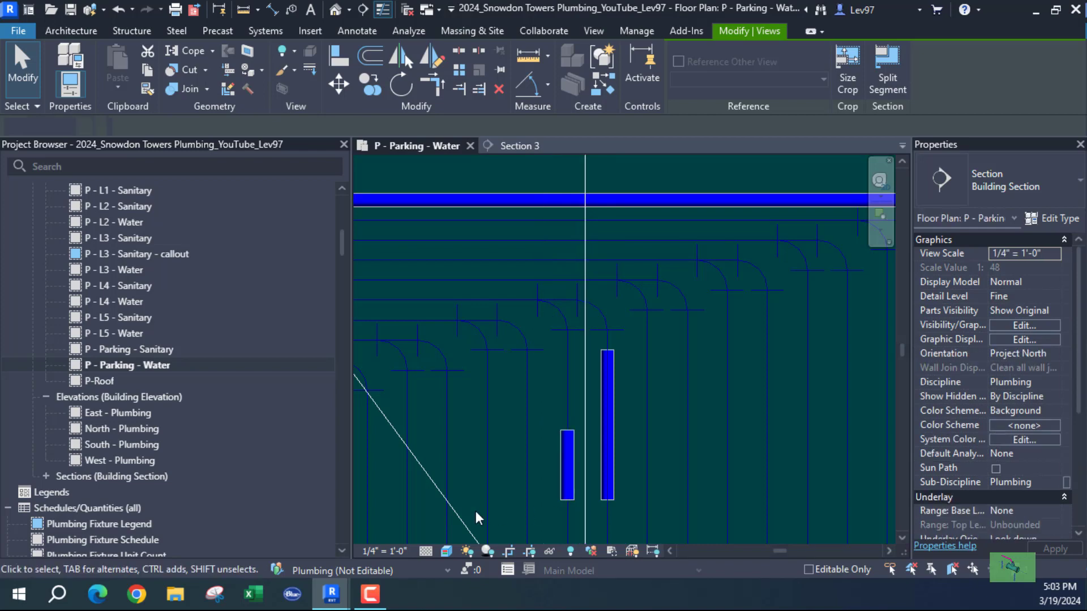
{"action": "left_click", "coordinate": [566, 467]}
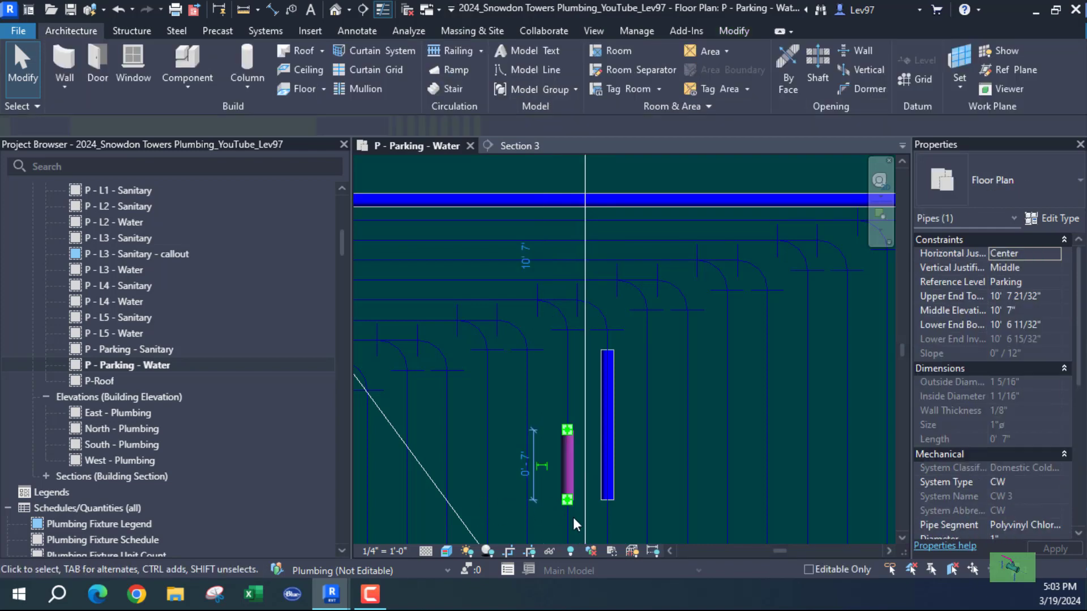
{"action": "left_click", "coordinate": [519, 145]}
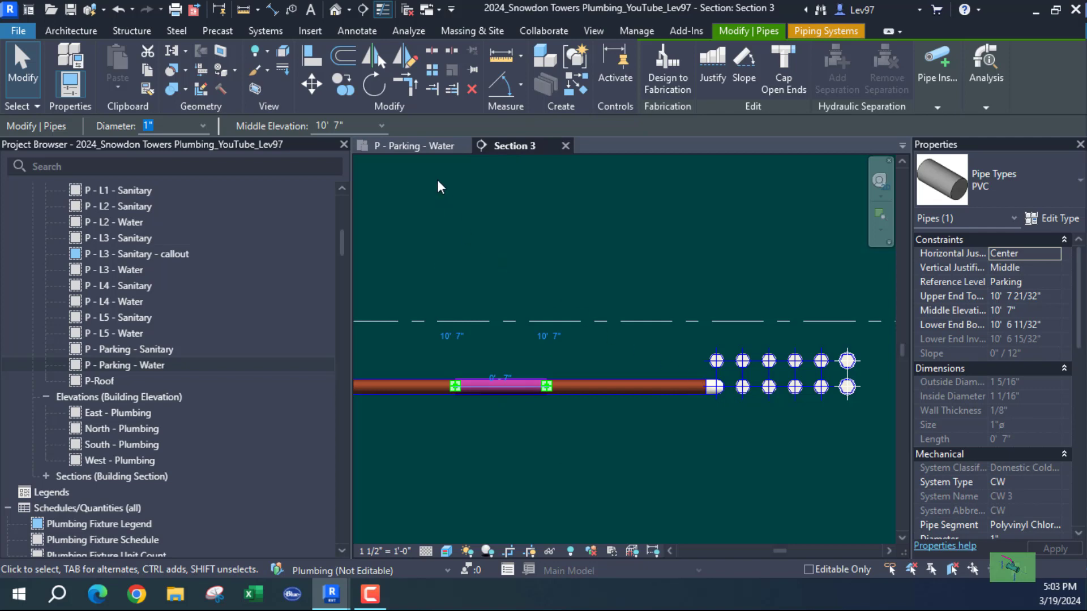
{"action": "left_click", "coordinate": [426, 144]}
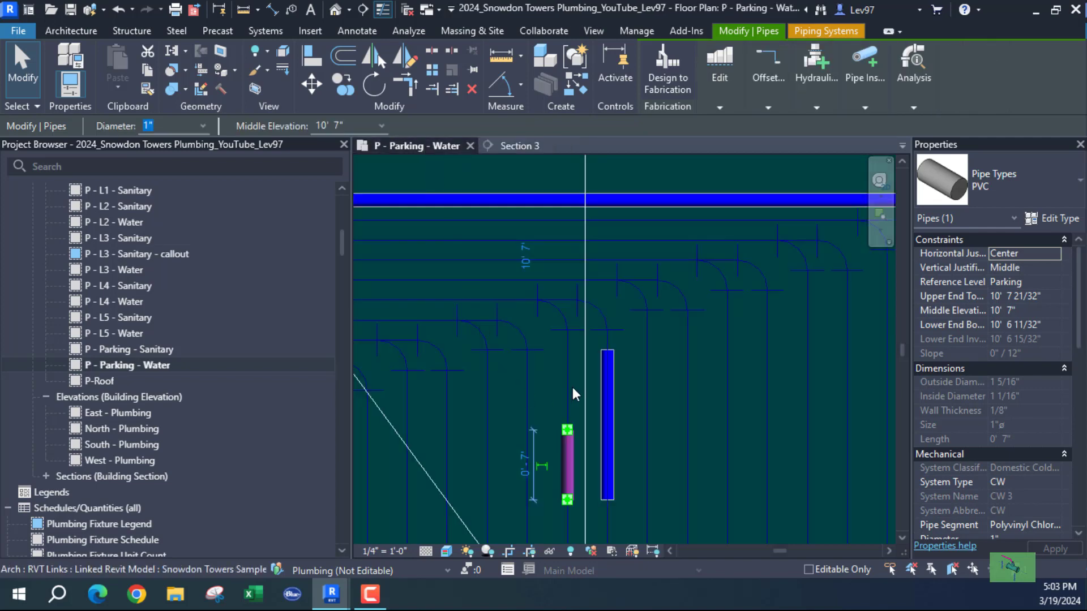
Move the Section 3 line back past the second short pipe and set its far clip offset to 0' 8".
{"action": "left_click", "coordinate": [606, 397]}
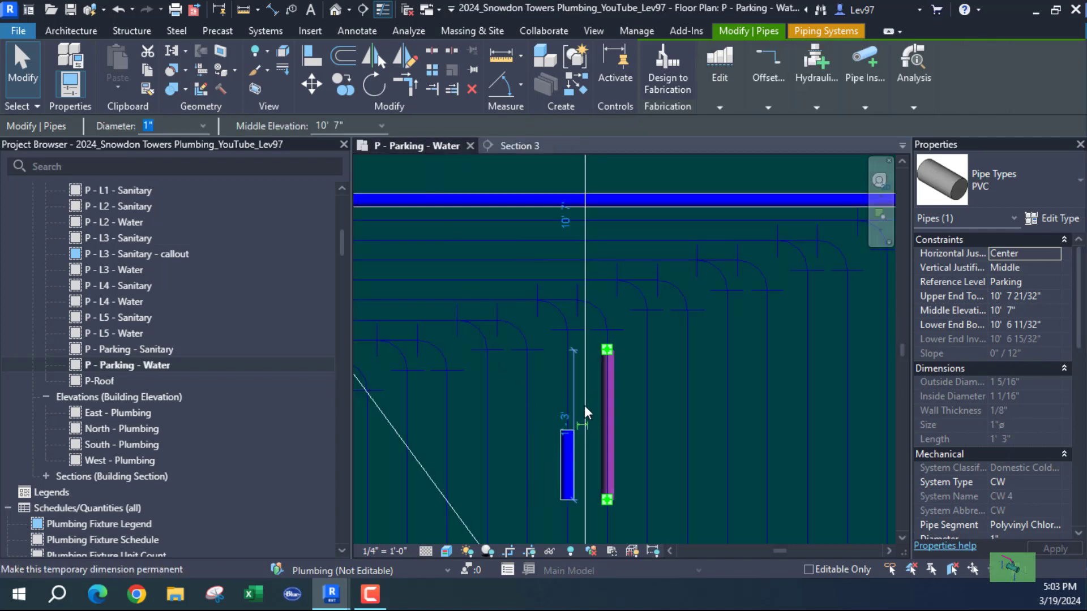
{"action": "left_click_drag", "start_coordinate": [585, 378], "coordinate": [628, 387]}
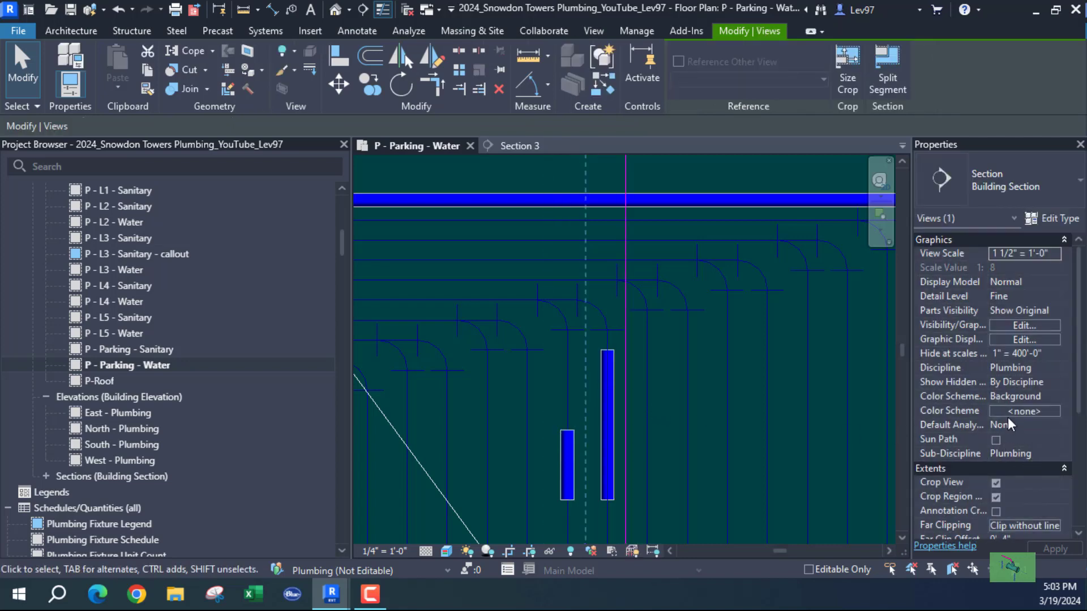
{"action": "scroll", "coordinate": [1008, 425], "scroll_direction": "down", "scroll_amount": 3}
{"action": "scroll", "coordinate": [1005, 433], "scroll_direction": "down", "scroll_amount": 2}
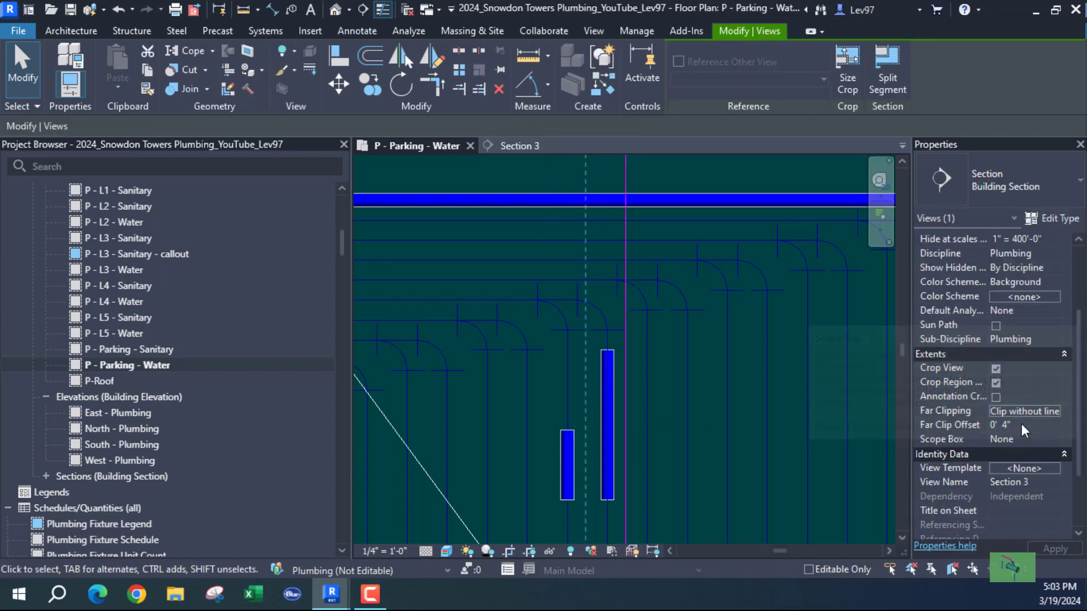
{"action": "left_click", "coordinate": [1022, 426]}
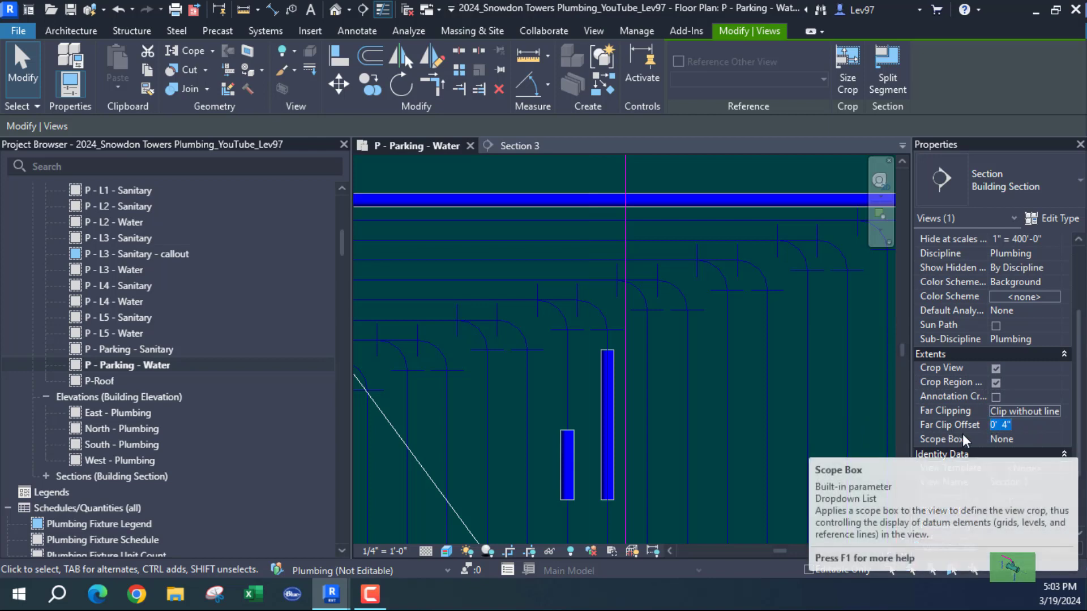
{"action": "type", "text": "0 8"}
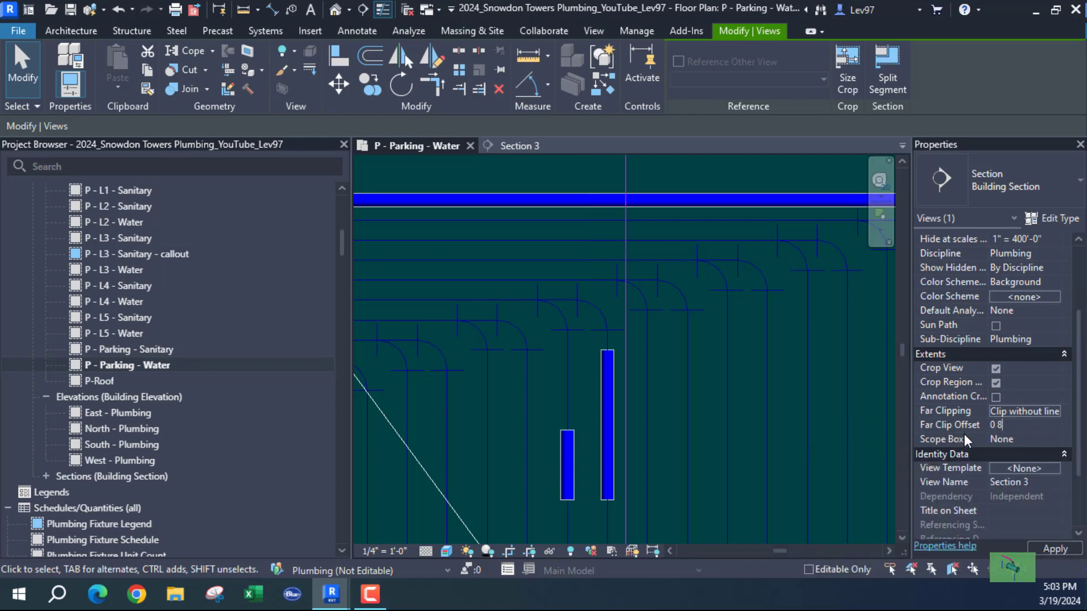
{"action": "key", "text": "Return"}
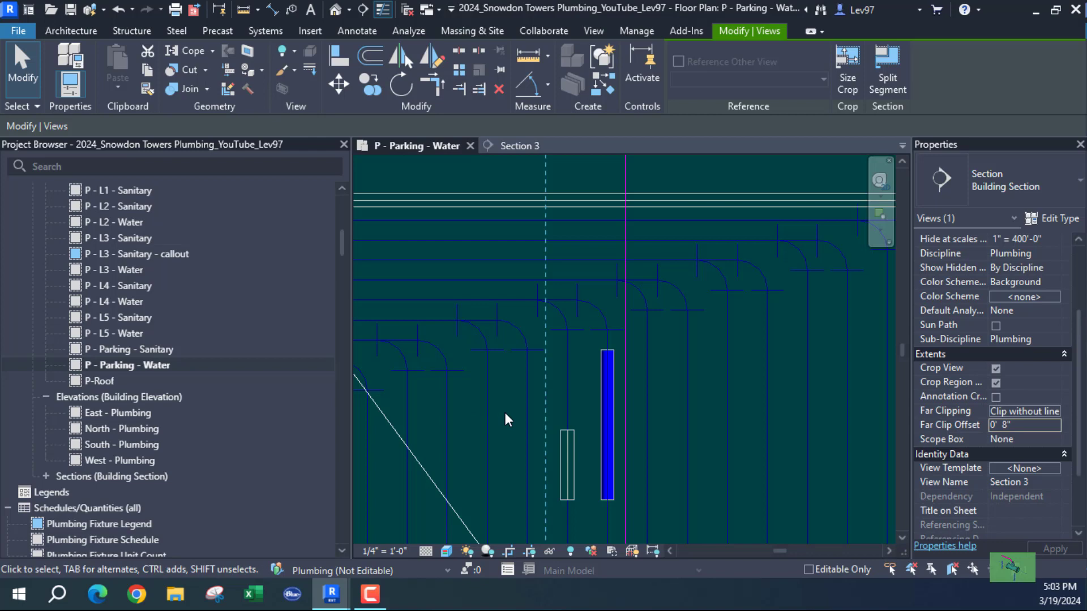
{"action": "left_click", "coordinate": [508, 409]}
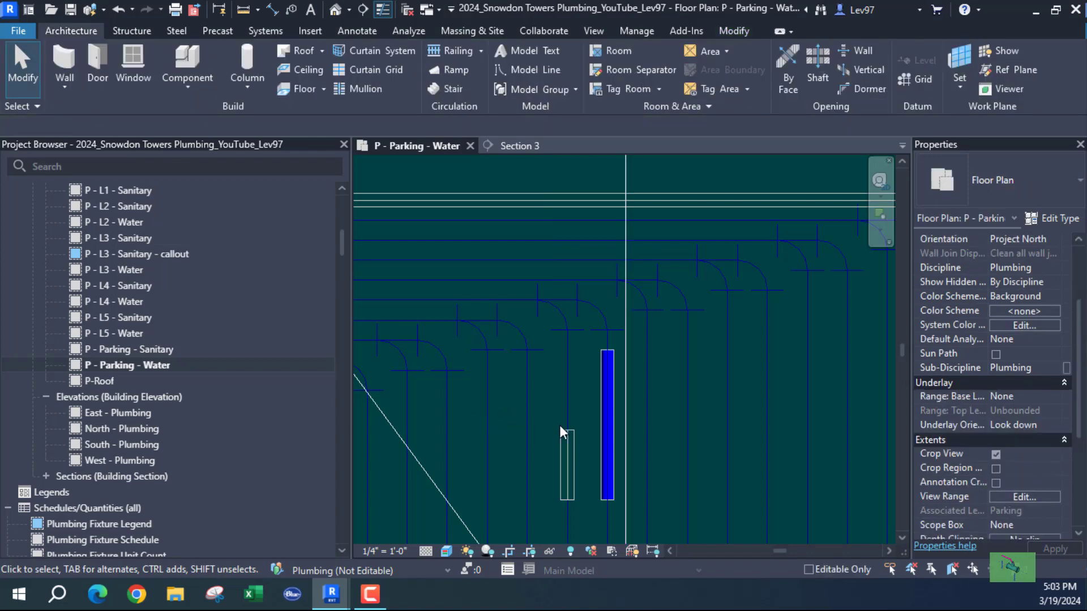
Select both short pipes in plan and compare their positions with the linked pipes in Section 3.
{"action": "left_click", "coordinate": [563, 461]}
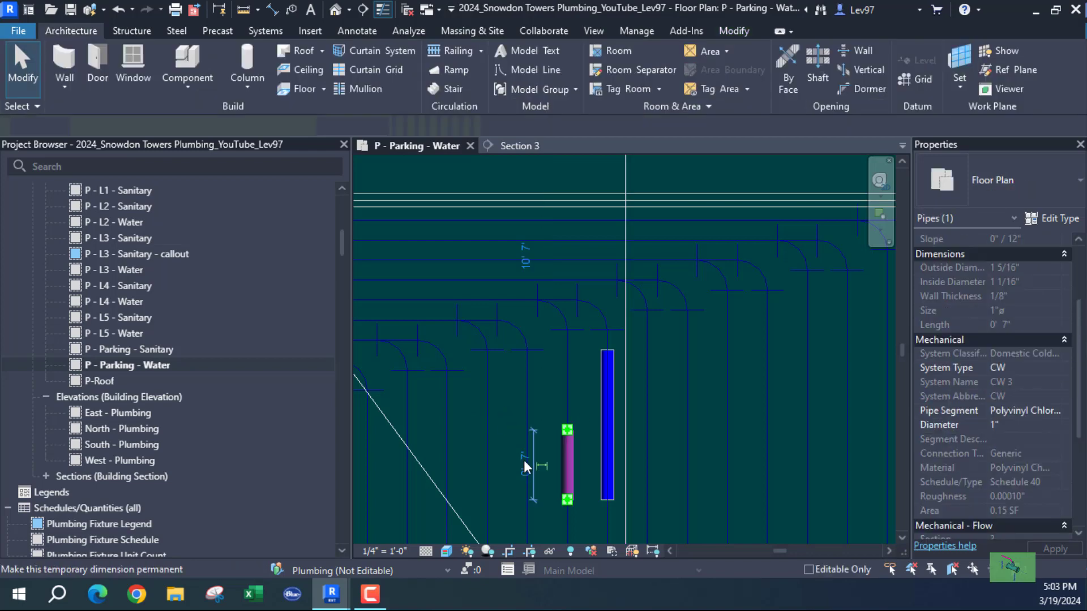
{"action": "left_click", "coordinate": [606, 405], "text": "ctrl"}
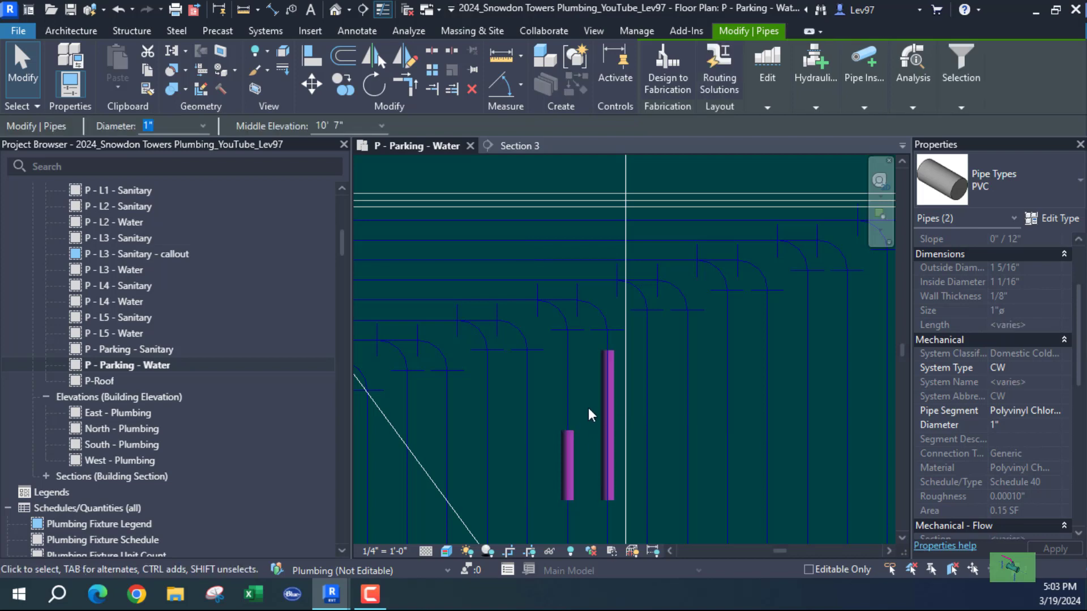
{"action": "left_click", "coordinate": [524, 146]}
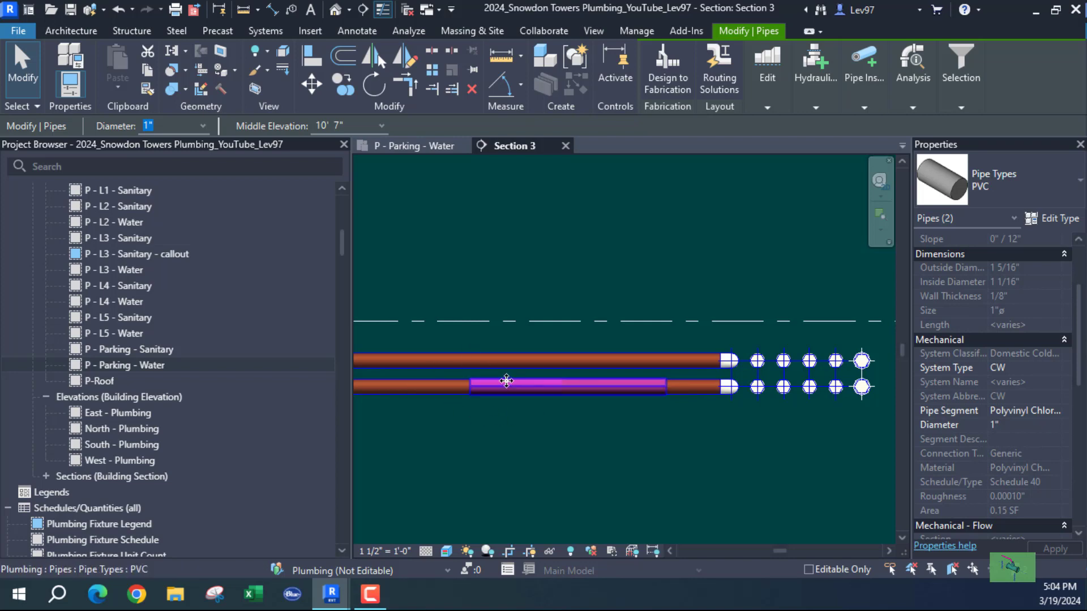
{"action": "left_click", "coordinate": [427, 142]}
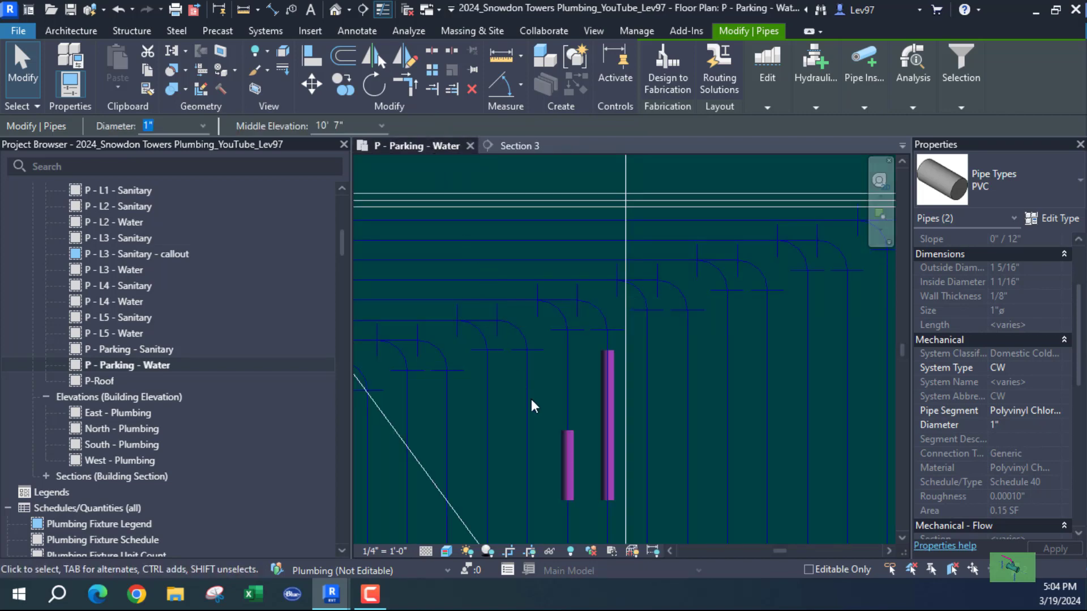
Draw a 1" pipe about 1' long horizontally to the left from the upper end of the first short pipe.
{"action": "left_click", "coordinate": [548, 452]}
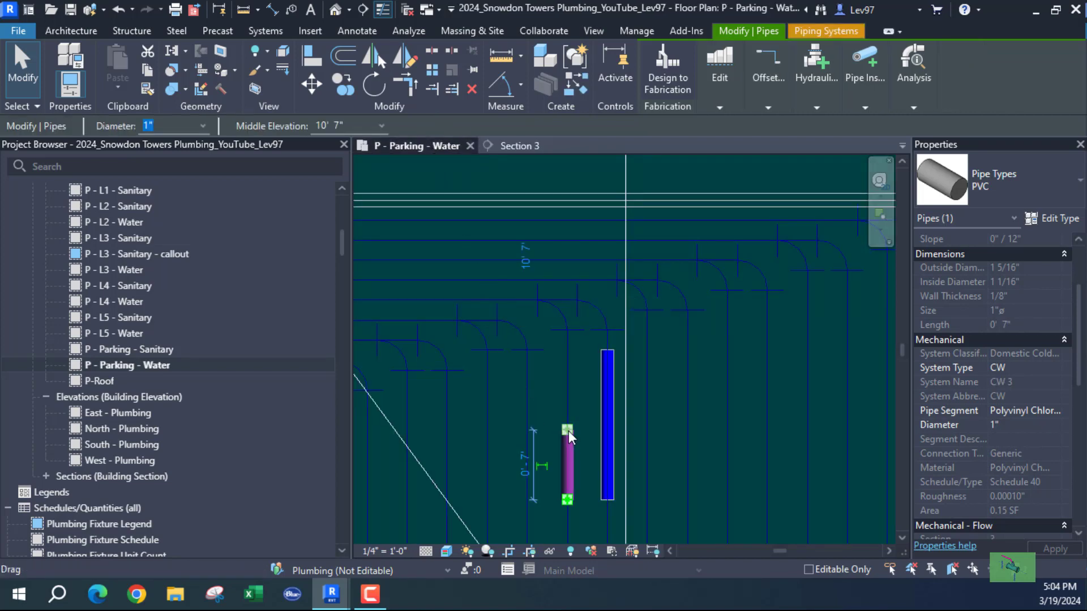
{"action": "right_click", "coordinate": [569, 430]}
{"action": "left_click", "coordinate": [633, 139]}
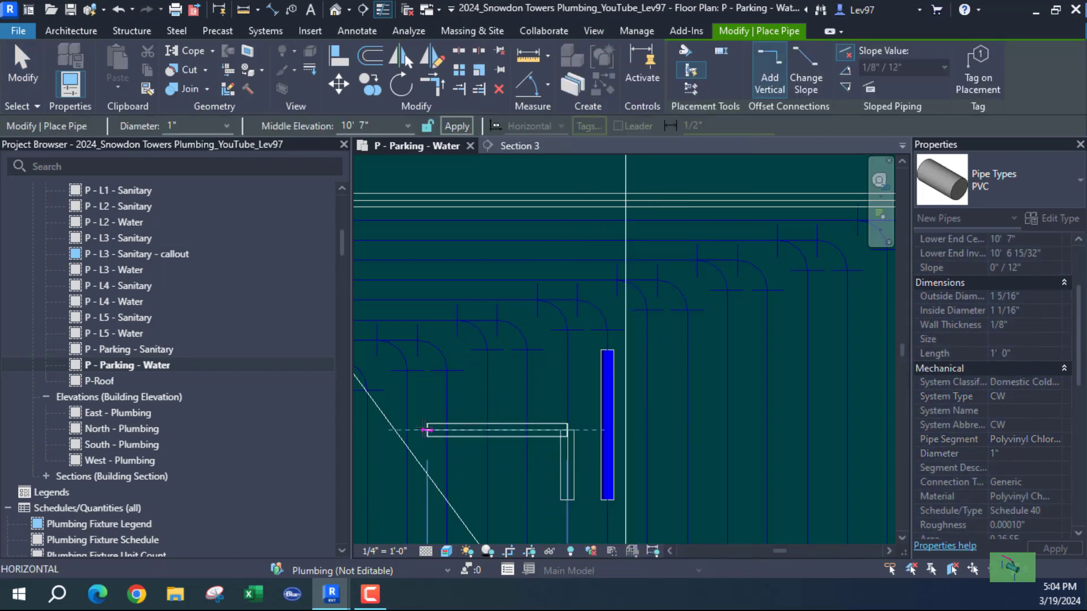
{"action": "left_click", "coordinate": [426, 430]}
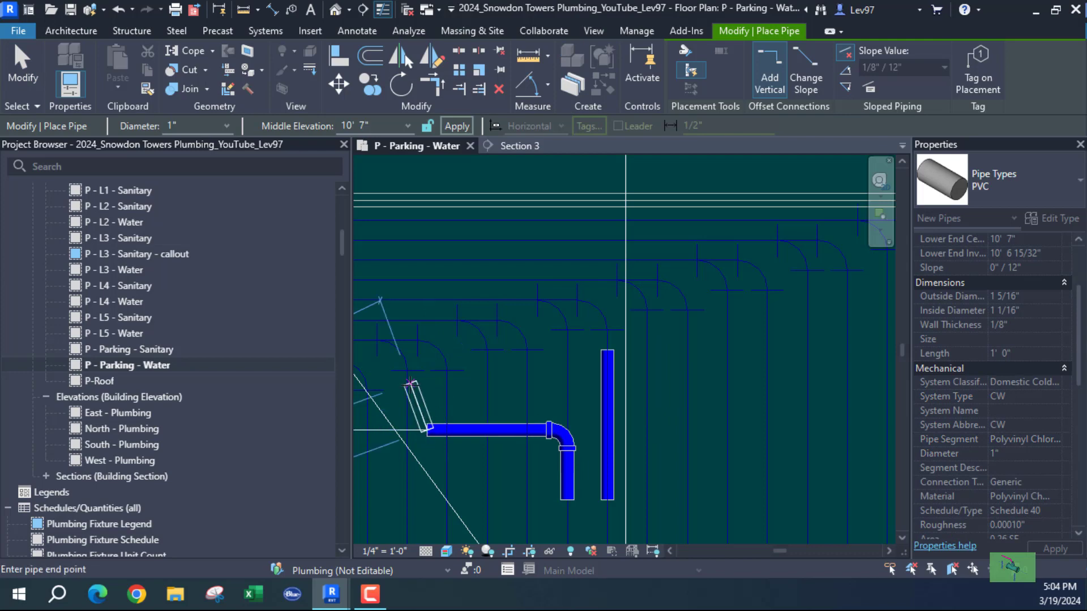
{"action": "key", "text": "Escape"}
{"action": "key", "text": "Escape"}
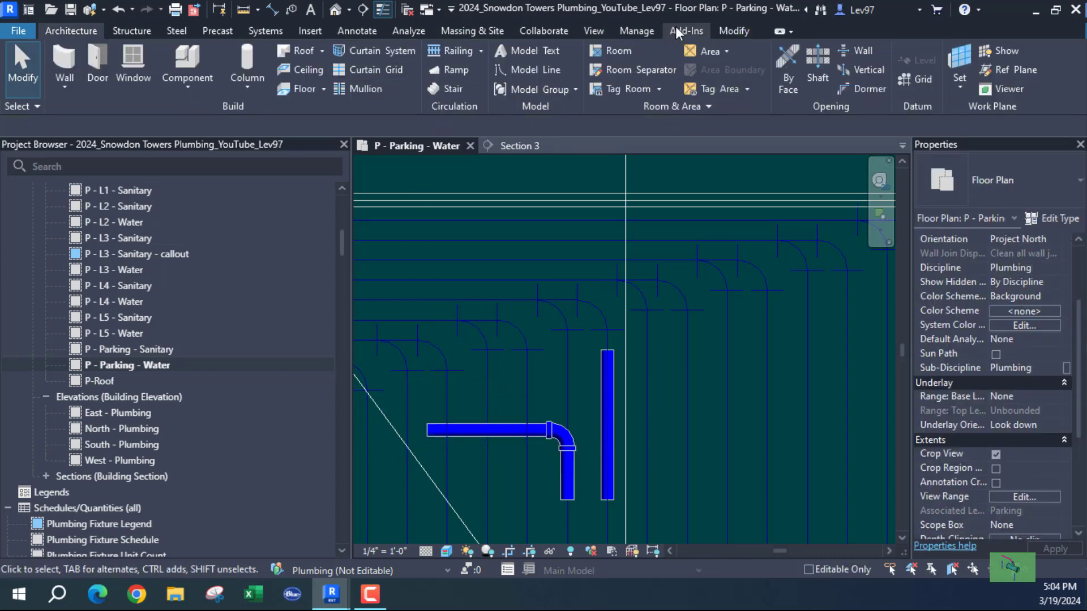
Align the new horizontal pipe with the centerline of the linked horizontal pipe that belongs to the same bend.
{"action": "left_click", "coordinate": [730, 30]}
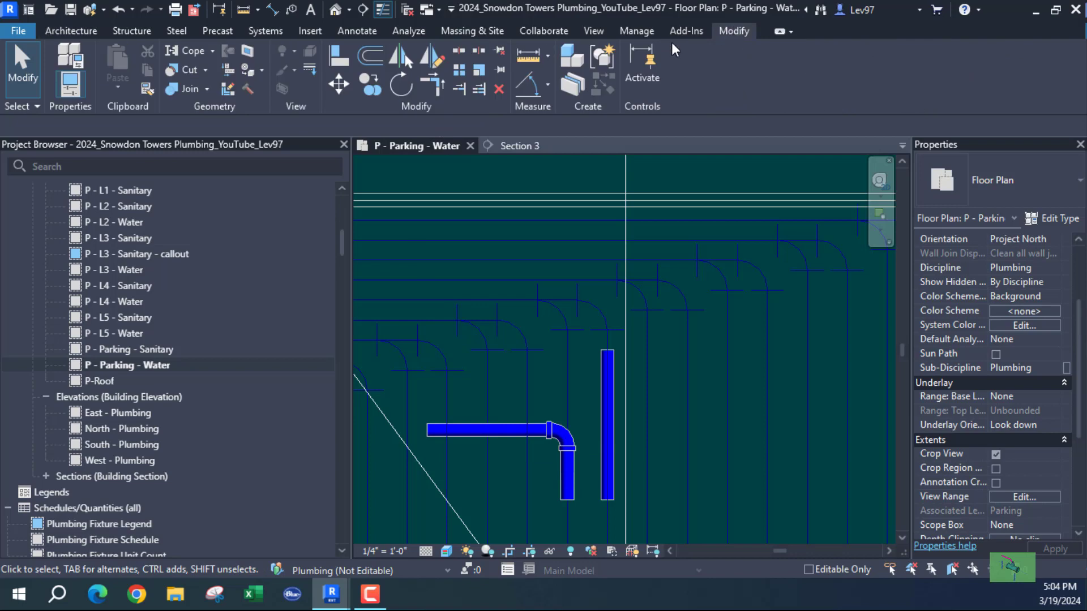
{"action": "left_click", "coordinate": [335, 57]}
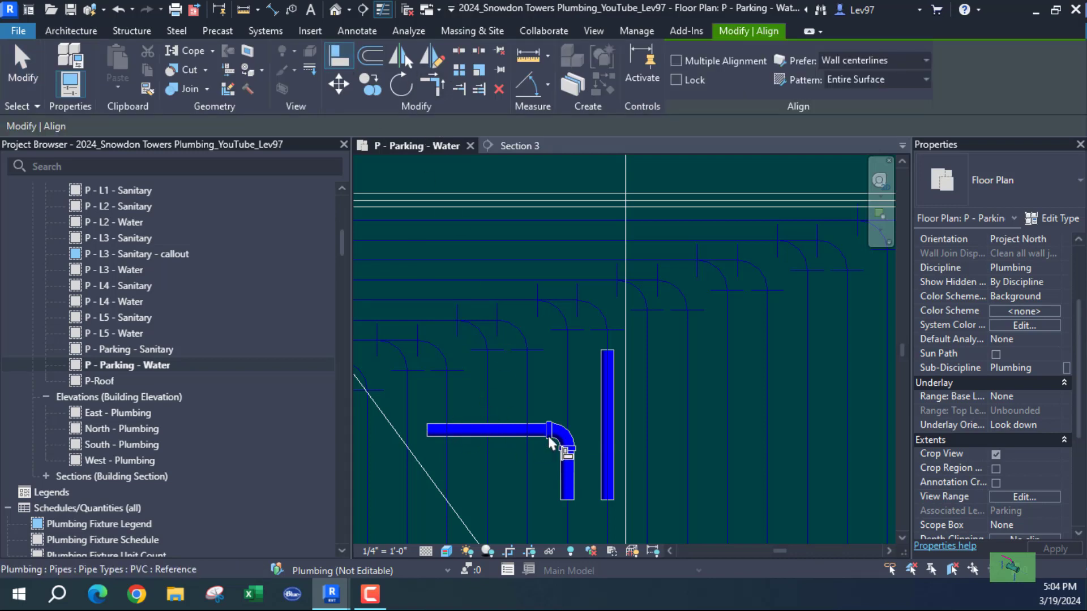
{"action": "left_click", "coordinate": [426, 299]}
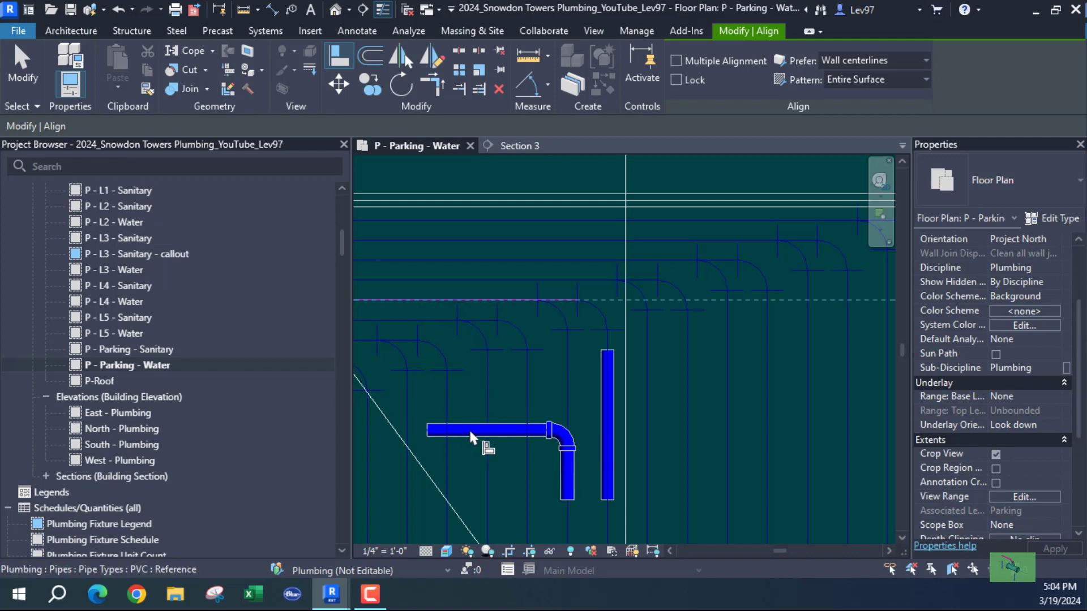
{"action": "key", "text": "Escape"}
{"action": "key", "text": "Escape"}
{"action": "left_click_drag", "start_coordinate": [468, 435], "coordinate": [454, 299]}
{"action": "left_click", "coordinate": [513, 416]}
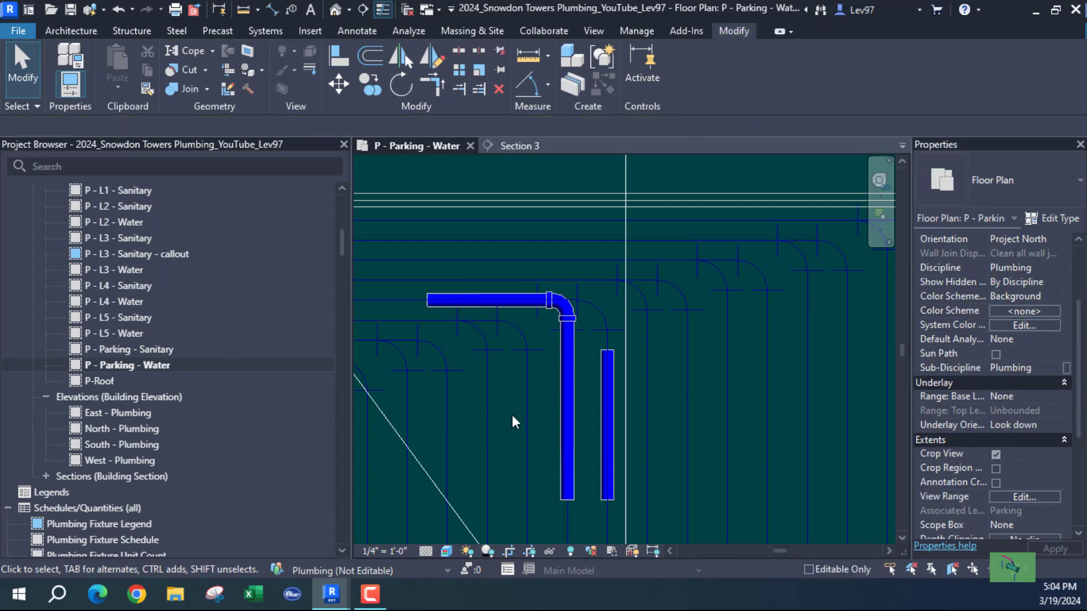
Move the Section 3 line to the left so it cuts the new horizontal pipe, and check that pipe in Section 3.
{"action": "left_click", "coordinate": [626, 346]}
{"action": "left_click_drag", "start_coordinate": [626, 366], "coordinate": [535, 350]}
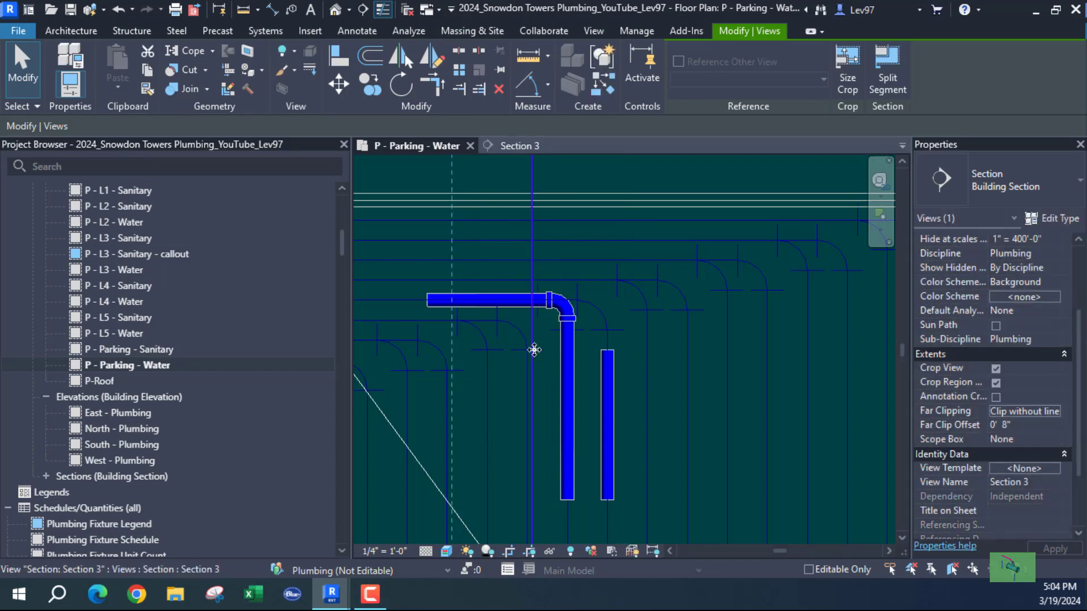
{"action": "left_click", "coordinate": [553, 386]}
{"action": "left_click", "coordinate": [609, 379]}
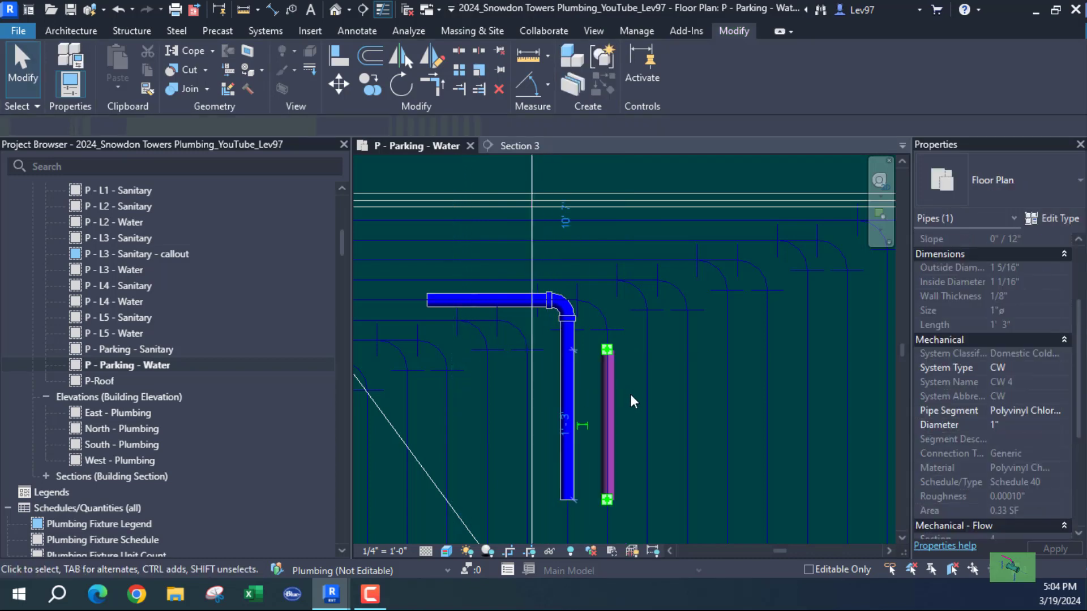
{"action": "left_click", "coordinate": [488, 299]}
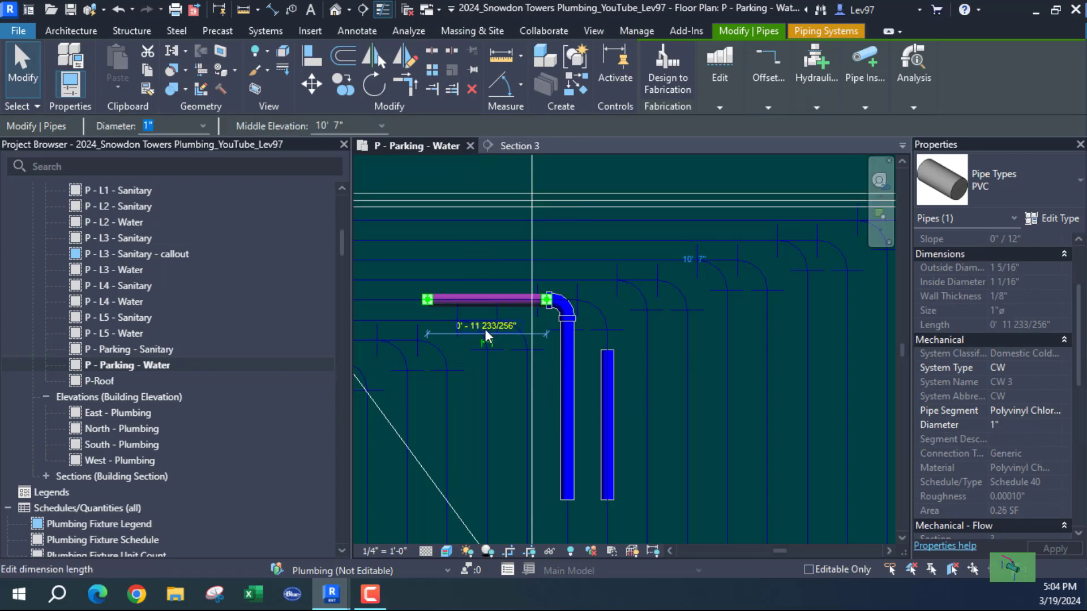
{"action": "left_click", "coordinate": [519, 144]}
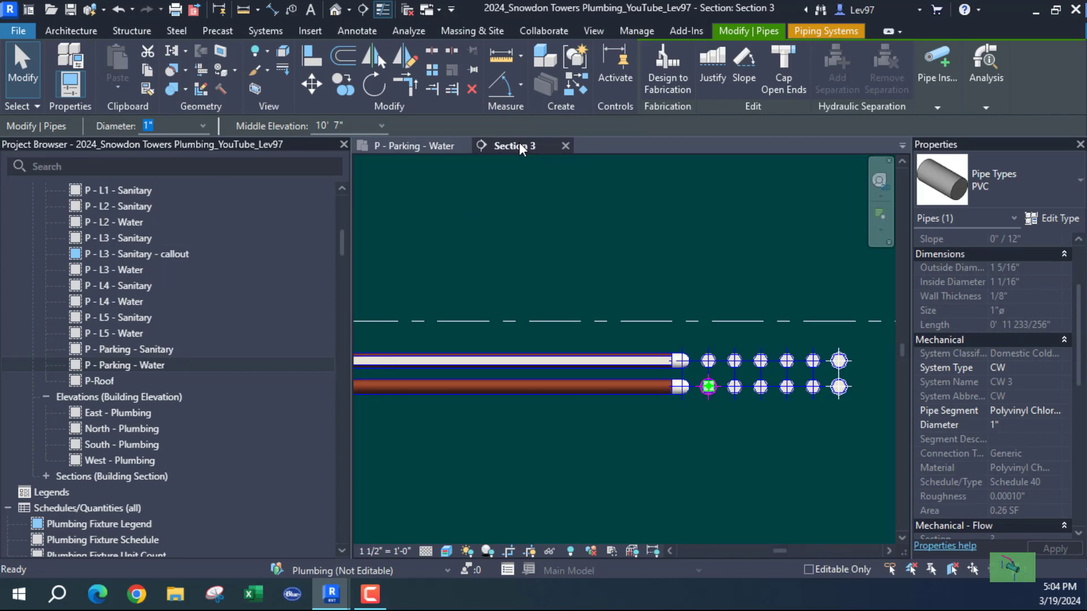
{"action": "left_click", "coordinate": [418, 144]}
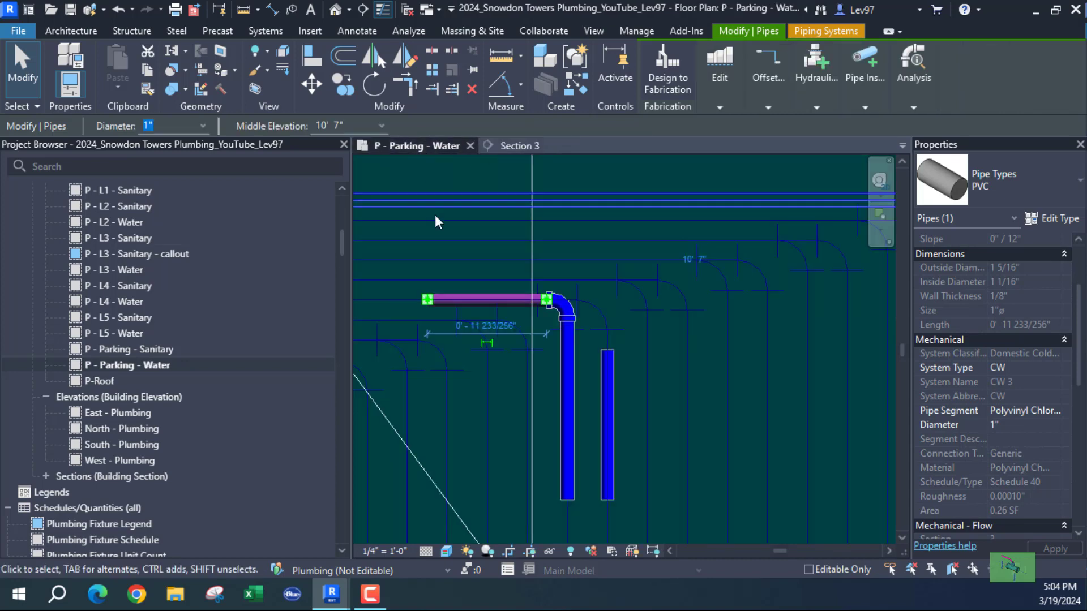
Extend the second short 1" pipe upward in plan past the first bend and turn it left with a horizontal run about 2' long.
{"action": "left_click", "coordinate": [609, 396]}
{"action": "right_click", "coordinate": [609, 349]}
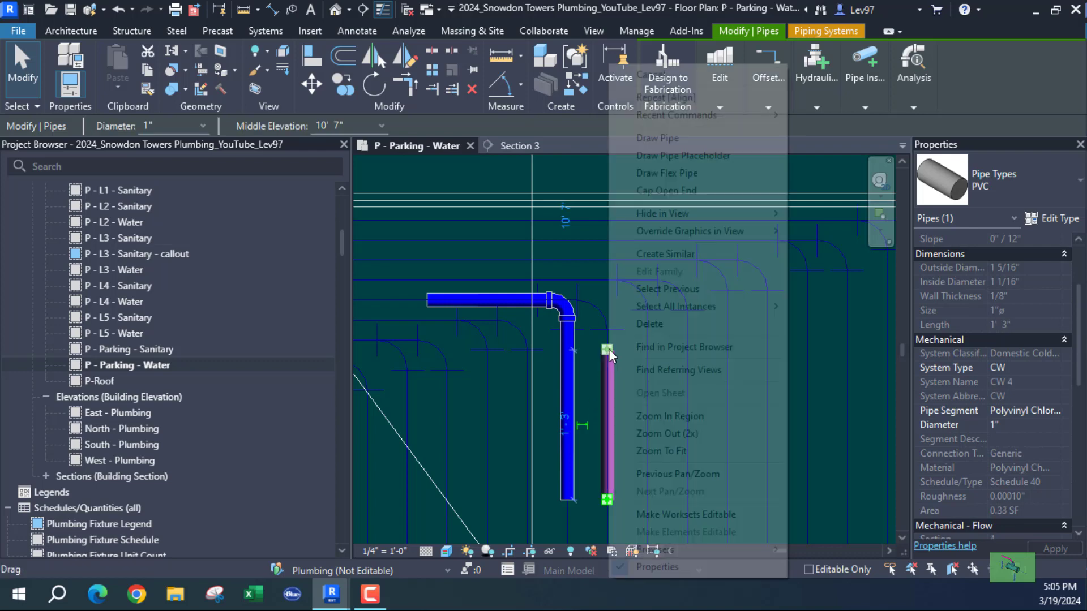
{"action": "left_click", "coordinate": [664, 138]}
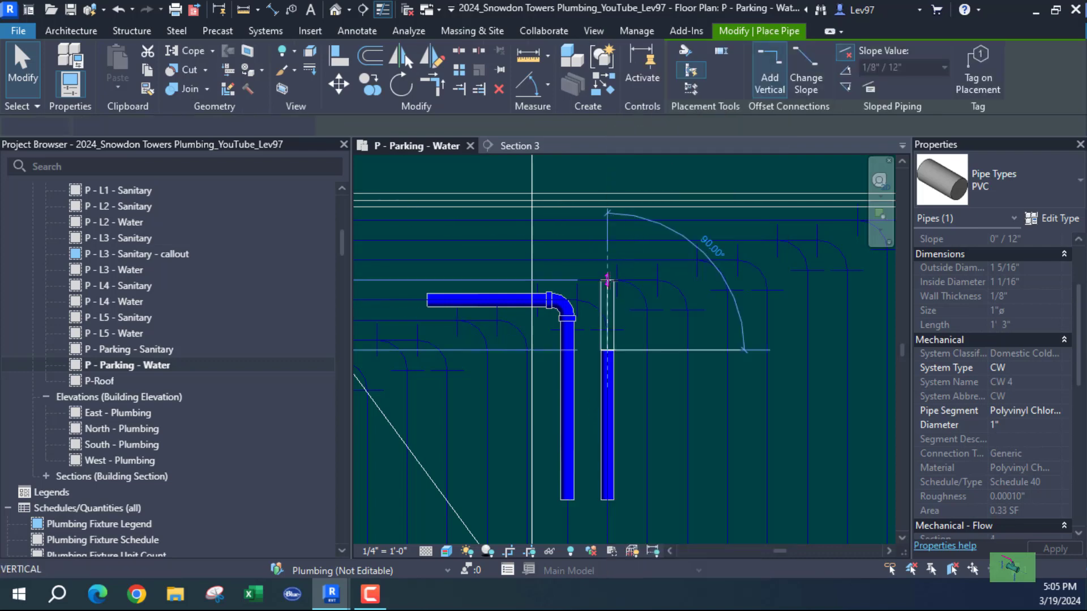
{"action": "left_click", "coordinate": [607, 252]}
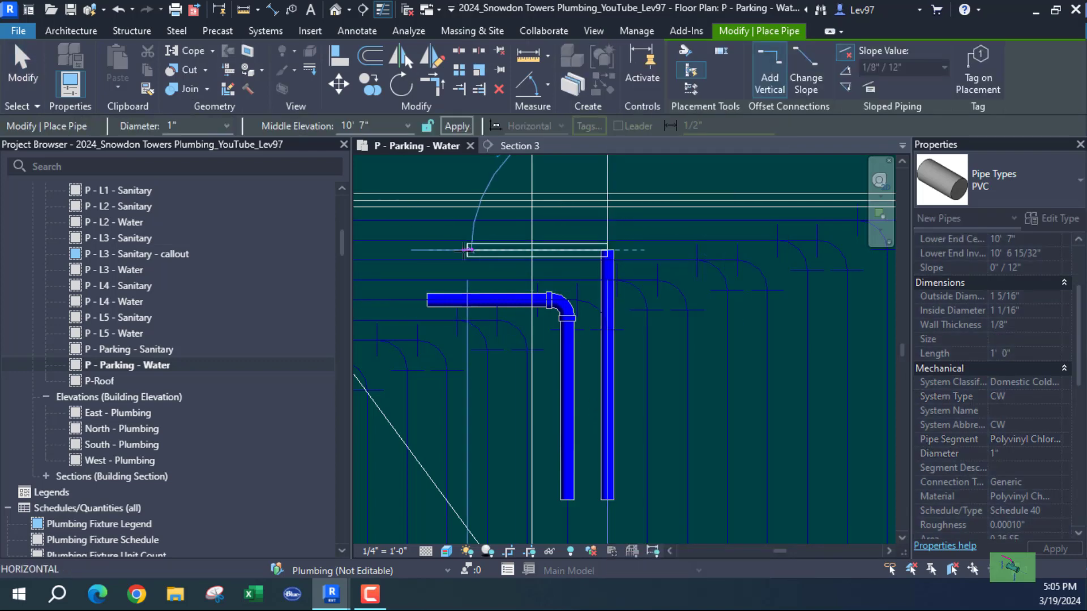
{"action": "middle_click_drag", "start_coordinate": [376, 250], "coordinate": [577, 255]}
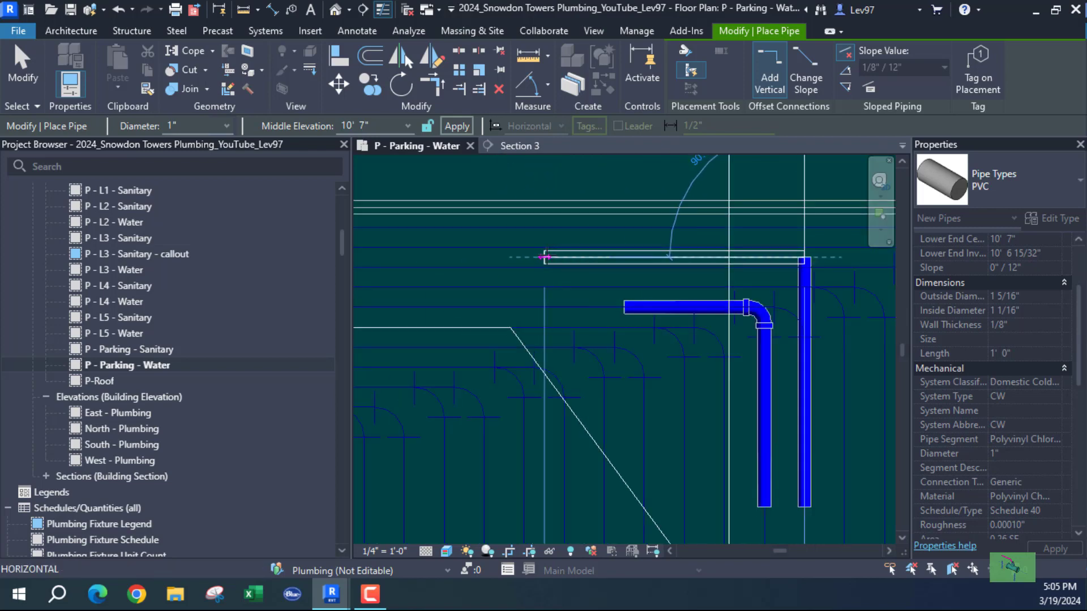
{"action": "left_click", "coordinate": [545, 258]}
{"action": "key", "text": "Escape"}
{"action": "key", "text": "Escape"}
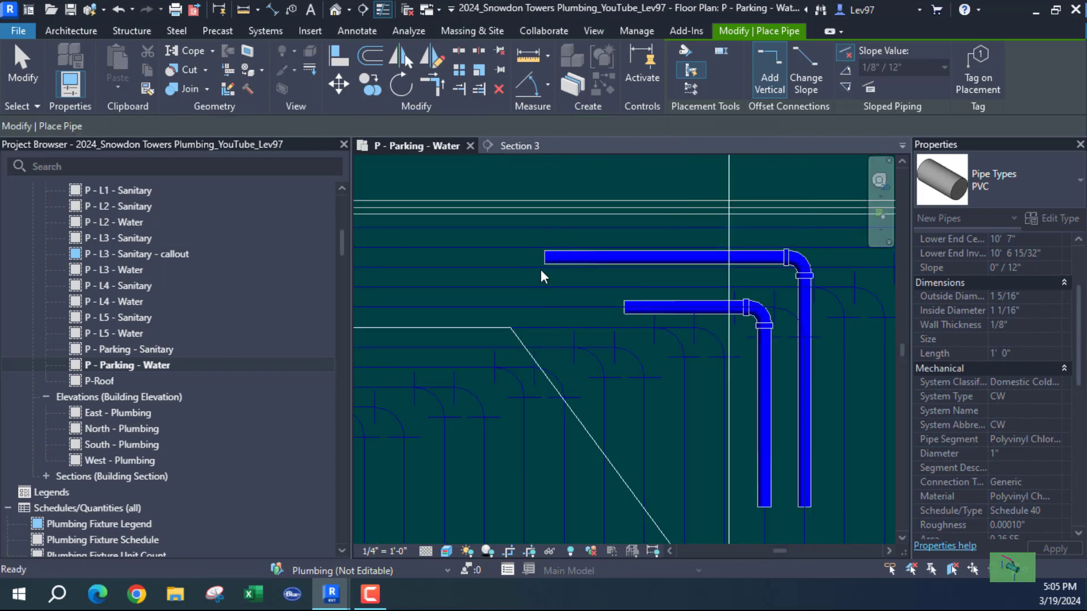
Try moving the longer horizontal pipe down onto the line of the shorter one, and undo the move.
{"action": "left_click", "coordinate": [572, 259]}
{"action": "left_click_drag", "start_coordinate": [576, 258], "coordinate": [569, 307]}
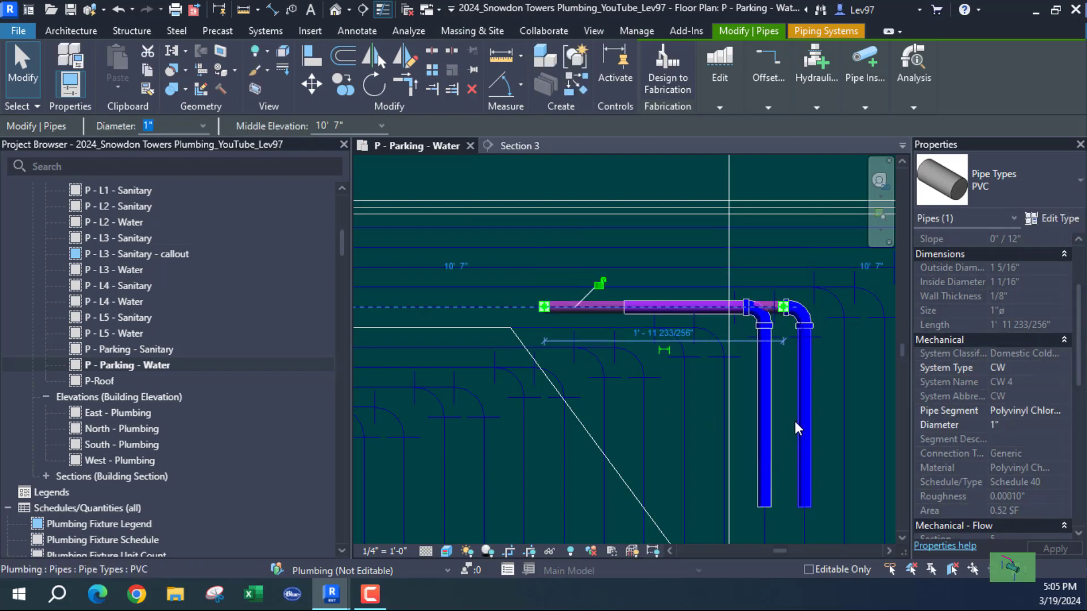
{"action": "left_click", "coordinate": [871, 436]}
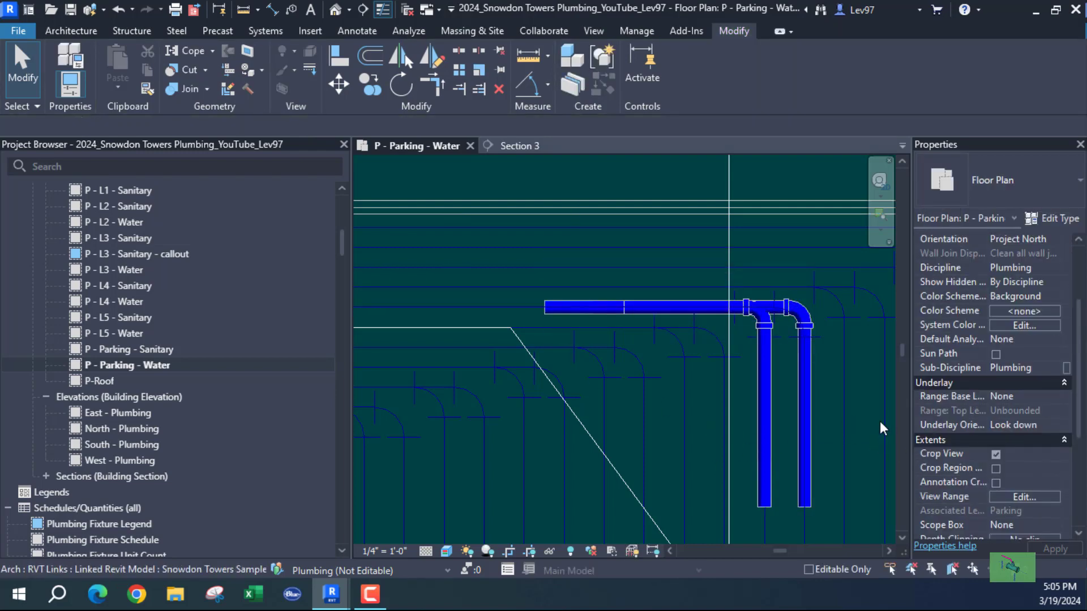
{"action": "scroll", "coordinate": [775, 354], "scroll_direction": "up", "scroll_amount": 3}
{"action": "scroll", "coordinate": [773, 355], "scroll_direction": "down", "scroll_amount": 1}
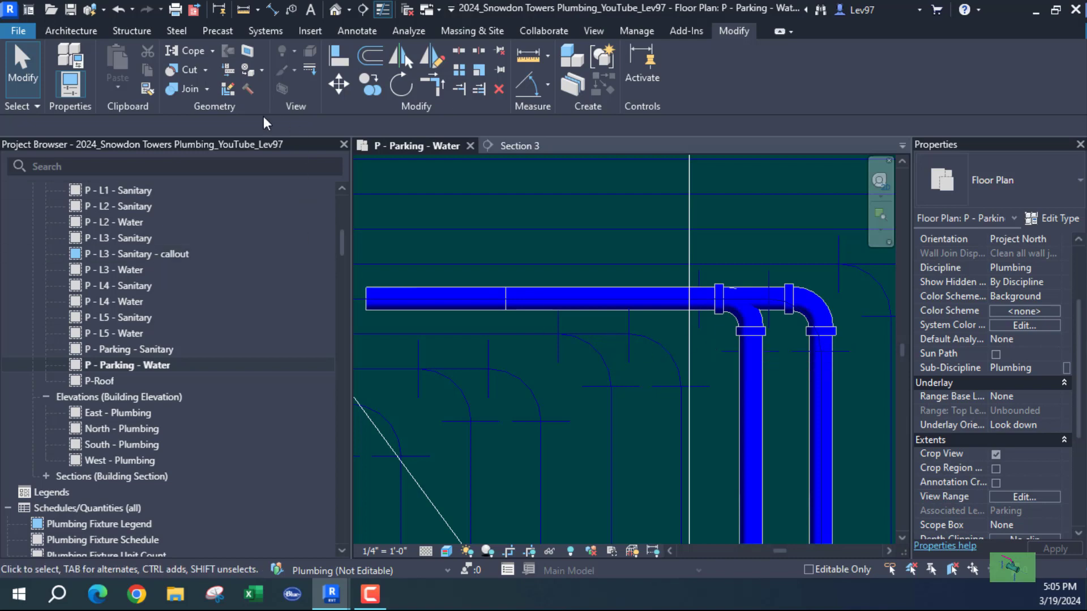
{"action": "left_click", "coordinate": [118, 10]}
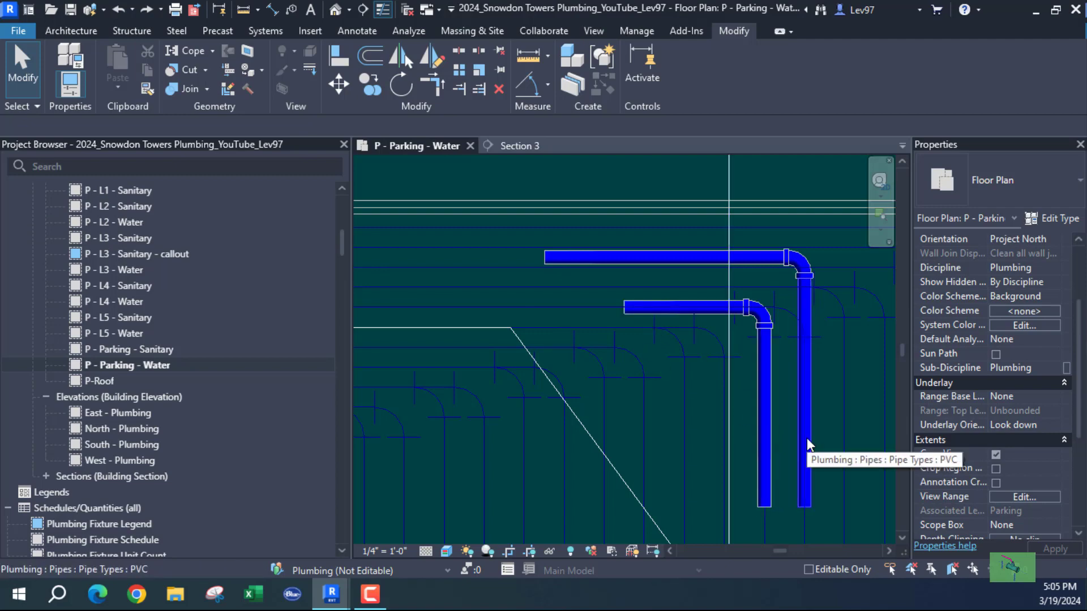
Select the longer vertical pipe in plan and locate it among the linked pipes in Section 3.
{"action": "left_click", "coordinate": [590, 257]}
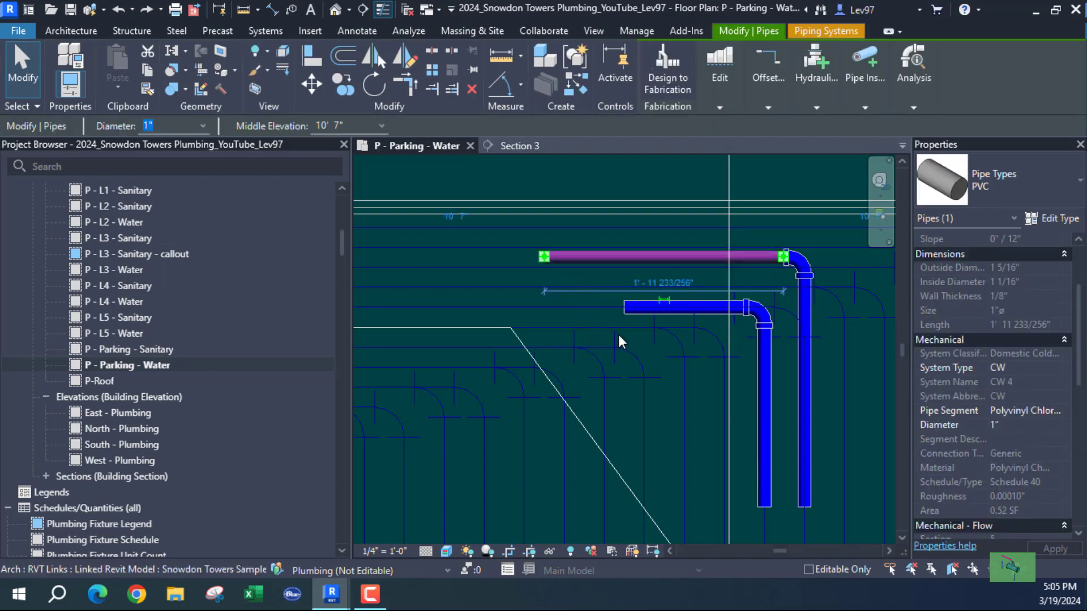
{"action": "key", "text": "Escape"}
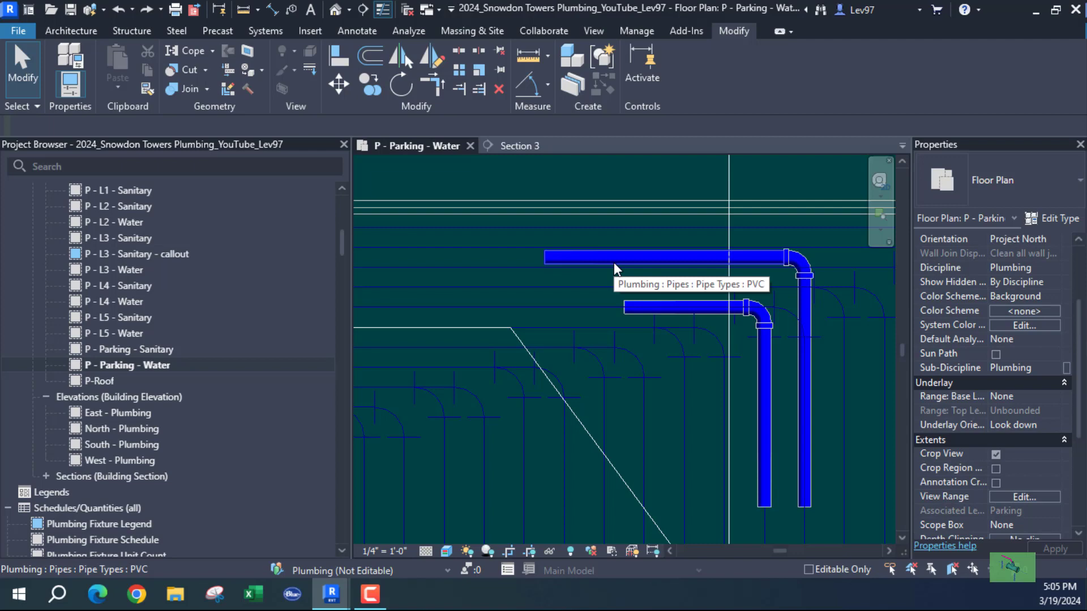
{"action": "left_click", "coordinate": [806, 410]}
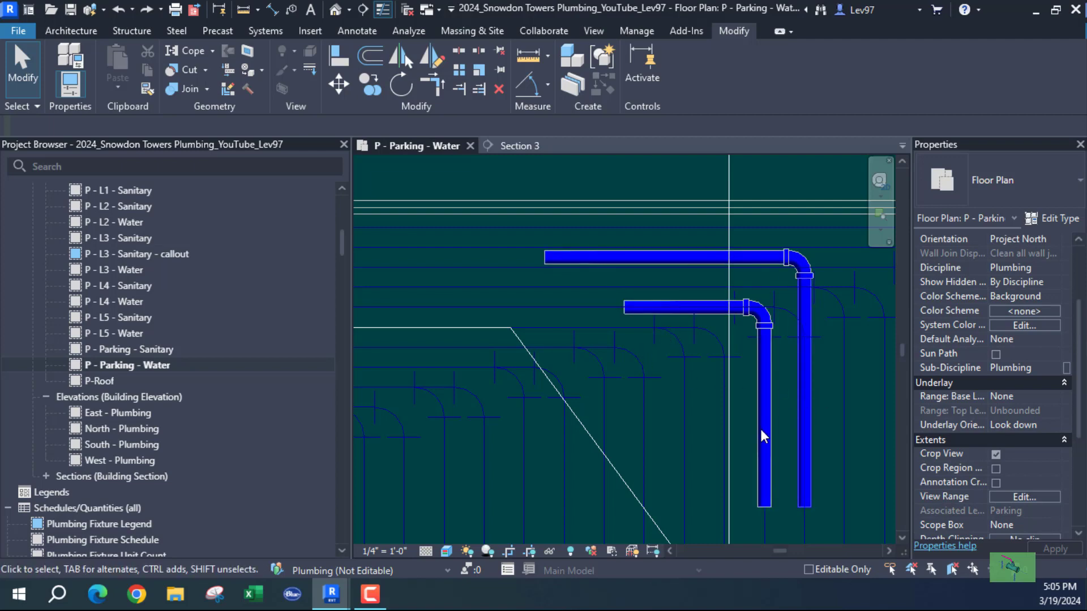
{"action": "left_click", "coordinate": [521, 149]}
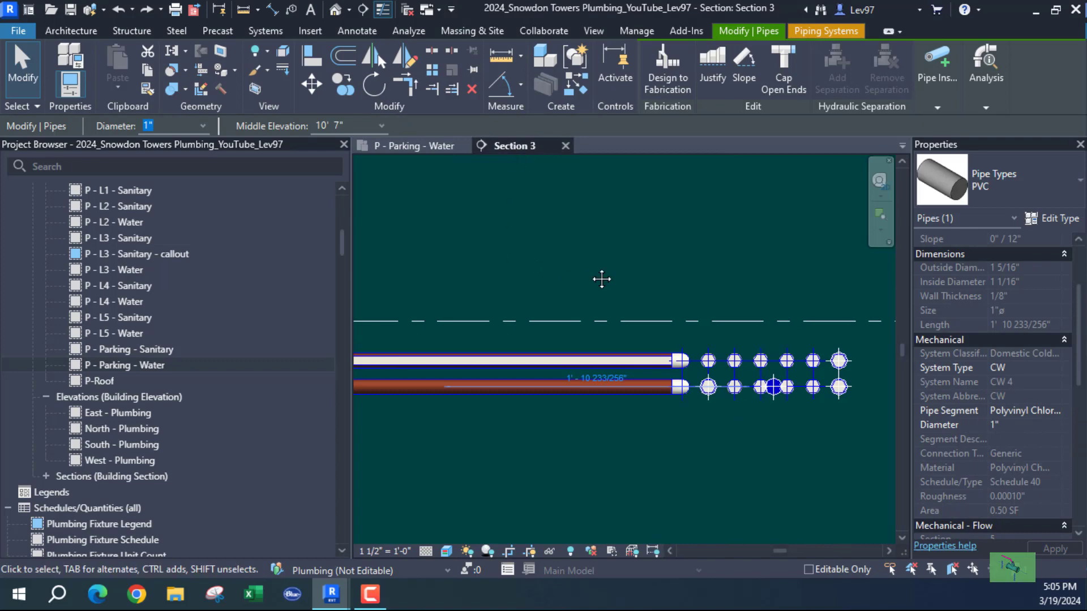
{"action": "middle_click_drag", "start_coordinate": [602, 279], "coordinate": [865, 258]}
{"action": "scroll", "coordinate": [720, 261], "scroll_direction": "down", "scroll_amount": 2}
{"action": "middle_click_drag", "start_coordinate": [724, 255], "coordinate": [460, 263]}
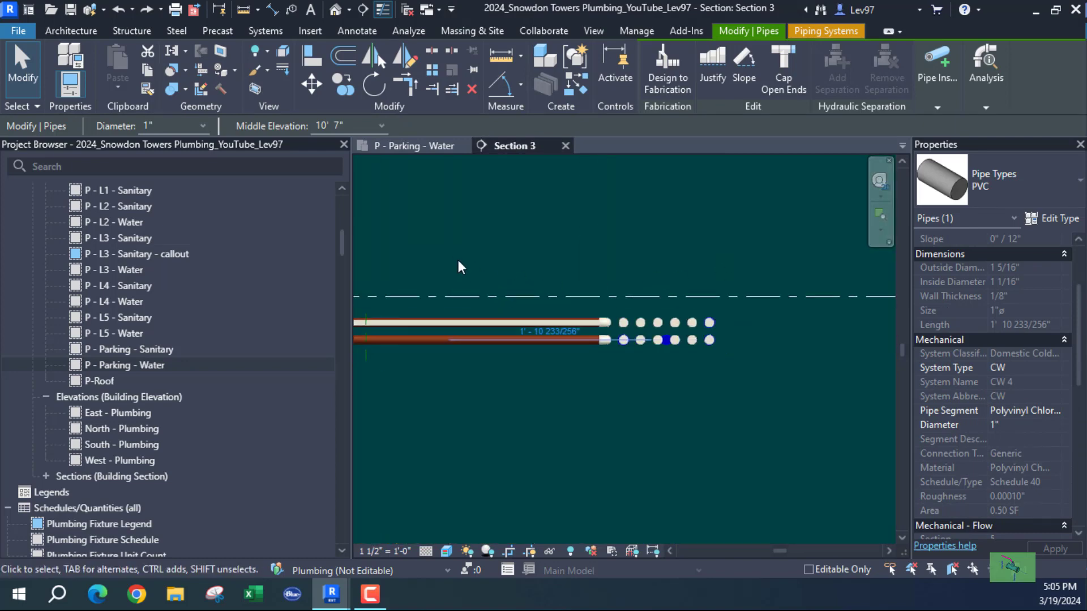
{"action": "key", "text": "Escape"}
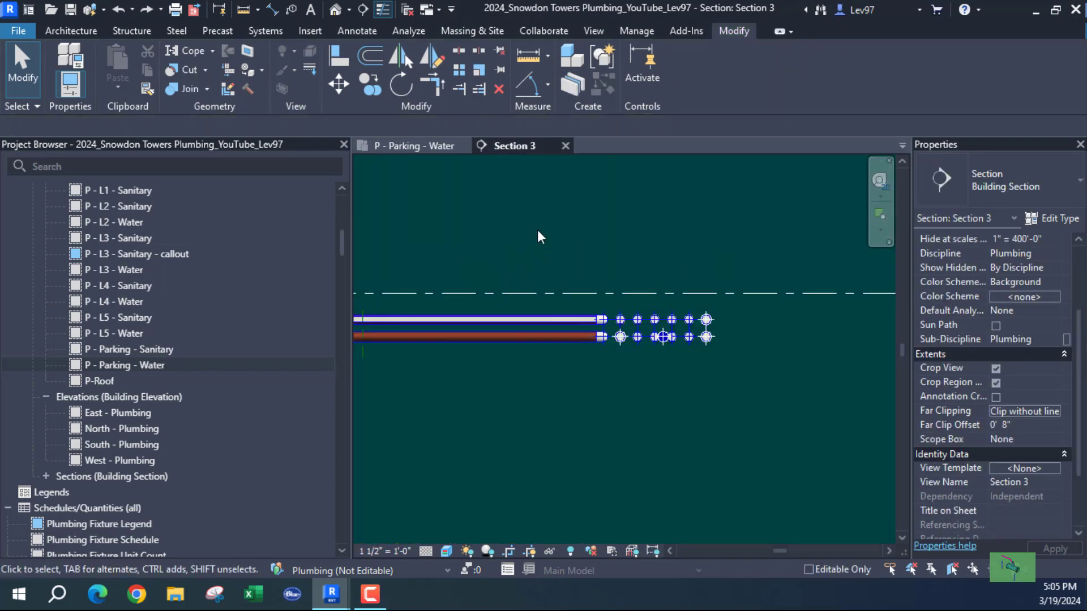
Hide the Snowdon Towers Sample Plumbing.rvt link in Section 3.
{"action": "key", "text": "v"}
{"action": "key", "text": "v"}
{"action": "left_click", "coordinate": [814, 142]}
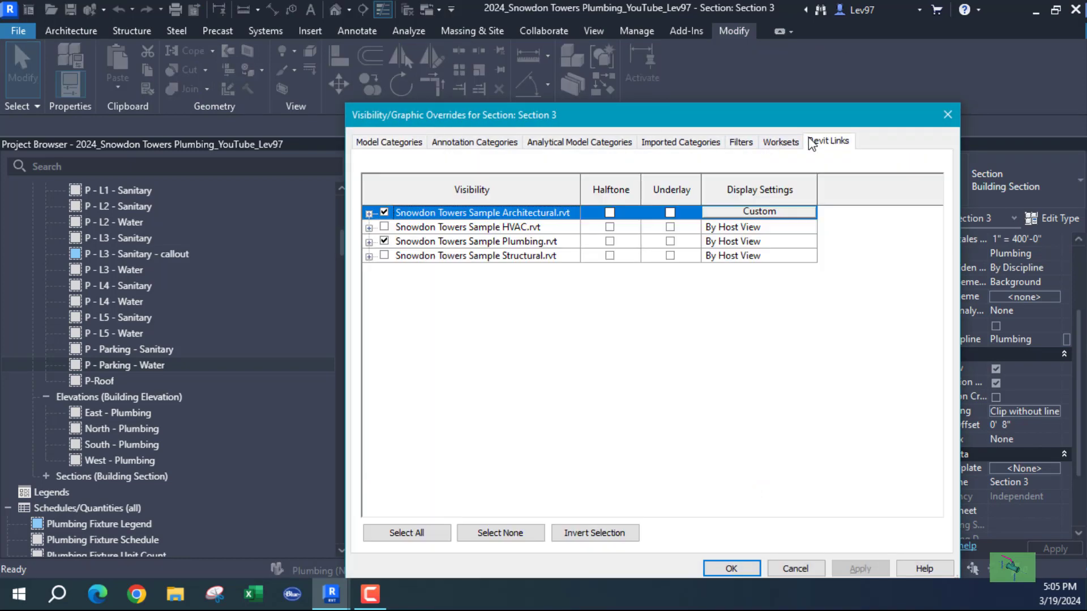
{"action": "left_click", "coordinate": [384, 241]}
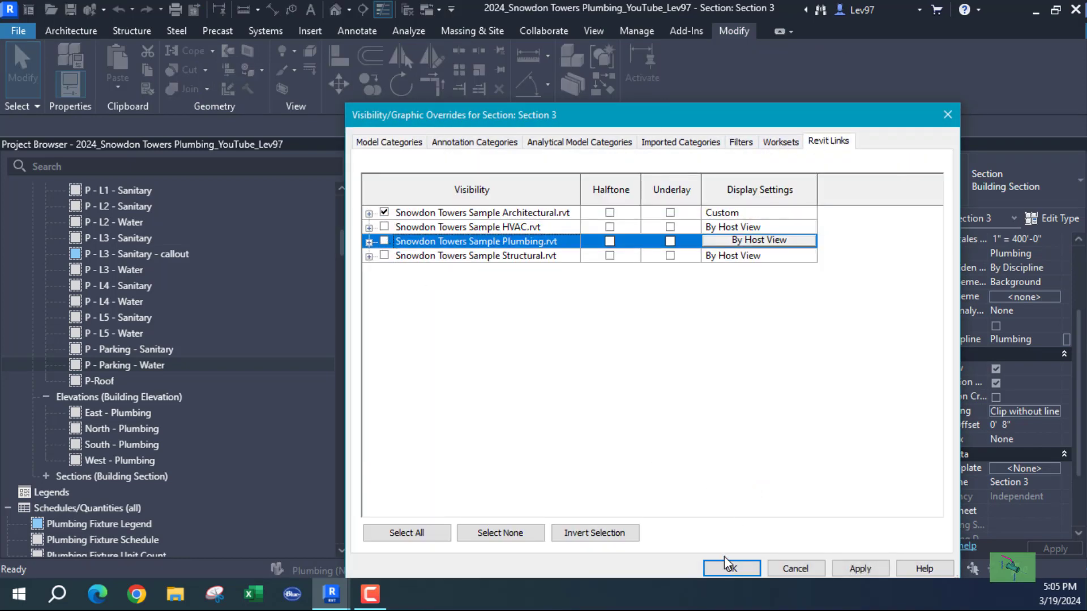
{"action": "left_click", "coordinate": [731, 568]}
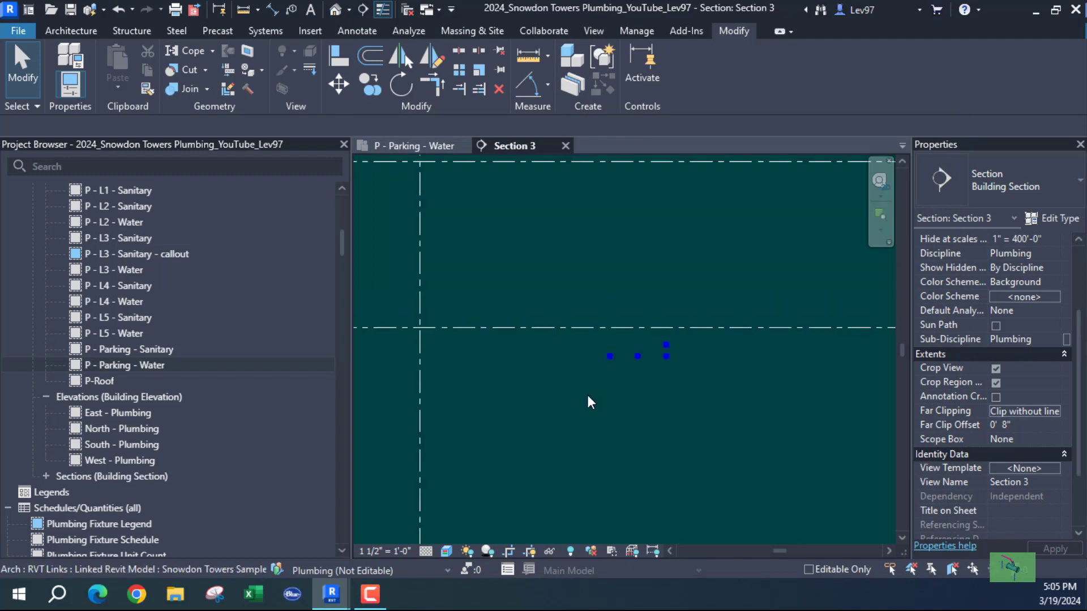
Move the Section 3 line in the P - Parking - Water plan to the right of both vertical pipes.
{"action": "left_click", "coordinate": [412, 144]}
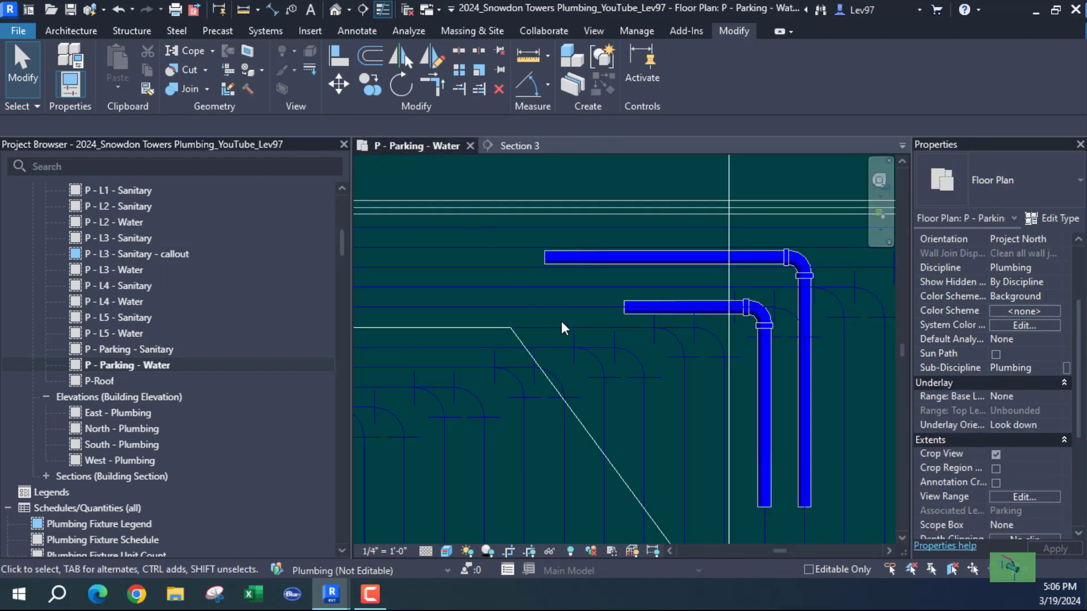
{"action": "left_click", "coordinate": [729, 334]}
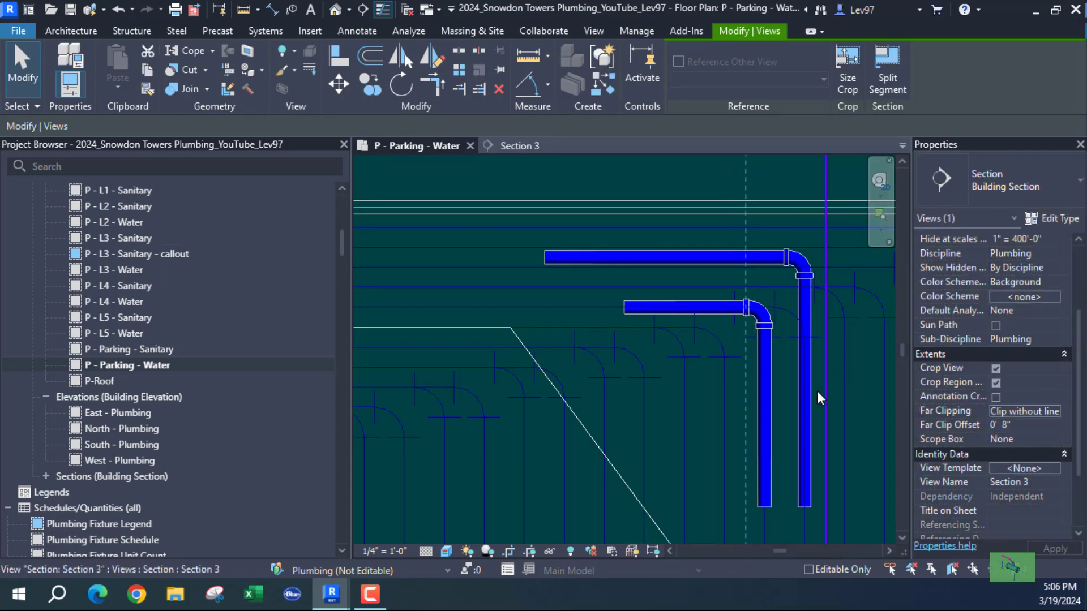
{"action": "left_click", "coordinate": [786, 421]}
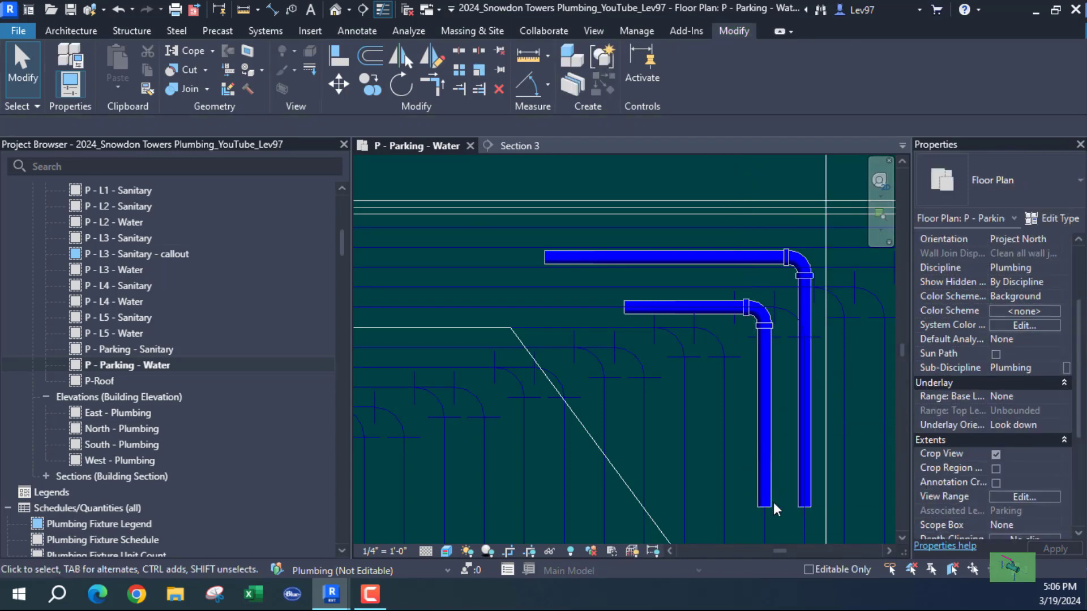
Select the longer vertical pipe in plan and raise it in Section 3 to a middle elevation of 10' 9 1/4".
{"action": "left_click", "coordinate": [758, 504]}
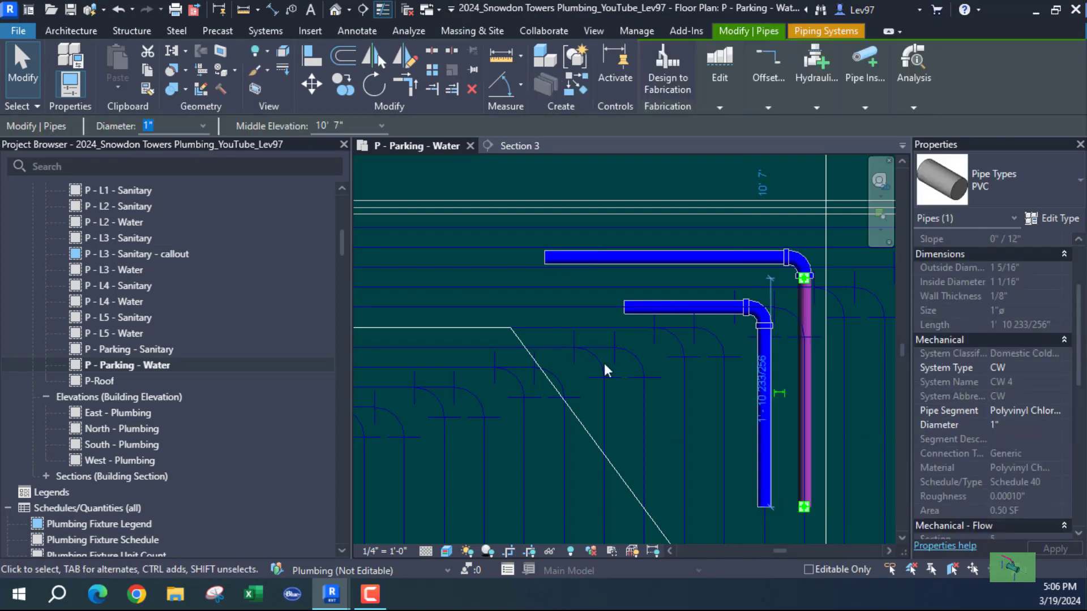
{"action": "left_click", "coordinate": [501, 145]}
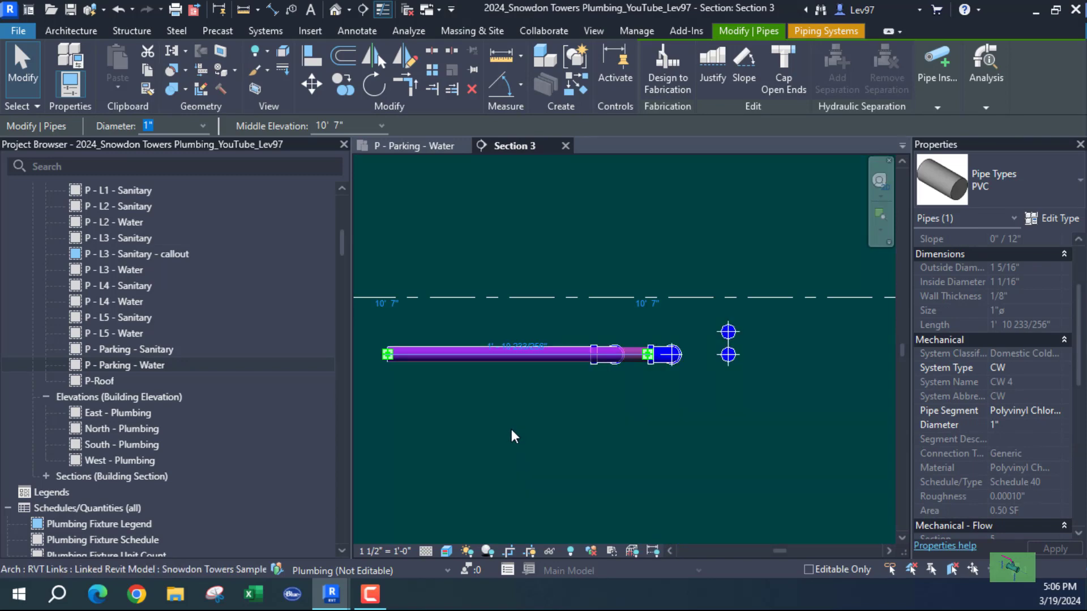
{"action": "key", "text": "Up"}
{"action": "key", "text": "Up"}
{"action": "key", "text": "Up"}
{"action": "key", "text": "Up"}
{"action": "key", "text": "Up"}
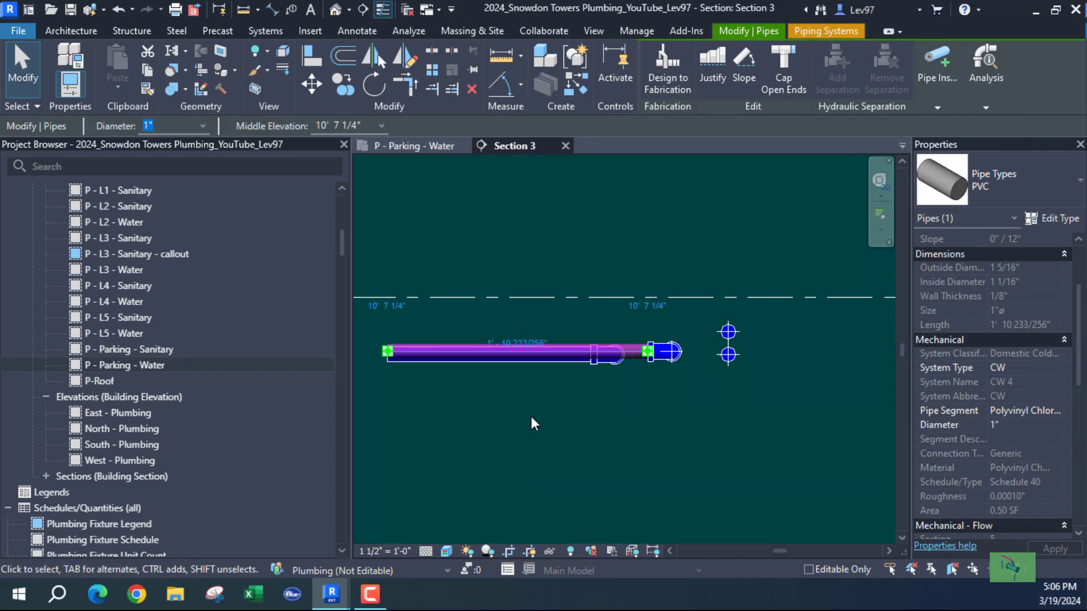
{"action": "key", "text": "Up"}
{"action": "key", "text": "Up"}
{"action": "key", "text": "Up"}
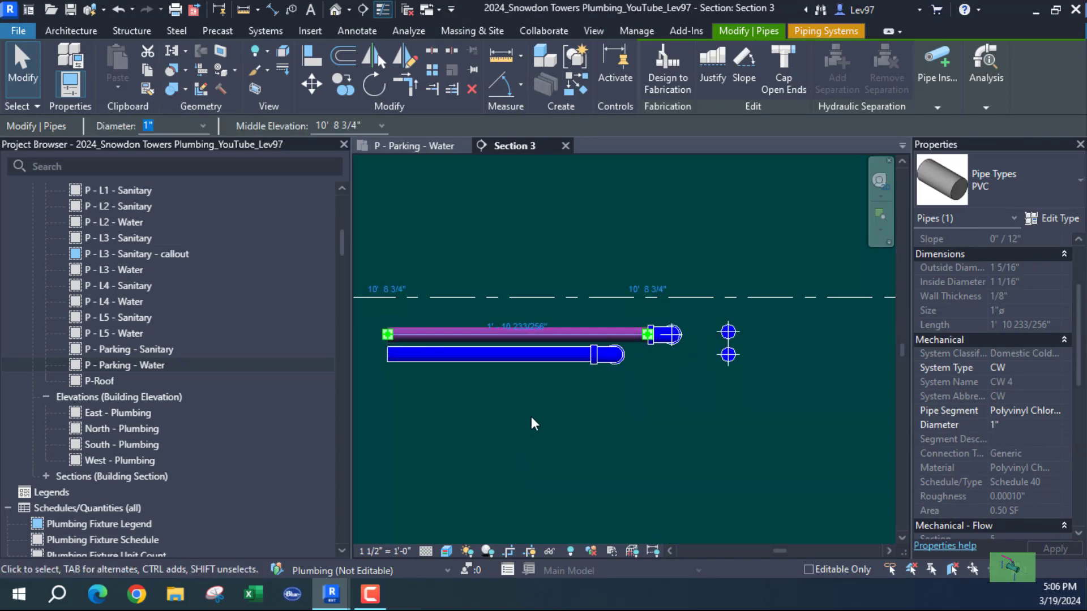
{"action": "key", "text": "Up"}
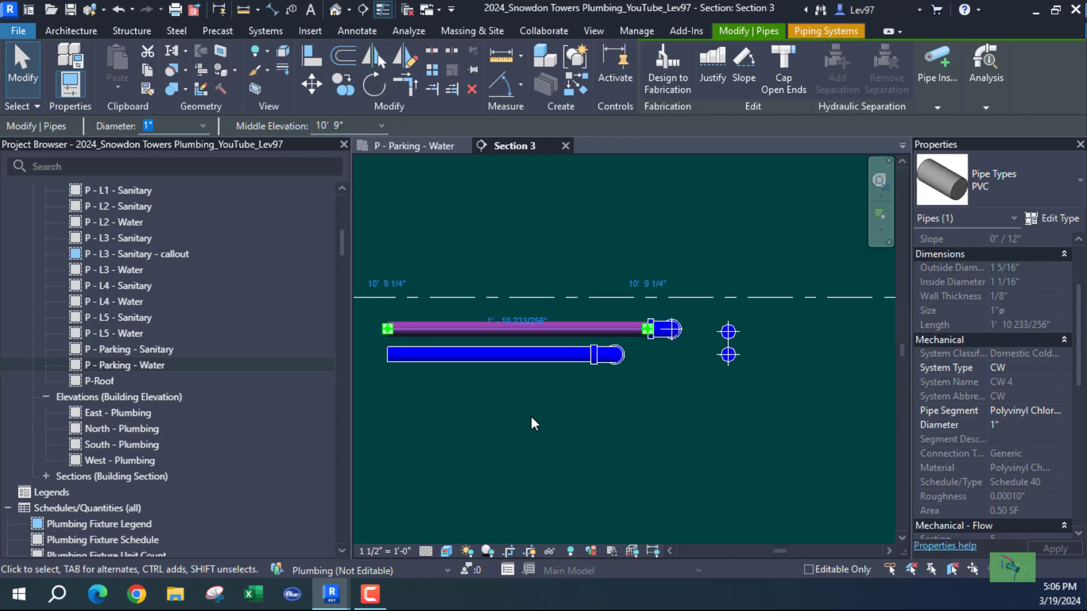
{"action": "key", "text": "Escape"}
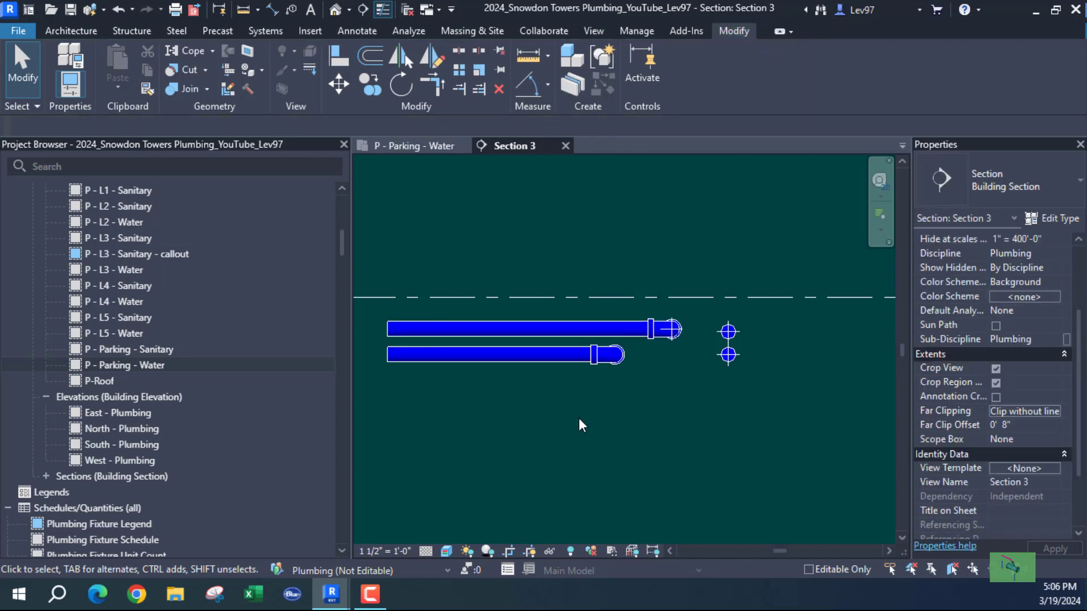
Move the longer horizontal pipe in plan directly over the shorter horizontal pipe and inspect their elbows up close.
{"action": "left_click", "coordinate": [428, 145]}
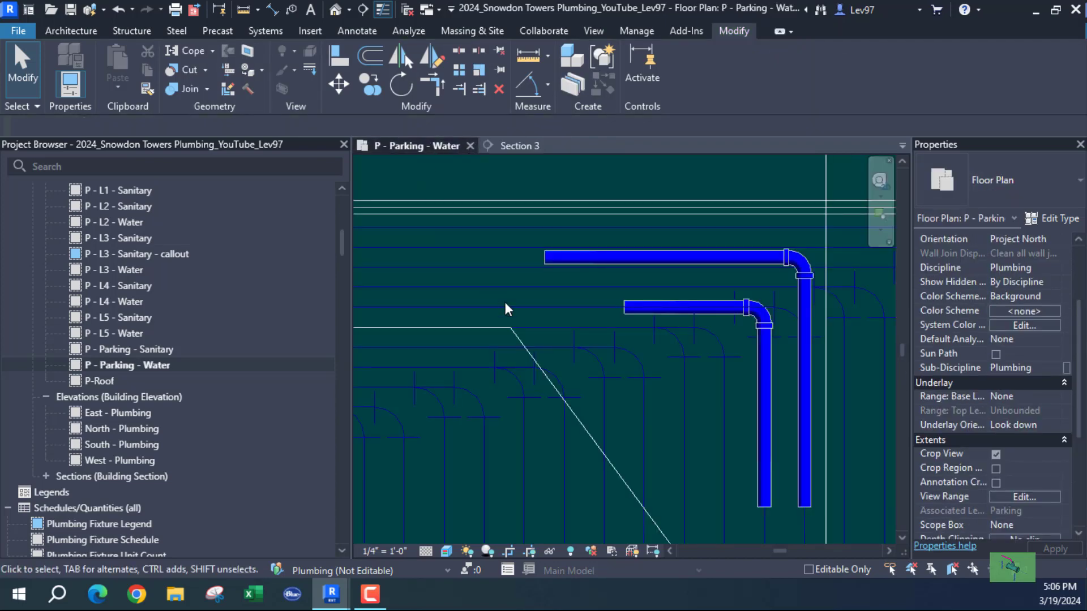
{"action": "middle_click_drag", "start_coordinate": [568, 341], "coordinate": [443, 313]}
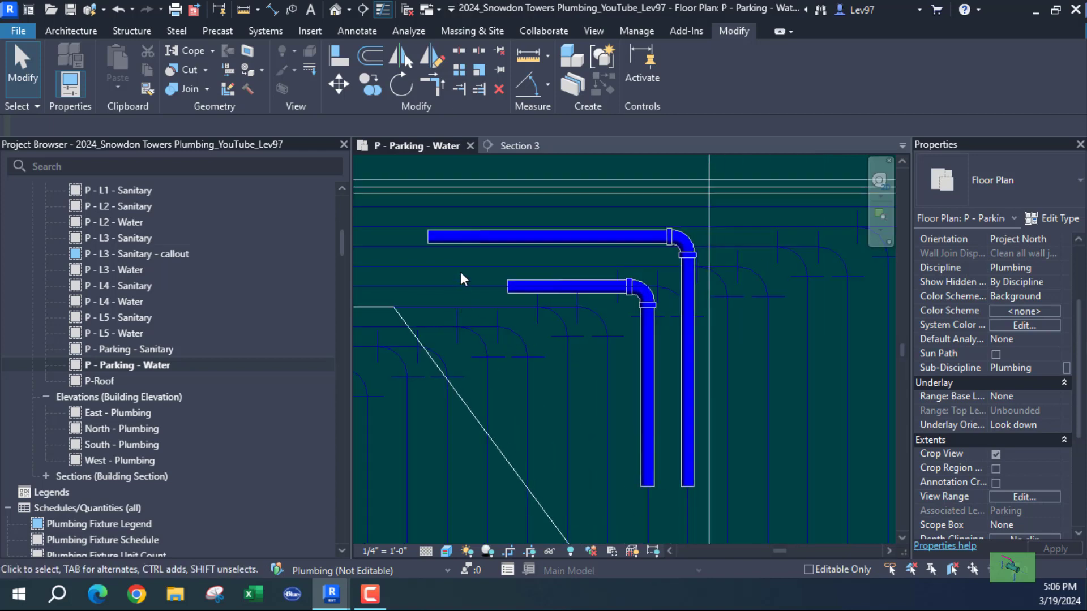
{"action": "left_click_drag", "start_coordinate": [466, 237], "coordinate": [460, 287]}
{"action": "left_click", "coordinate": [501, 392]}
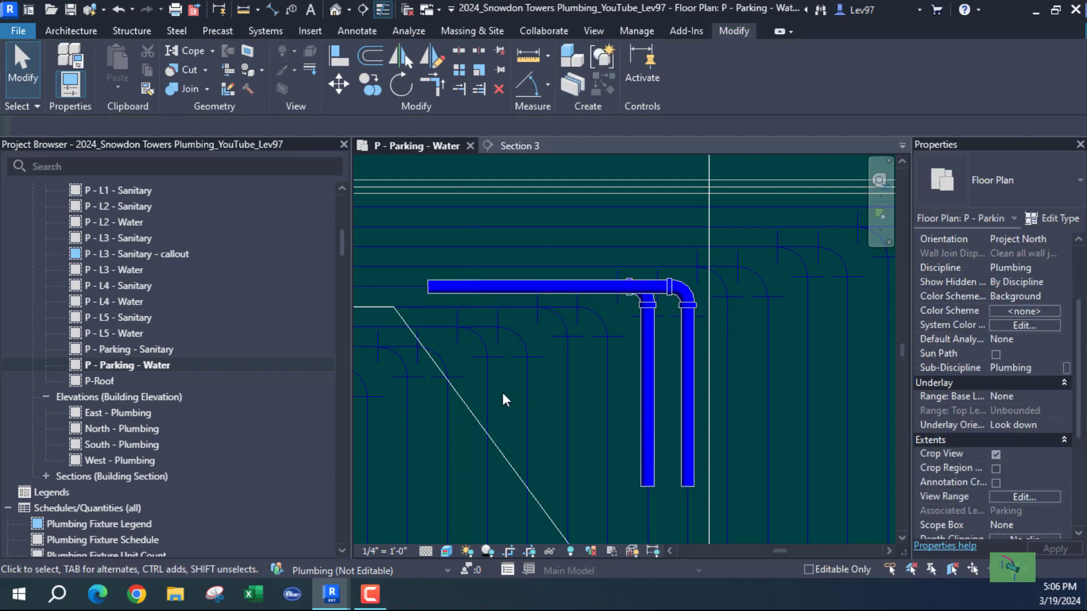
{"action": "scroll", "coordinate": [617, 314], "scroll_direction": "up", "scroll_amount": 3}
{"action": "scroll", "coordinate": [638, 308], "scroll_direction": "down", "scroll_amount": 2}
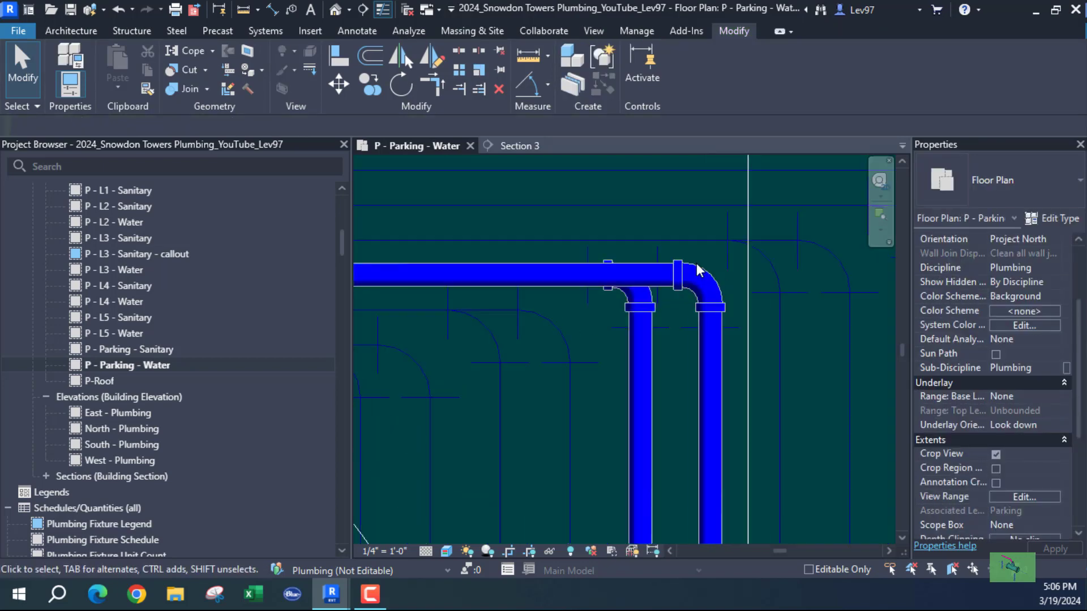
{"action": "scroll", "coordinate": [604, 340], "scroll_direction": "down", "scroll_amount": 2}
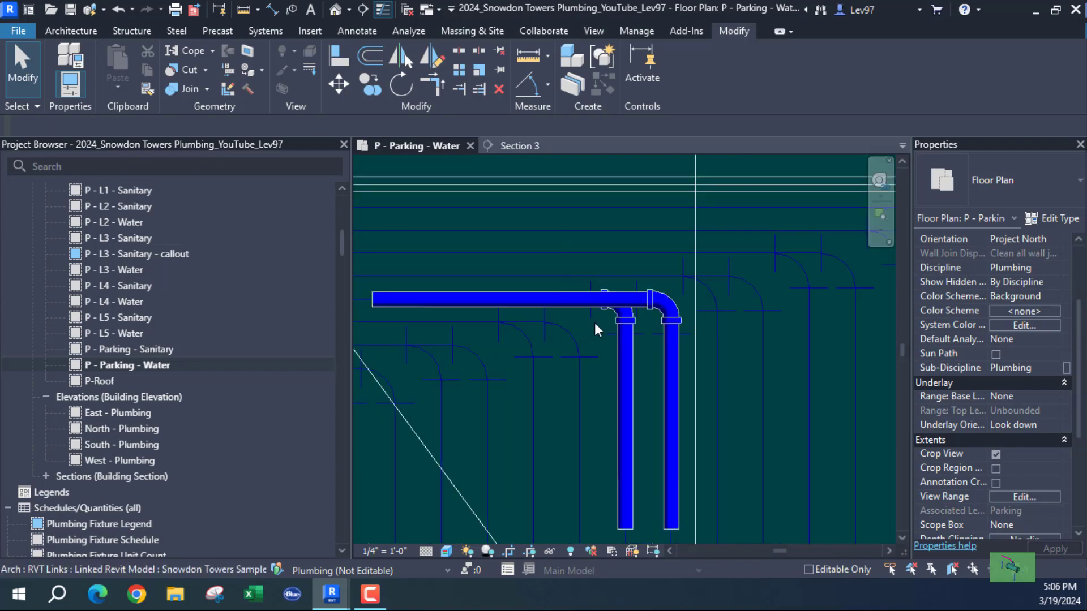
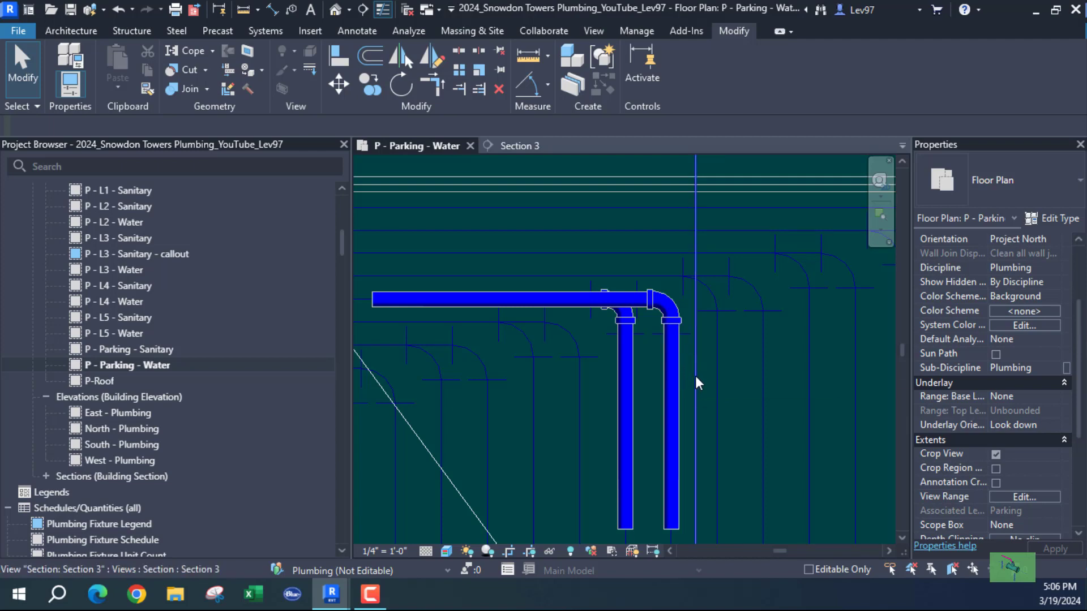
Move the Section 3 line left so it cuts both stacked horizontal pipes, and check them in Section 3.
{"action": "left_click_drag", "start_coordinate": [697, 383], "coordinate": [570, 380]}
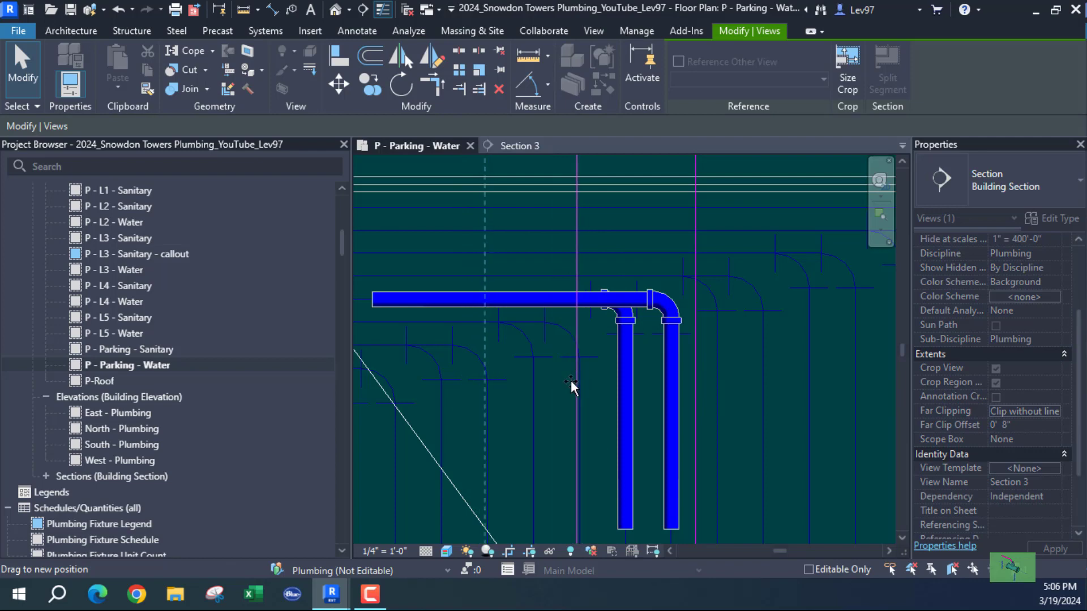
{"action": "left_click", "coordinate": [530, 144]}
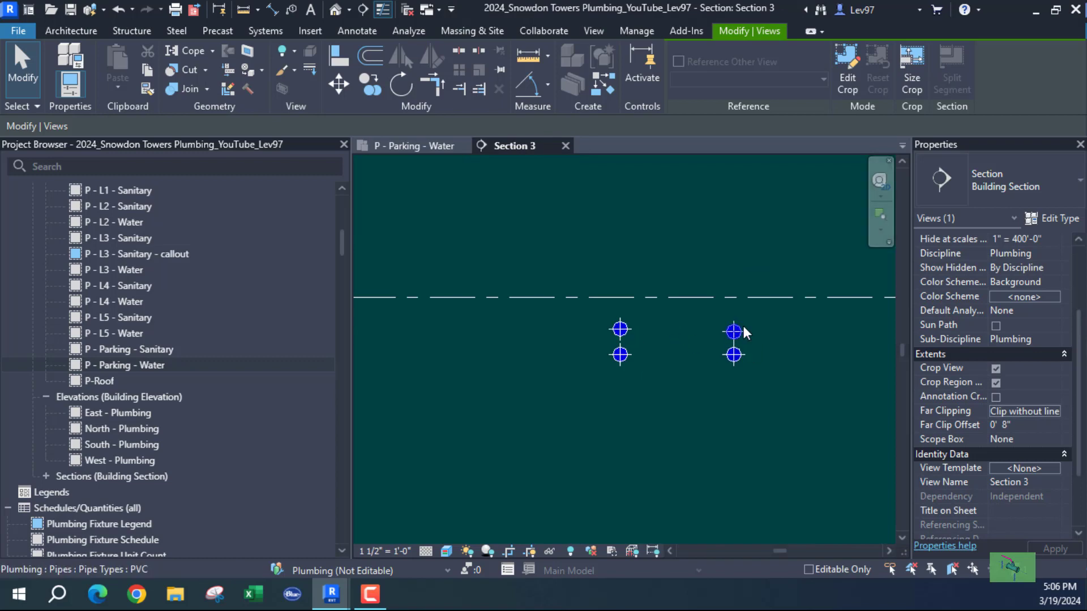
Select the long horizontal pipe above the two stacked pipes in plan and check which pipe it is in Section 3.
{"action": "left_click", "coordinate": [407, 145]}
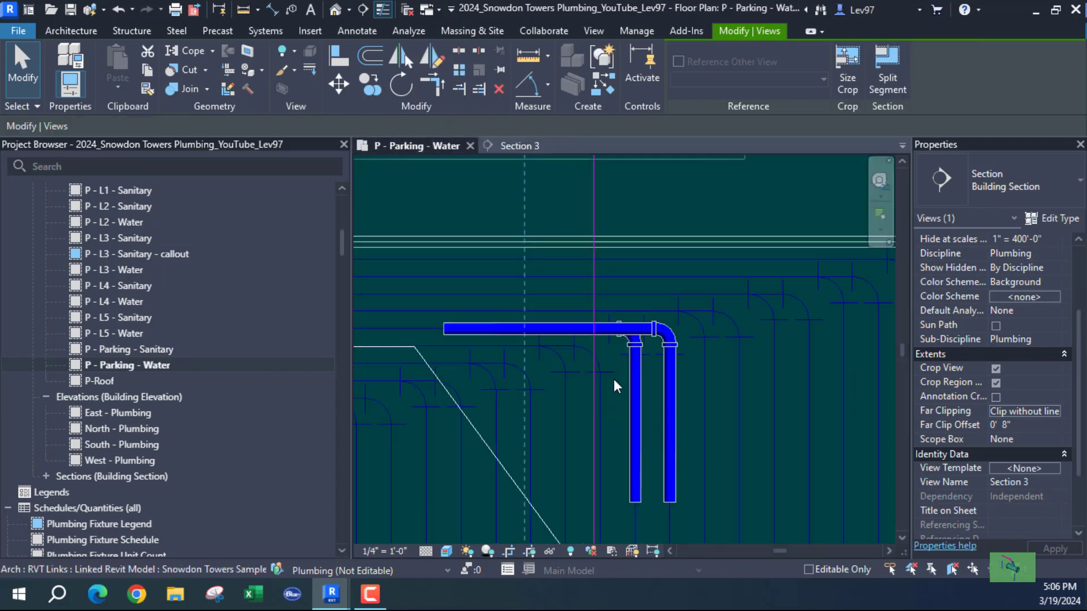
{"action": "left_click", "coordinate": [650, 244]}
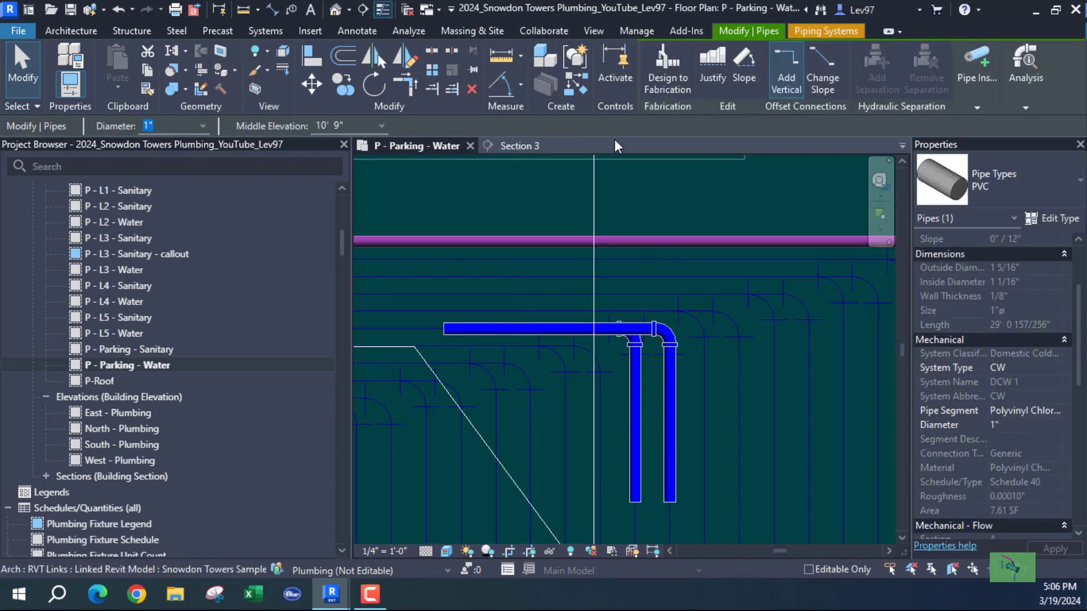
{"action": "left_click", "coordinate": [526, 146]}
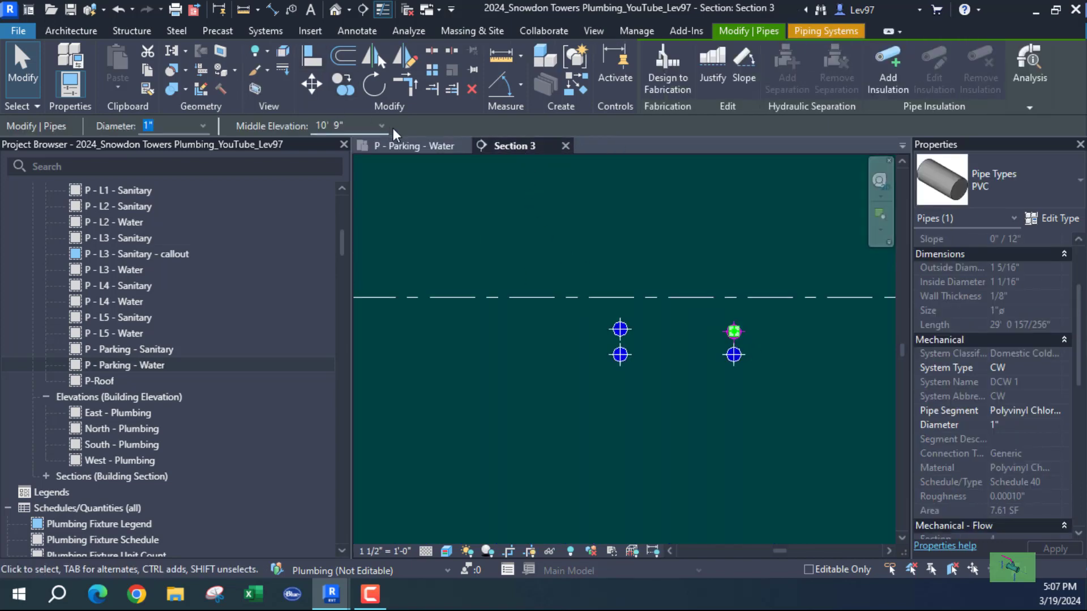
{"action": "left_click", "coordinate": [412, 144]}
{"action": "left_click", "coordinate": [535, 289]}
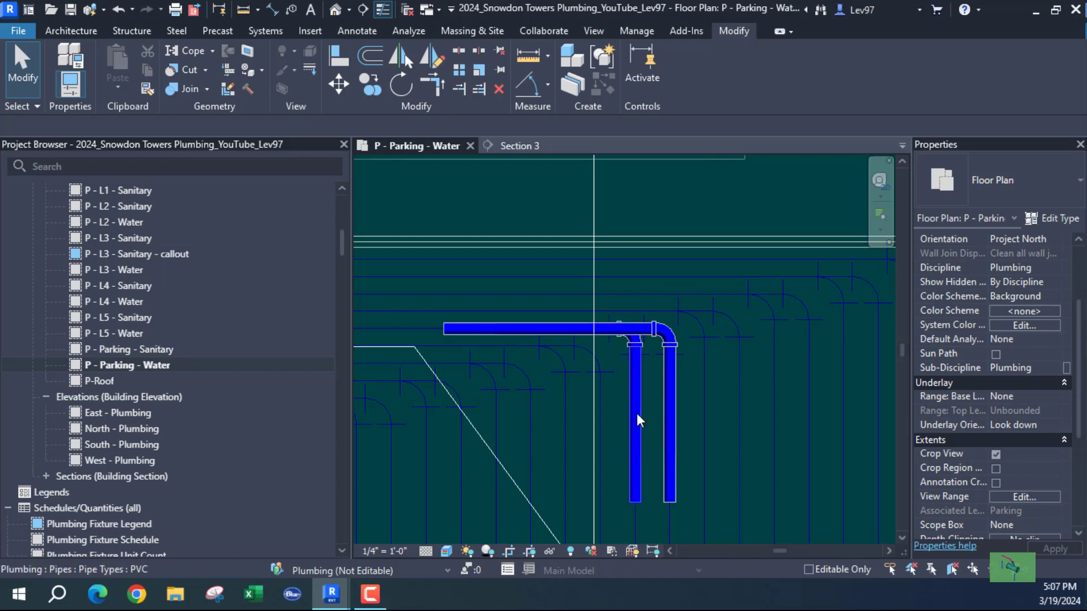
Delete the longer stacked horizontal pipe at 10' 9 1/4" and its leftover elbow in the P - Parking - Water plan.
{"action": "left_click", "coordinate": [469, 333]}
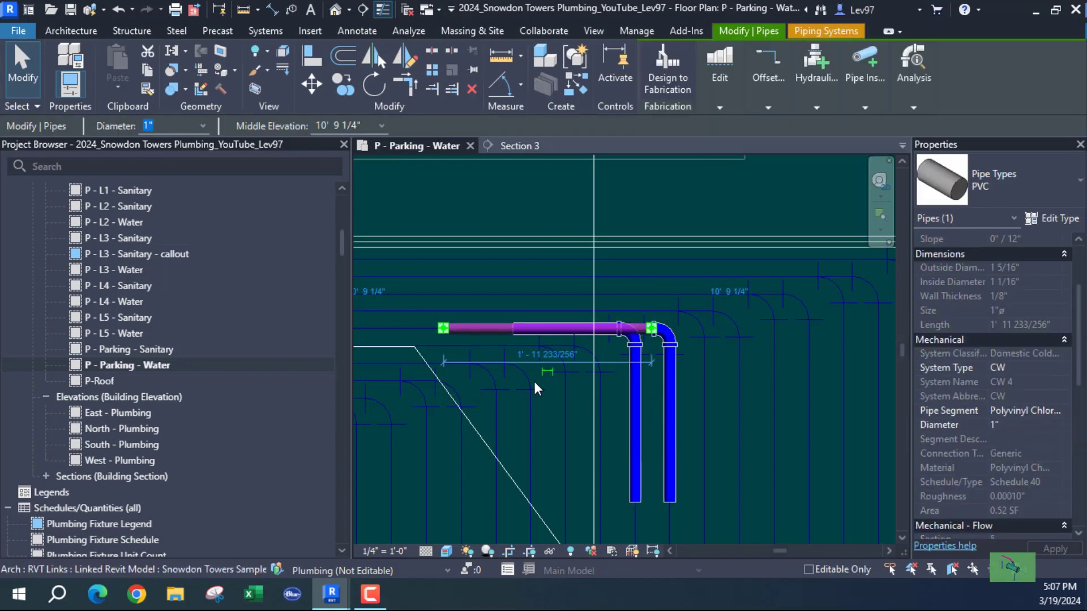
{"action": "key", "text": "Delete"}
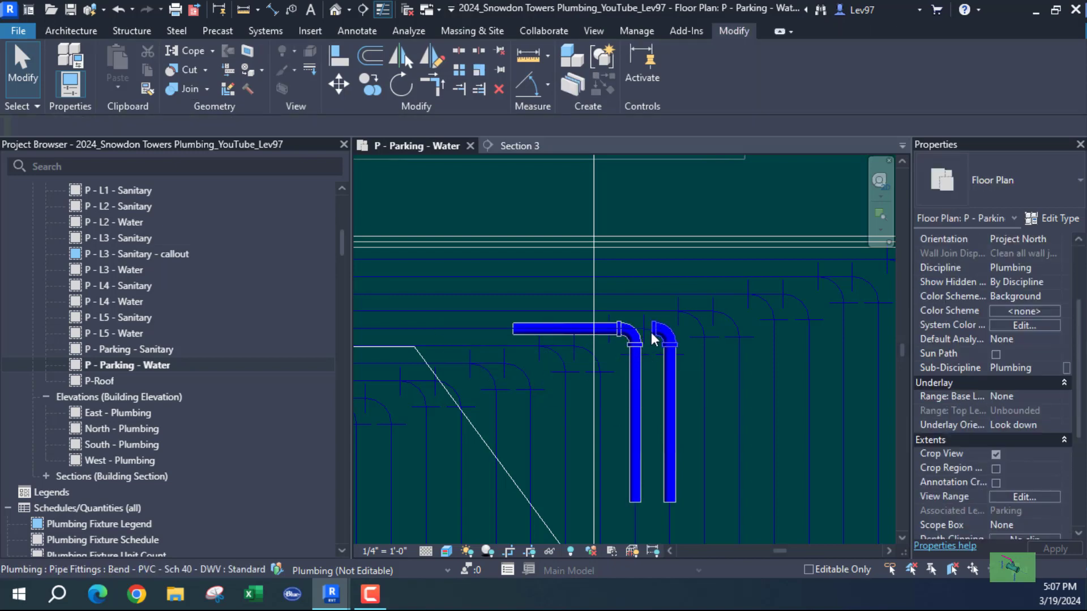
{"action": "left_click", "coordinate": [662, 329]}
{"action": "key", "text": "Delete"}
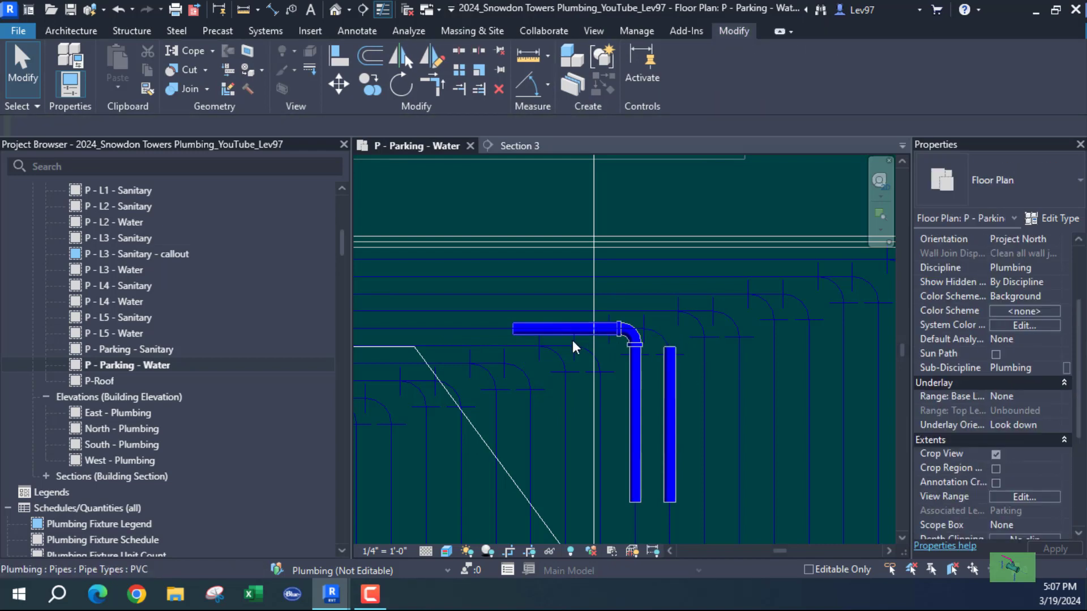
Extend the remaining short horizontal pipe straight left at 10' 7" to just before the manifold text note.
{"action": "left_click", "coordinate": [522, 332]}
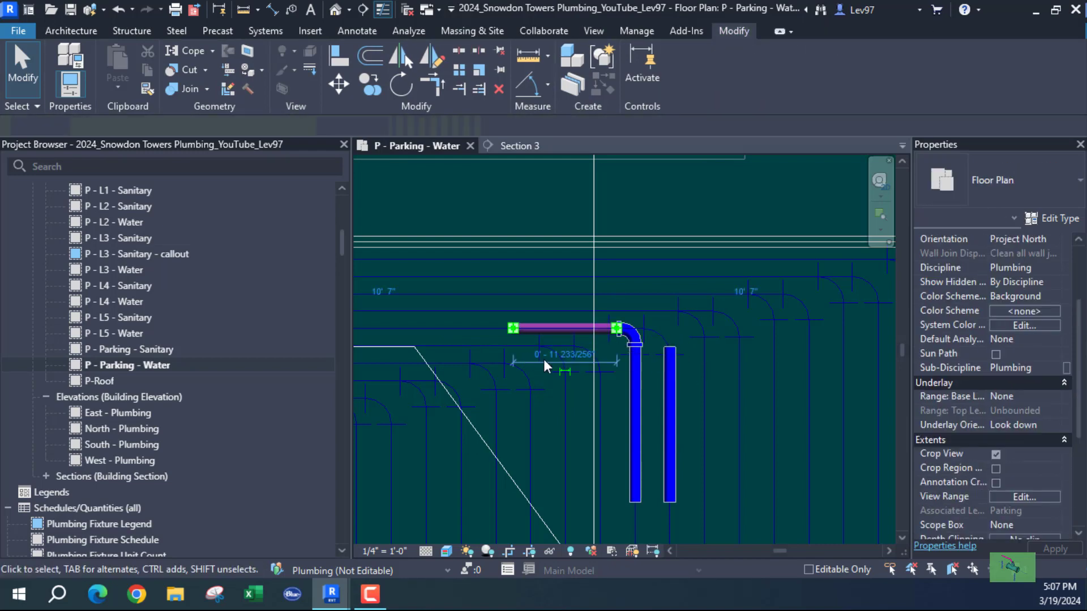
{"action": "right_click", "coordinate": [513, 331]}
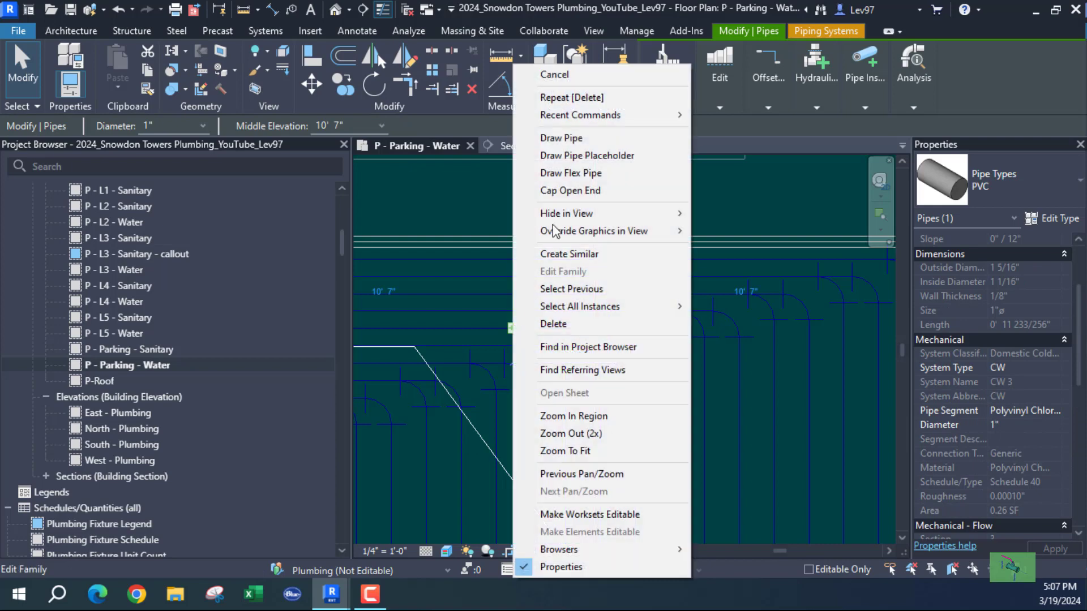
{"action": "left_click", "coordinate": [570, 139]}
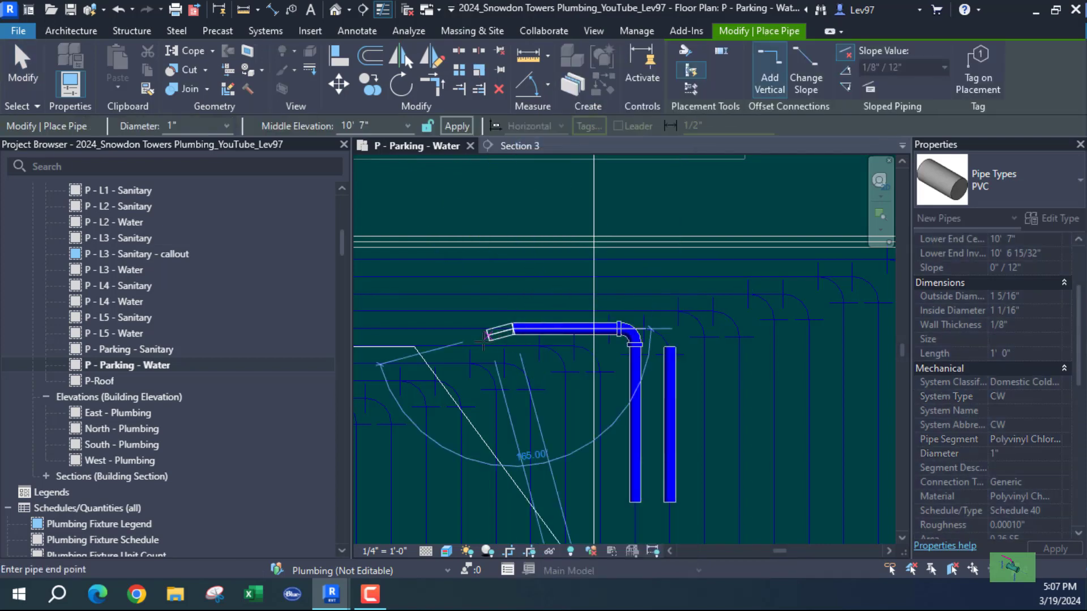
{"action": "middle_click_drag", "start_coordinate": [651, 374], "coordinate": [965, 375]}
{"action": "scroll", "coordinate": [682, 377], "scroll_direction": "down", "scroll_amount": 4}
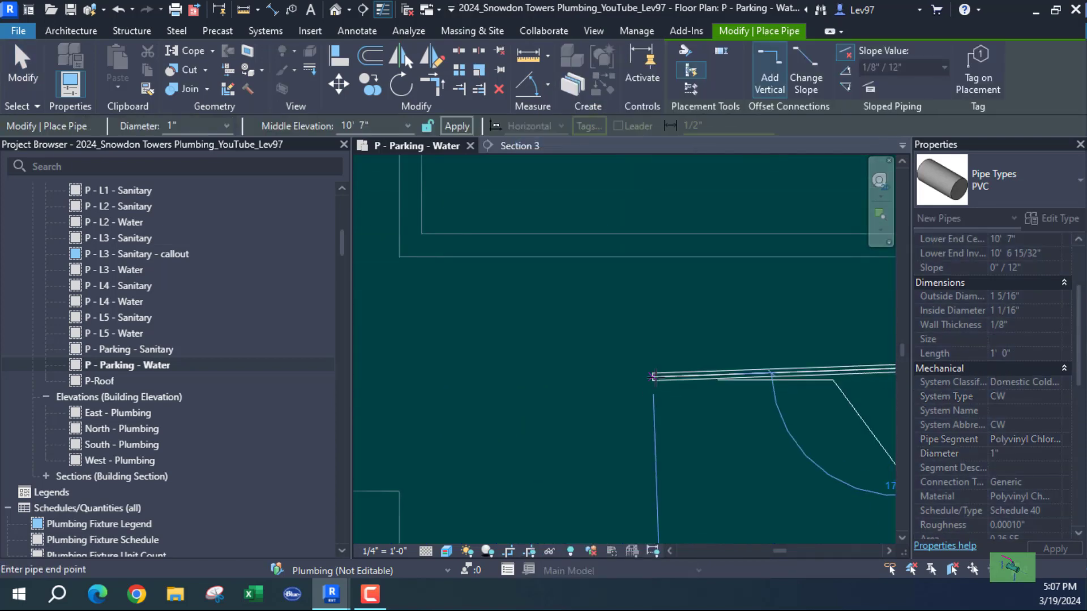
{"action": "middle_click_drag", "start_coordinate": [481, 437], "coordinate": [746, 436]}
{"action": "middle_click_drag", "start_coordinate": [524, 405], "coordinate": [877, 387]}
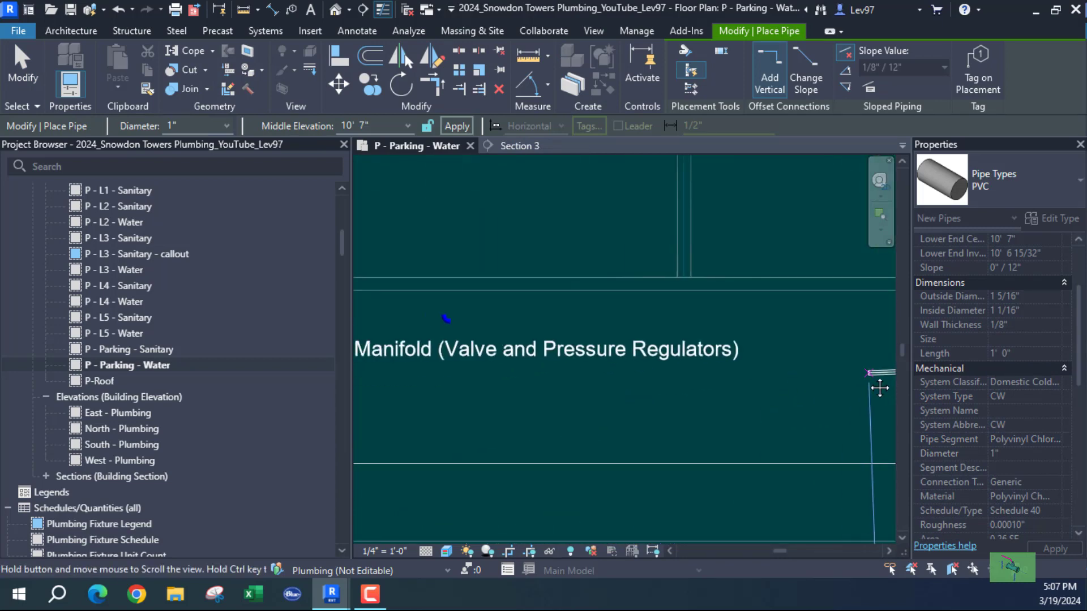
{"action": "scroll", "coordinate": [420, 354], "scroll_direction": "up", "scroll_amount": 2}
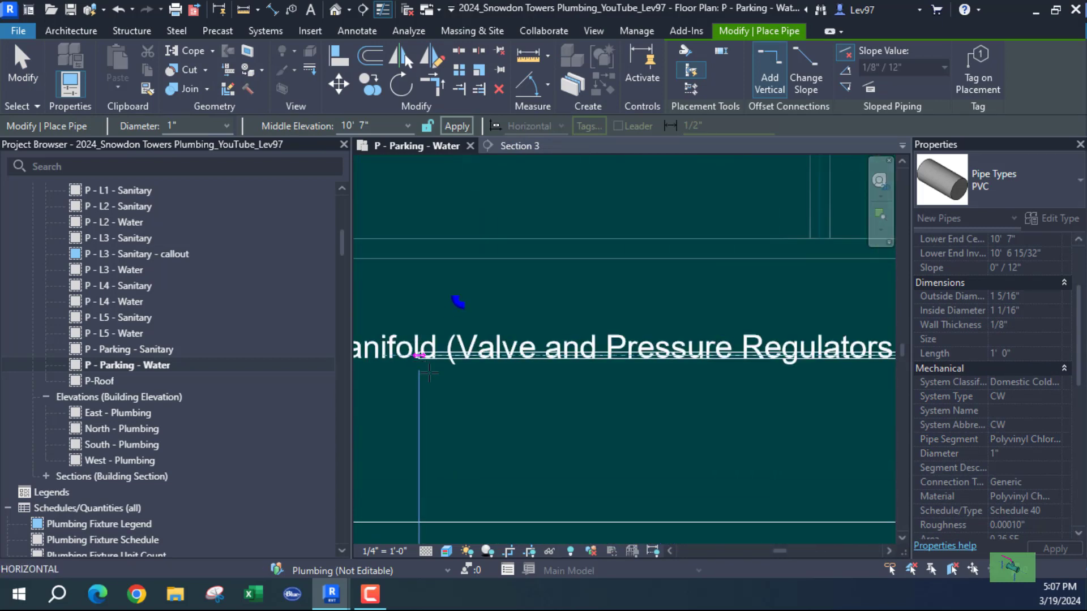
{"action": "scroll", "coordinate": [436, 355], "scroll_direction": "up", "scroll_amount": 3}
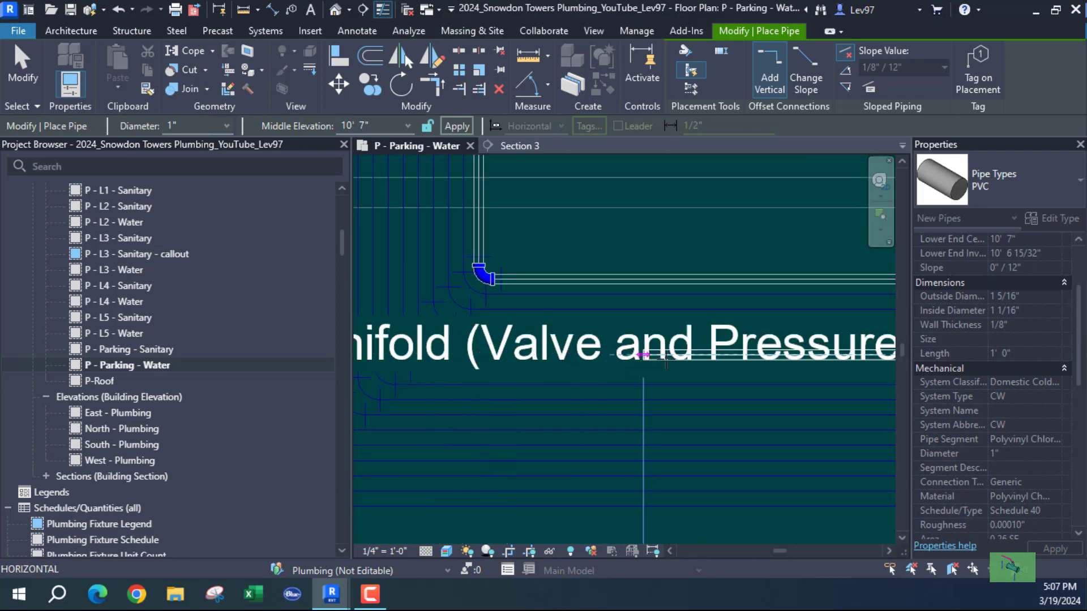
{"action": "middle_click_drag", "start_coordinate": [810, 354], "coordinate": [490, 343]}
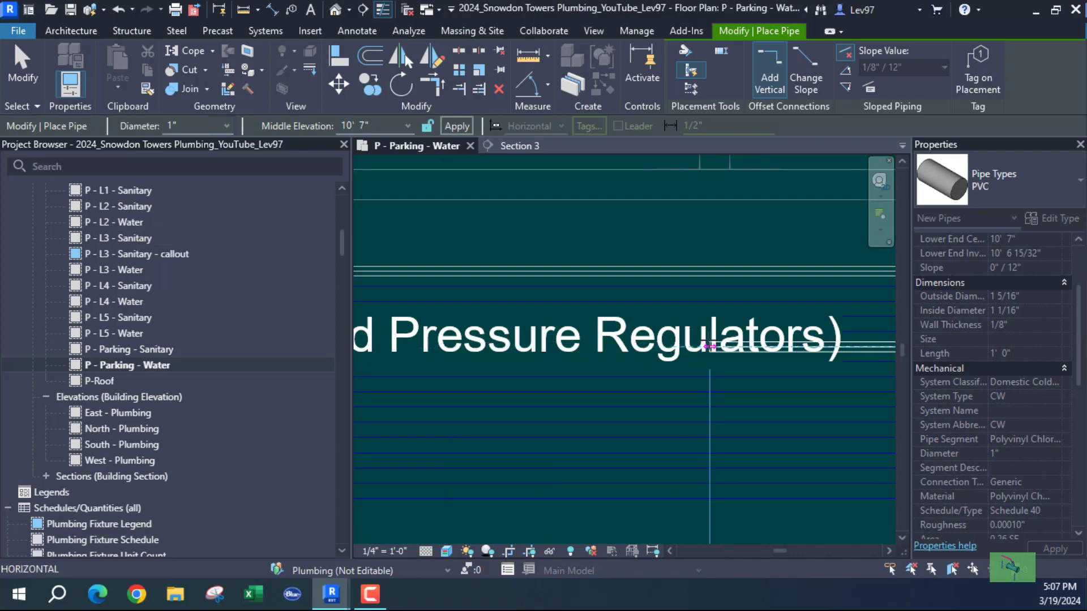
{"action": "middle_click_drag", "start_coordinate": [710, 343], "coordinate": [445, 339]}
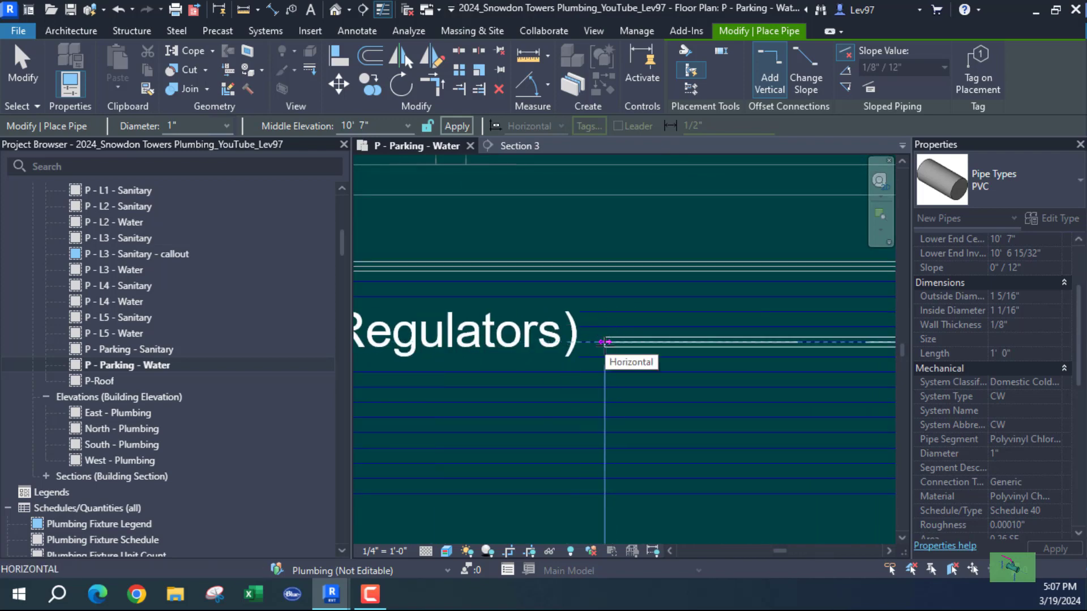
{"action": "key", "text": "Escape"}
{"action": "key", "text": "Escape"}
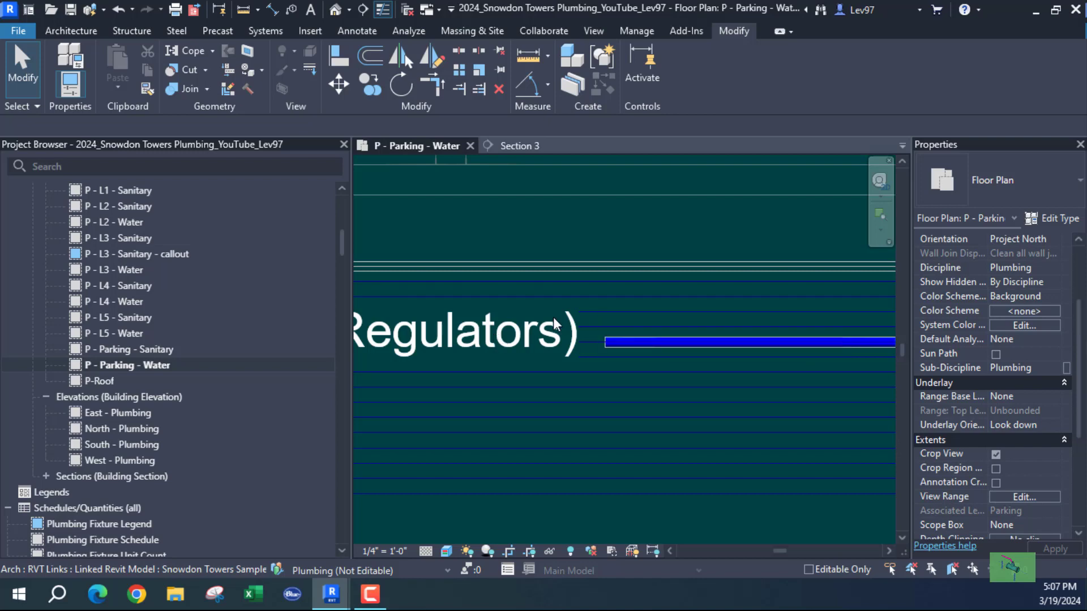
In the plan's visibility overrides, set the linked Snowdon Towers Sample Plumbing.rvt annotation categories to Custom and turn them all off.
{"action": "scroll", "coordinate": [1033, 308], "scroll_direction": "up", "scroll_amount": 4}
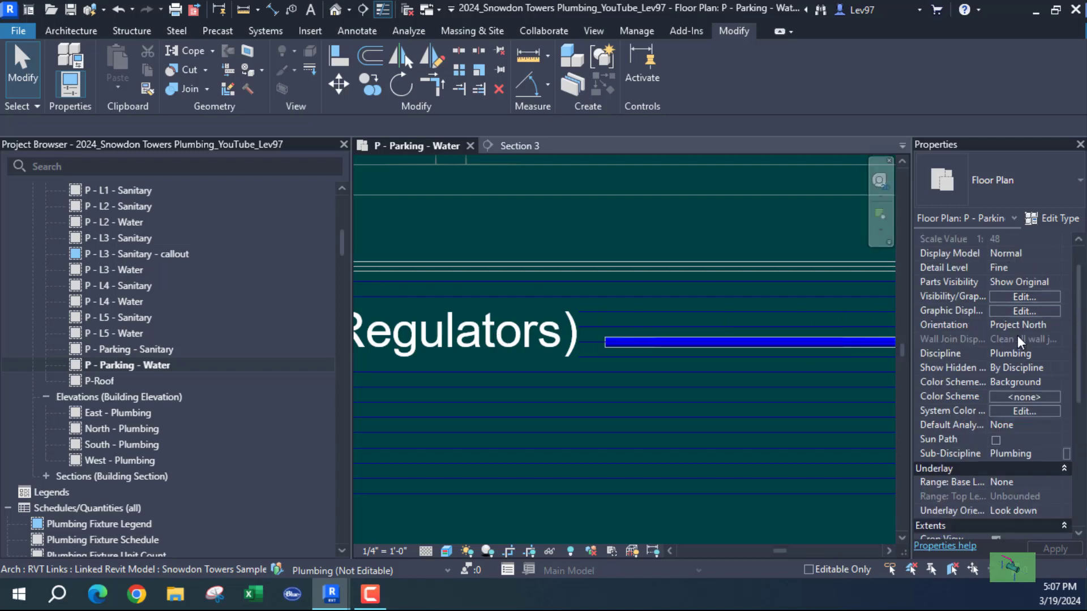
{"action": "left_click", "coordinate": [1019, 326]}
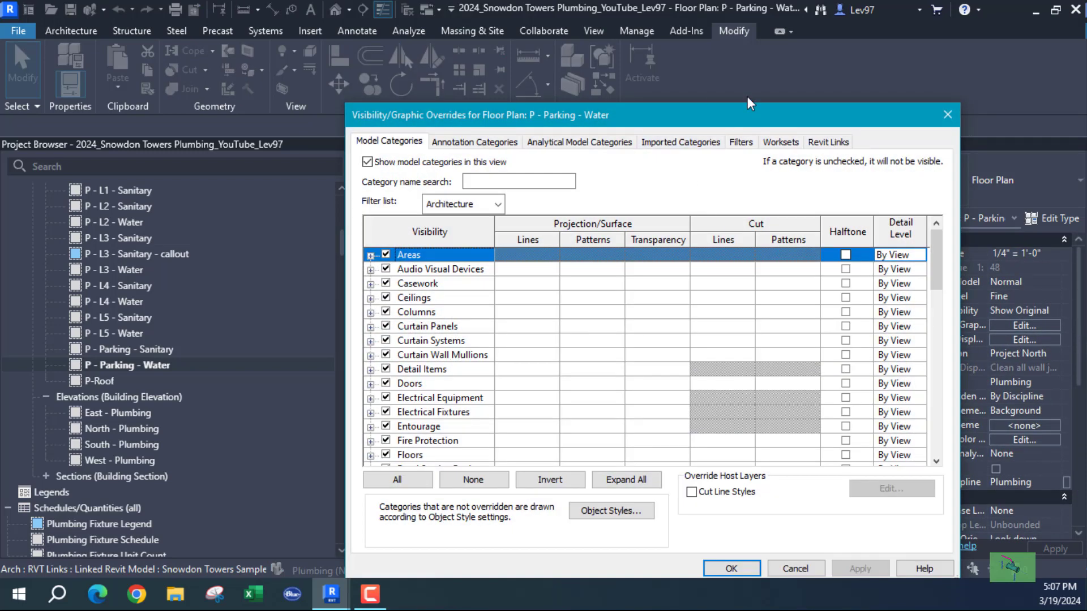
{"action": "left_click", "coordinate": [830, 142]}
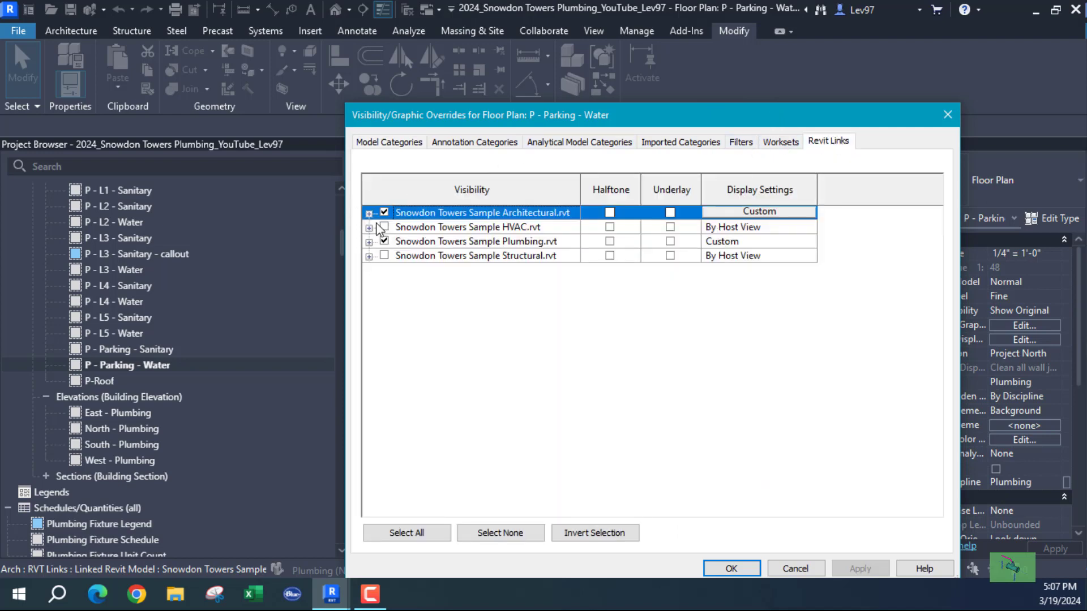
{"action": "left_click", "coordinate": [754, 242]}
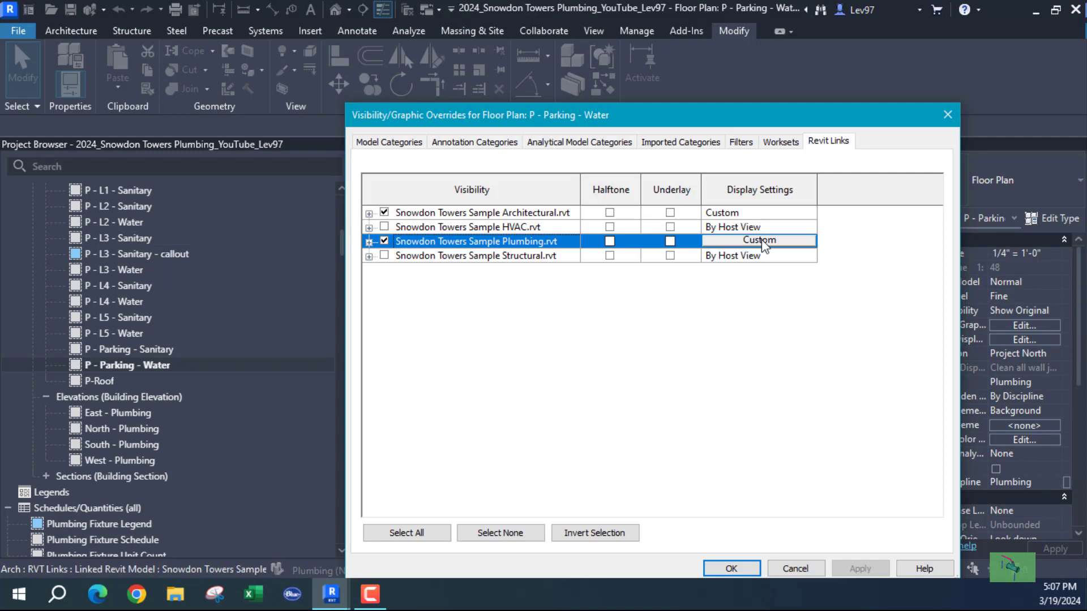
{"action": "left_click", "coordinate": [759, 241]}
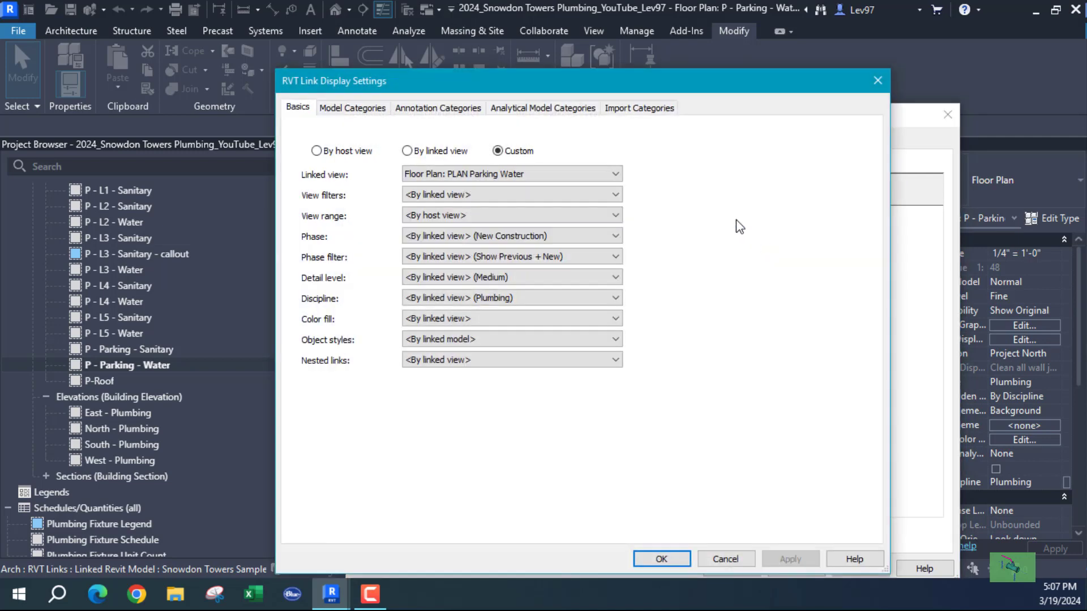
{"action": "left_click", "coordinate": [440, 109]}
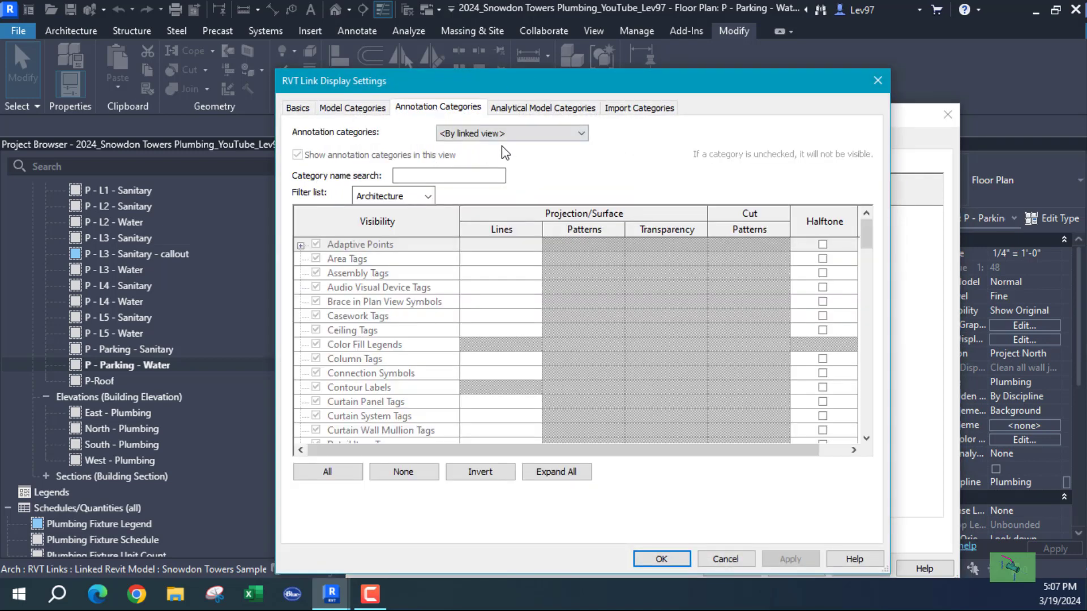
{"action": "left_click", "coordinate": [523, 134]}
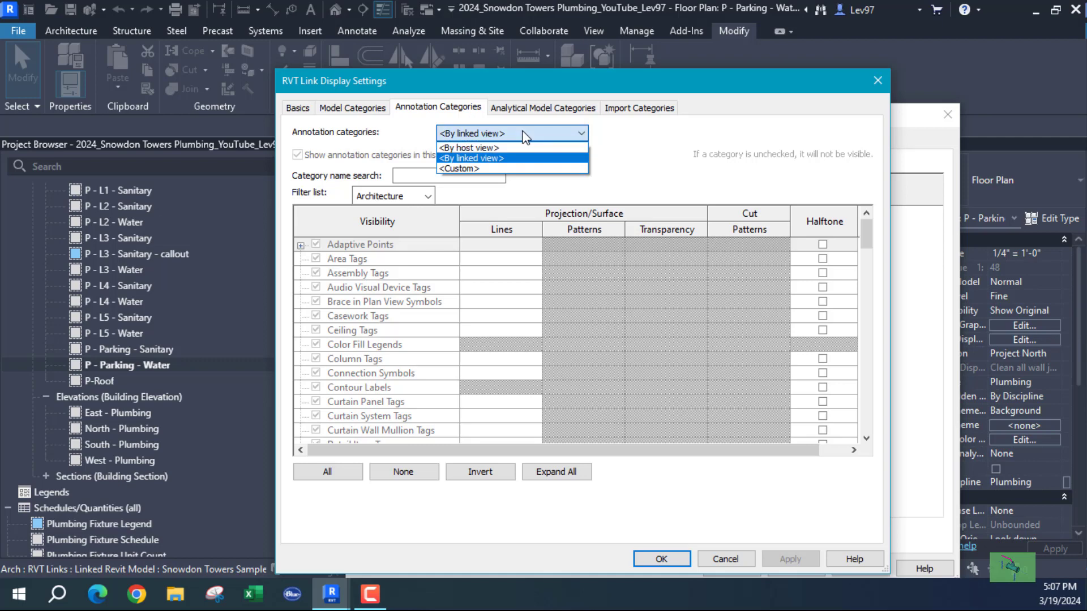
{"action": "left_click", "coordinate": [468, 167]}
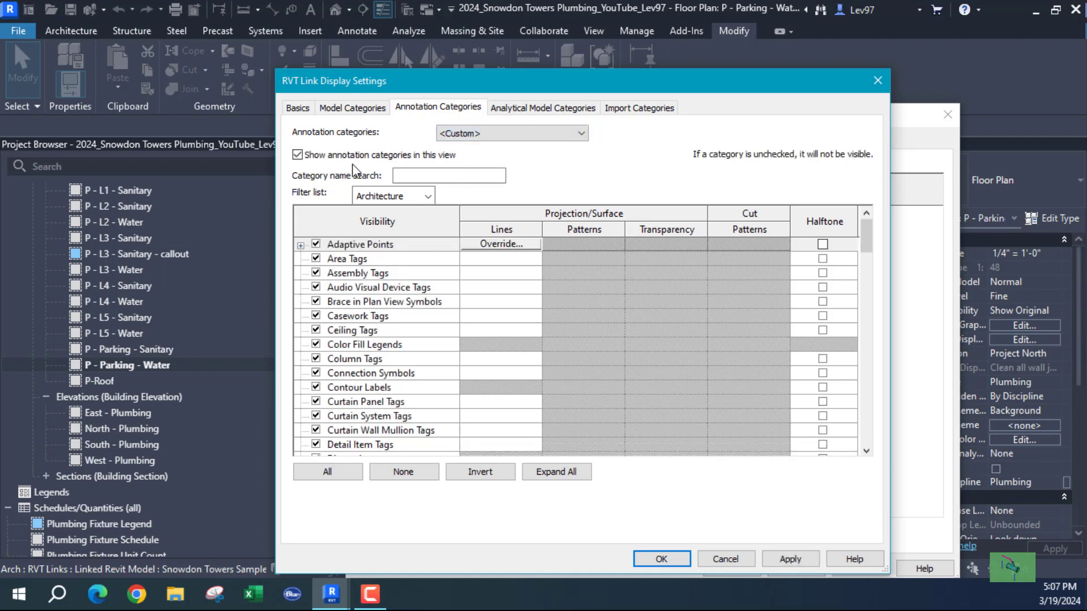
{"action": "left_click", "coordinate": [329, 473]}
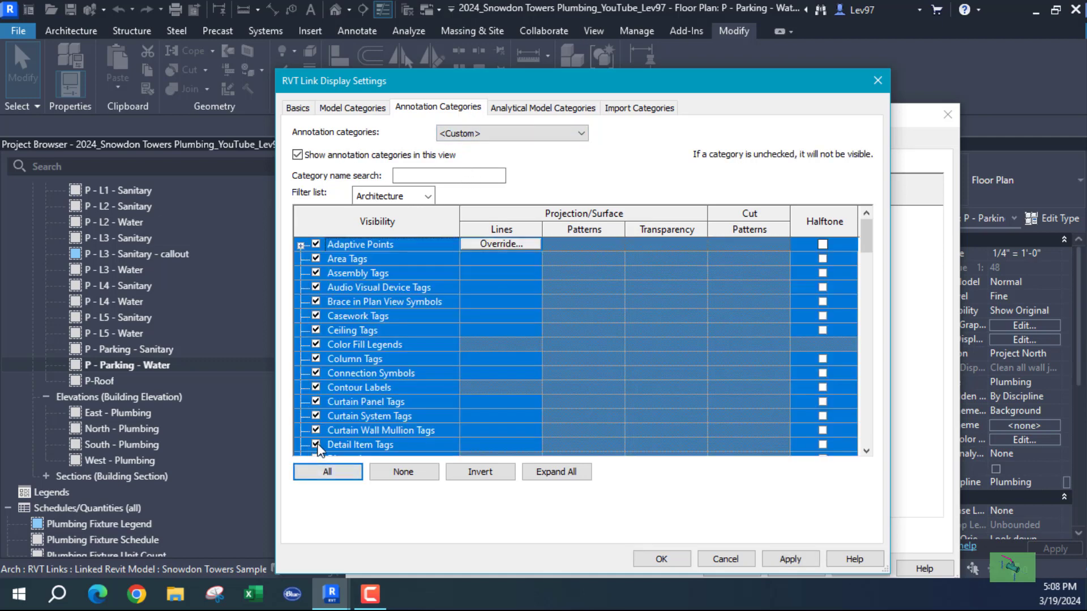
{"action": "left_click", "coordinate": [403, 472]}
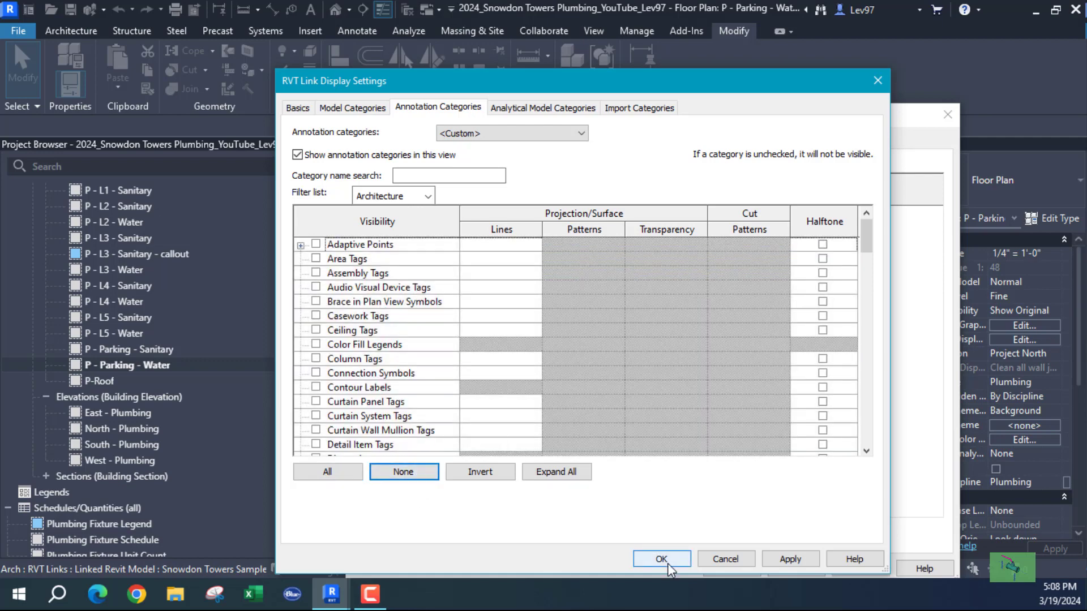
{"action": "left_click", "coordinate": [662, 561]}
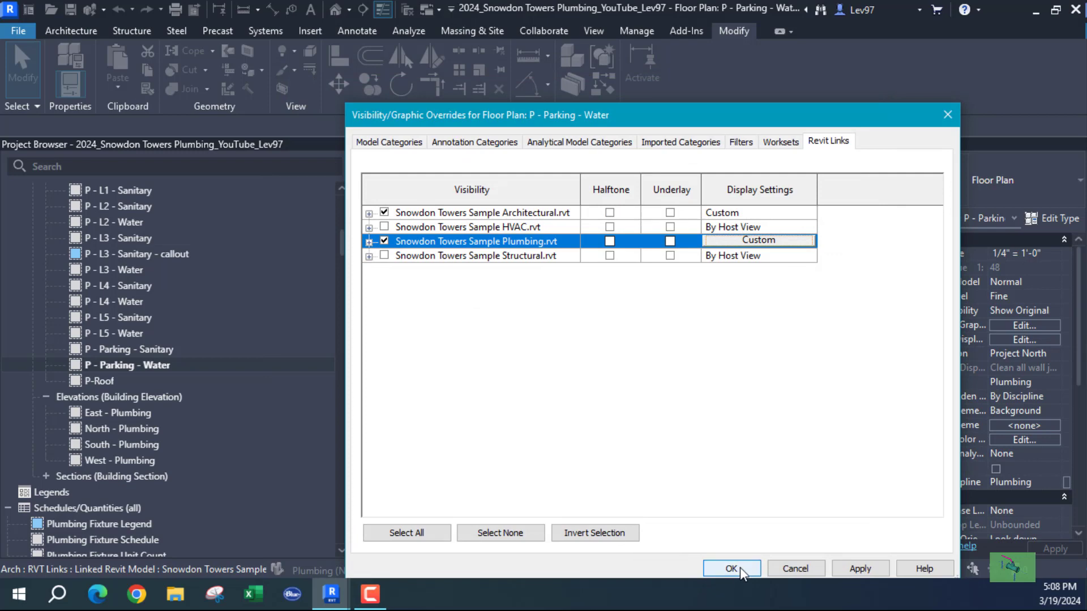
{"action": "left_click", "coordinate": [736, 568]}
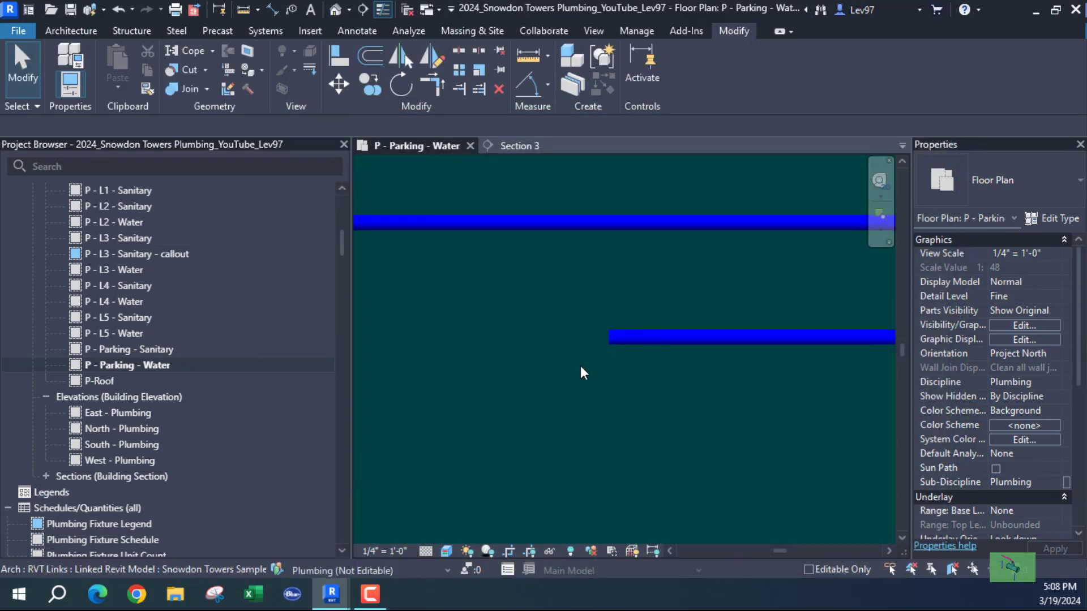
Continue the 10' 7" pipe left to the linked pipes' corner bends and turn it vertically up past the long horizontal pipe.
{"action": "left_click", "coordinate": [634, 340]}
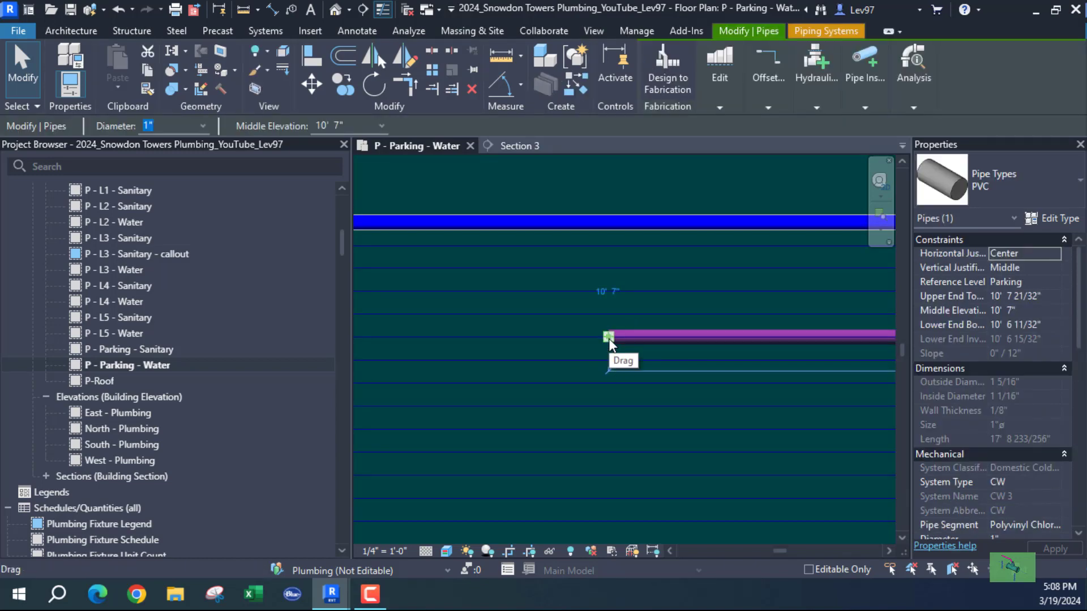
{"action": "right_click", "coordinate": [609, 338]}
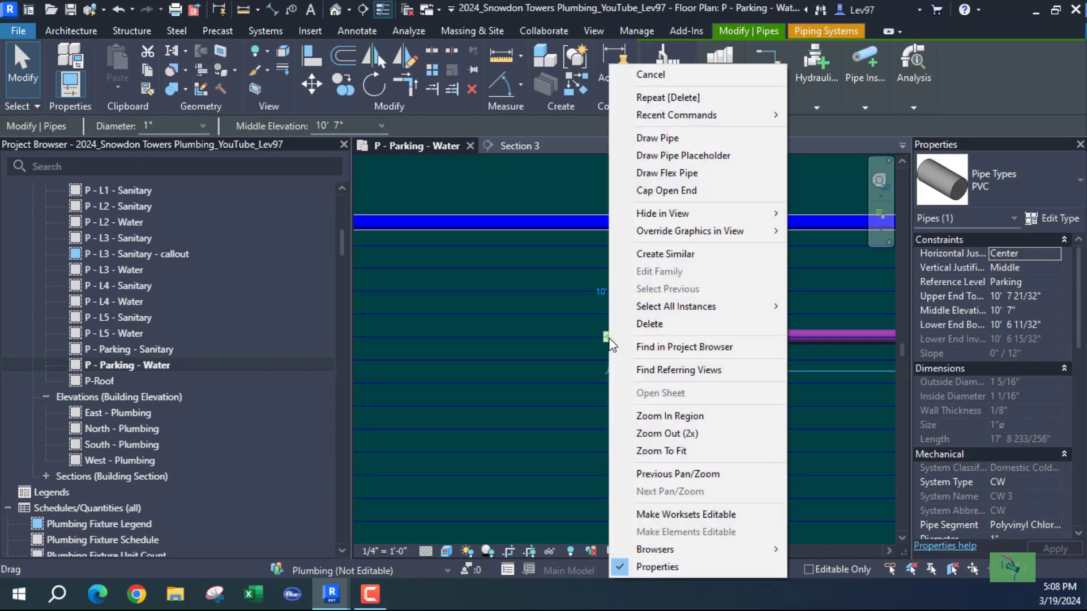
{"action": "left_click", "coordinate": [661, 139]}
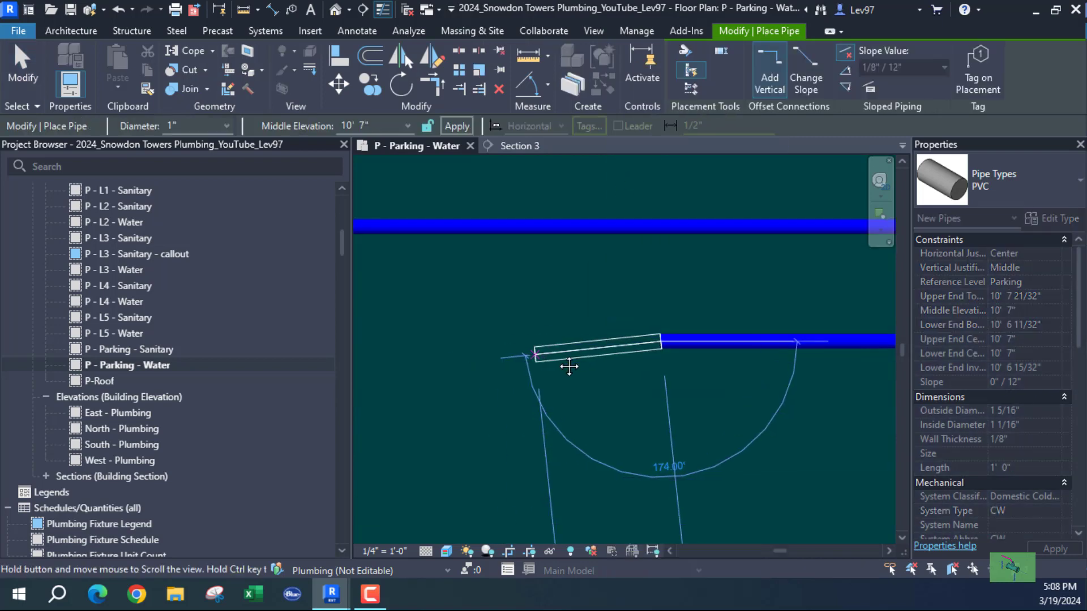
{"action": "scroll", "coordinate": [665, 353], "scroll_direction": "down", "scroll_amount": 2}
{"action": "middle_click_drag", "start_coordinate": [498, 384], "coordinate": [644, 382]}
{"action": "middle_click_drag", "start_coordinate": [508, 363], "coordinate": [760, 359]}
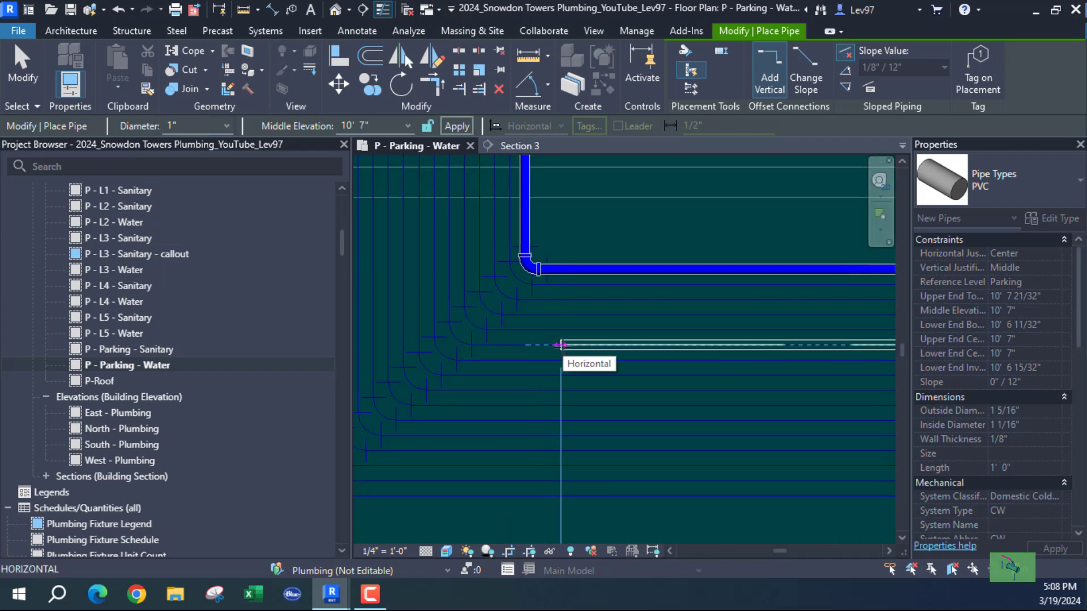
{"action": "left_click", "coordinate": [562, 346]}
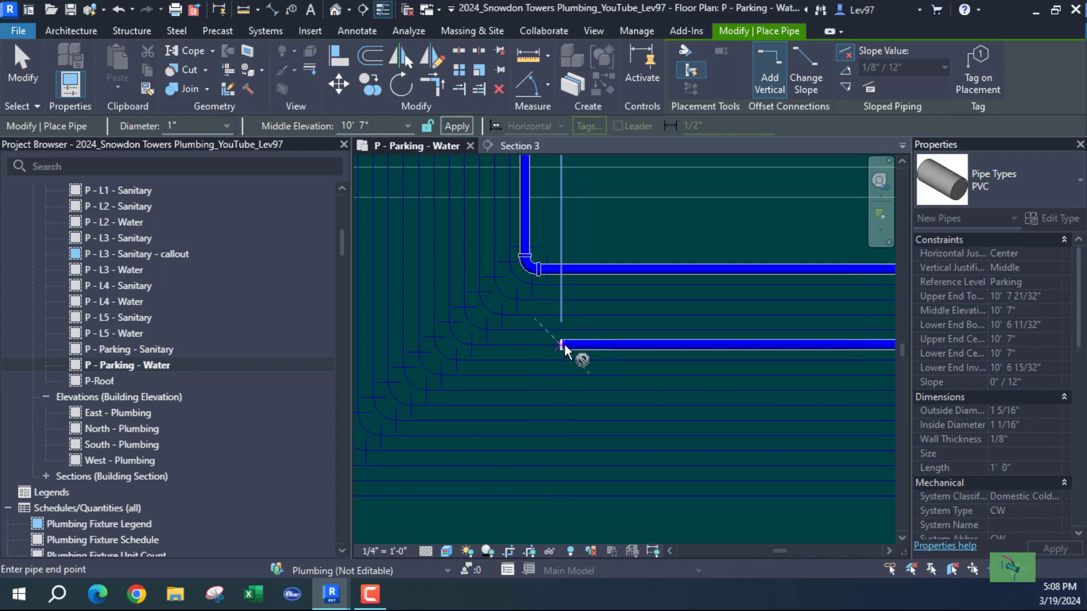
{"action": "left_click", "coordinate": [561, 202]}
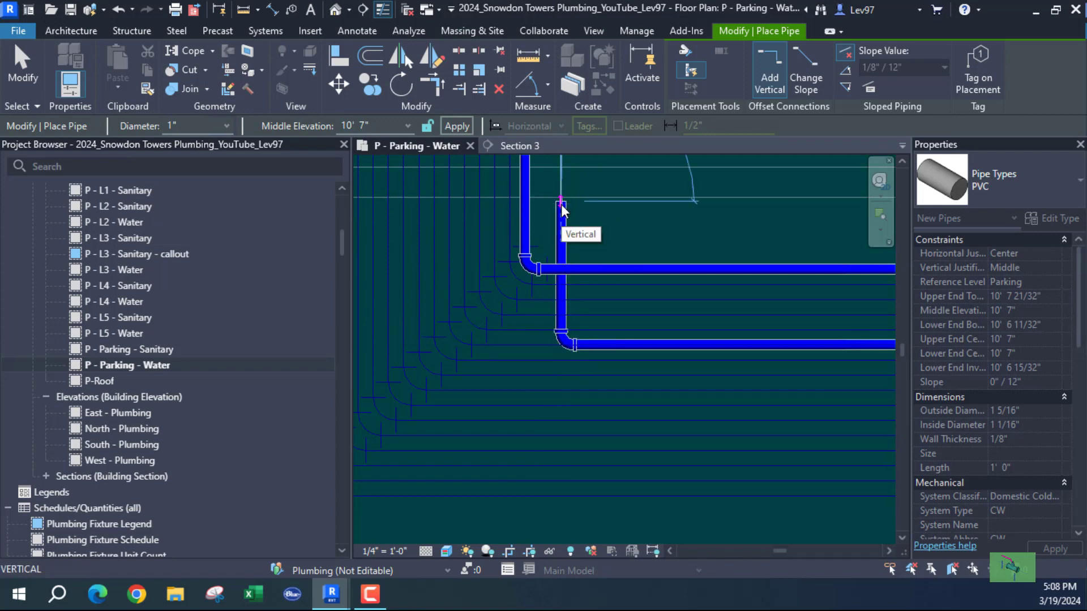
Finish the 10' 7" pipe run and shift its short vertical leg left onto the matching linked pipe line past the corner bends.
{"action": "key", "text": "Escape"}
{"action": "key", "text": "Escape"}
{"action": "middle_click_drag", "start_coordinate": [639, 231], "coordinate": [711, 252]}
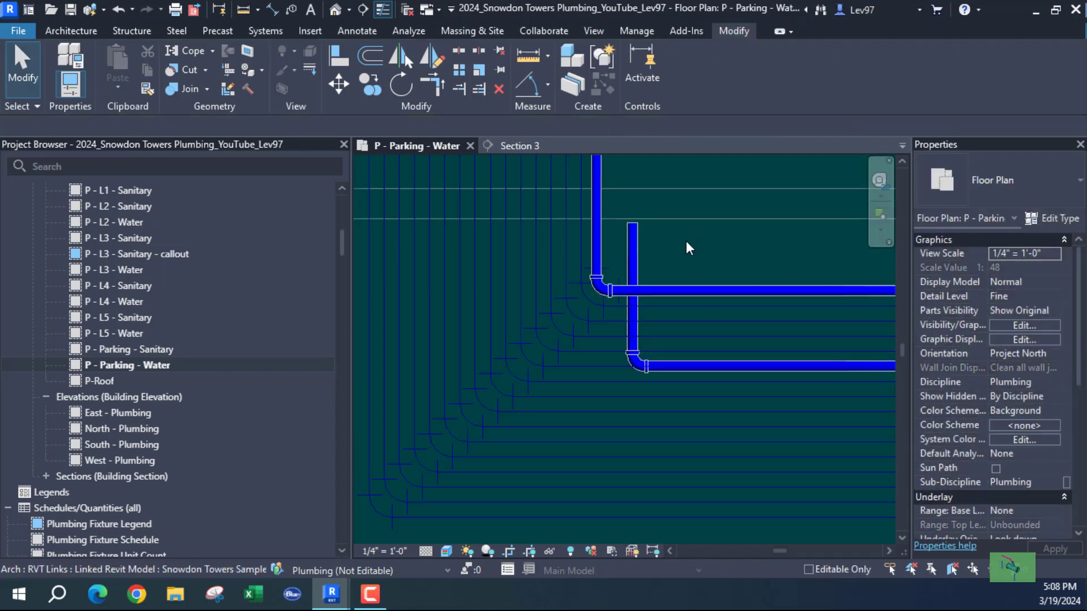
{"action": "left_click_drag", "start_coordinate": [631, 239], "coordinate": [521, 247]}
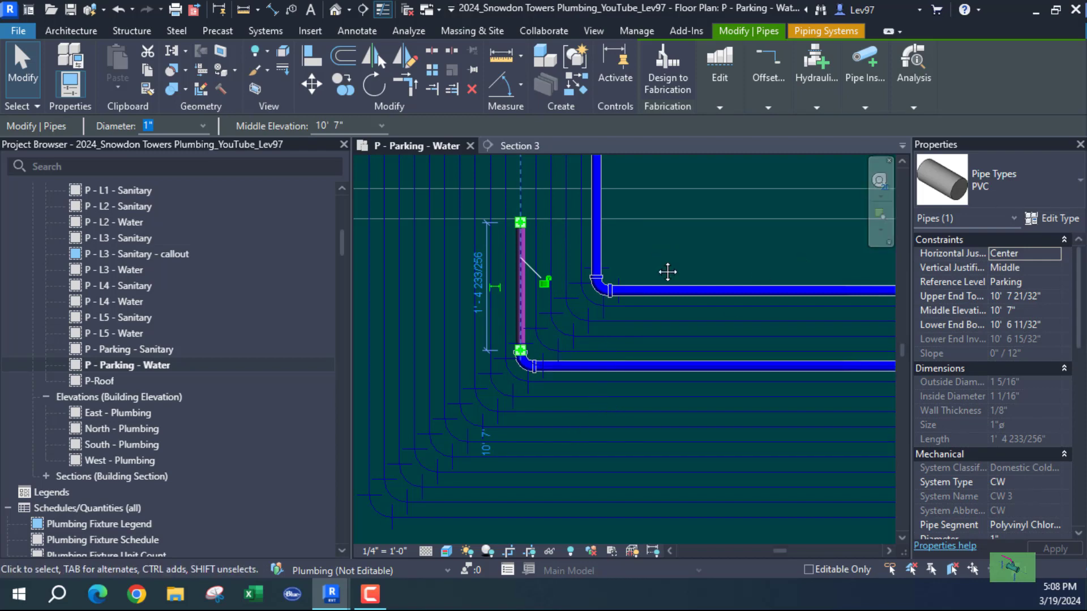
Draw a 1" pipe at 10' 7" straight up from the vertical leg's open end to just below the row of linked riser symbols.
{"action": "middle_click_drag", "start_coordinate": [636, 255], "coordinate": [690, 446]}
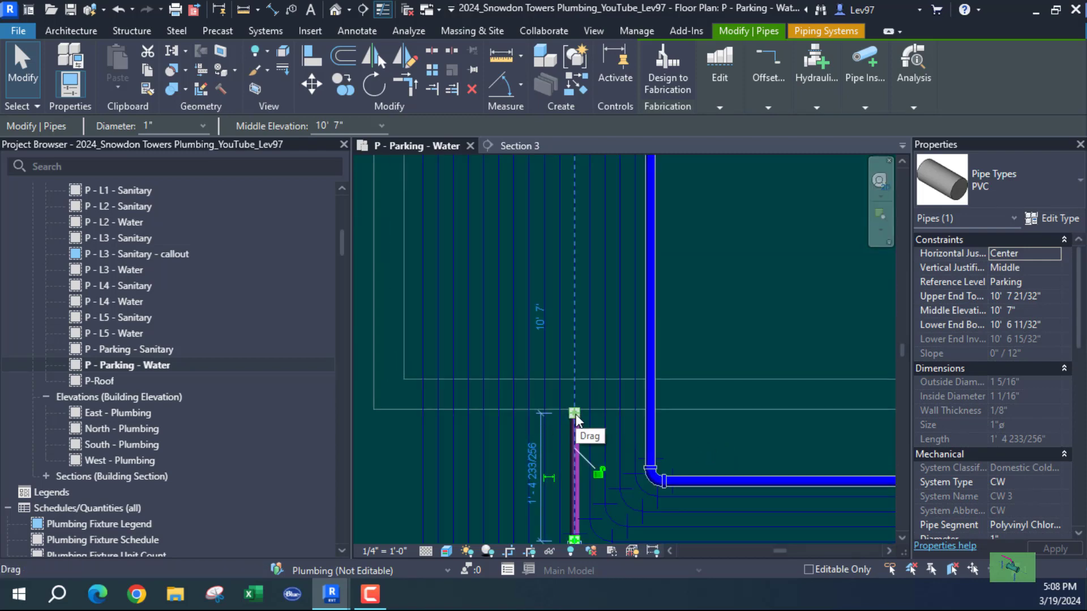
{"action": "right_click", "coordinate": [575, 415]}
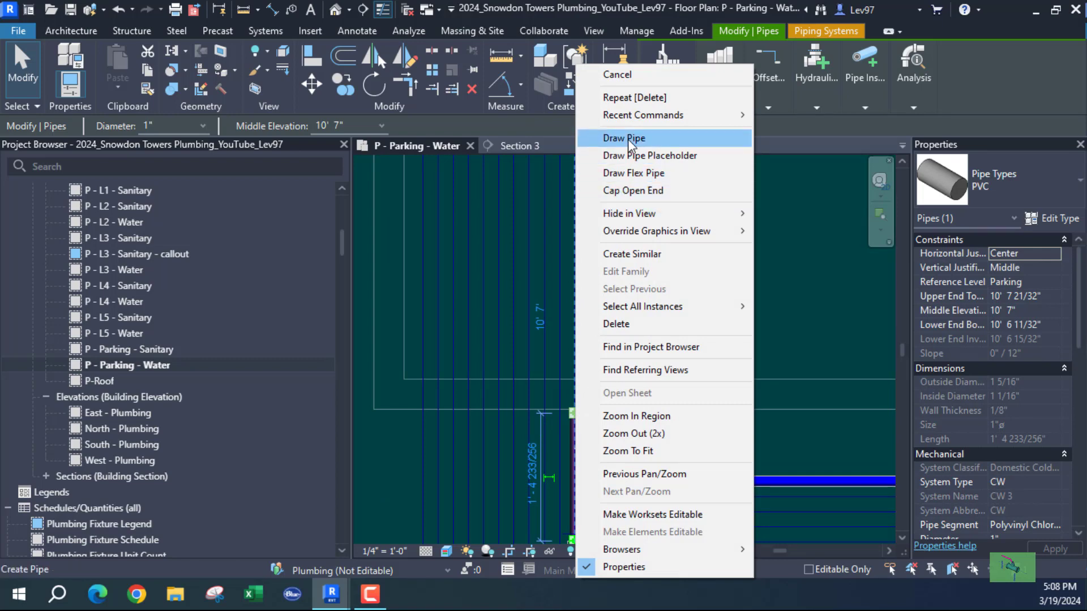
{"action": "left_click", "coordinate": [627, 140]}
{"action": "scroll", "coordinate": [569, 422], "scroll_direction": "up", "scroll_amount": 4}
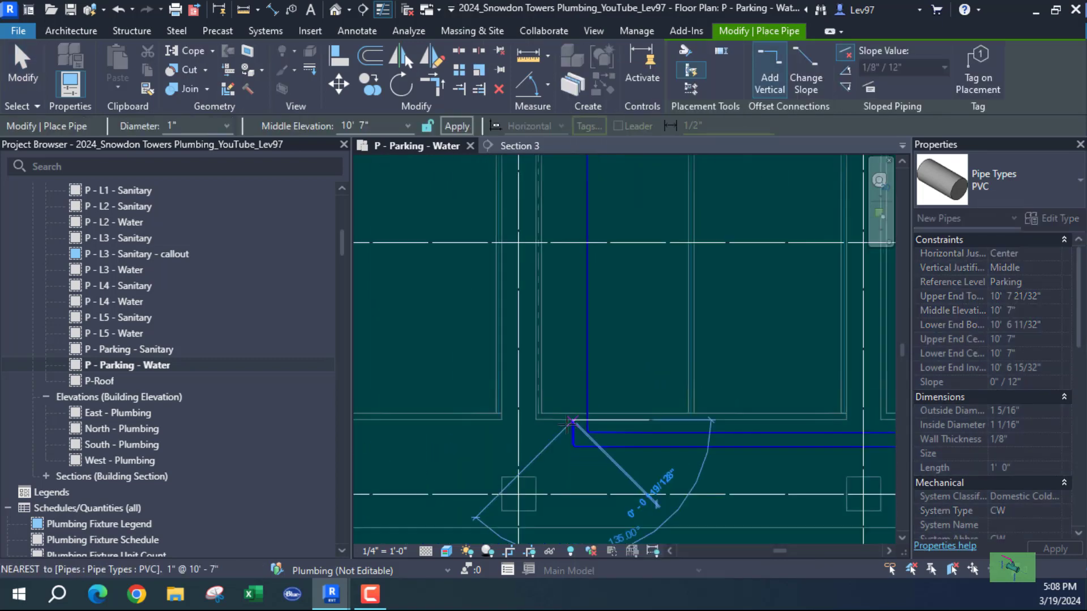
{"action": "scroll", "coordinate": [567, 424], "scroll_direction": "down", "scroll_amount": 2}
{"action": "middle_click_drag", "start_coordinate": [571, 256], "coordinate": [553, 551]}
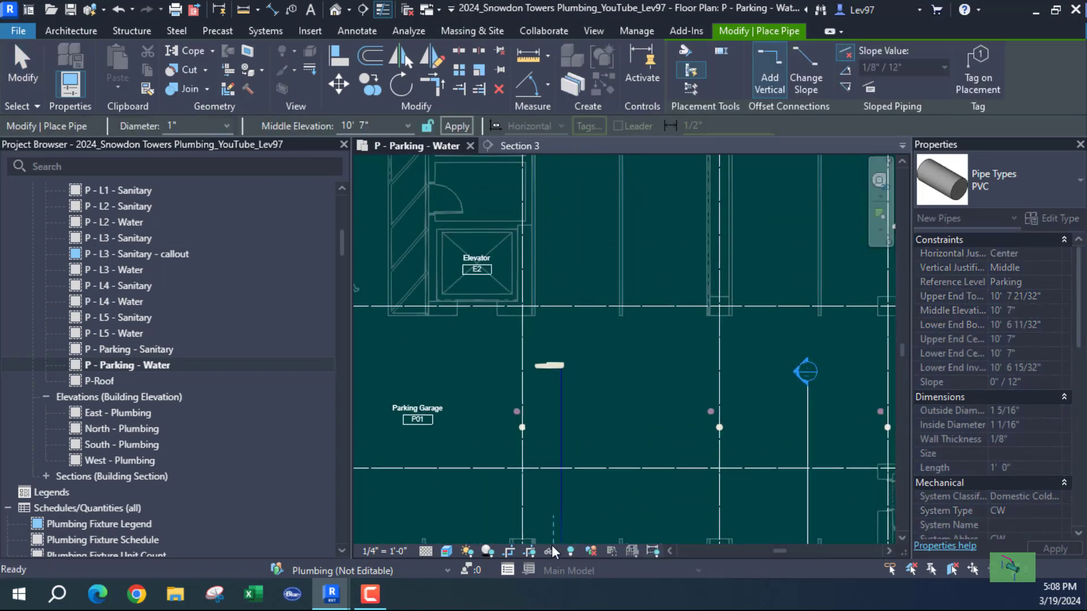
{"action": "scroll", "coordinate": [554, 390], "scroll_direction": "up", "scroll_amount": 6}
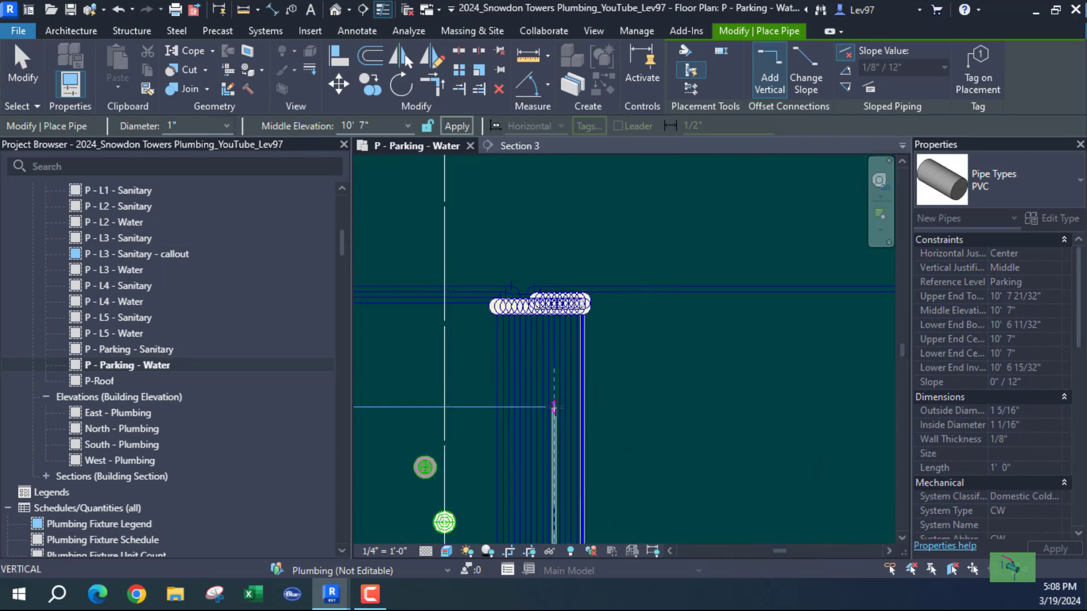
{"action": "scroll", "coordinate": [553, 407], "scroll_direction": "up", "scroll_amount": 3}
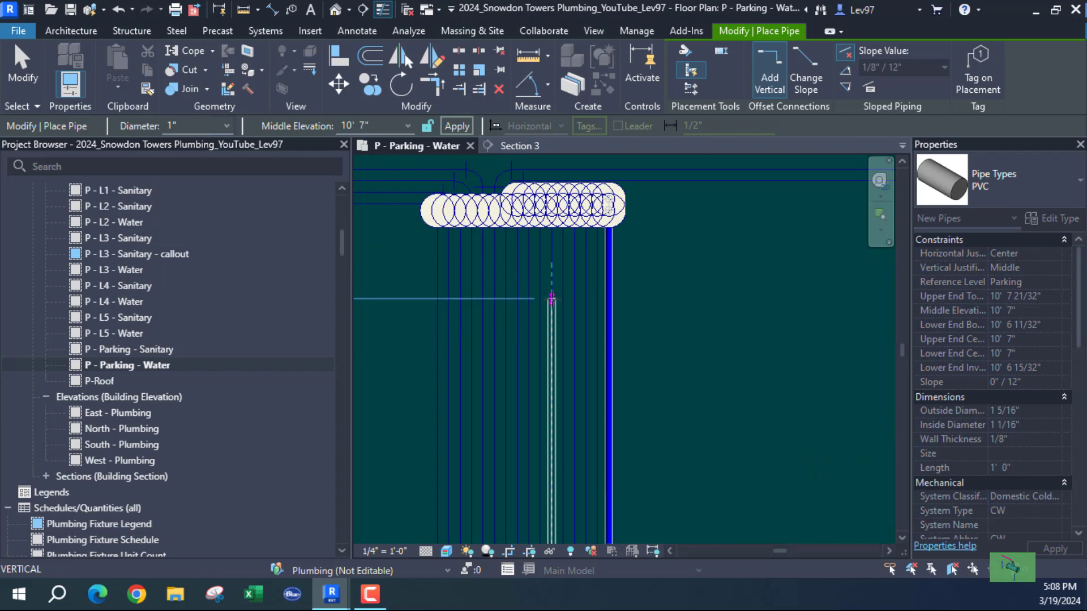
{"action": "middle_click_drag", "start_coordinate": [551, 258], "coordinate": [558, 350]}
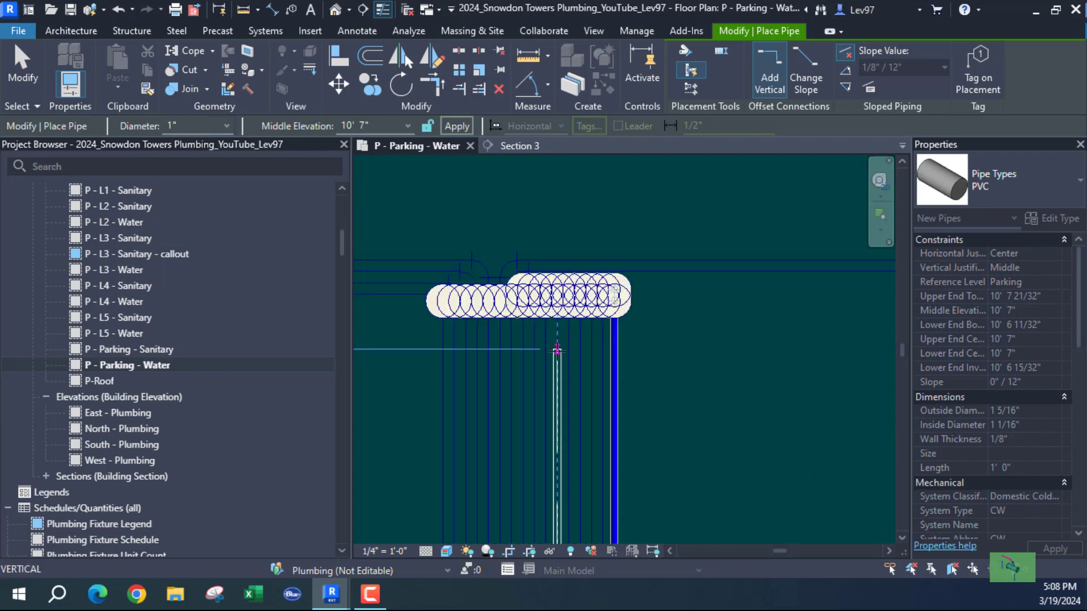
{"action": "left_click", "coordinate": [558, 333]}
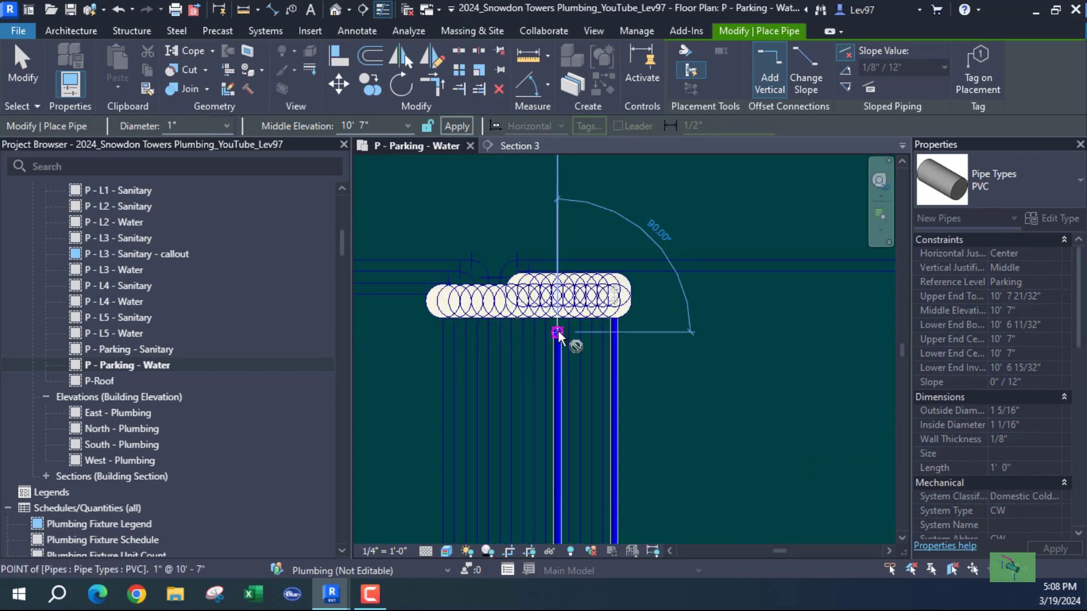
{"action": "key", "text": "Escape"}
{"action": "key", "text": "Escape"}
Move the Section 3 line left across the plan to the two vertical cold-water runs.
{"action": "scroll", "coordinate": [751, 348], "scroll_direction": "down", "scroll_amount": 5}
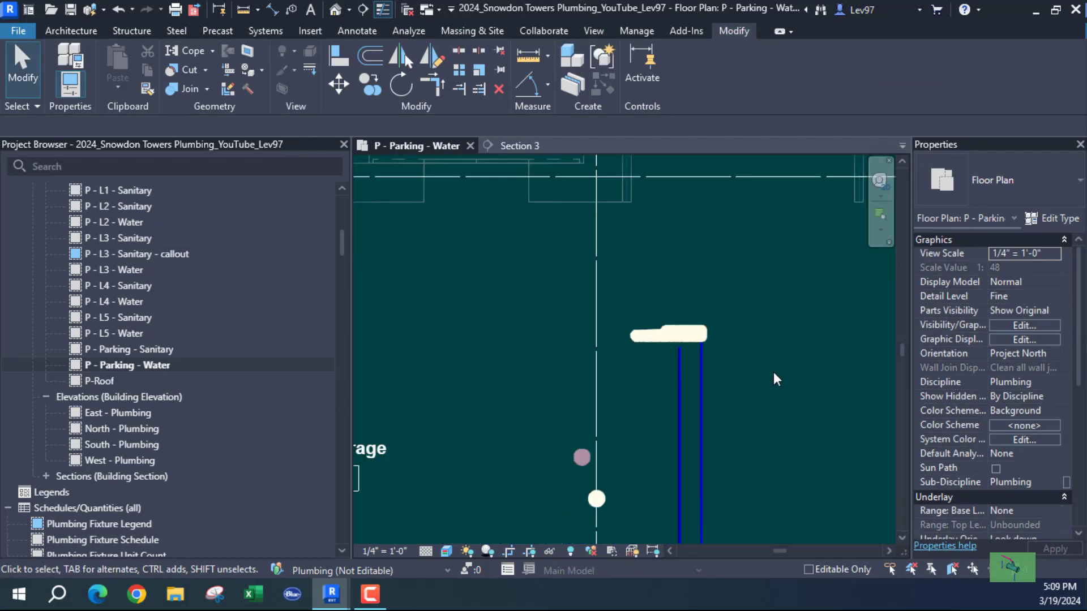
{"action": "middle_click_drag", "start_coordinate": [775, 378], "coordinate": [600, 145]}
{"action": "scroll", "coordinate": [641, 346], "scroll_direction": "down", "scroll_amount": 4}
{"action": "middle_click_drag", "start_coordinate": [637, 349], "coordinate": [539, 209]}
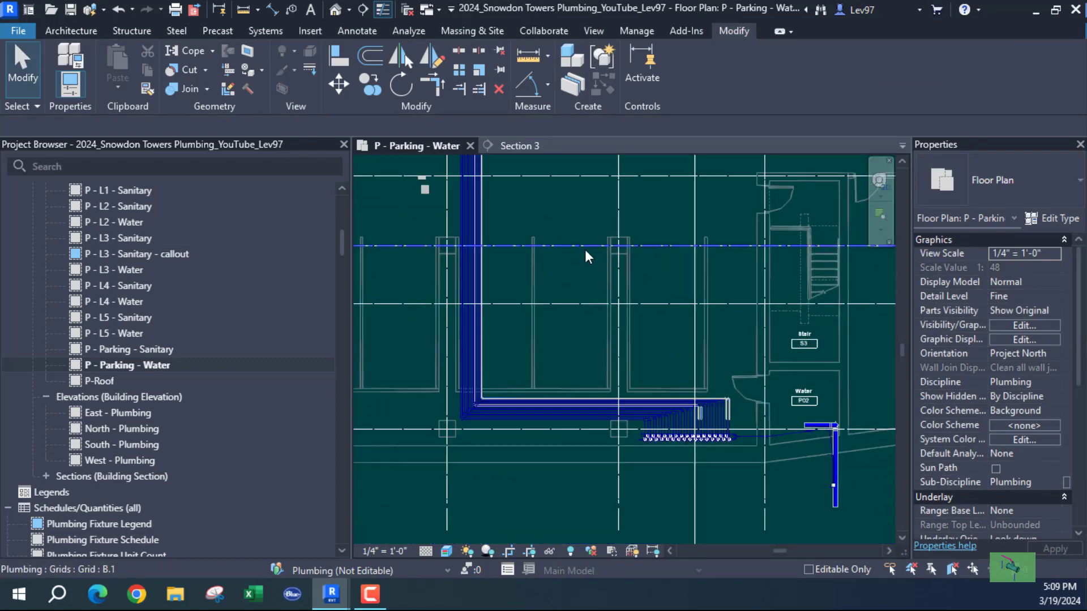
{"action": "middle_click_drag", "start_coordinate": [585, 249], "coordinate": [608, 504]}
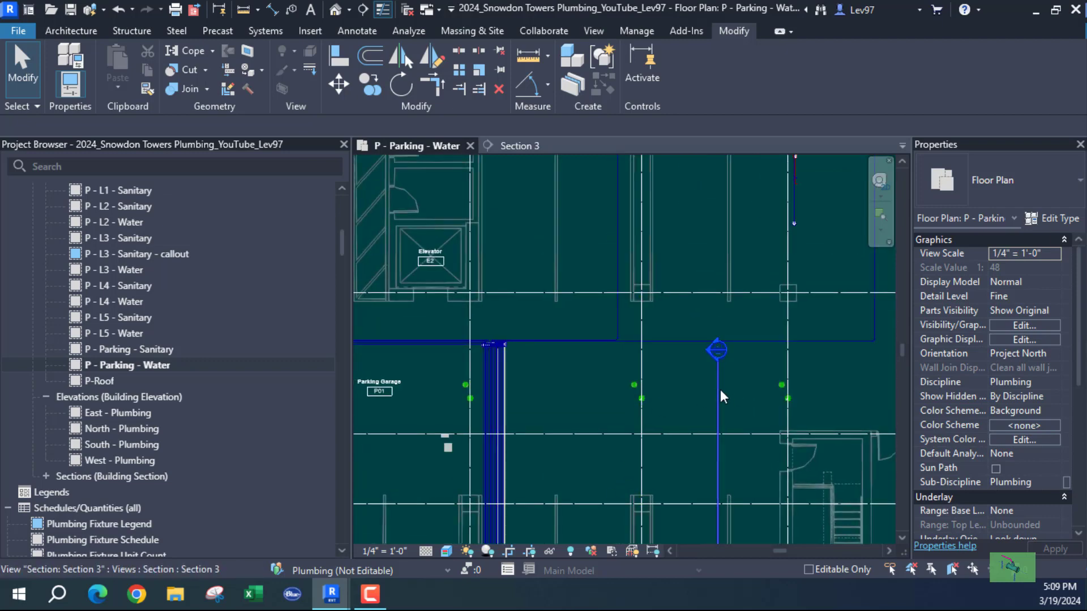
{"action": "left_click_drag", "start_coordinate": [720, 396], "coordinate": [504, 288]}
{"action": "scroll", "coordinate": [502, 364], "scroll_direction": "up", "scroll_amount": 1}
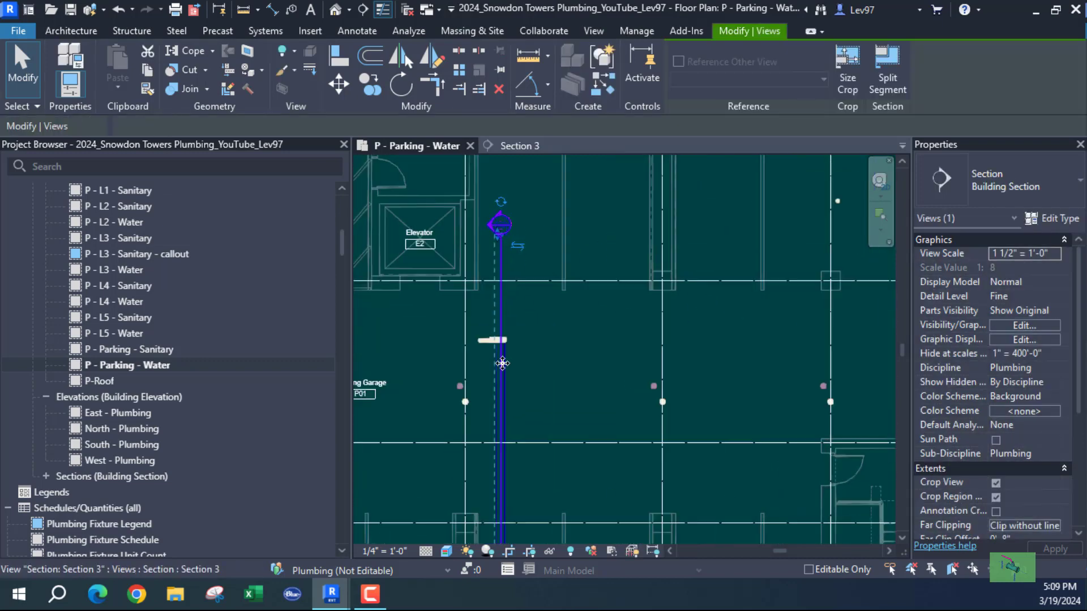
Try view scales of 1/16", 1/2" and 3/4" on the plan, settling on 1" = 1'-0" to separate the linked riser symbols.
{"action": "scroll", "coordinate": [502, 364], "scroll_direction": "up", "scroll_amount": 10}
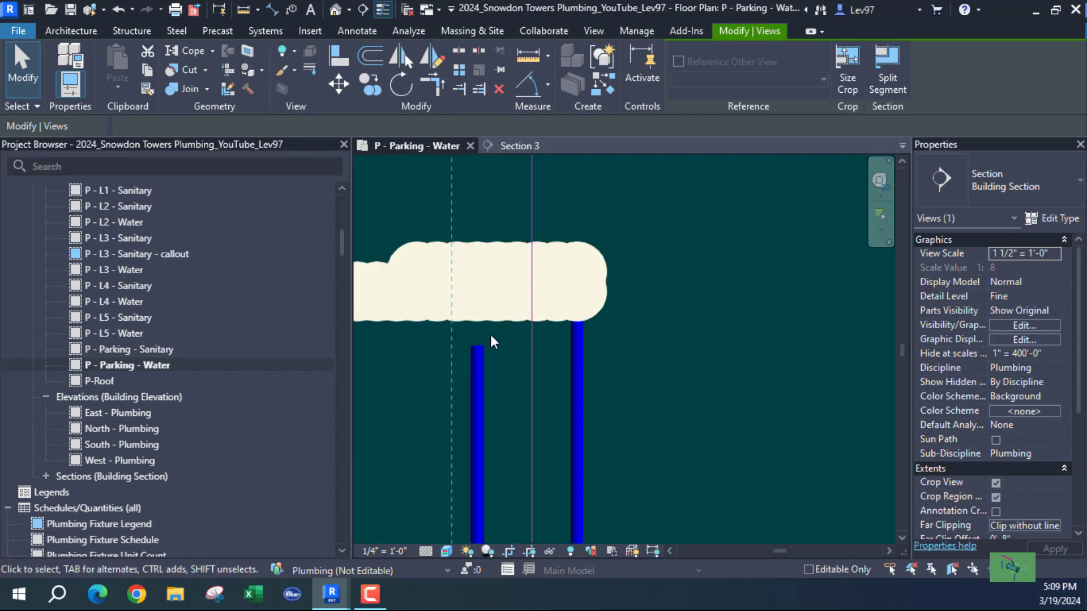
{"action": "middle_click_drag", "start_coordinate": [505, 364], "coordinate": [608, 271]}
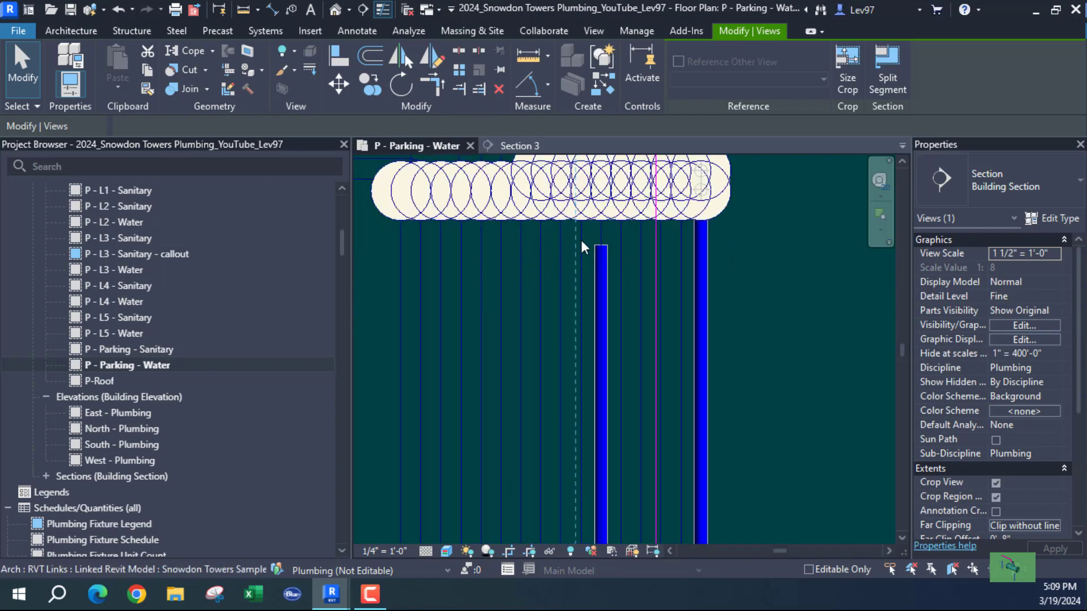
{"action": "left_click", "coordinate": [383, 549]}
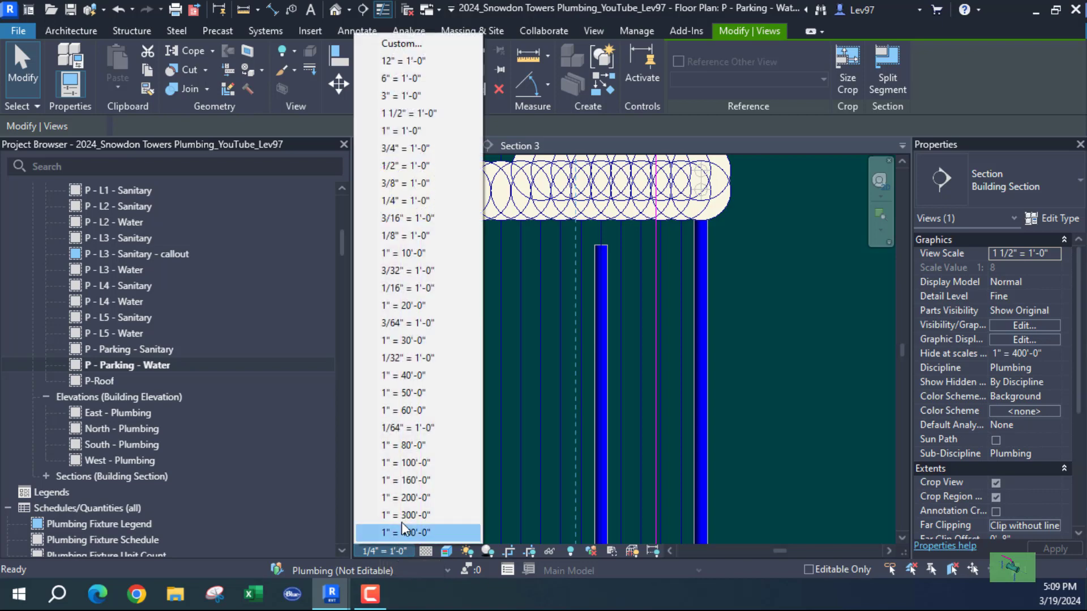
{"action": "left_click", "coordinate": [412, 287]}
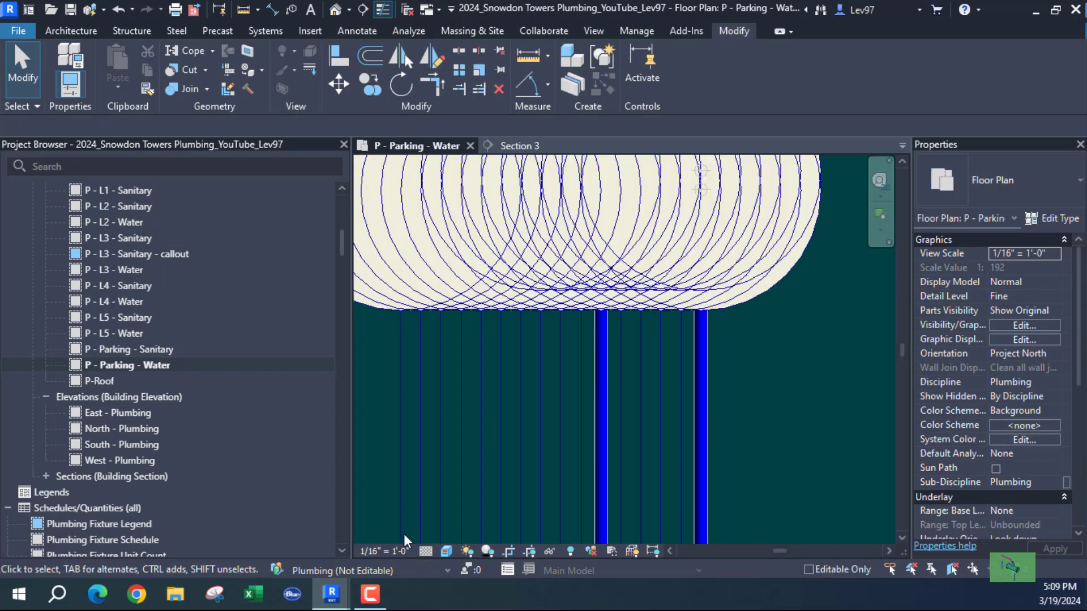
{"action": "left_click", "coordinate": [385, 548]}
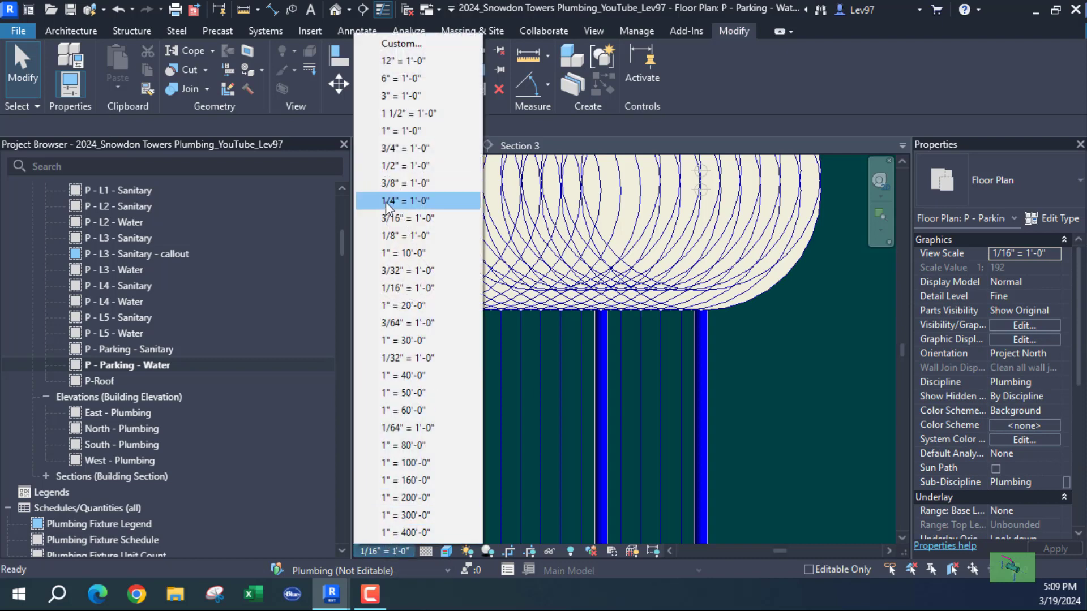
{"action": "left_click", "coordinate": [402, 164]}
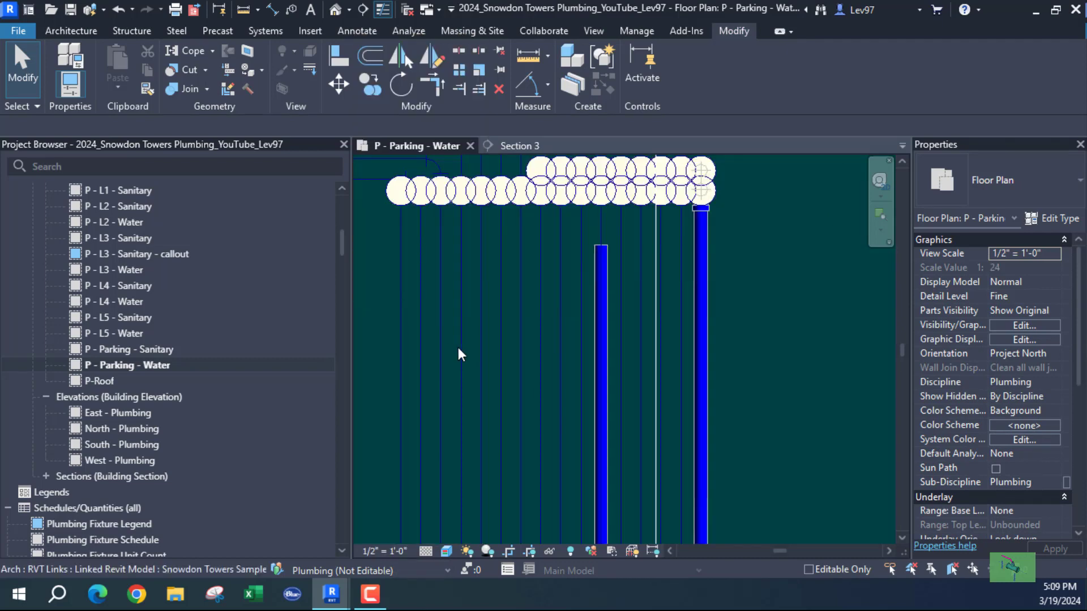
{"action": "left_click", "coordinate": [379, 549]}
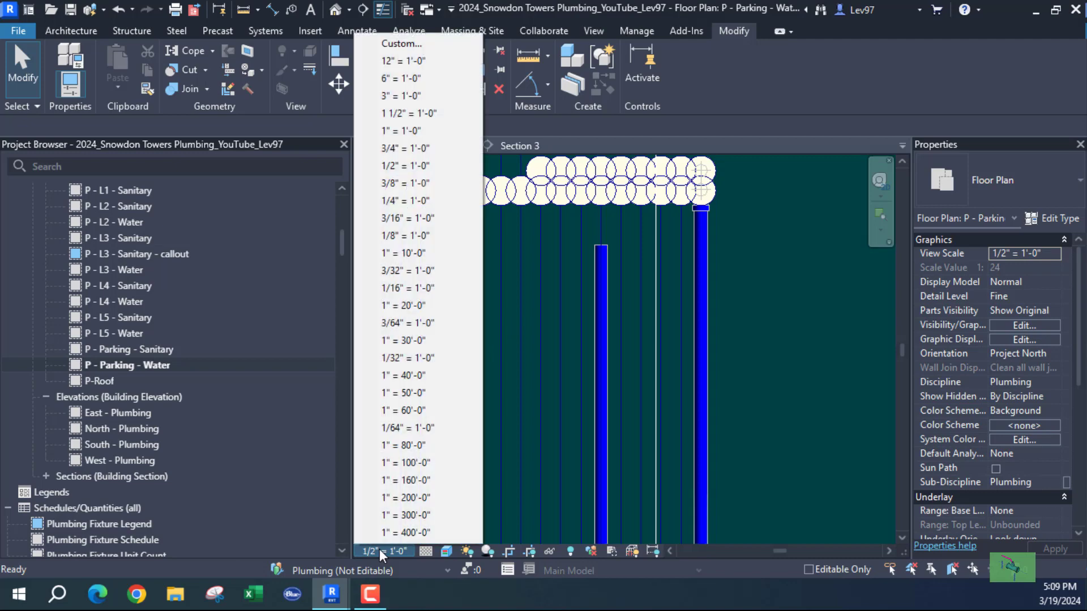
{"action": "left_click", "coordinate": [396, 147]}
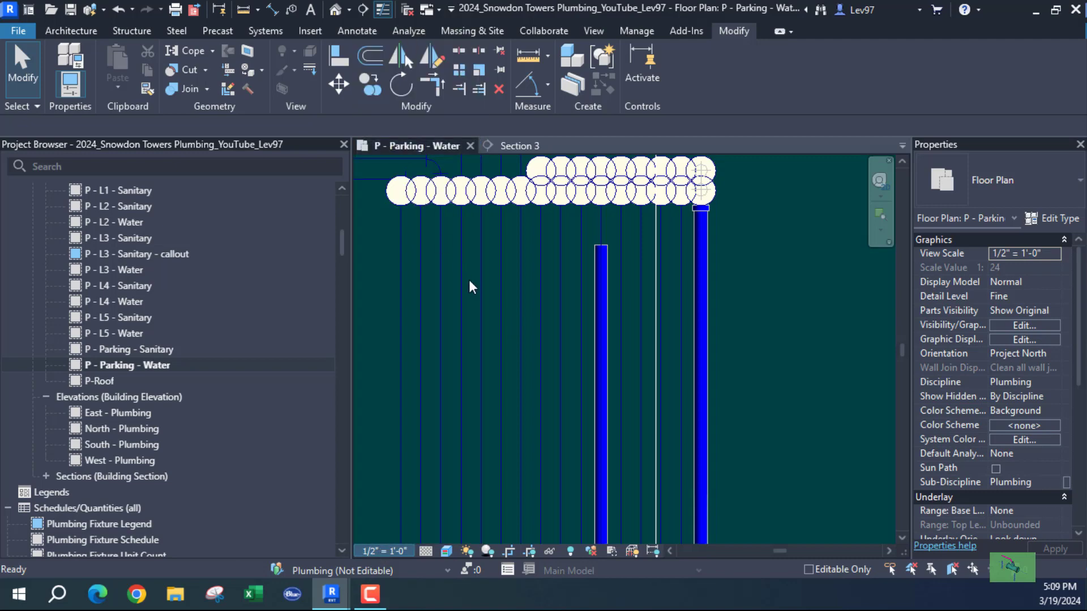
{"action": "middle_click_drag", "start_coordinate": [575, 283], "coordinate": [524, 365]}
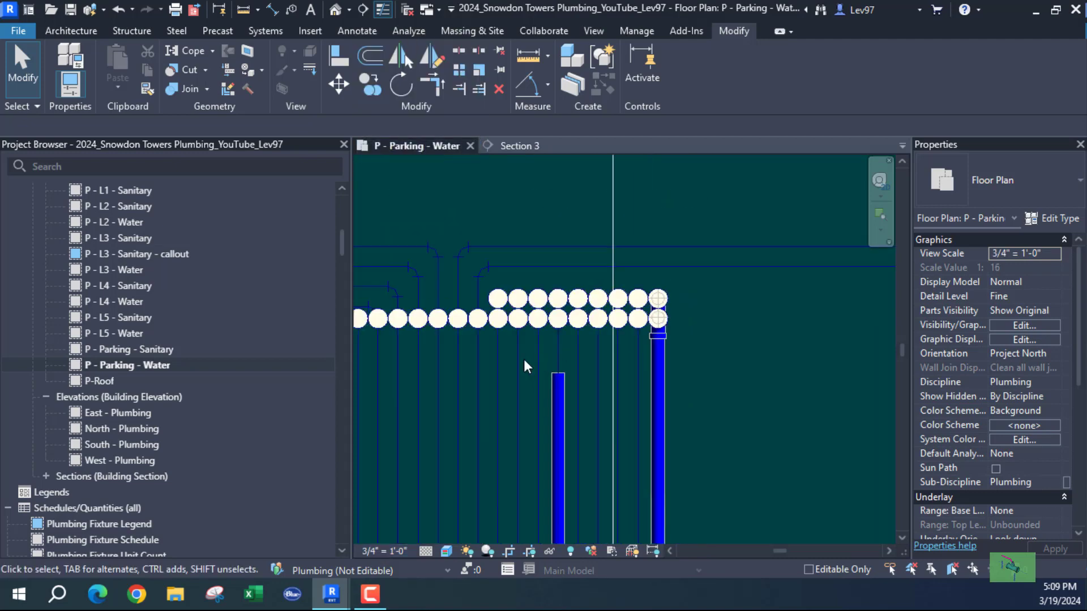
{"action": "left_click", "coordinate": [371, 550]}
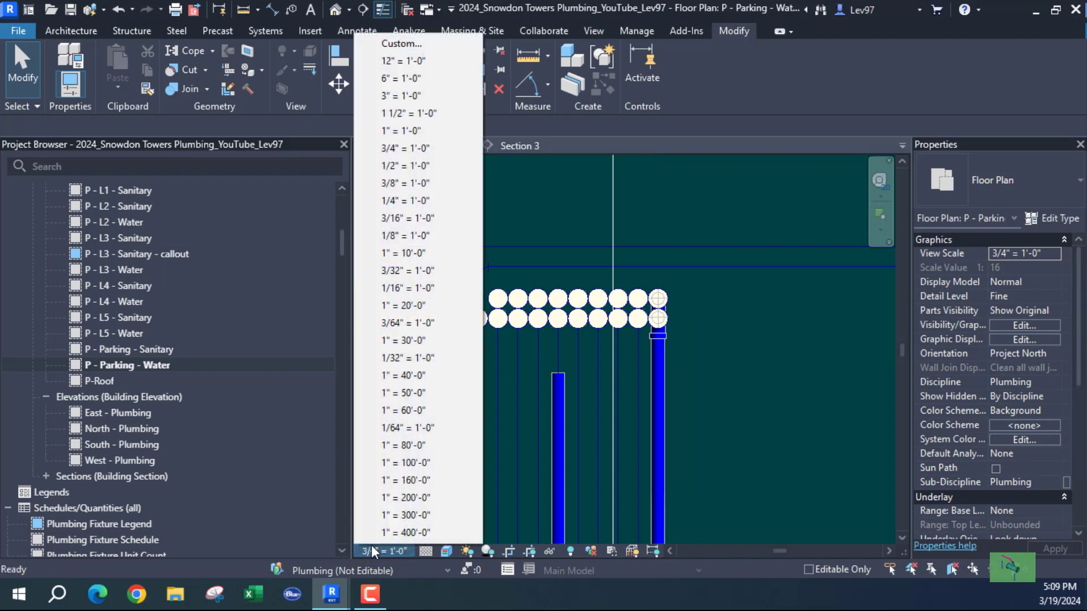
{"action": "left_click", "coordinate": [399, 131]}
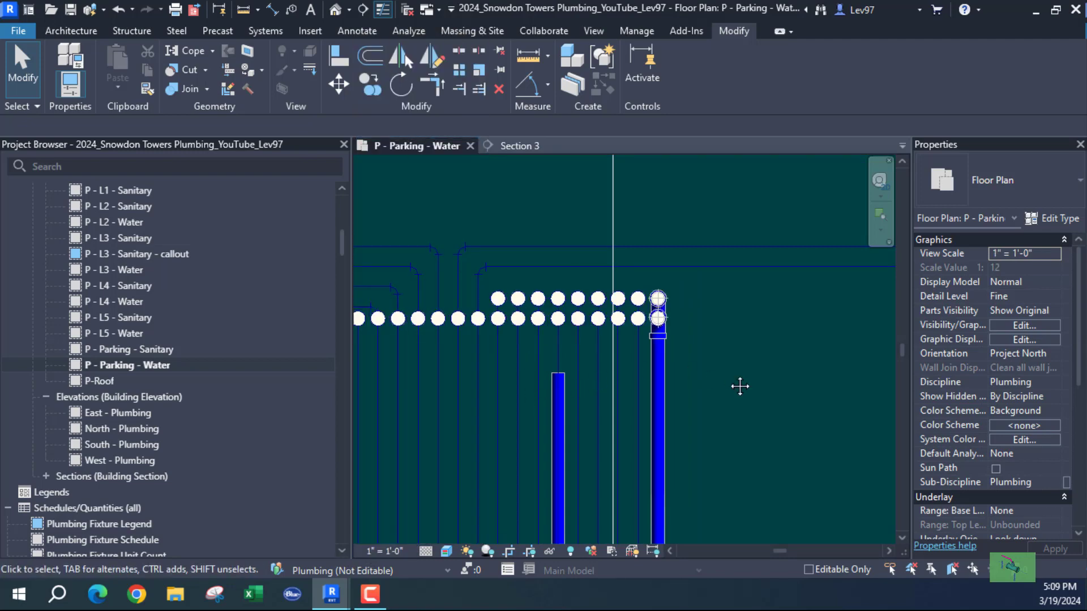
Shift the Section 3 line further left to just right of the shorter vertical pipe.
{"action": "left_click", "coordinate": [634, 250]}
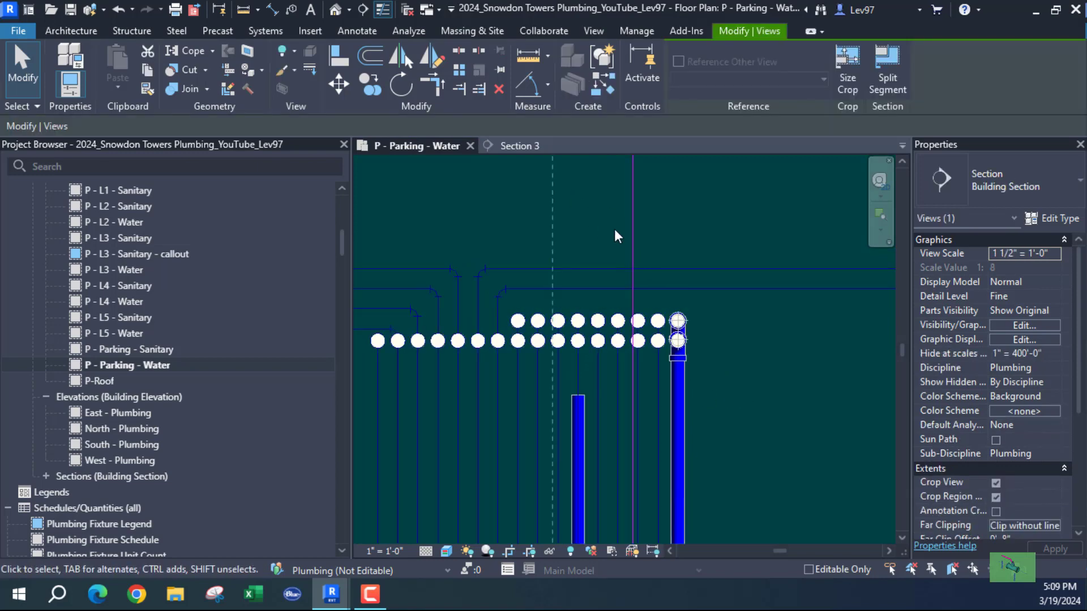
{"action": "left_click_drag", "start_coordinate": [634, 236], "coordinate": [593, 215]}
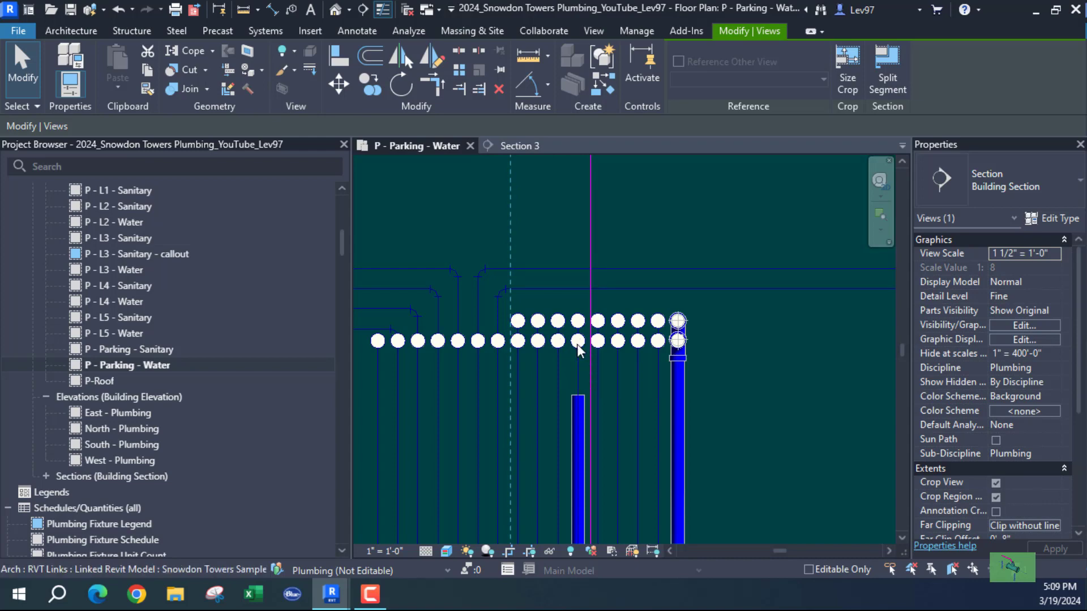
{"action": "left_click", "coordinate": [471, 226]}
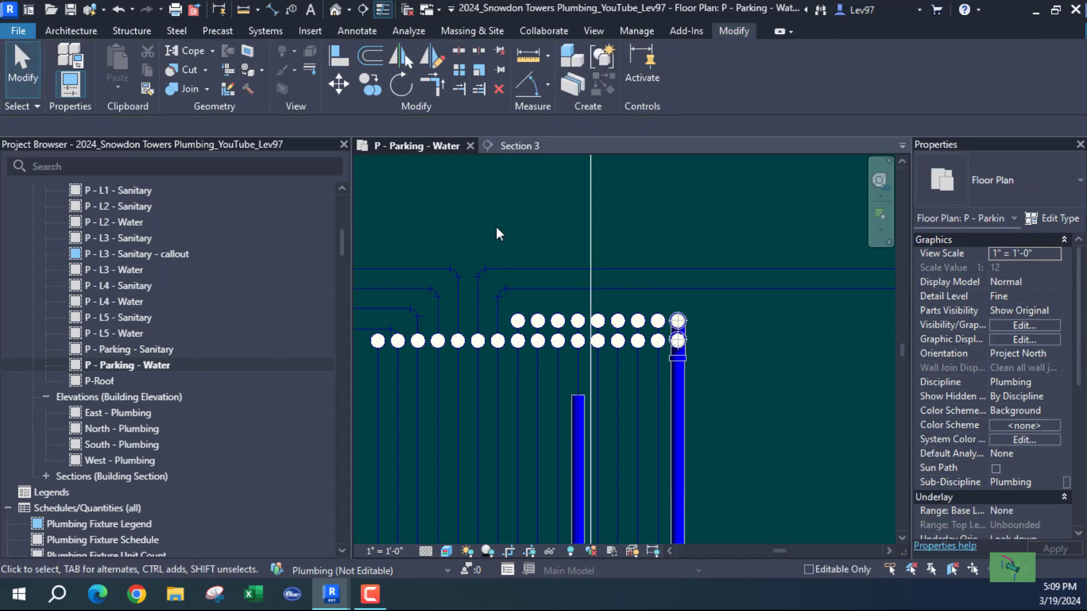
Check the distance left of the Section 3 line with a trial detail line, leaving the line unplaced.
{"action": "key", "text": "d"}
{"action": "key", "text": "l"}
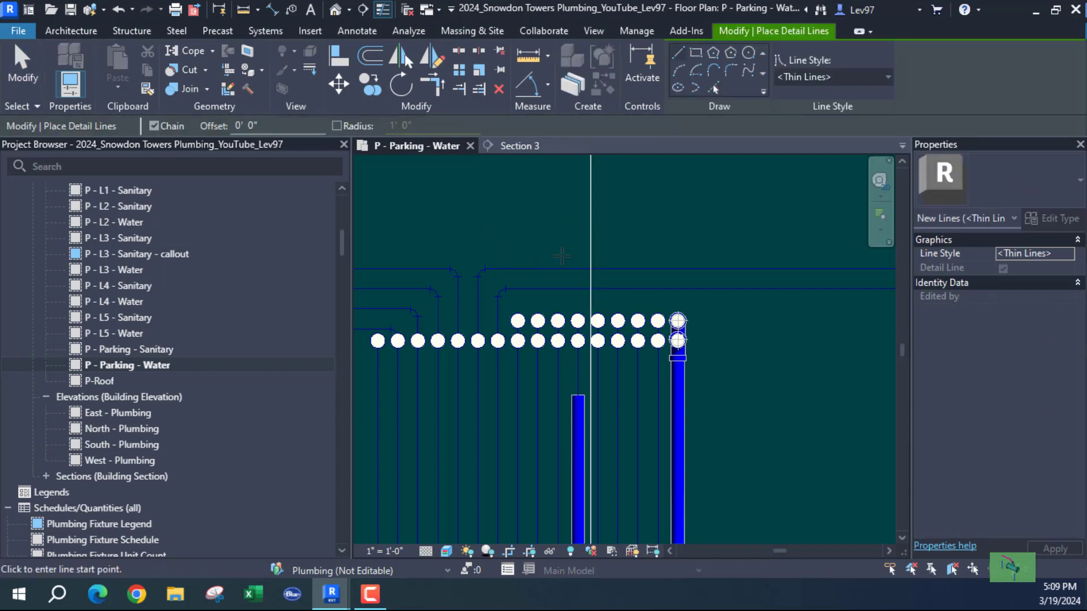
{"action": "left_click", "coordinate": [590, 258]}
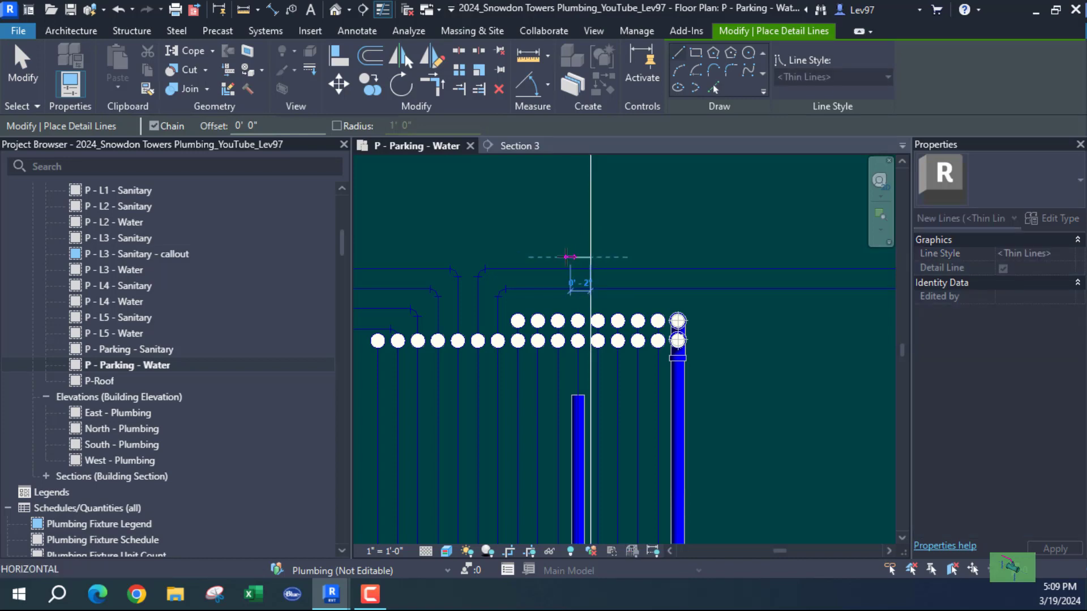
{"action": "key", "text": "Escape"}
{"action": "key", "text": "Escape"}
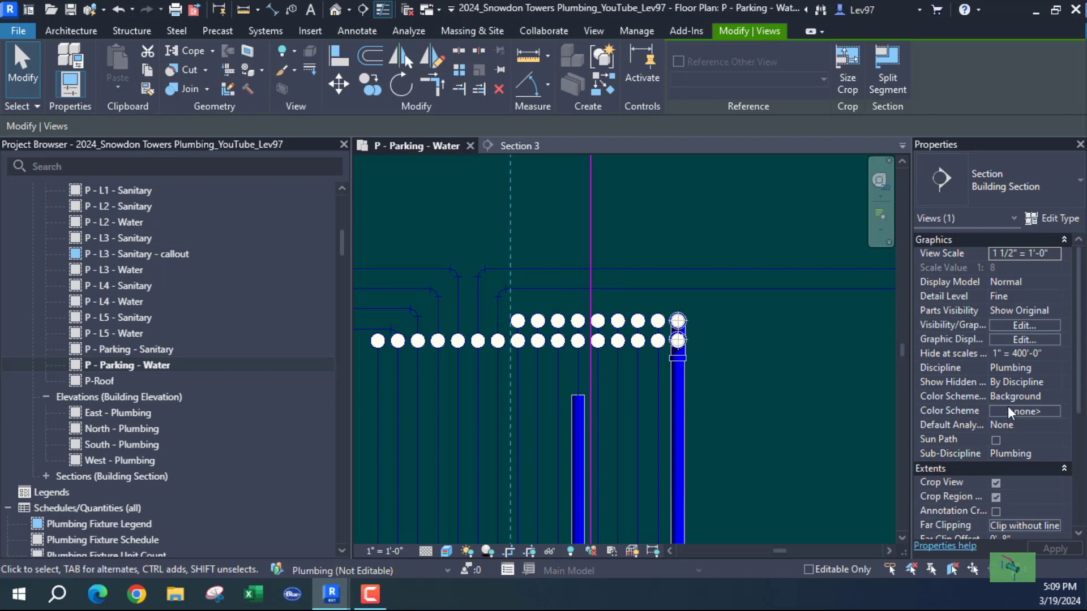
Reduce Section 3's Far Clip Offset so the section takes in only the adjacent 10' 7" pipe.
{"action": "scroll", "coordinate": [1013, 411], "scroll_direction": "down", "scroll_amount": 4}
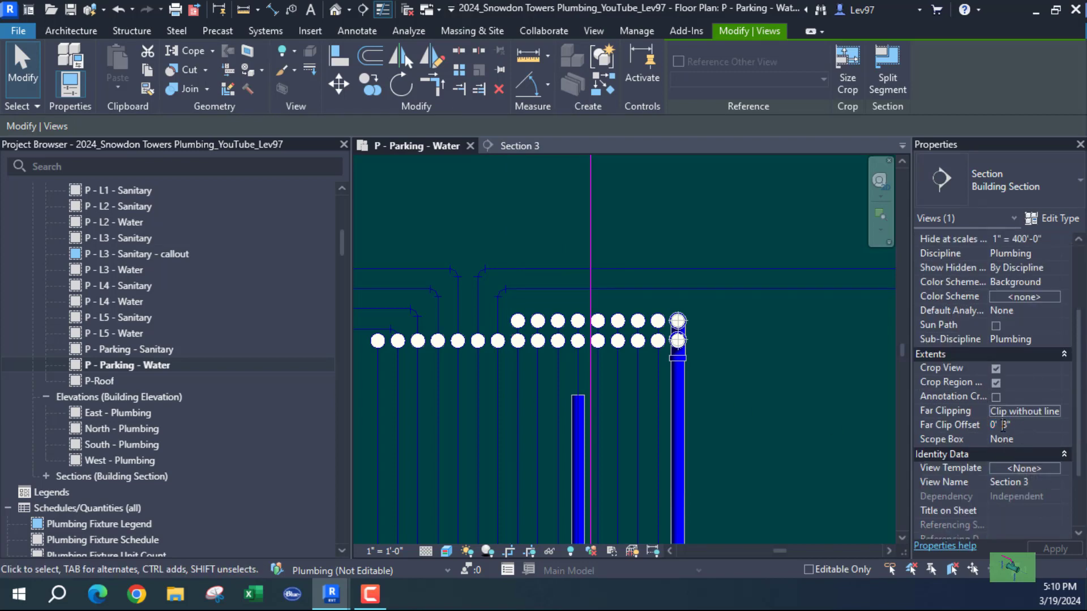
{"action": "key", "text": "Delete"}
{"action": "left_click", "coordinate": [1034, 380]}
Select the shorter vertical pipe in the plan and locate its open end in the Section 3 view.
{"action": "left_click", "coordinate": [577, 417]}
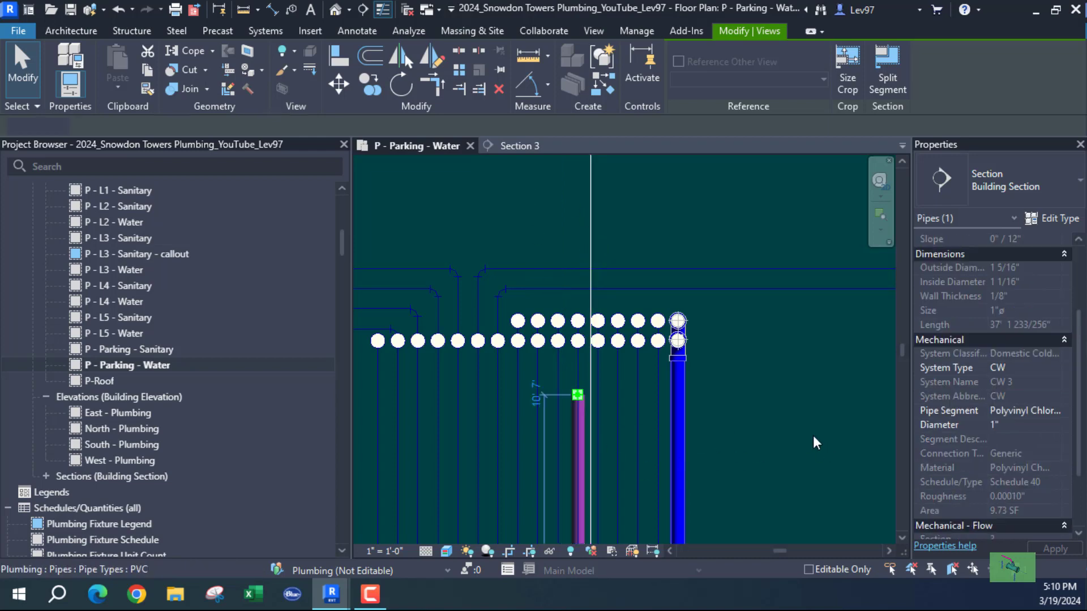
{"action": "left_click", "coordinate": [532, 144]}
{"action": "scroll", "coordinate": [635, 402], "scroll_direction": "down", "scroll_amount": 2}
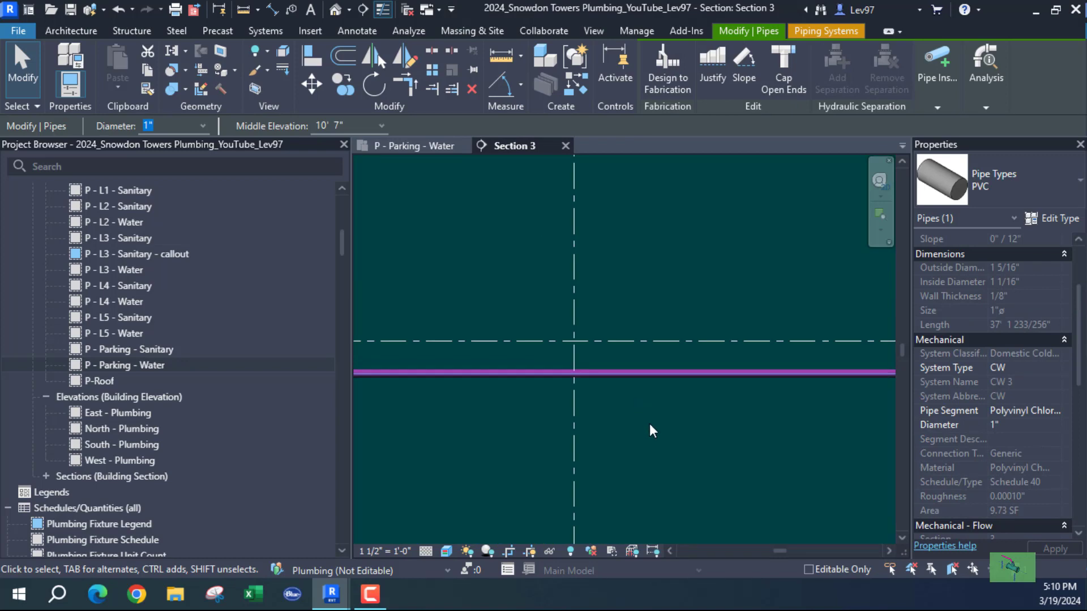
{"action": "middle_click_drag", "start_coordinate": [776, 422], "coordinate": [865, 379]}
{"action": "scroll", "coordinate": [748, 434], "scroll_direction": "down", "scroll_amount": 4}
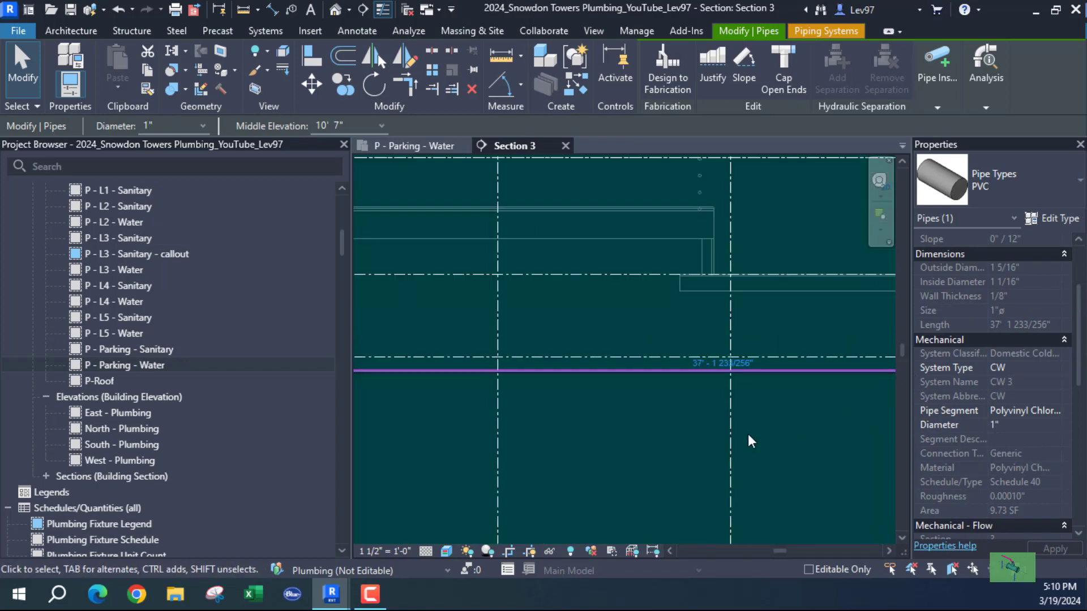
{"action": "scroll", "coordinate": [893, 425], "scroll_direction": "up", "scroll_amount": 1}
{"action": "middle_click_drag", "start_coordinate": [810, 446], "coordinate": [547, 399]}
{"action": "scroll", "coordinate": [615, 371], "scroll_direction": "up", "scroll_amount": 4}
{"action": "scroll", "coordinate": [625, 386], "scroll_direction": "up", "scroll_amount": 1}
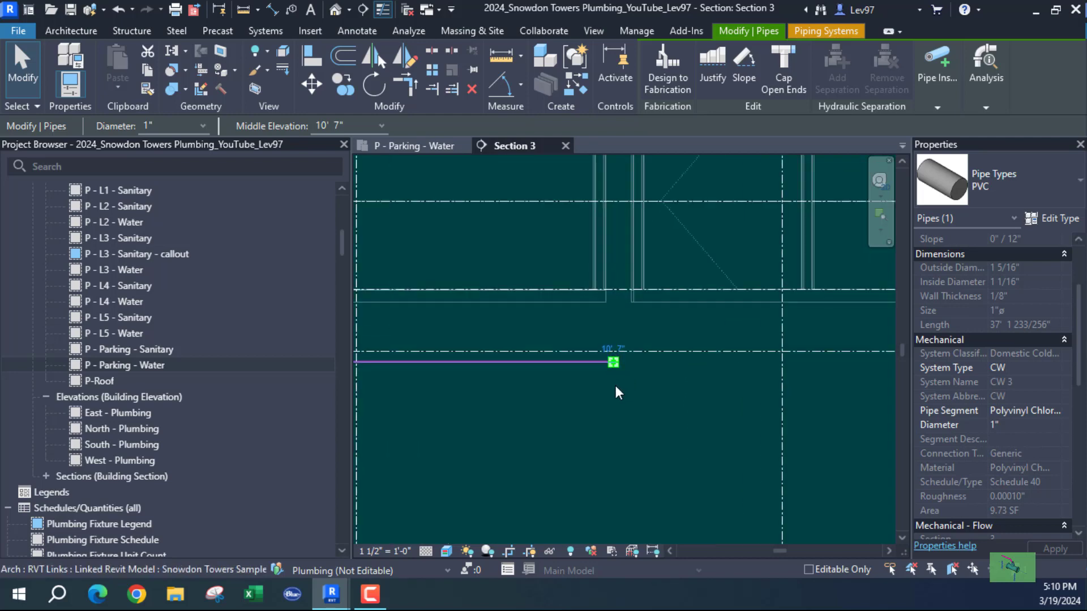
{"action": "left_click", "coordinate": [591, 400]}
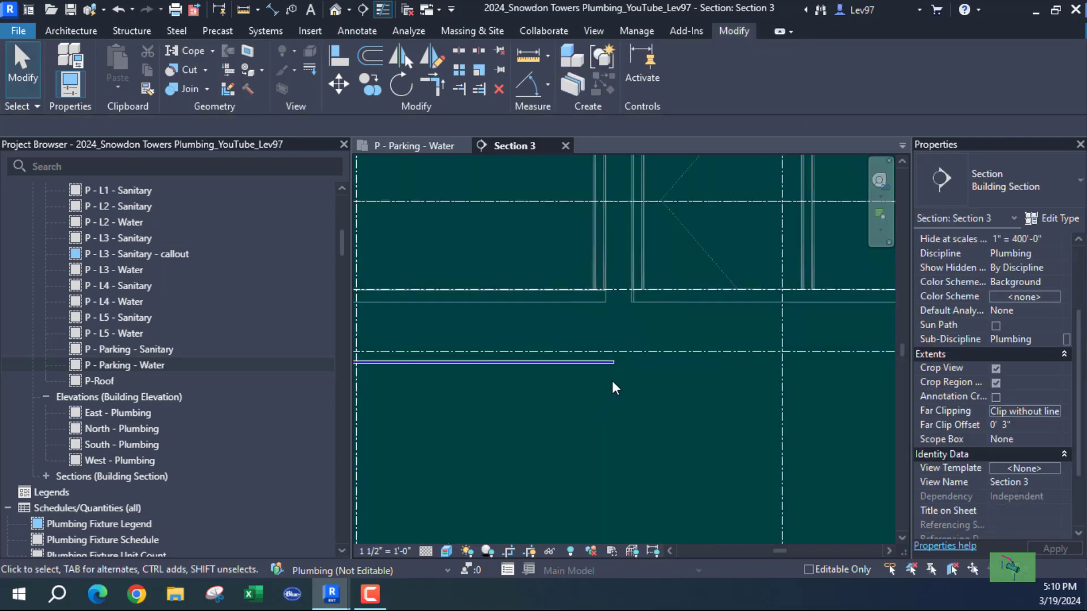
Make the linked Snowdon Towers Sample Plumbing.rvt model visible in Section 3.
{"action": "scroll", "coordinate": [1013, 328], "scroll_direction": "up", "scroll_amount": 4}
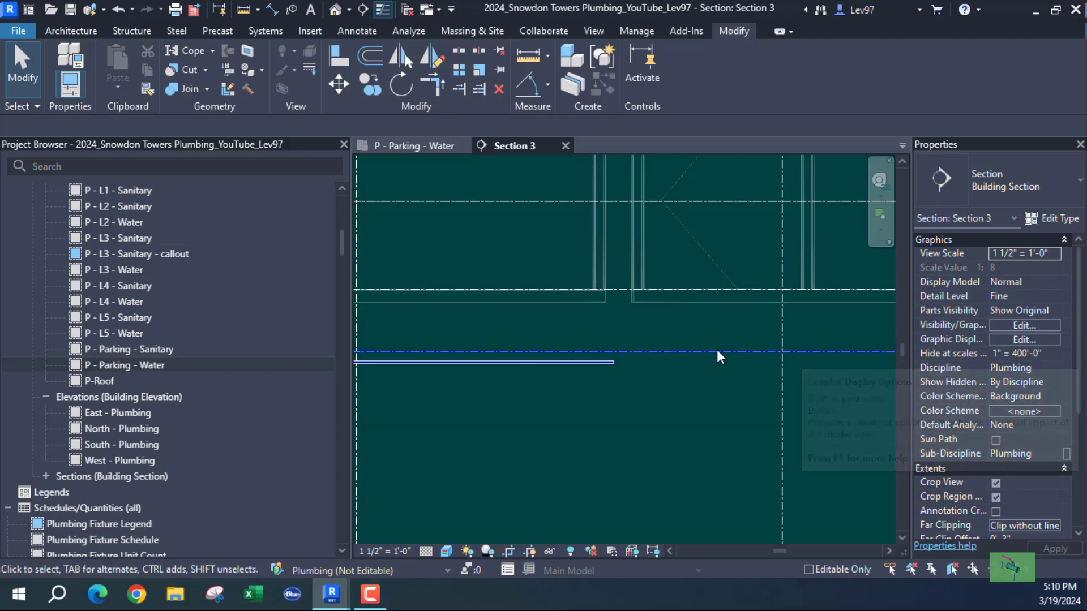
{"action": "key", "text": "v"}
{"action": "key", "text": "g"}
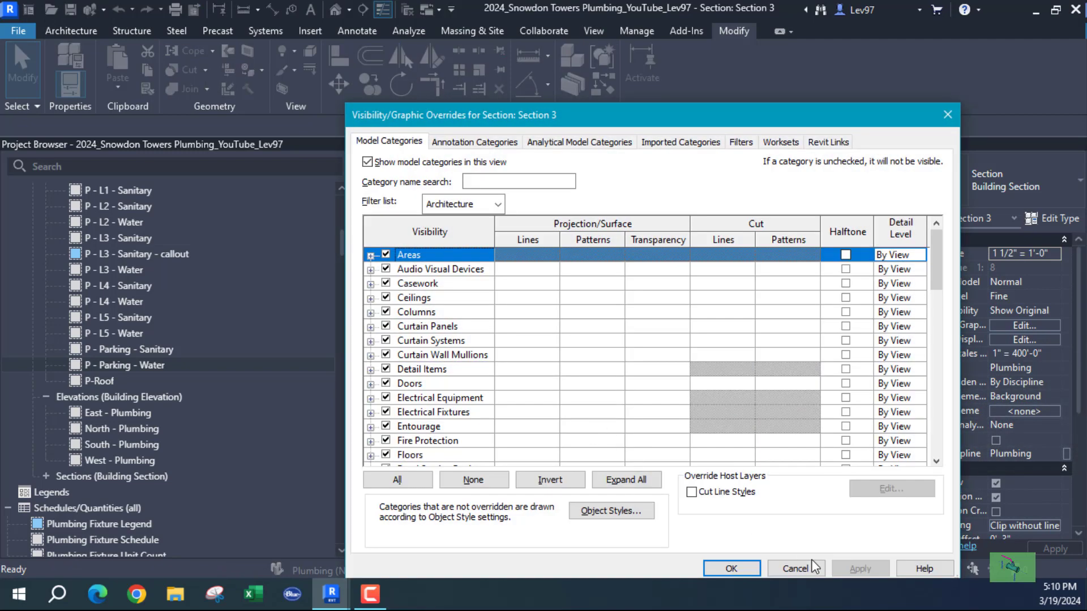
{"action": "left_click", "coordinate": [795, 569]}
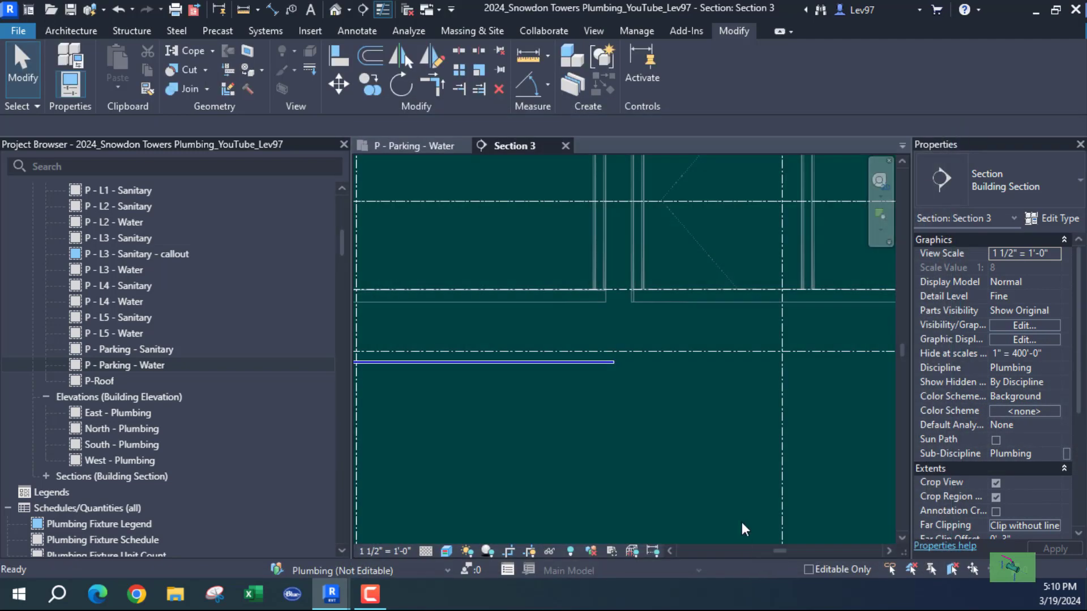
{"action": "left_click", "coordinate": [1031, 325]}
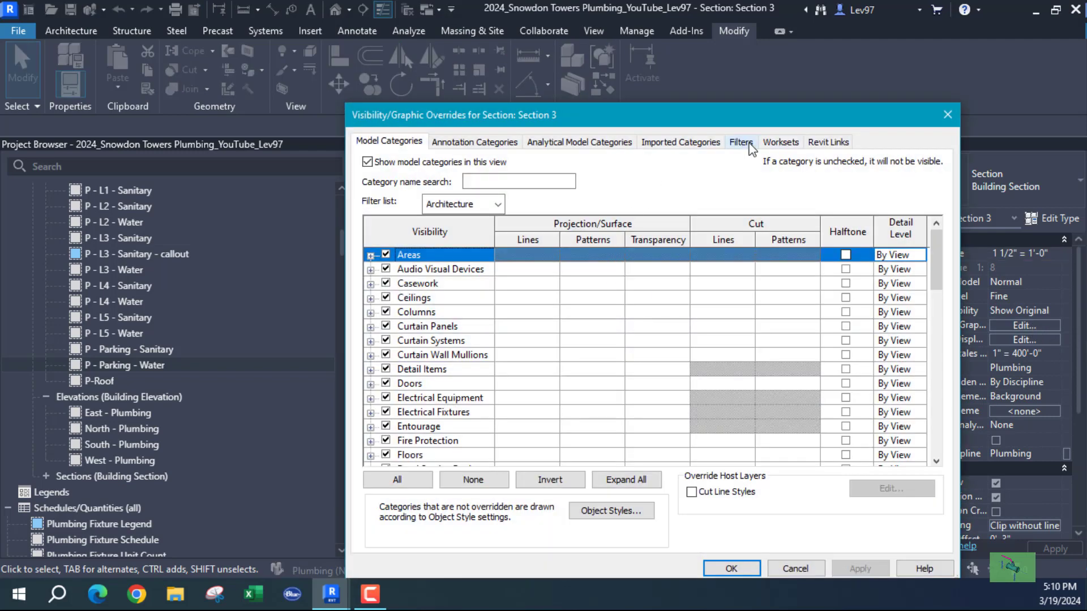
{"action": "left_click", "coordinate": [828, 143]}
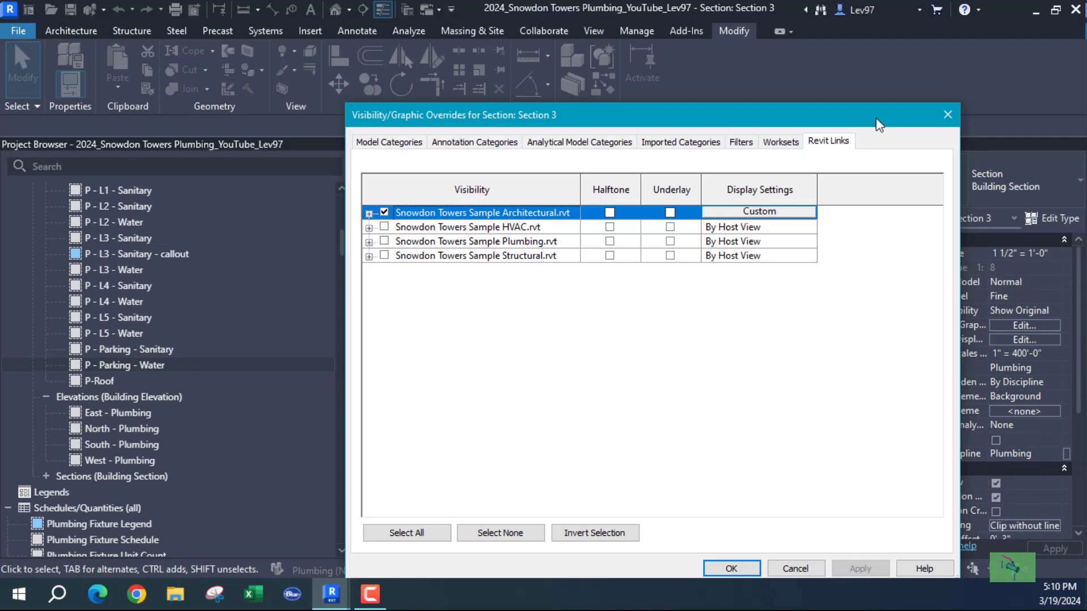
{"action": "left_click_drag", "start_coordinate": [875, 116], "coordinate": [934, 71]}
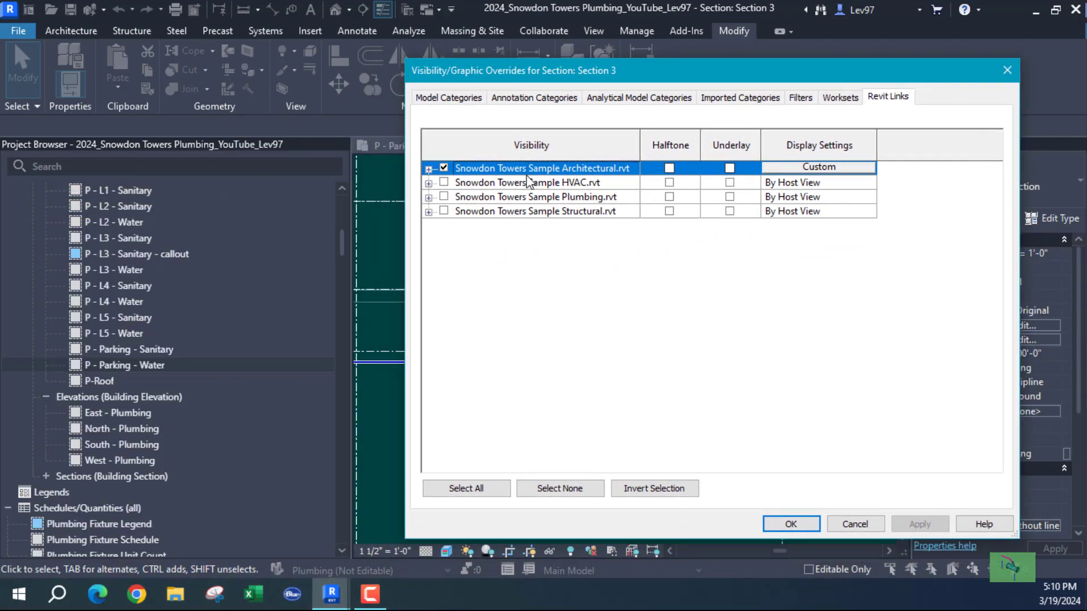
{"action": "left_click", "coordinate": [443, 196]}
{"action": "left_click", "coordinate": [791, 525]}
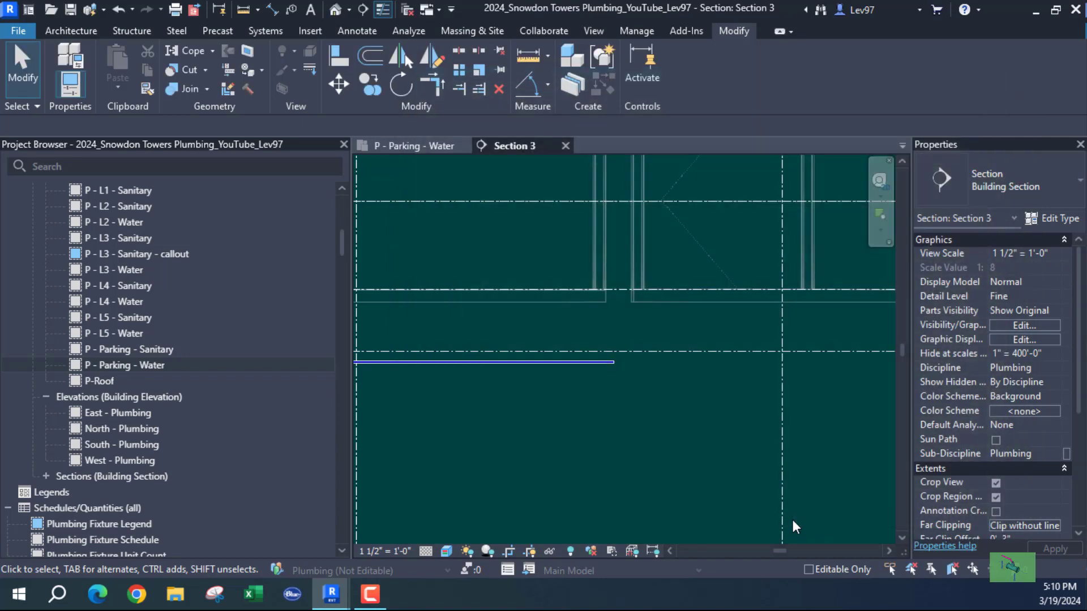
Extend the 1" pipe from its open end past the linked risers and turn it up vertically to 12' 2".
{"action": "scroll", "coordinate": [605, 401], "scroll_direction": "up", "scroll_amount": 3}
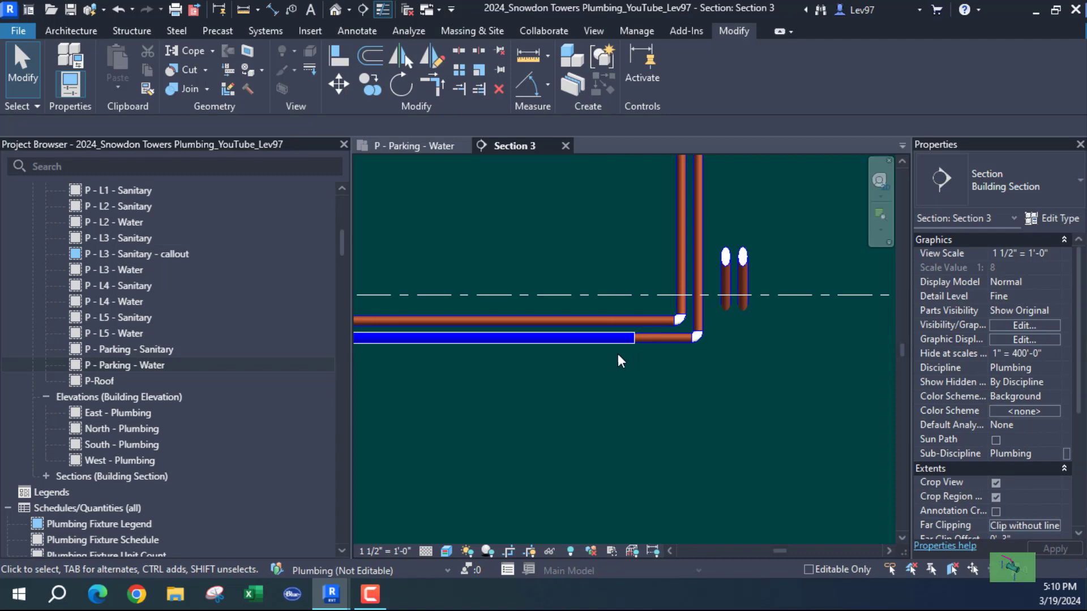
{"action": "middle_click_drag", "start_coordinate": [634, 389], "coordinate": [603, 446]}
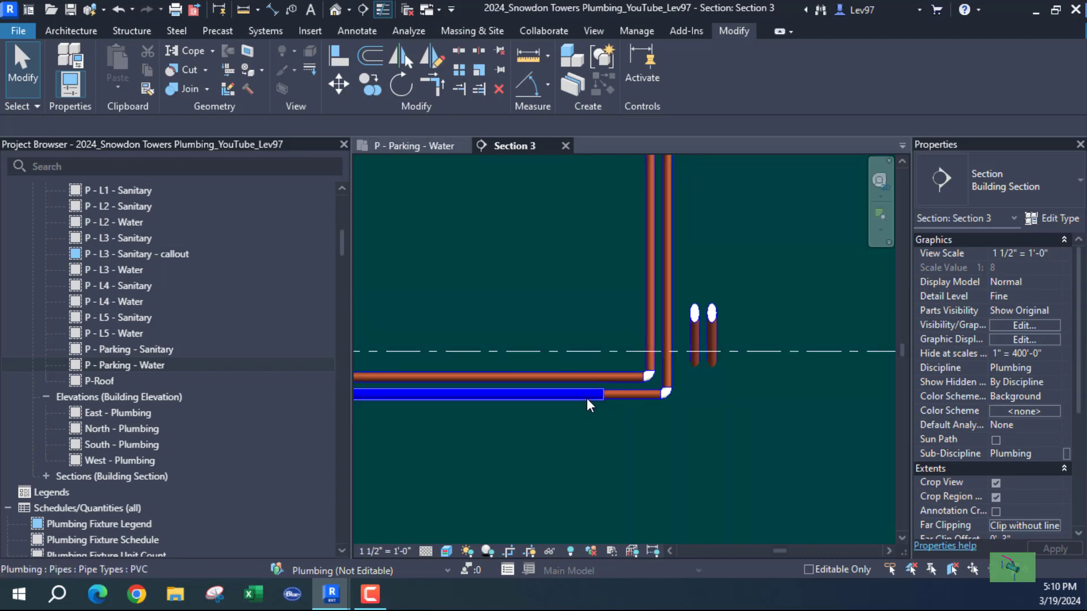
{"action": "left_click", "coordinate": [569, 398]}
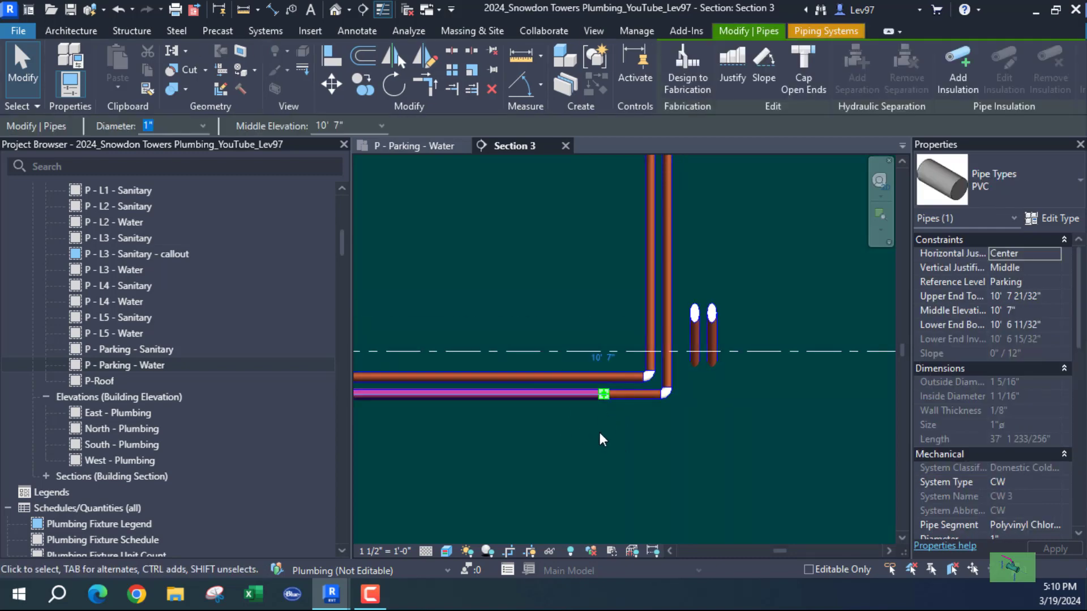
{"action": "right_click", "coordinate": [606, 396]}
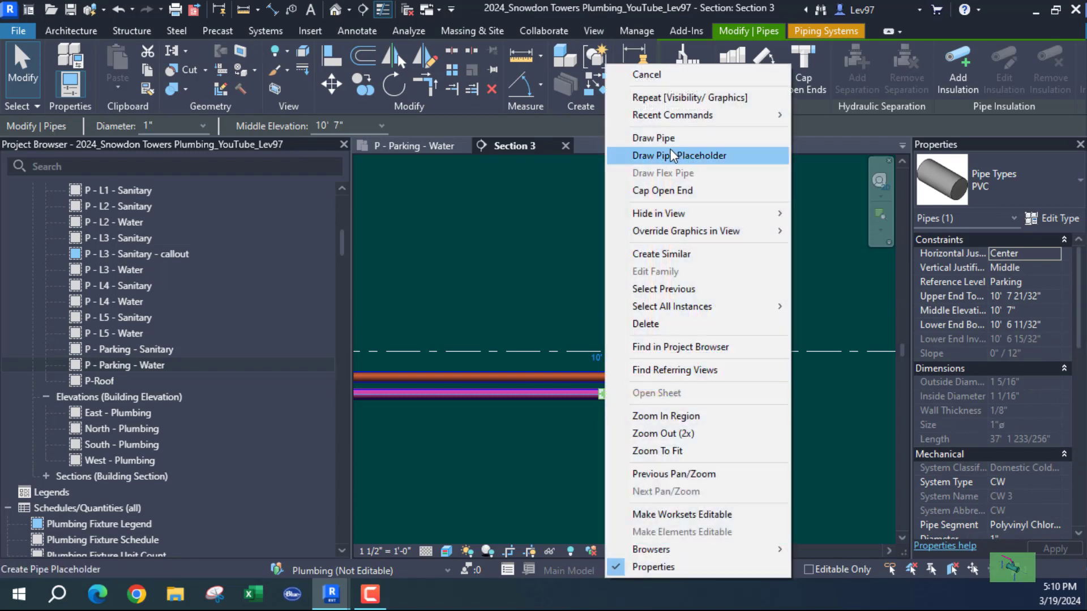
{"action": "left_click", "coordinate": [664, 140]}
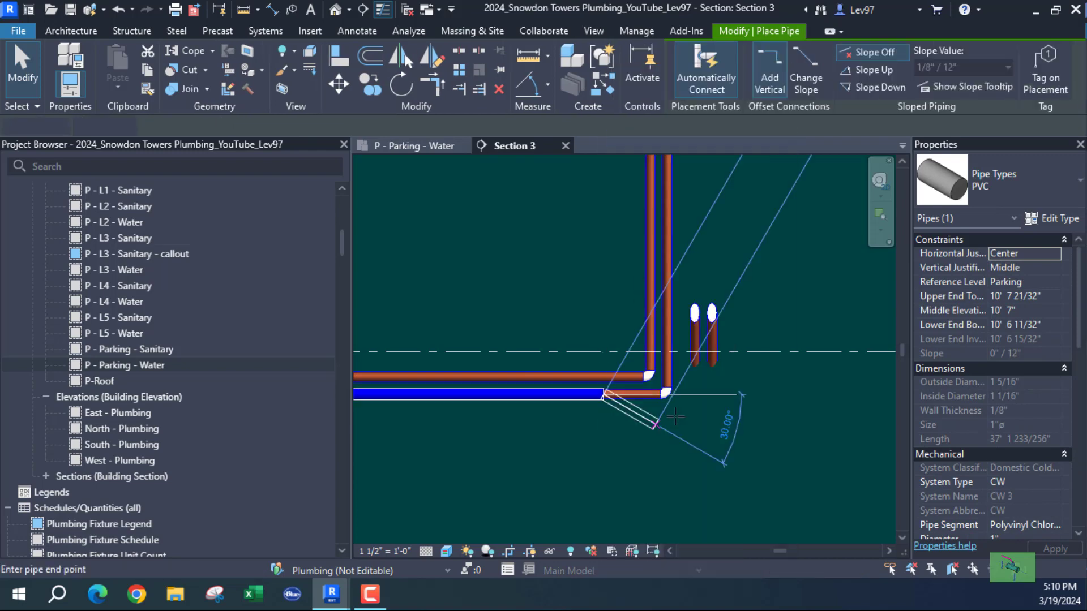
{"action": "left_click", "coordinate": [749, 395]}
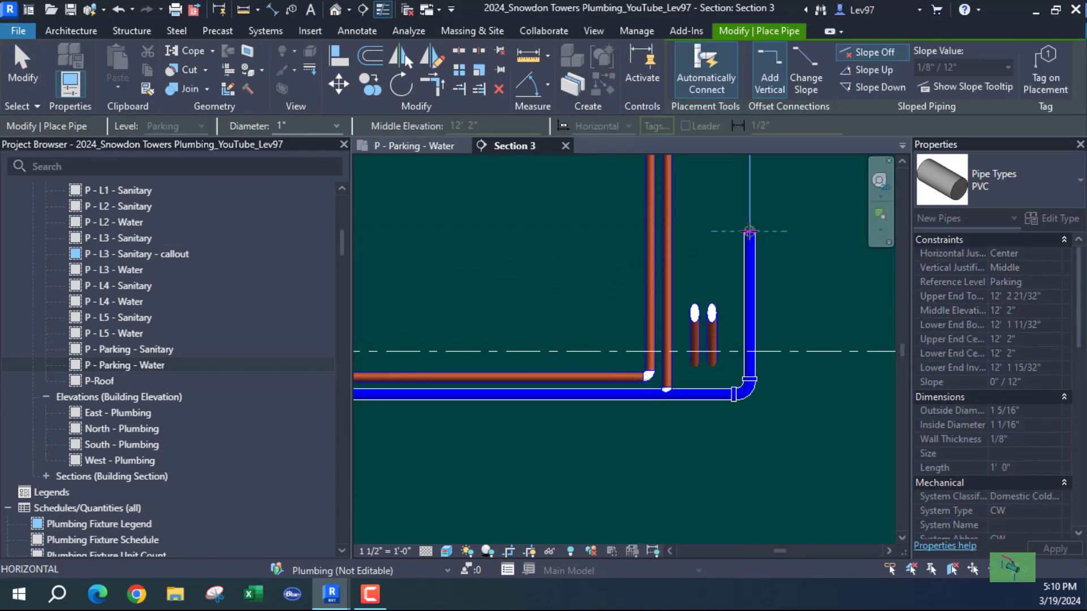
{"action": "left_click", "coordinate": [755, 240]}
{"action": "key", "text": "Escape"}
{"action": "key", "text": "Escape"}
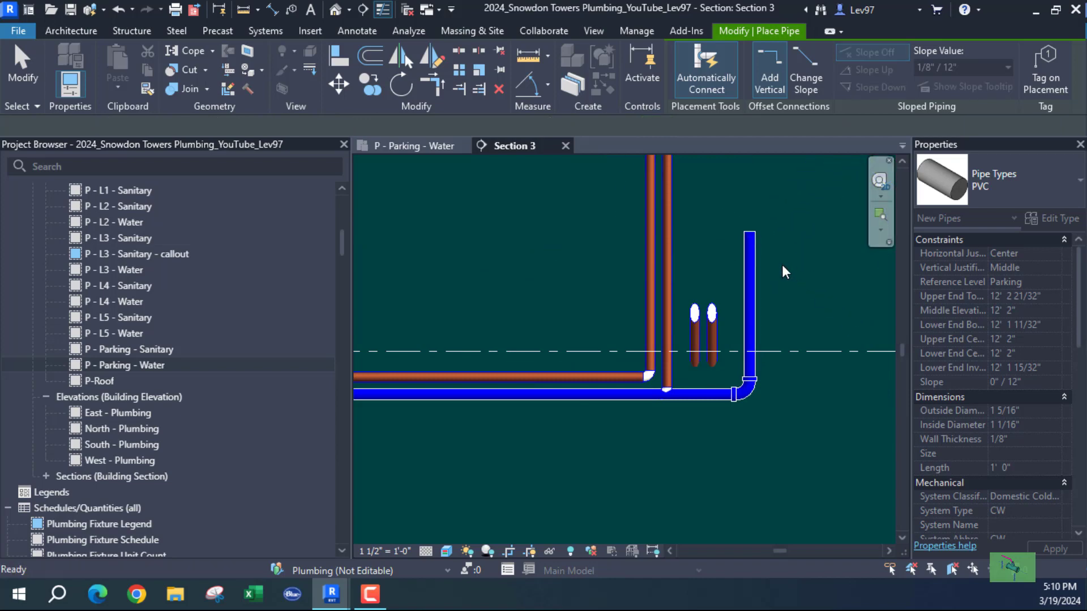
Inspect the properties of the new vertical pipe and the linked copper riser directly above the horizontal run.
{"action": "left_click", "coordinate": [752, 274]}
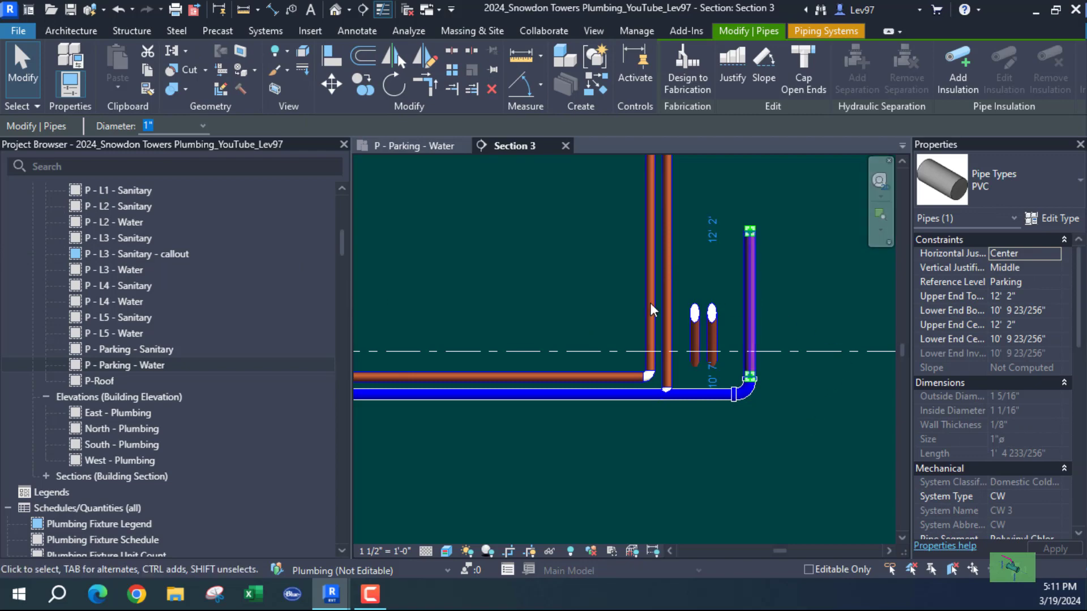
{"action": "left_click", "coordinate": [584, 312]}
{"action": "middle_click_drag", "start_coordinate": [558, 293], "coordinate": [540, 358]}
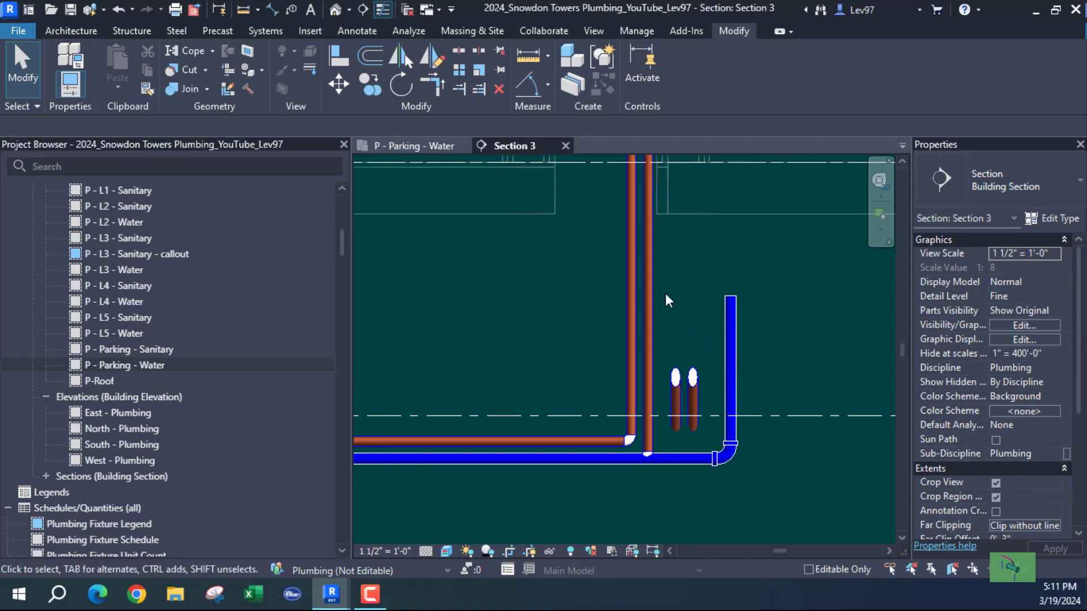
{"action": "key", "text": "Tab"}
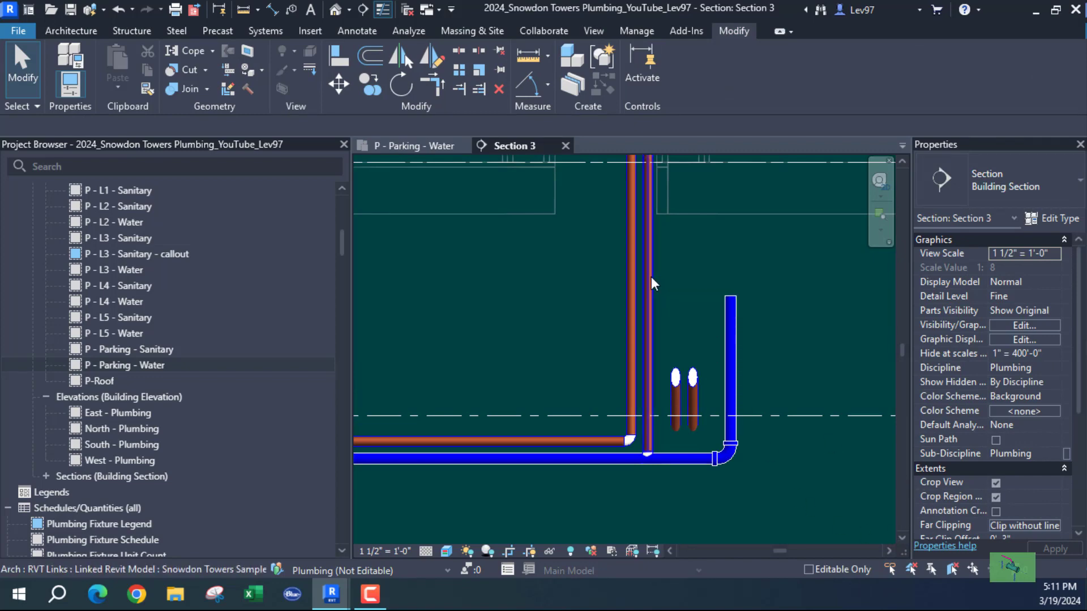
{"action": "left_click", "coordinate": [651, 276]}
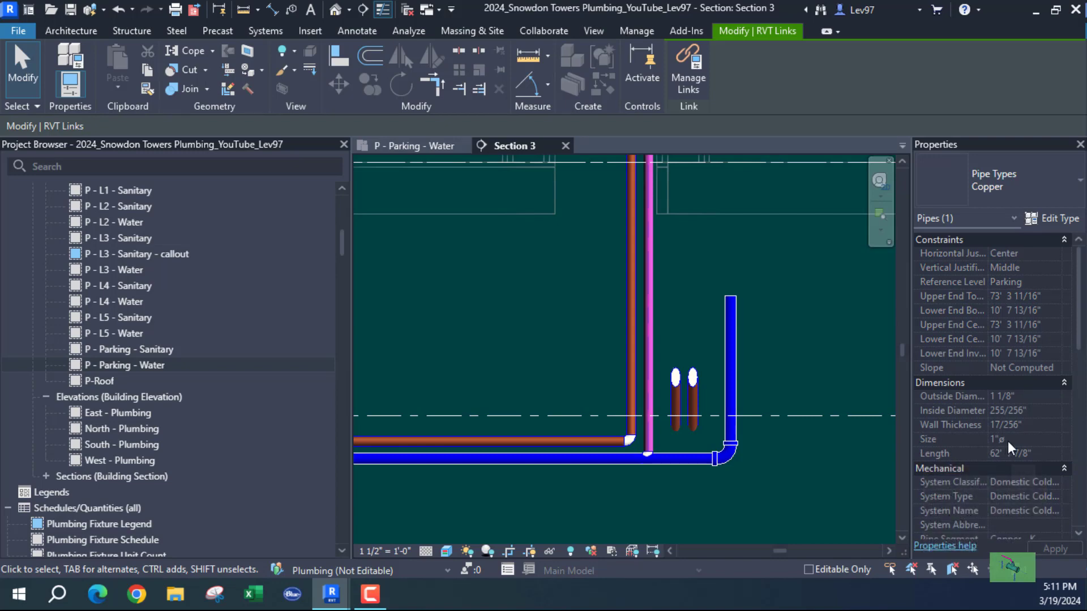
{"action": "left_click", "coordinate": [521, 261]}
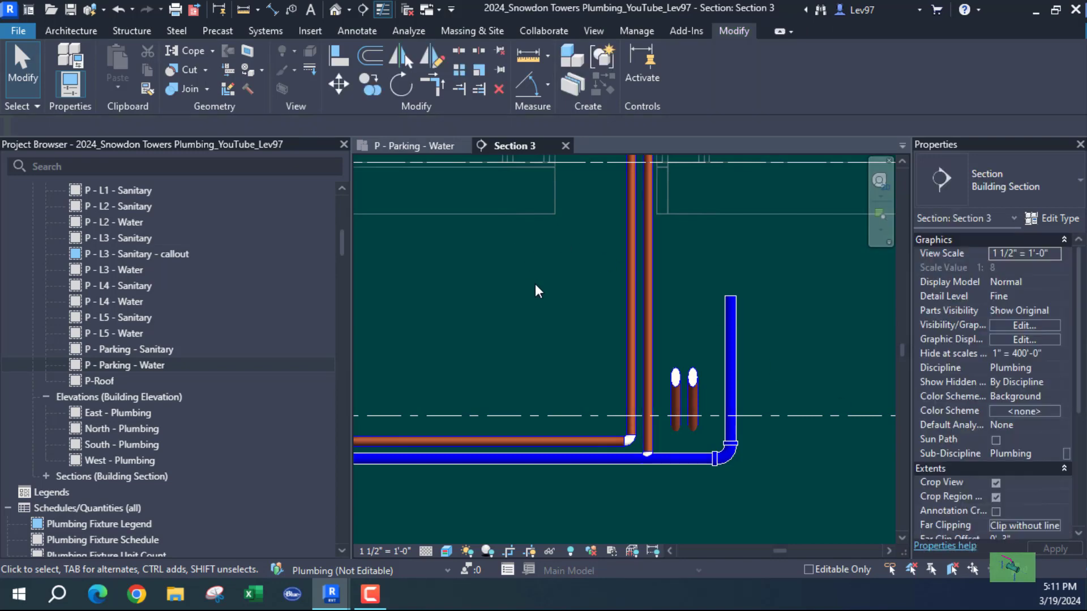
{"action": "middle_click_drag", "start_coordinate": [535, 284], "coordinate": [542, 297]}
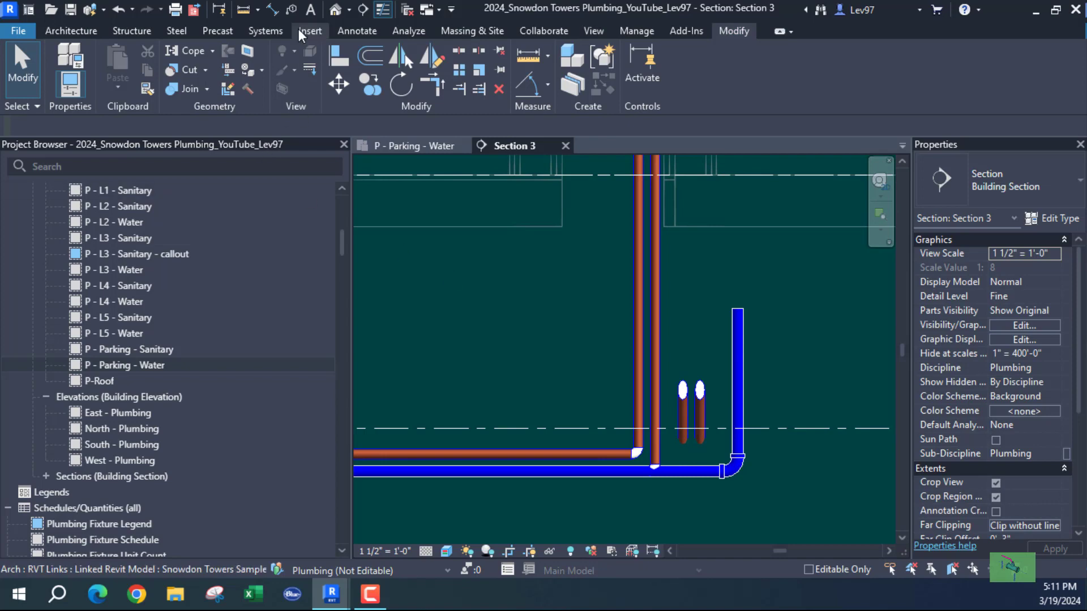
{"action": "left_click", "coordinate": [338, 57]}
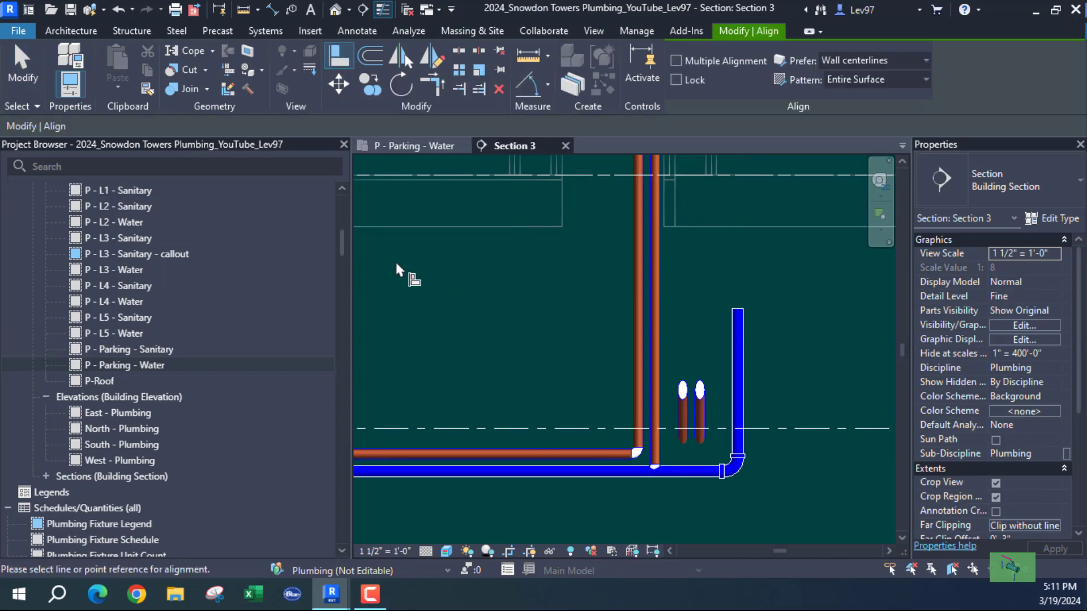
{"action": "left_click", "coordinate": [659, 332]}
{"action": "key", "text": "Escape"}
{"action": "key", "text": "Escape"}
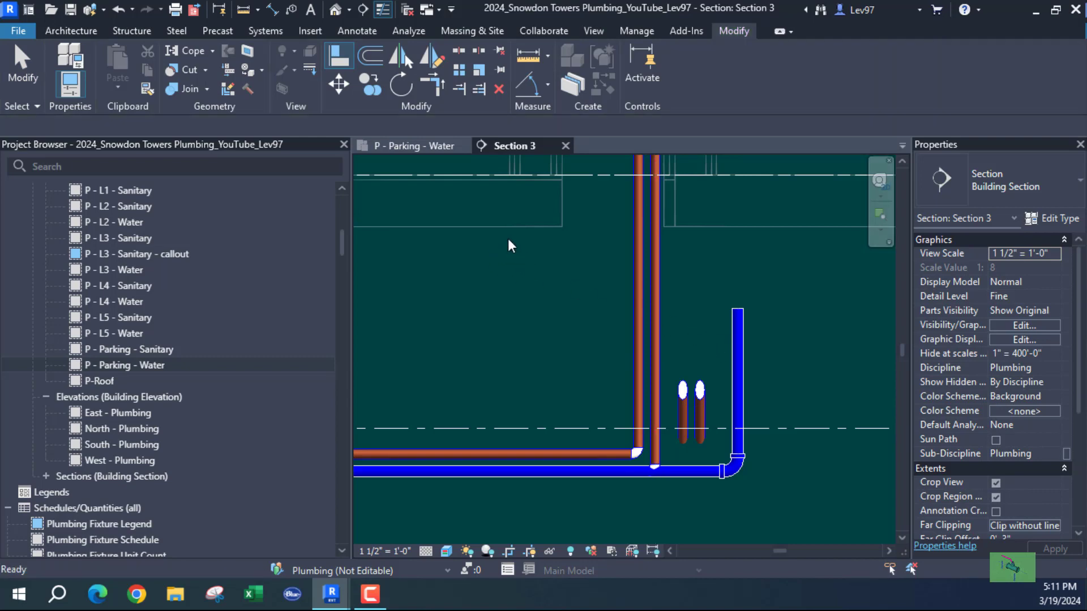
Move the new vertical pipe sideways onto the linked copper cold-water riser.
{"action": "left_click", "coordinate": [735, 339]}
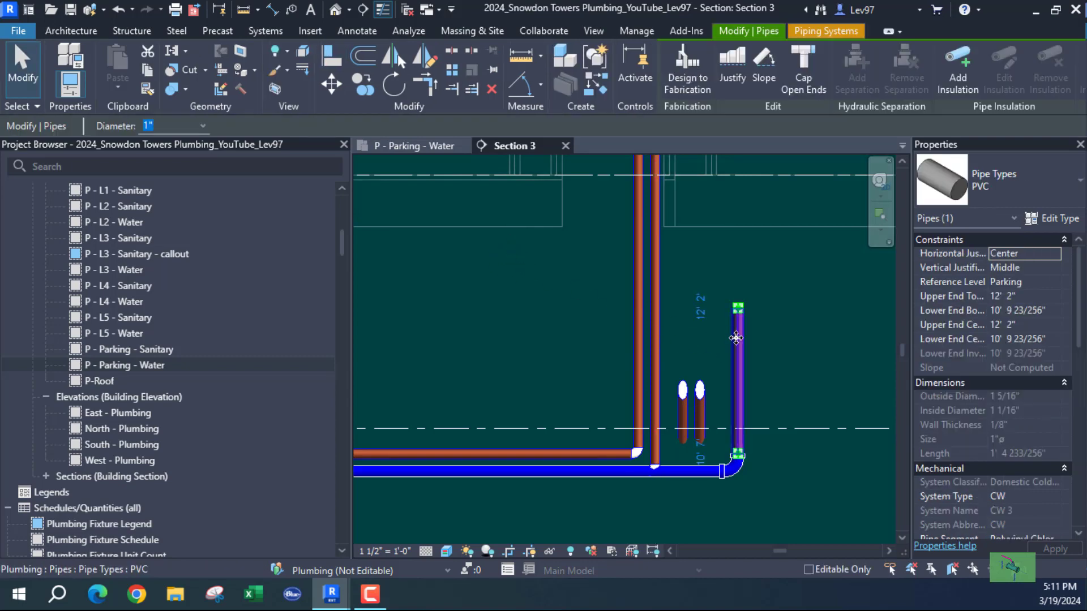
{"action": "left_click_drag", "start_coordinate": [736, 335], "coordinate": [654, 332]}
{"action": "middle_click_drag", "start_coordinate": [537, 307], "coordinate": [478, 428]}
{"action": "left_click", "coordinate": [490, 376]}
{"action": "scroll", "coordinate": [487, 376], "scroll_direction": "down", "scroll_amount": 1}
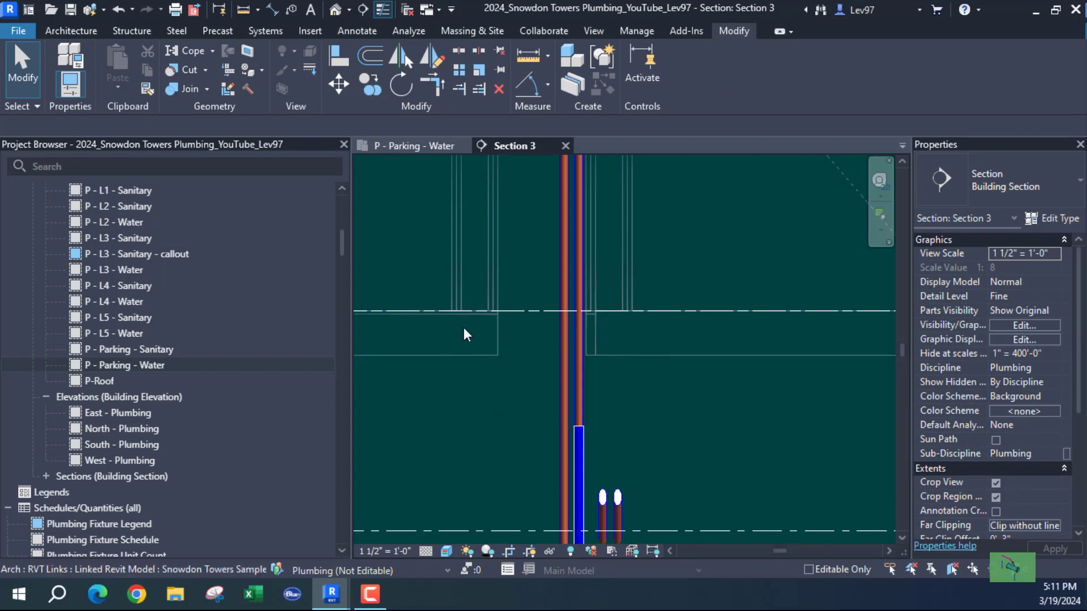
Hide the linked Snowdon Towers Sample Plumbing.rvt in the P - Parking - Water plan to check the modelled pipes, undo that, and return to Section 3.
{"action": "left_click", "coordinate": [414, 146]}
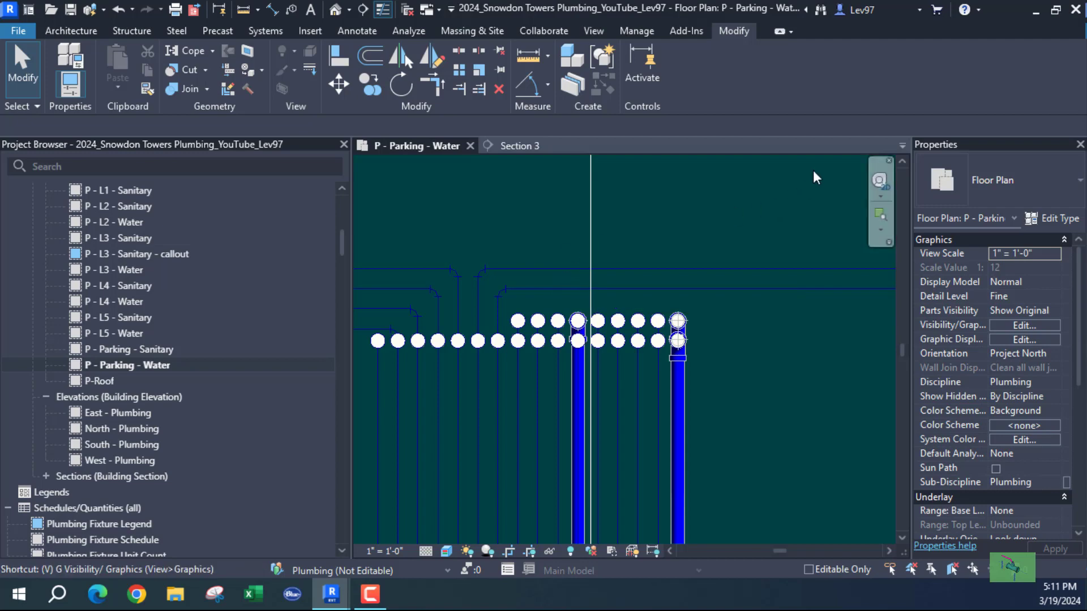
{"action": "key", "text": "v"}
{"action": "key", "text": "g"}
{"action": "left_click", "coordinate": [887, 97]}
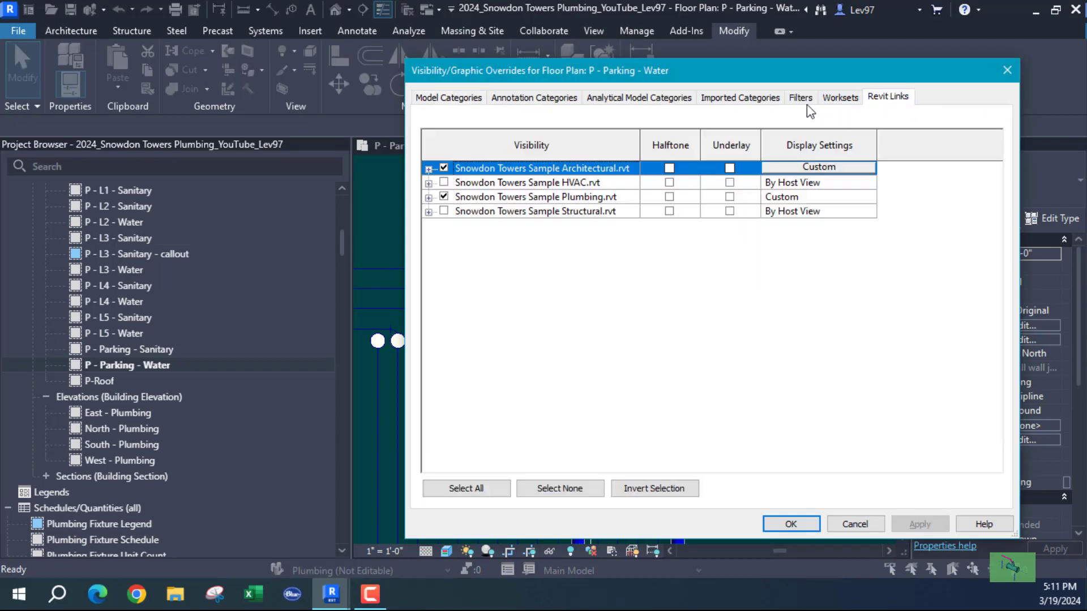
{"action": "left_click", "coordinate": [453, 198]}
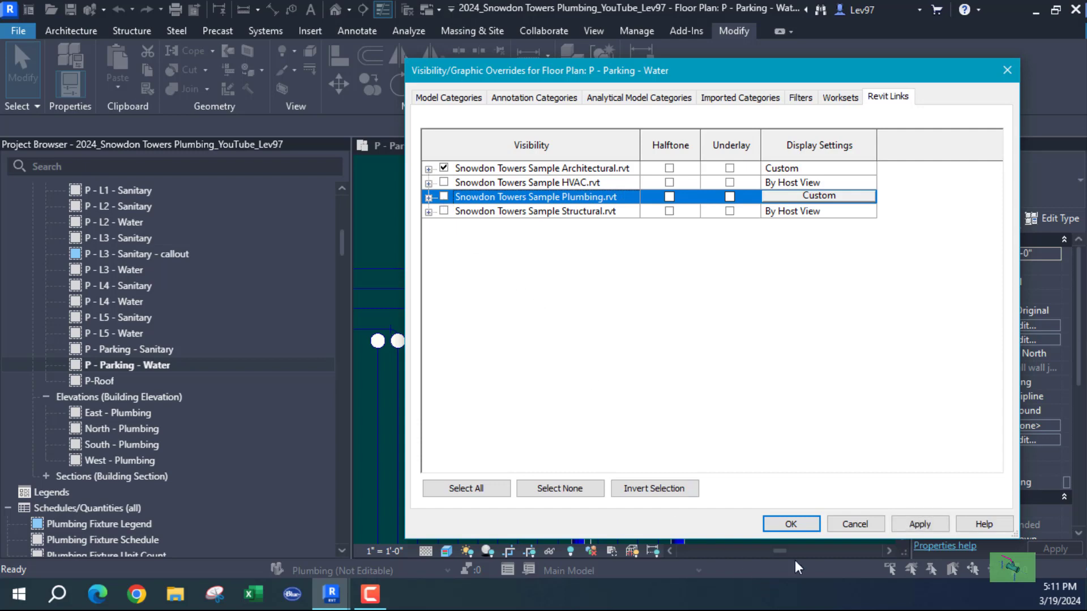
{"action": "left_click", "coordinate": [790, 524]}
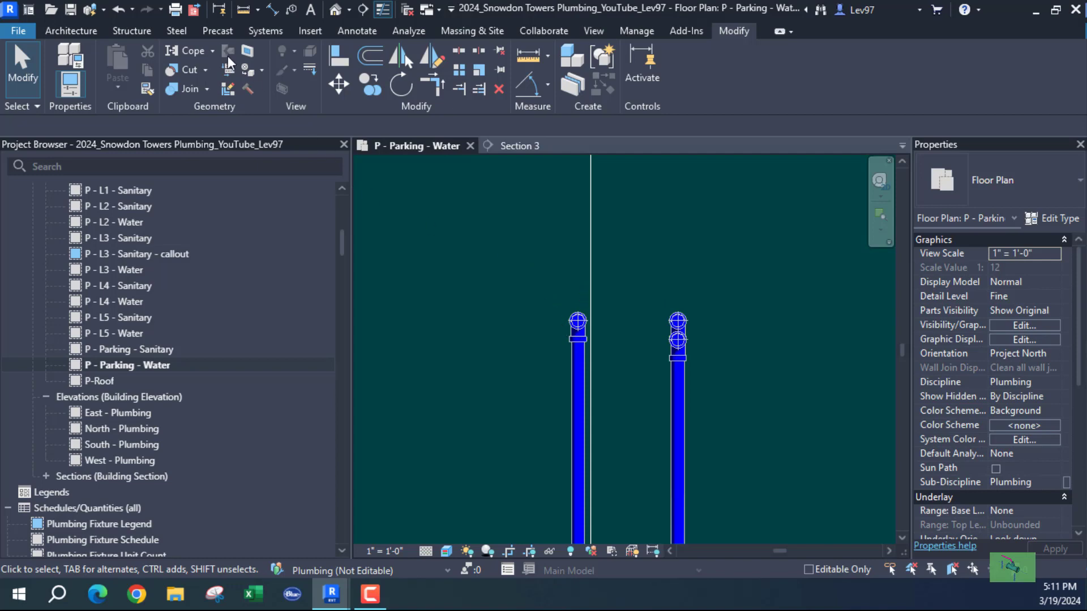
{"action": "left_click", "coordinate": [114, 10]}
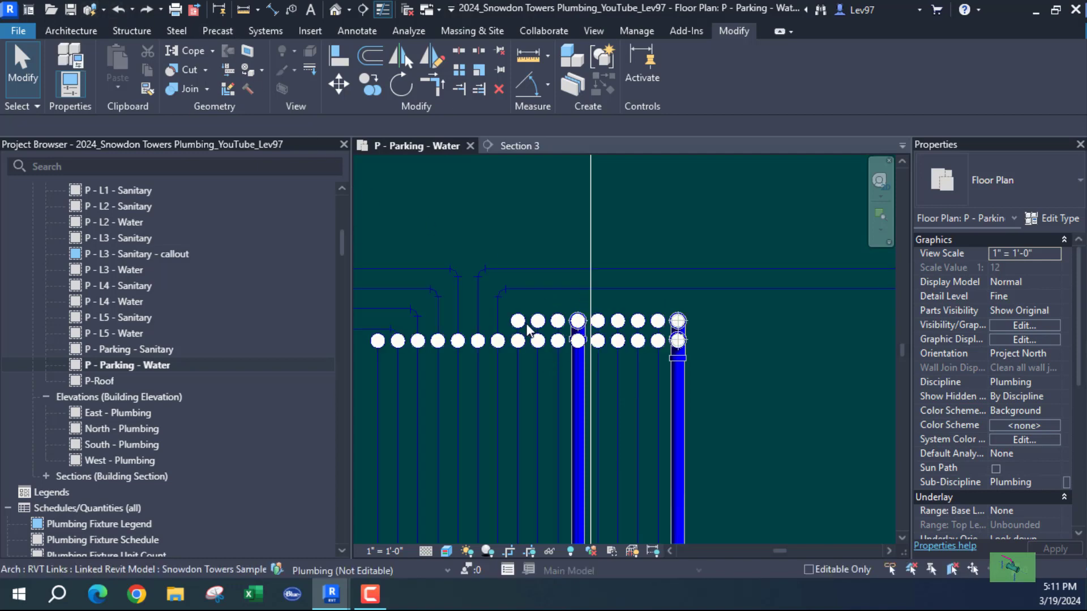
{"action": "left_click", "coordinate": [517, 146]}
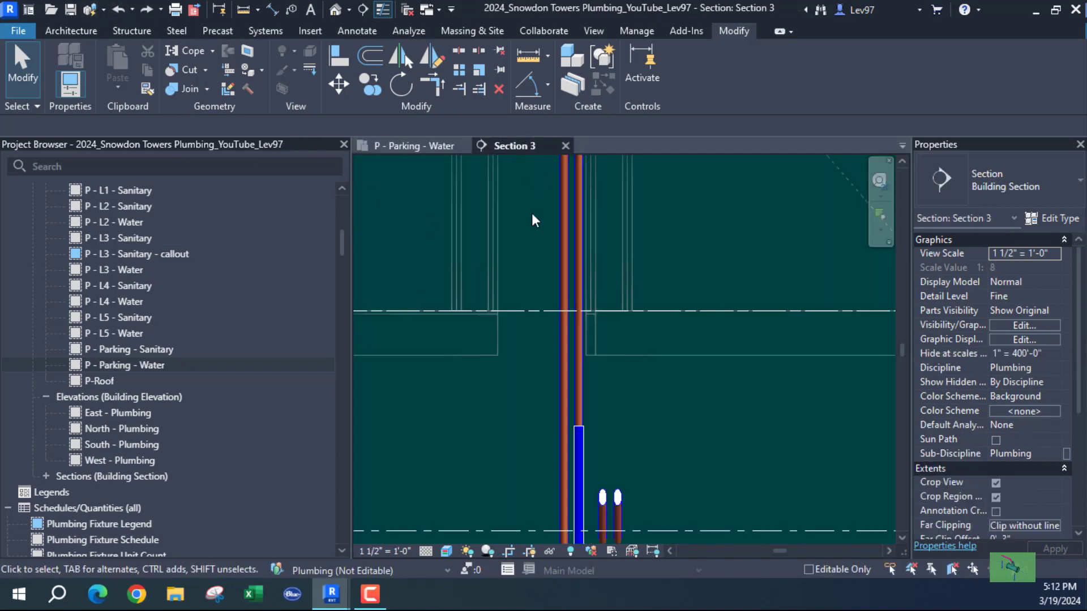
Extend the 1" cold-water riser from its open upper end straight up along the linked copper riser to 73' 0".
{"action": "left_click", "coordinate": [580, 453]}
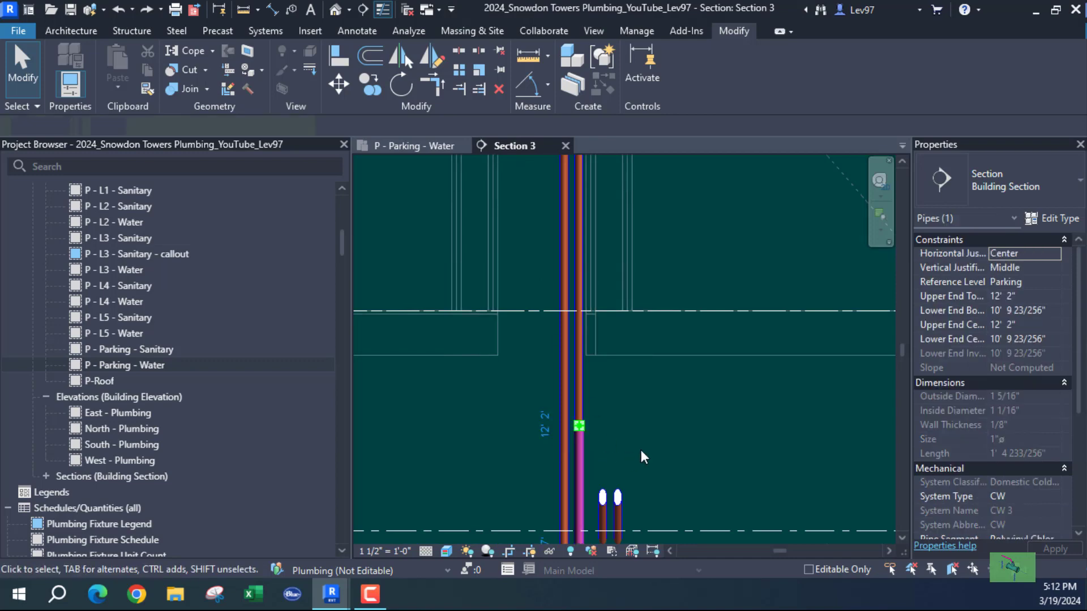
{"action": "right_click", "coordinate": [582, 429]}
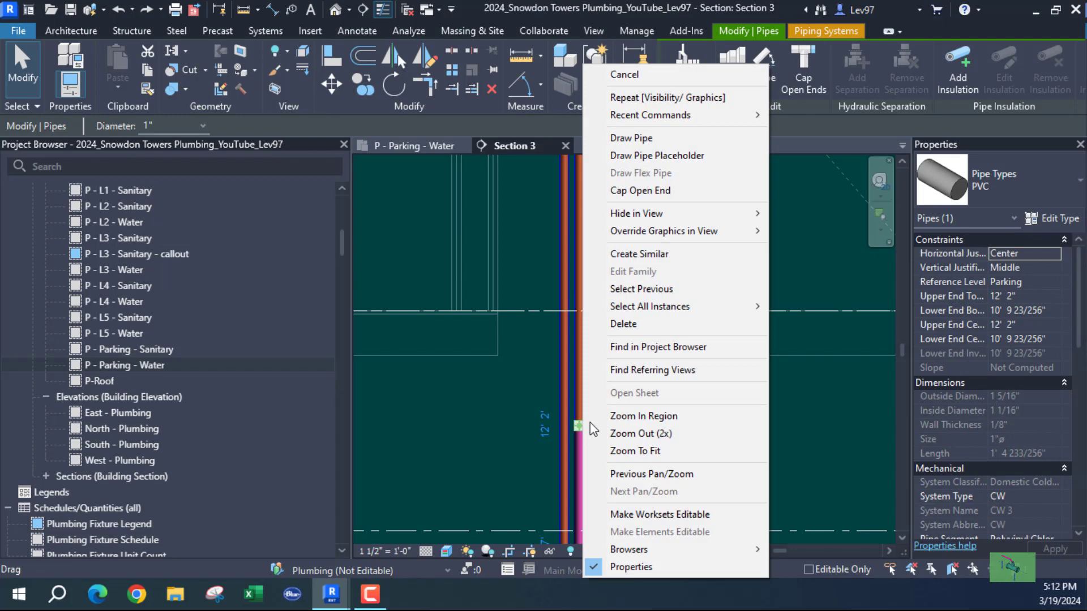
{"action": "left_click", "coordinate": [635, 140]}
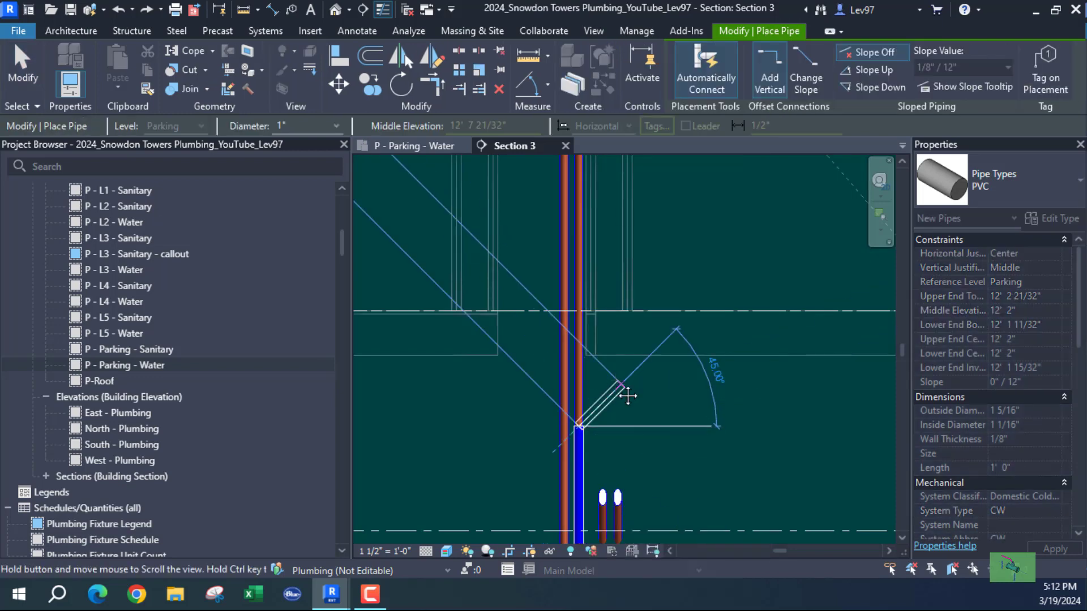
{"action": "scroll", "coordinate": [611, 509], "scroll_direction": "up", "scroll_amount": 2}
{"action": "scroll", "coordinate": [590, 345], "scroll_direction": "down", "scroll_amount": 3}
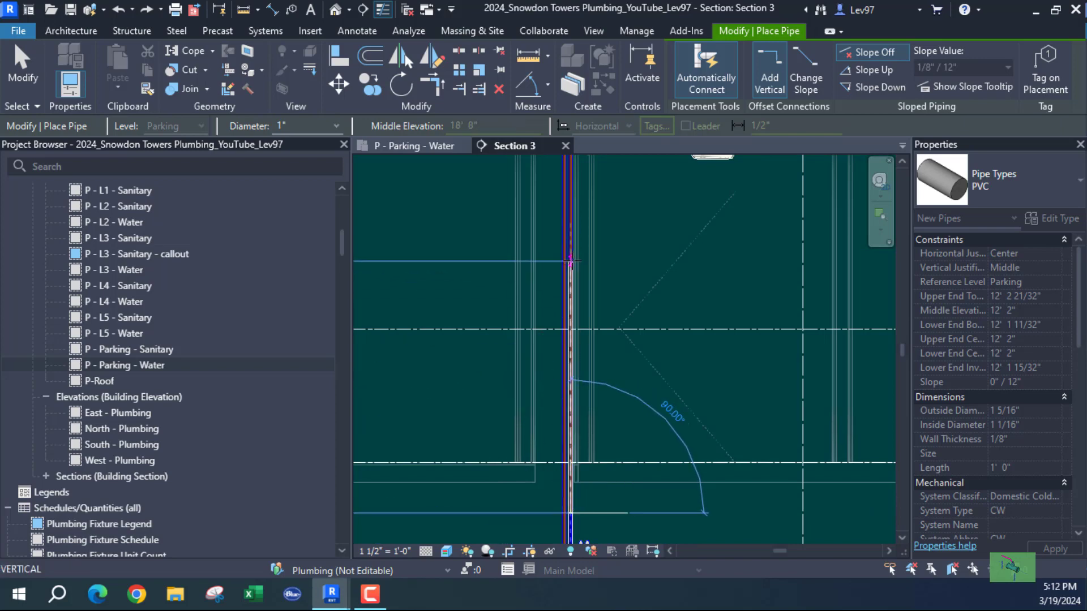
{"action": "middle_click_drag", "start_coordinate": [579, 278], "coordinate": [594, 528]}
{"action": "middle_click_drag", "start_coordinate": [595, 300], "coordinate": [587, 481]}
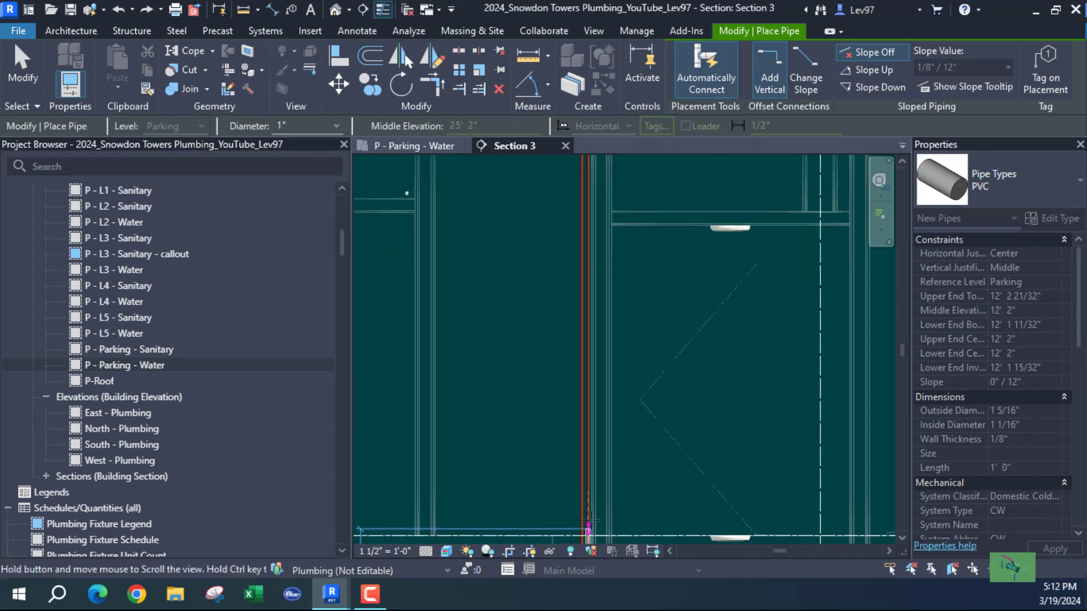
{"action": "middle_click_drag", "start_coordinate": [592, 274], "coordinate": [586, 537]}
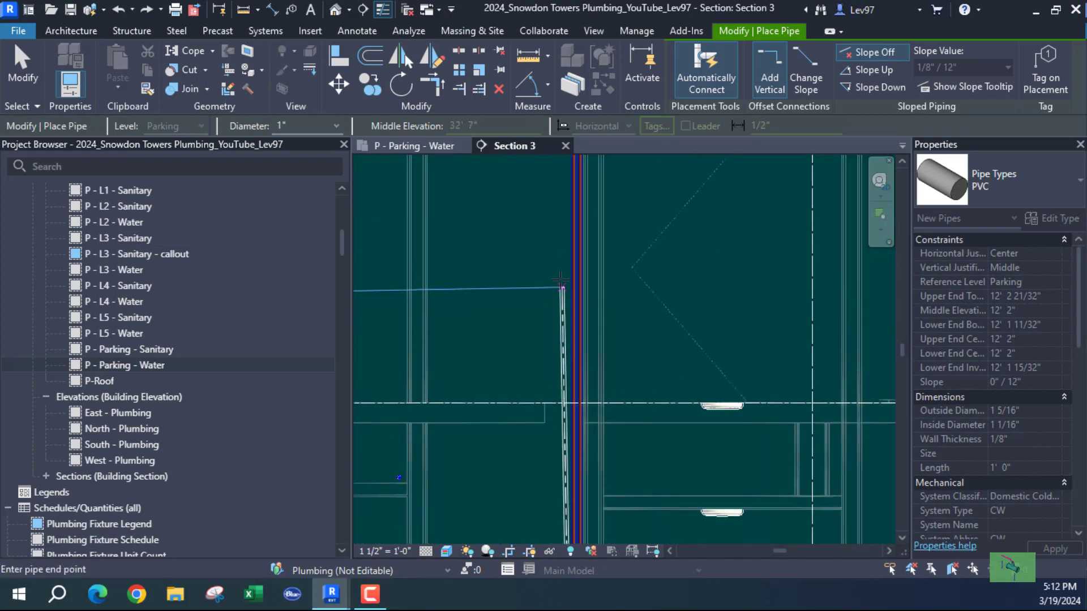
{"action": "middle_click_drag", "start_coordinate": [571, 268], "coordinate": [587, 538]}
{"action": "middle_click_drag", "start_coordinate": [594, 293], "coordinate": [586, 476]}
{"action": "middle_click_drag", "start_coordinate": [663, 420], "coordinate": [369, 393]}
{"action": "scroll", "coordinate": [726, 357], "scroll_direction": "down", "scroll_amount": 2}
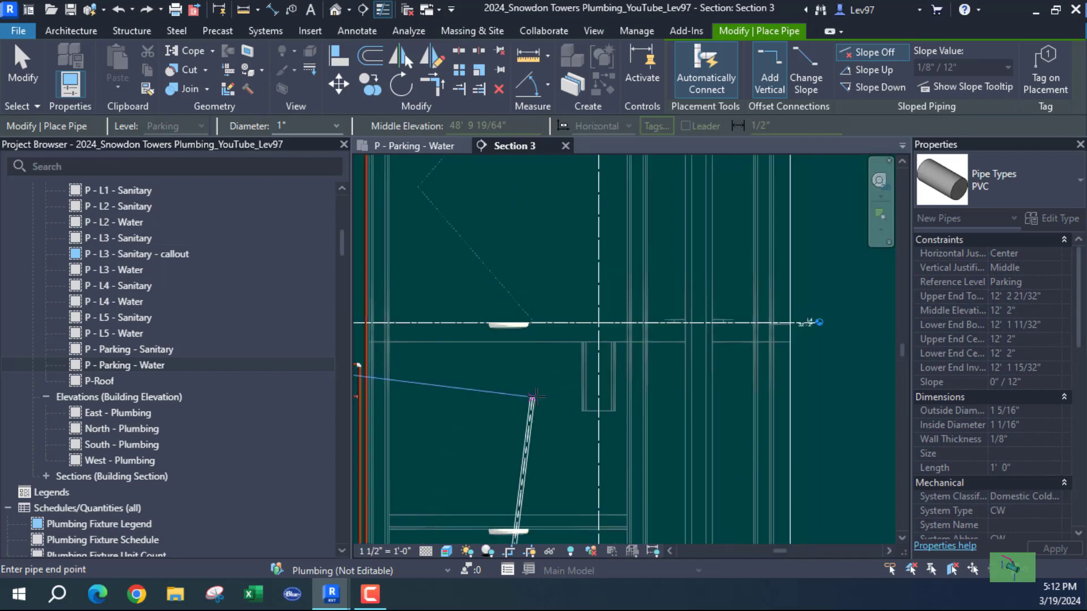
{"action": "middle_click_drag", "start_coordinate": [463, 368], "coordinate": [687, 371]}
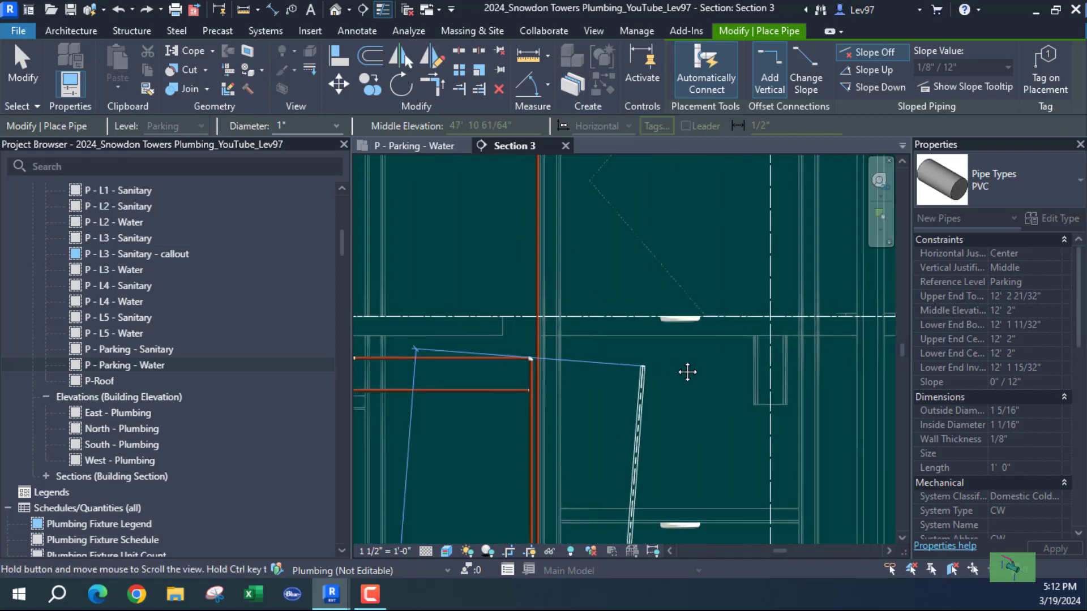
{"action": "middle_click_drag", "start_coordinate": [579, 315], "coordinate": [614, 558]}
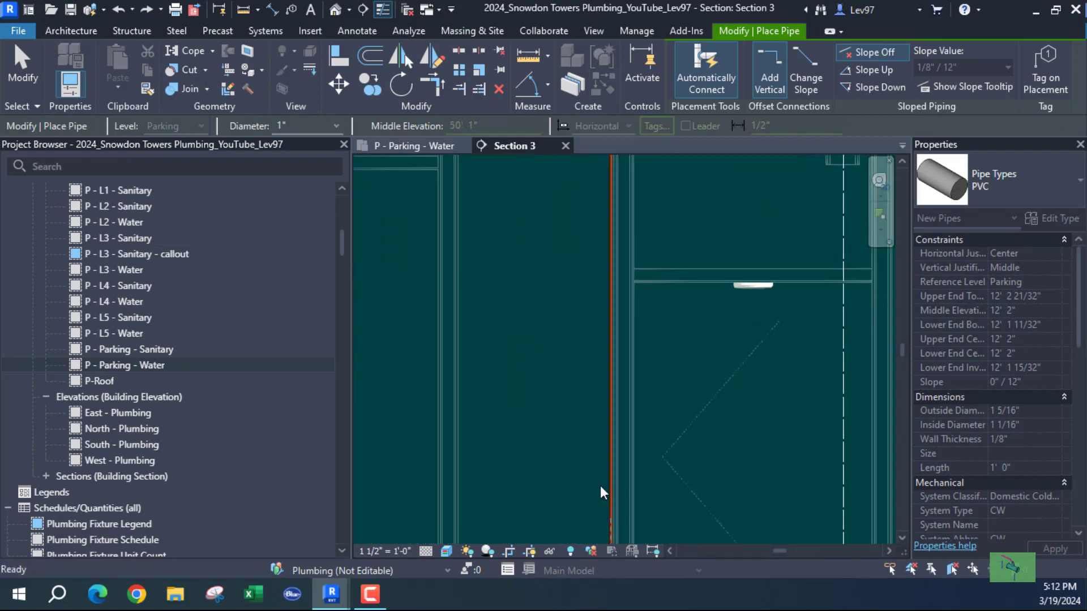
{"action": "middle_click_drag", "start_coordinate": [610, 278], "coordinate": [616, 557]}
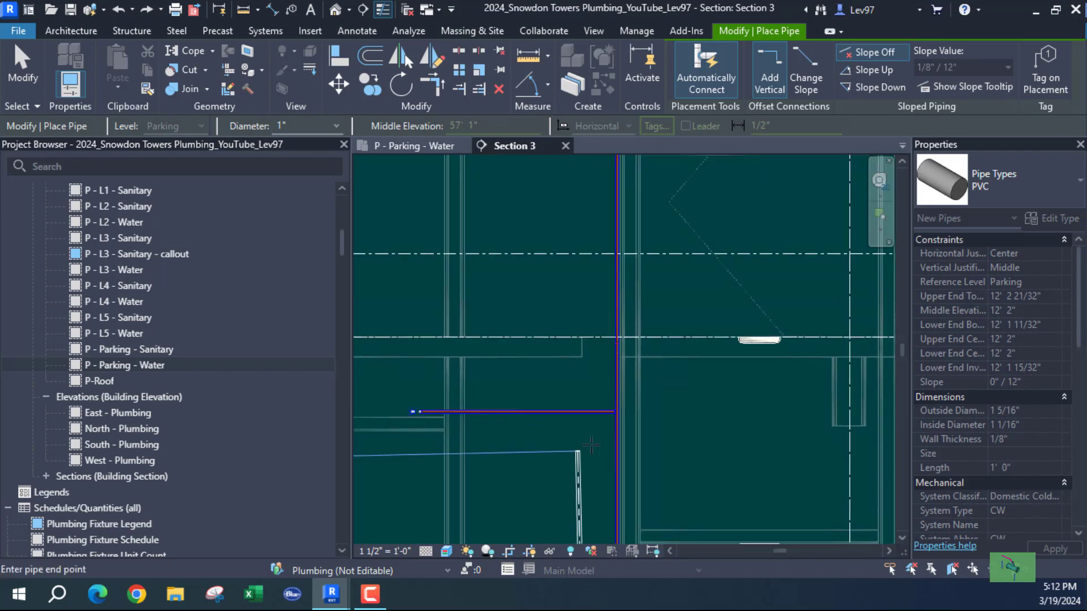
{"action": "scroll", "coordinate": [612, 415], "scroll_direction": "up", "scroll_amount": 3}
{"action": "scroll", "coordinate": [618, 494], "scroll_direction": "up", "scroll_amount": 2}
{"action": "scroll", "coordinate": [612, 371], "scroll_direction": "down", "scroll_amount": 2}
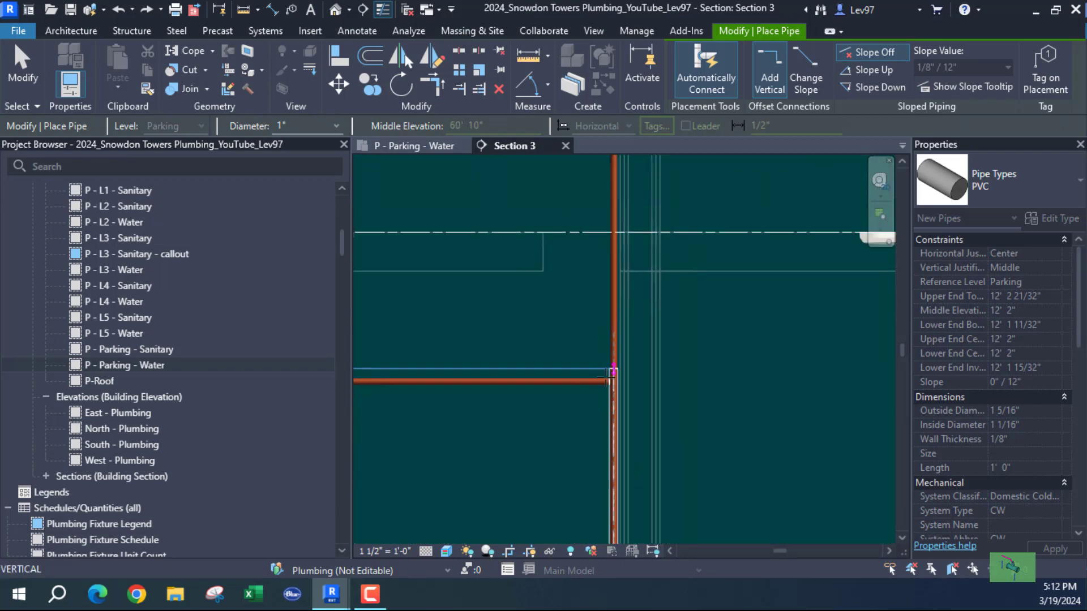
{"action": "middle_click_drag", "start_coordinate": [611, 269], "coordinate": [601, 552]}
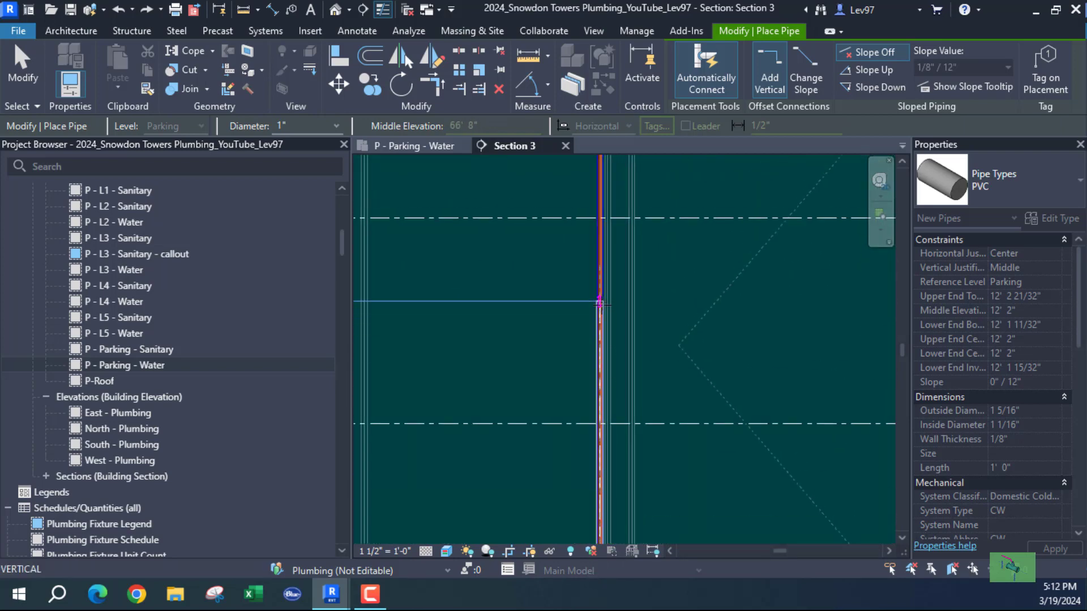
{"action": "middle_click_drag", "start_coordinate": [609, 309], "coordinate": [623, 557]}
{"action": "middle_click_drag", "start_coordinate": [614, 300], "coordinate": [622, 552]}
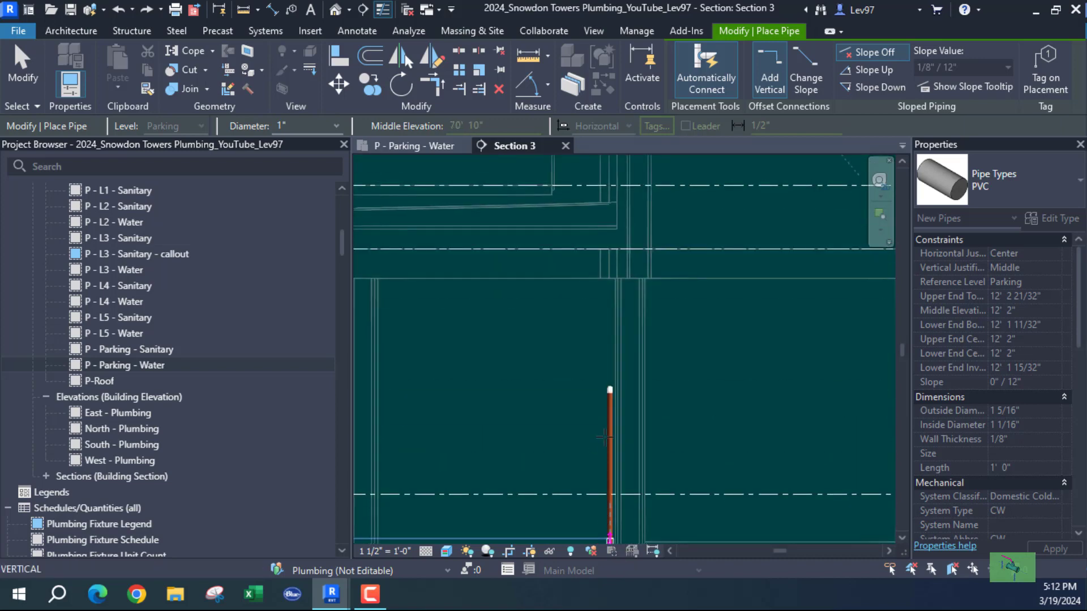
{"action": "scroll", "coordinate": [609, 431], "scroll_direction": "up", "scroll_amount": 2}
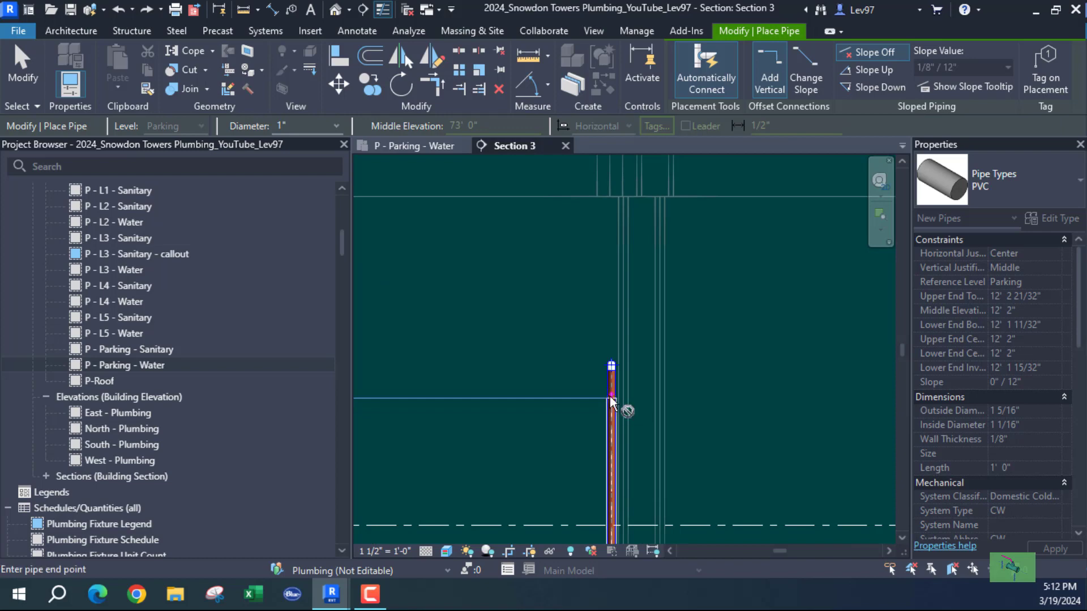
{"action": "left_click", "coordinate": [611, 399]}
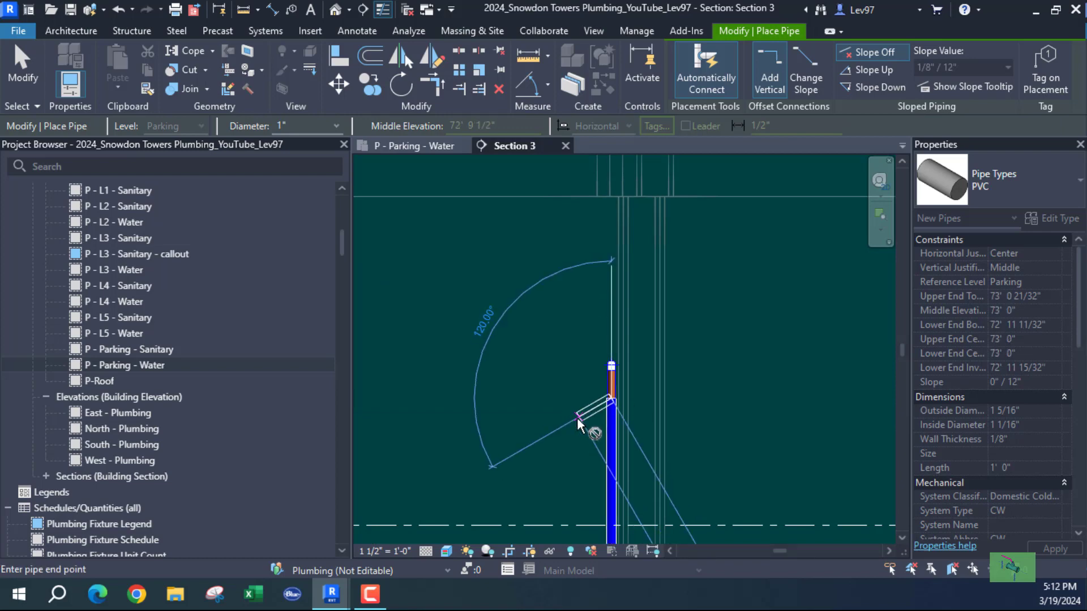
{"action": "key", "text": "Escape"}
{"action": "key", "text": "Escape"}
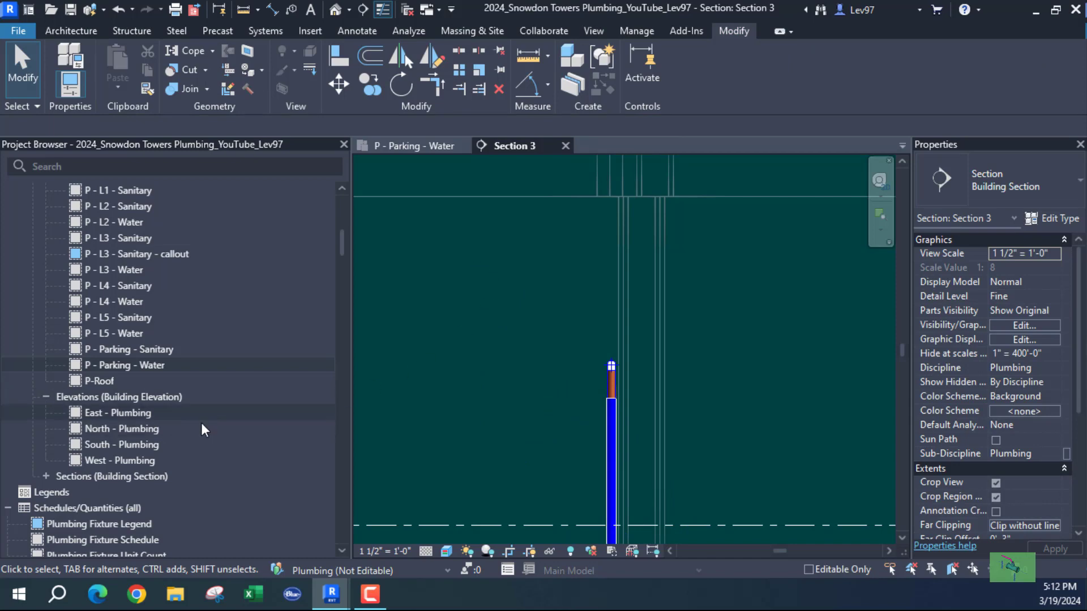
Open the P-Roof plan and locate the upper end of the extended cold-water riser selected in Section 3.
{"action": "scroll", "coordinate": [223, 391], "scroll_direction": "up", "scroll_amount": 5}
{"action": "scroll", "coordinate": [224, 393], "scroll_direction": "down", "scroll_amount": 6}
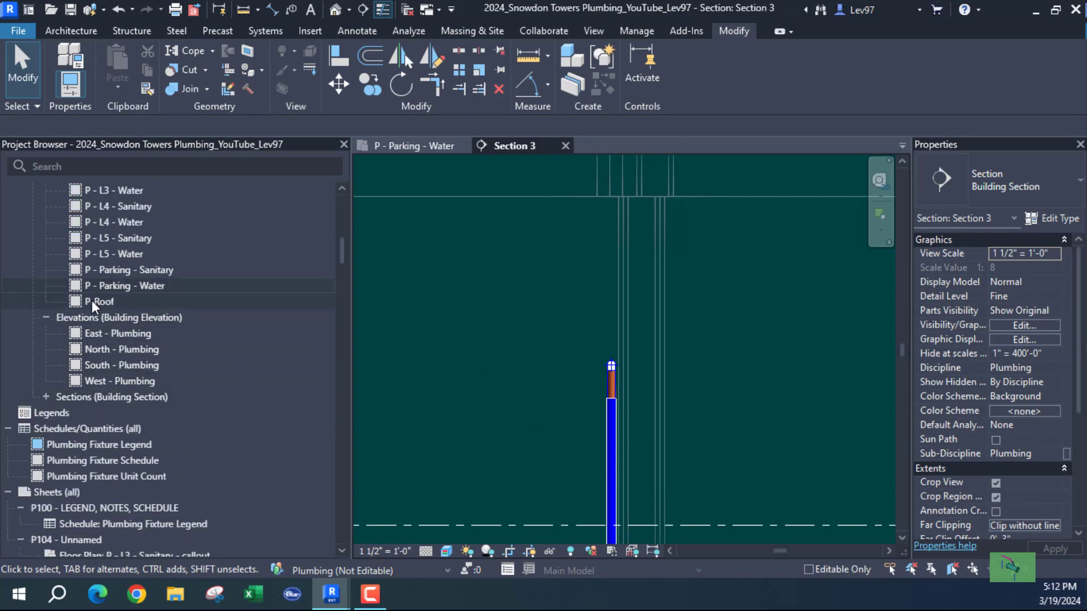
{"action": "double_click", "coordinate": [91, 301]}
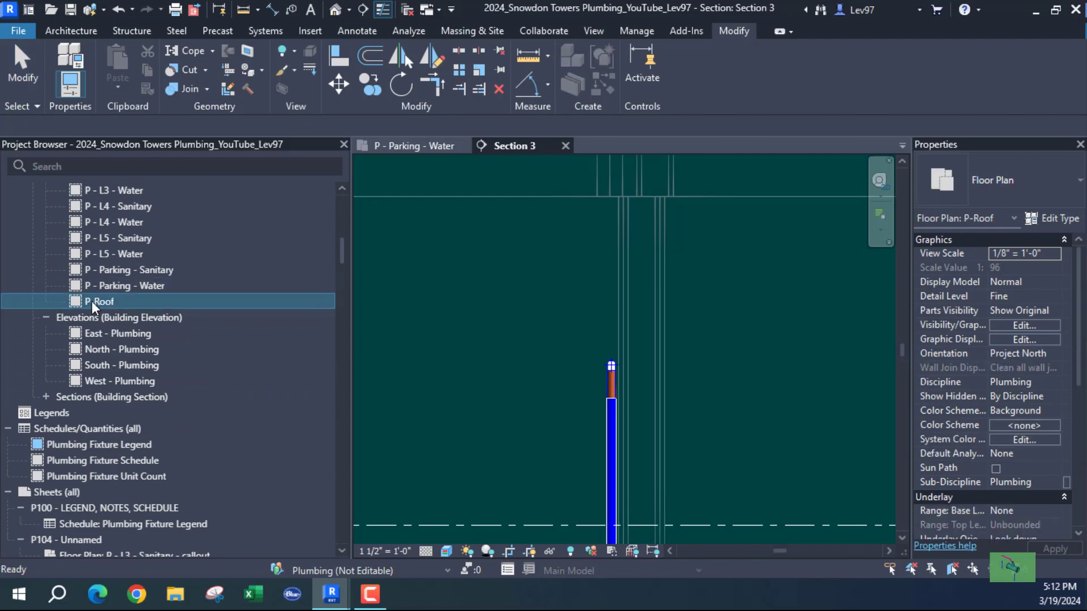
{"action": "left_click", "coordinate": [496, 145]}
{"action": "left_click", "coordinate": [609, 431]}
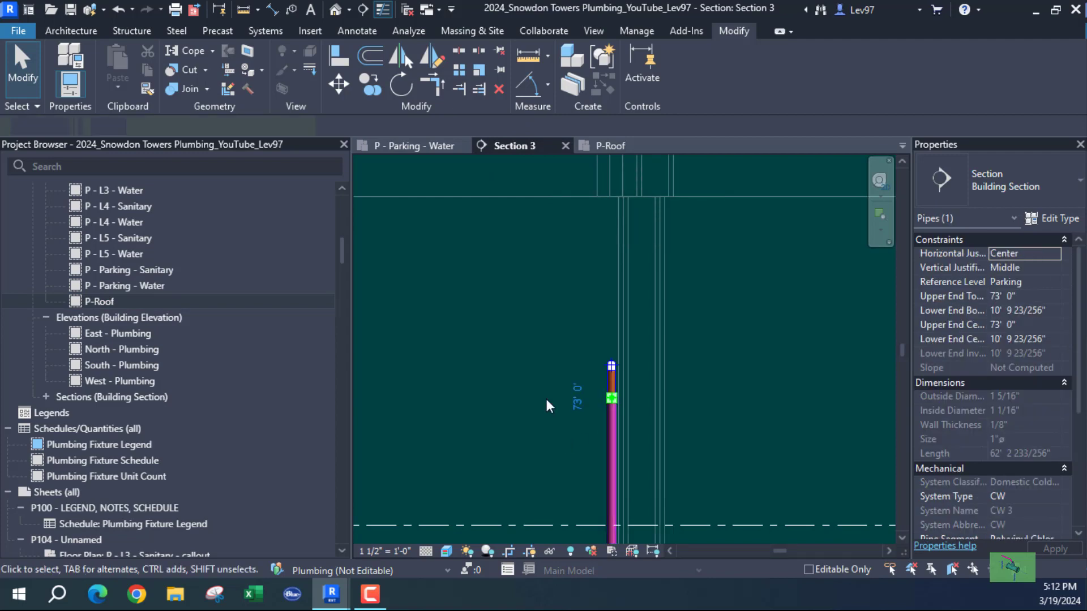
{"action": "left_click", "coordinate": [616, 145]}
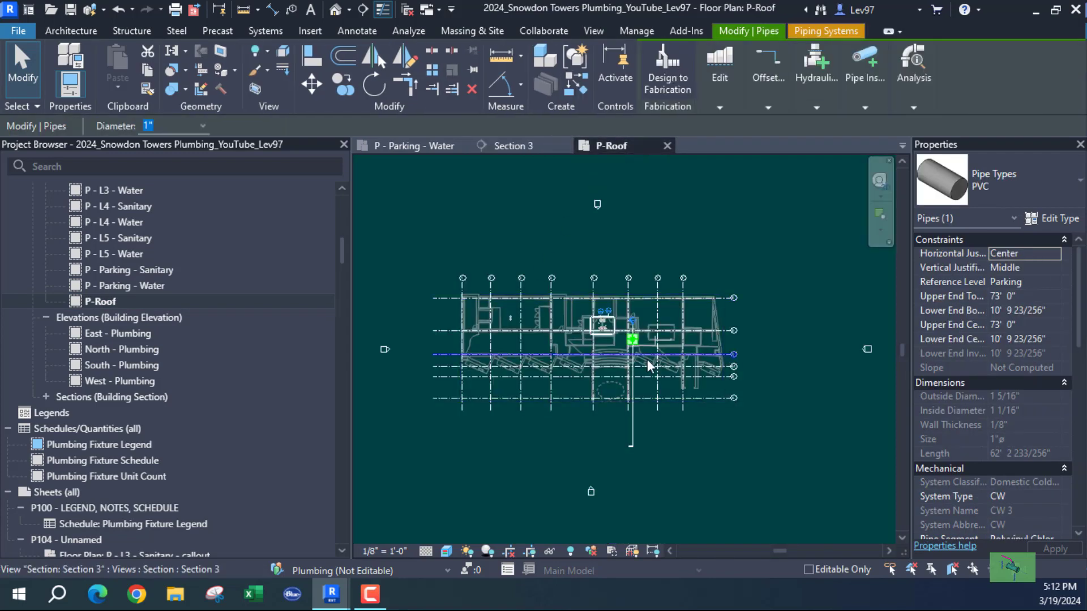
{"action": "scroll", "coordinate": [630, 333], "scroll_direction": "up", "scroll_amount": 6}
{"action": "scroll", "coordinate": [631, 318], "scroll_direction": "up", "scroll_amount": 5}
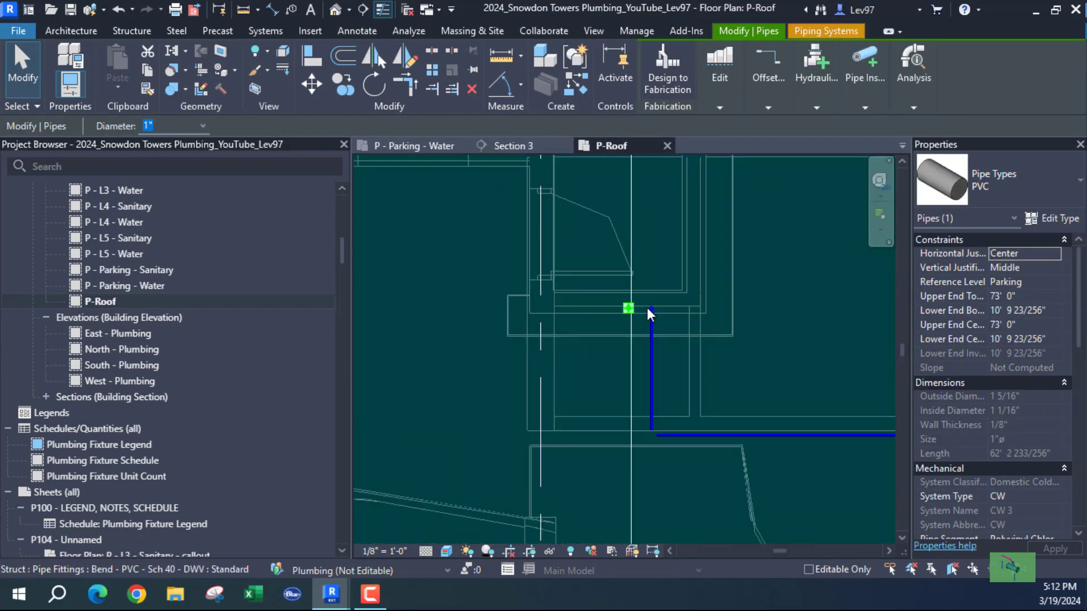
{"action": "left_click", "coordinate": [640, 351]}
{"action": "scroll", "coordinate": [611, 325], "scroll_direction": "up", "scroll_amount": 1}
{"action": "scroll", "coordinate": [597, 317], "scroll_direction": "up", "scroll_amount": 2}
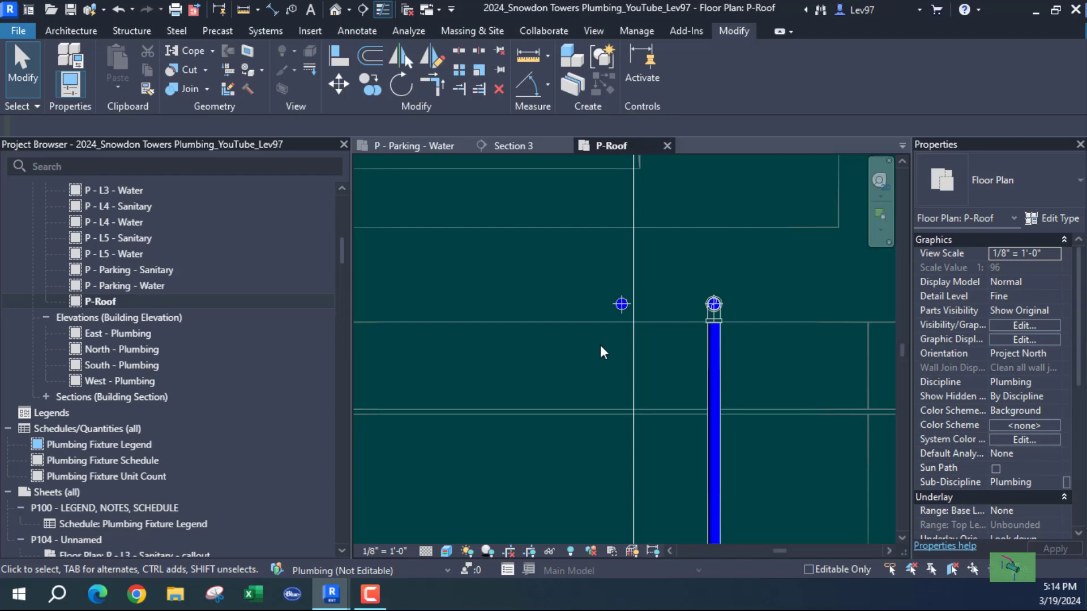
{"action": "scroll", "coordinate": [547, 317], "scroll_direction": "down", "scroll_amount": 5}
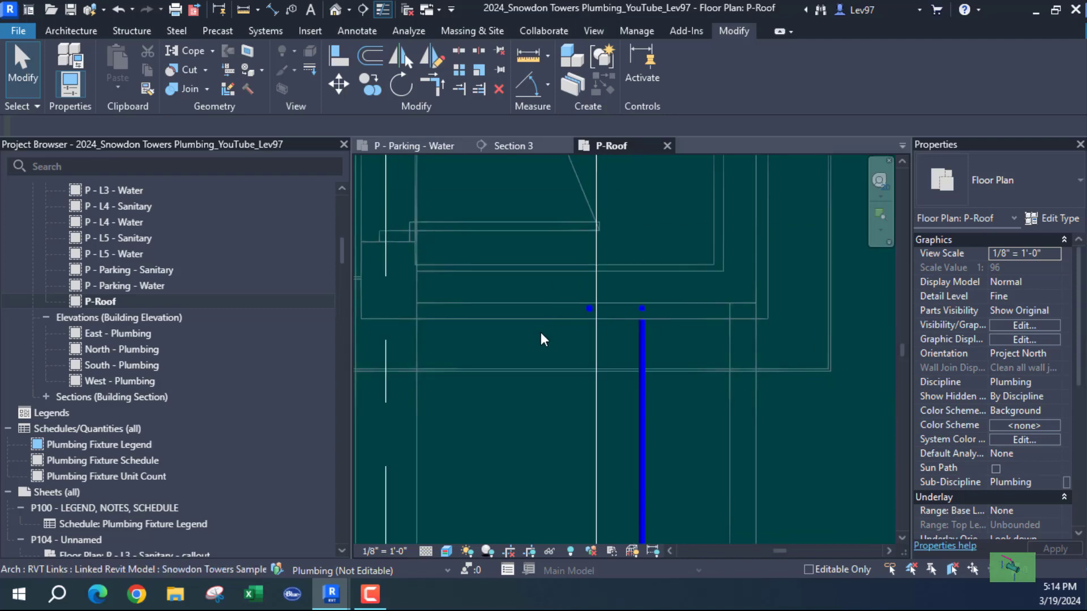
{"action": "scroll", "coordinate": [524, 357], "scroll_direction": "down", "scroll_amount": 5}
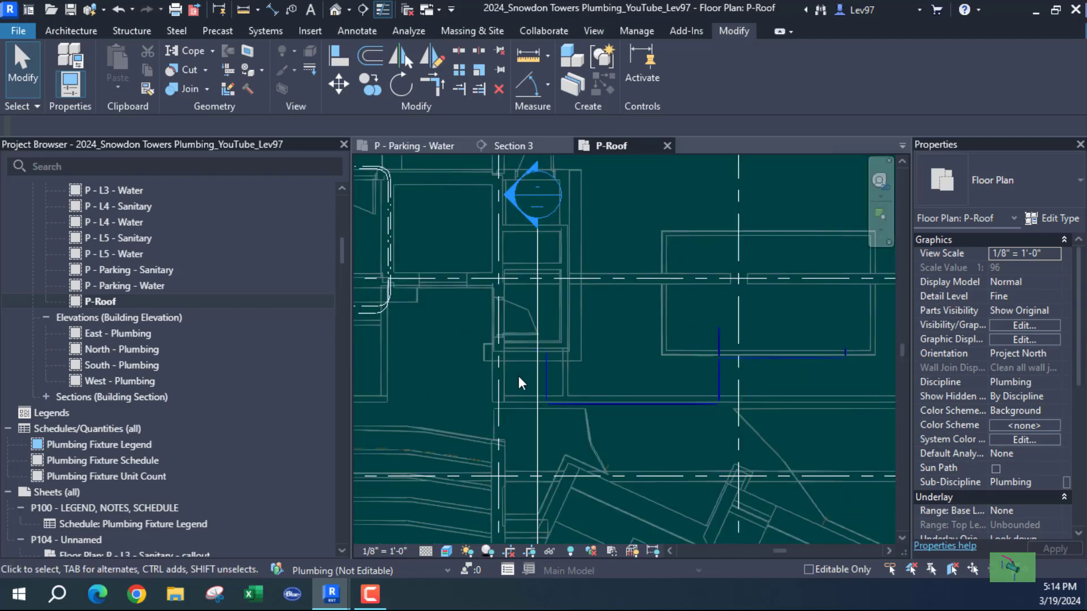
{"action": "middle_click_drag", "start_coordinate": [518, 376], "coordinate": [730, 403]}
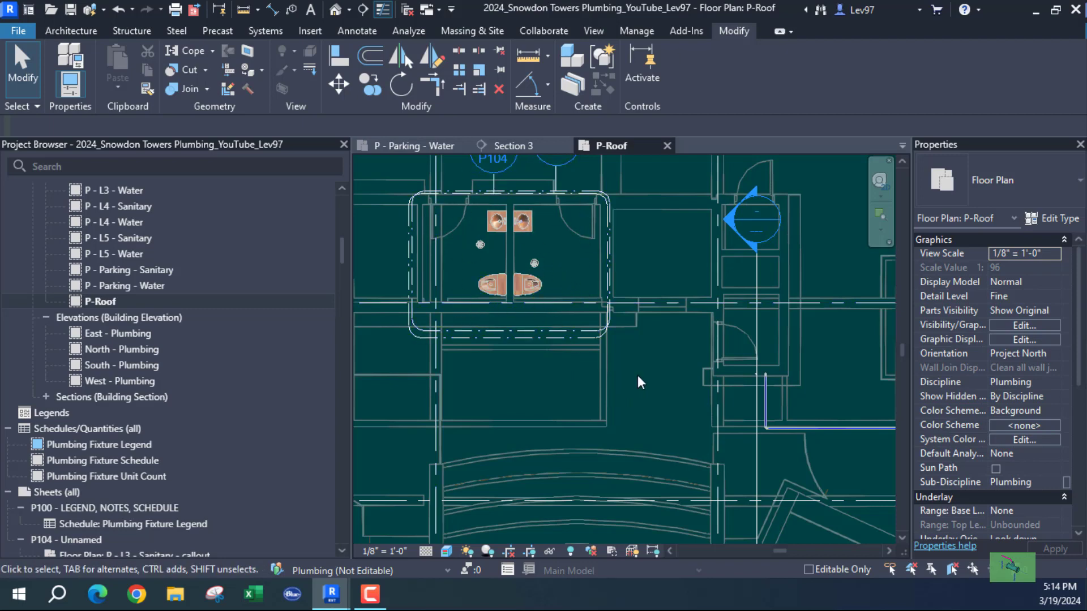
{"action": "middle_click_drag", "start_coordinate": [660, 372], "coordinate": [504, 355]}
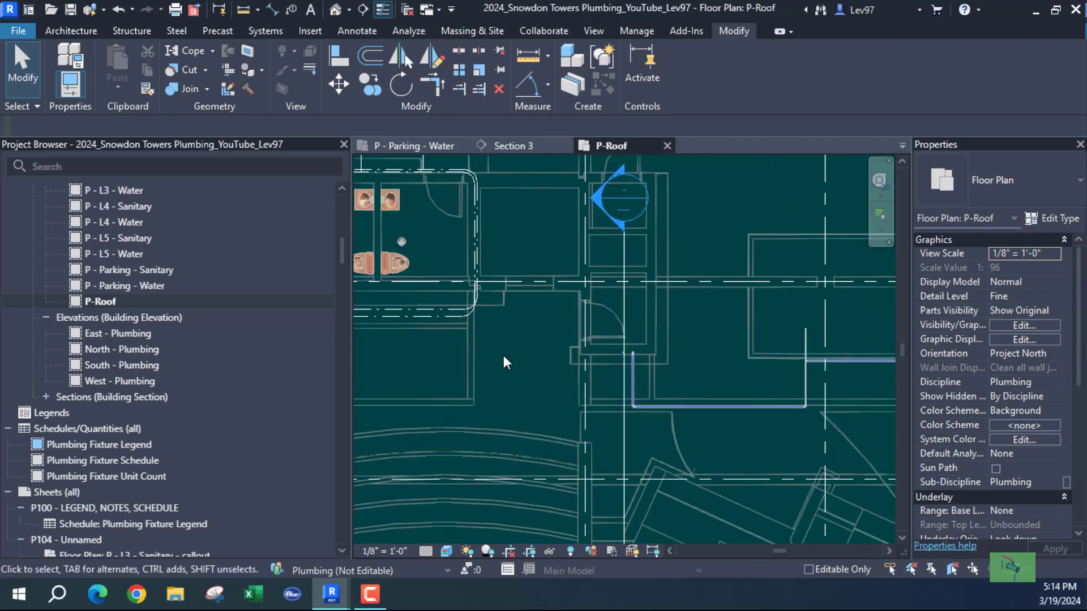
{"action": "scroll", "coordinate": [519, 357], "scroll_direction": "up", "scroll_amount": 2}
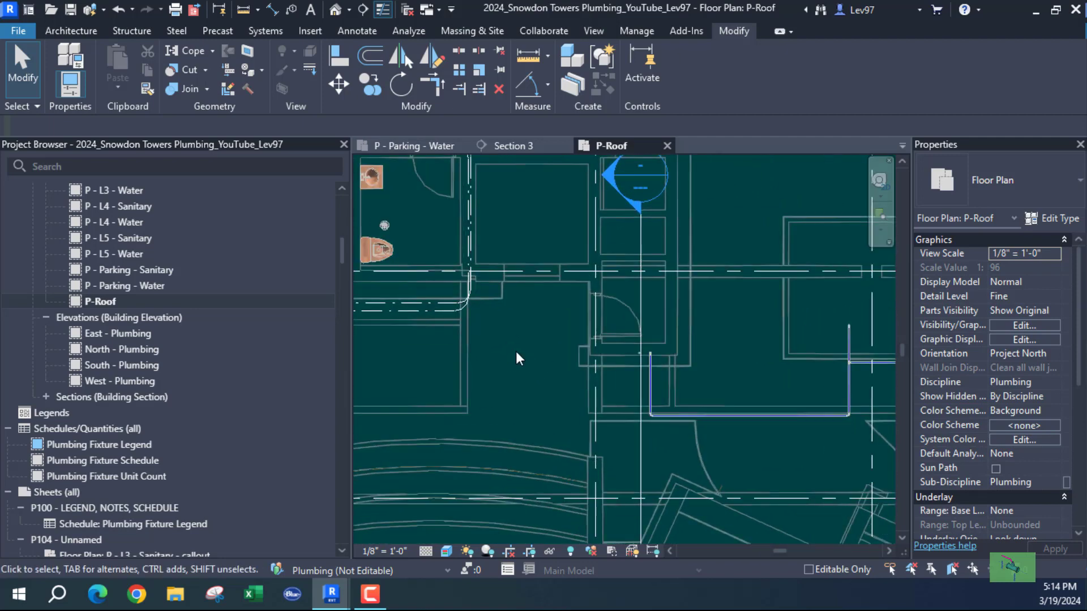
{"action": "middle_click_drag", "start_coordinate": [527, 358], "coordinate": [574, 370]}
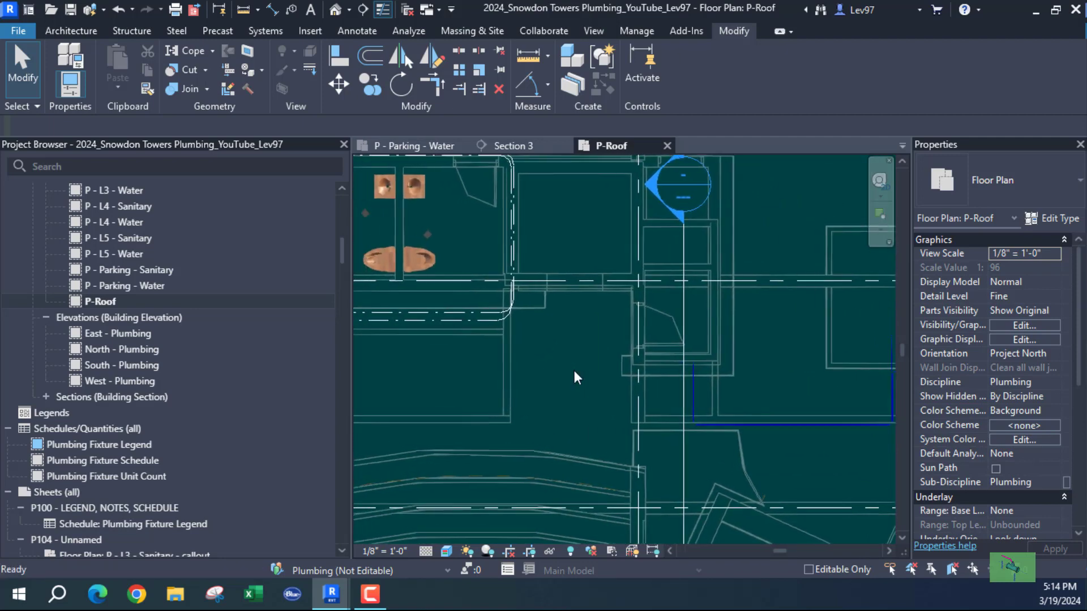